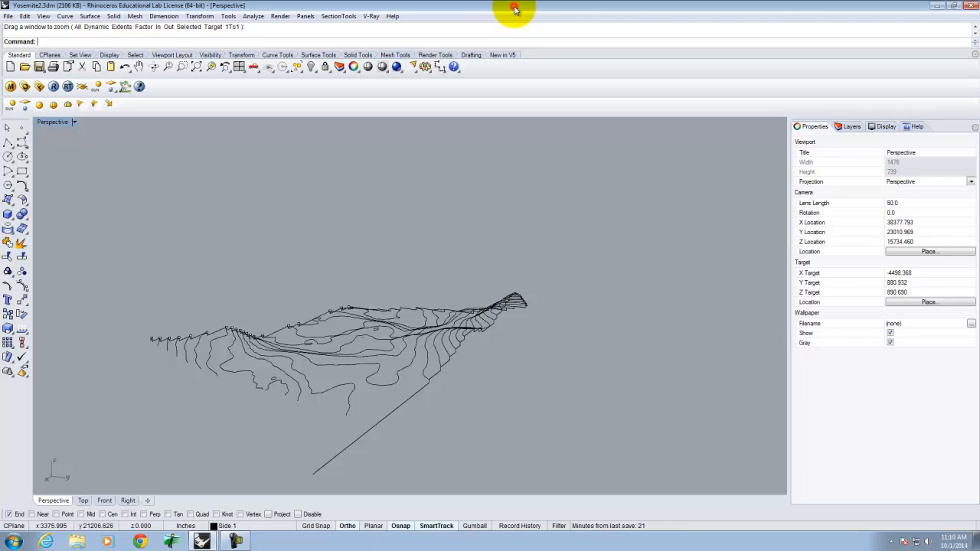
{"action": "right_click_drag", "start_coordinate": [478, 310], "coordinate": [473, 345]}
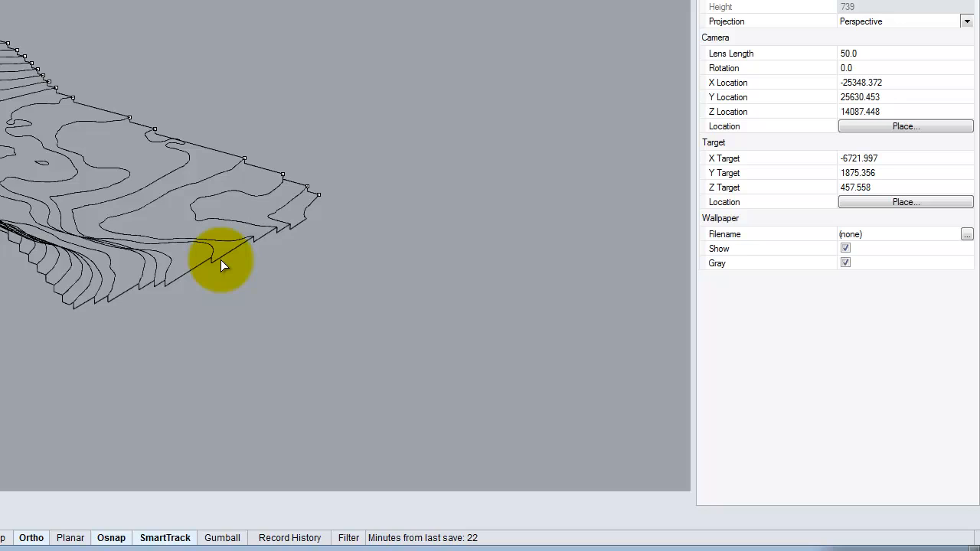
{"action": "right_click_drag", "start_coordinate": [275, 274], "coordinate": [320, 383]}
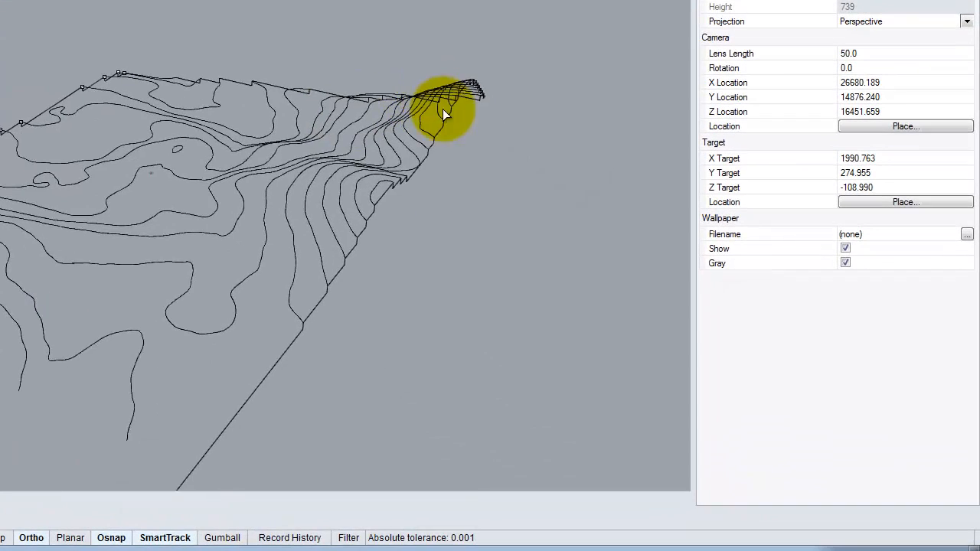
{"action": "right_click_drag", "start_coordinate": [503, 170], "coordinate": [475, 178]}
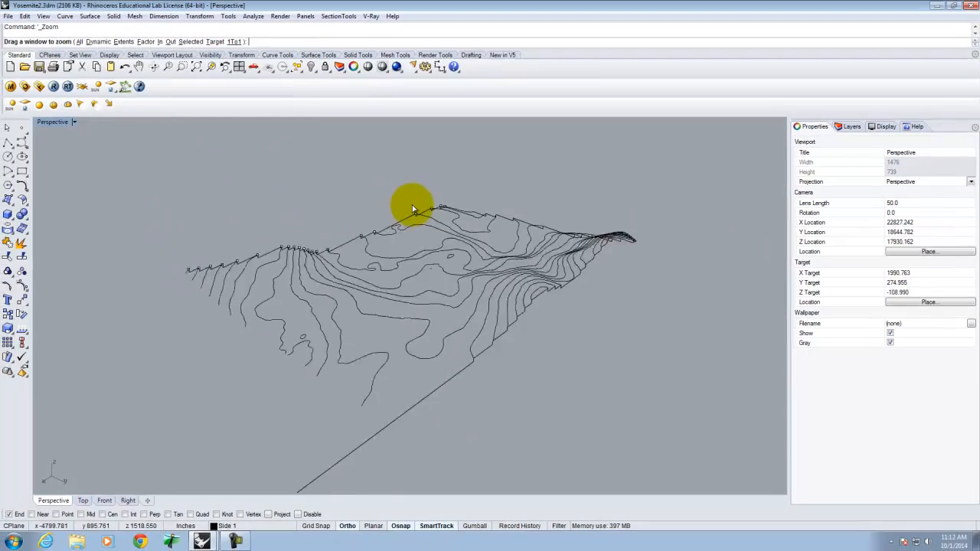
{"action": "right_click_drag", "start_coordinate": [413, 209], "coordinate": [470, 367]}
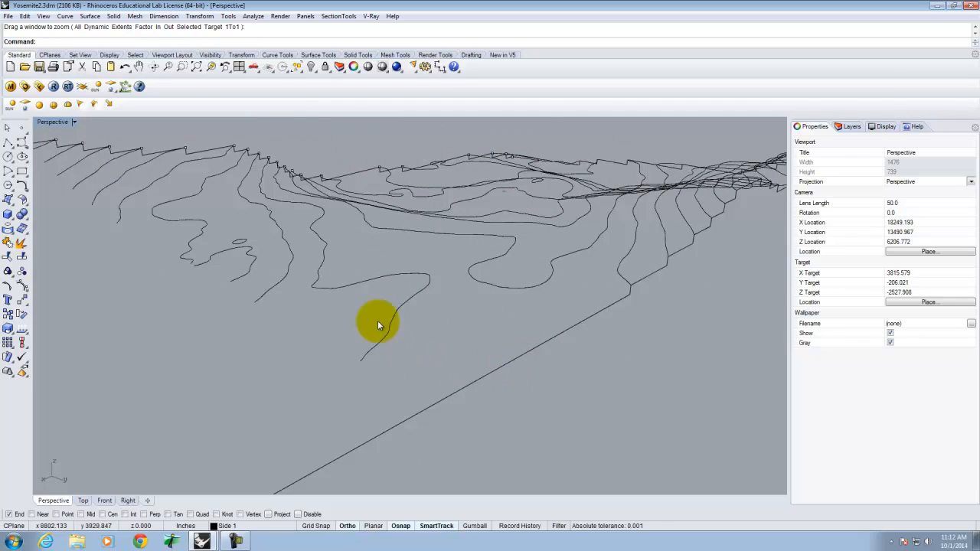
{"action": "left_click", "coordinate": [74, 122]}
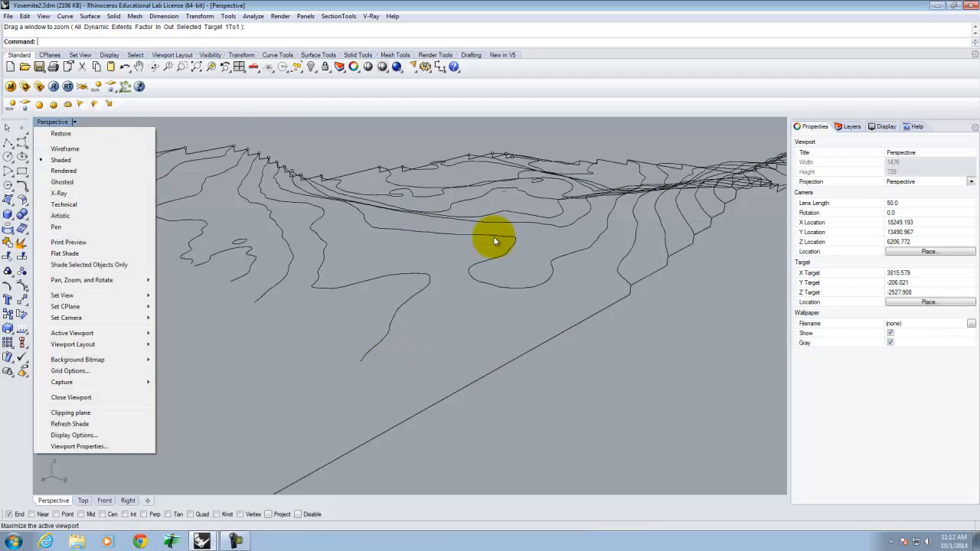
{"action": "left_click", "coordinate": [537, 240]}
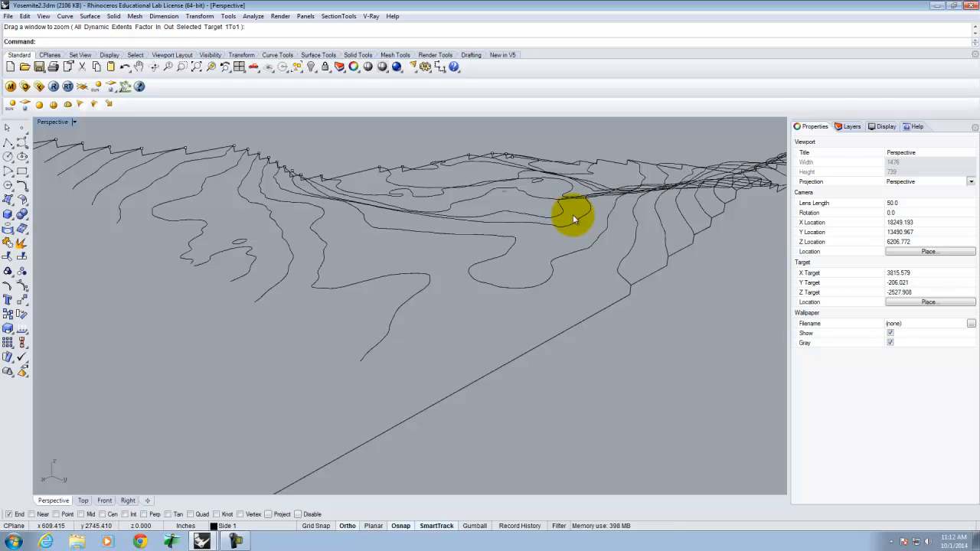
- Set the perspective view's construction plane to World Top
{"action": "left_click", "coordinate": [74, 122]}
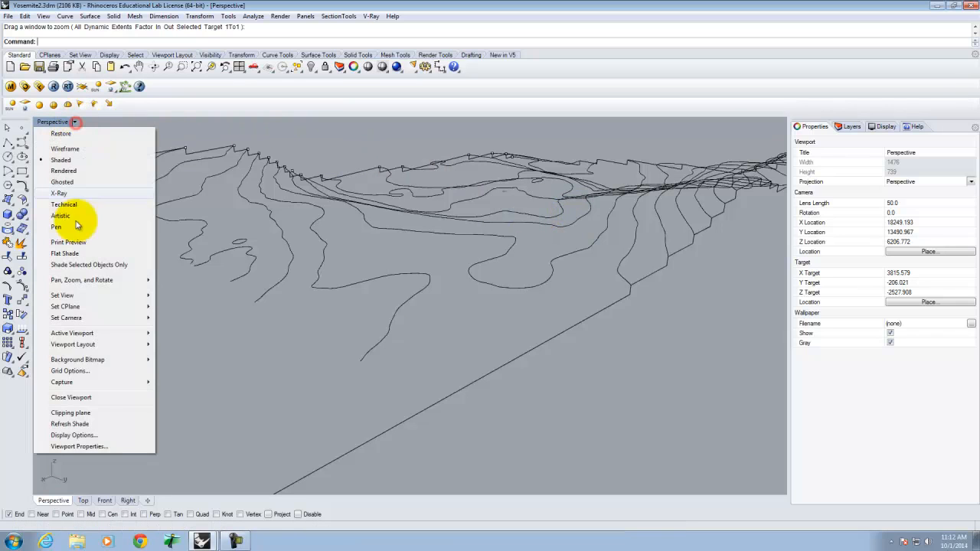
{"action": "mouse_move", "coordinate": [81, 307]}
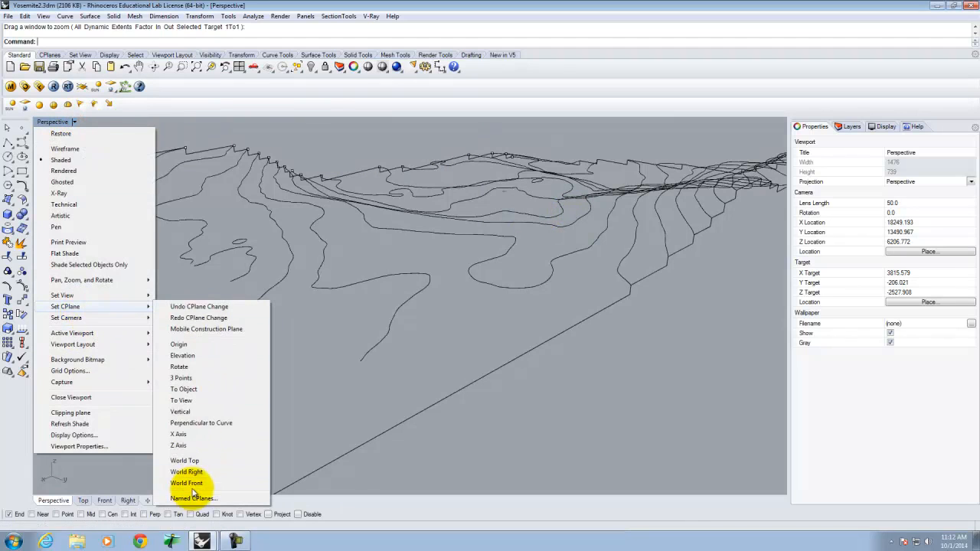
{"action": "left_click", "coordinate": [198, 461]}
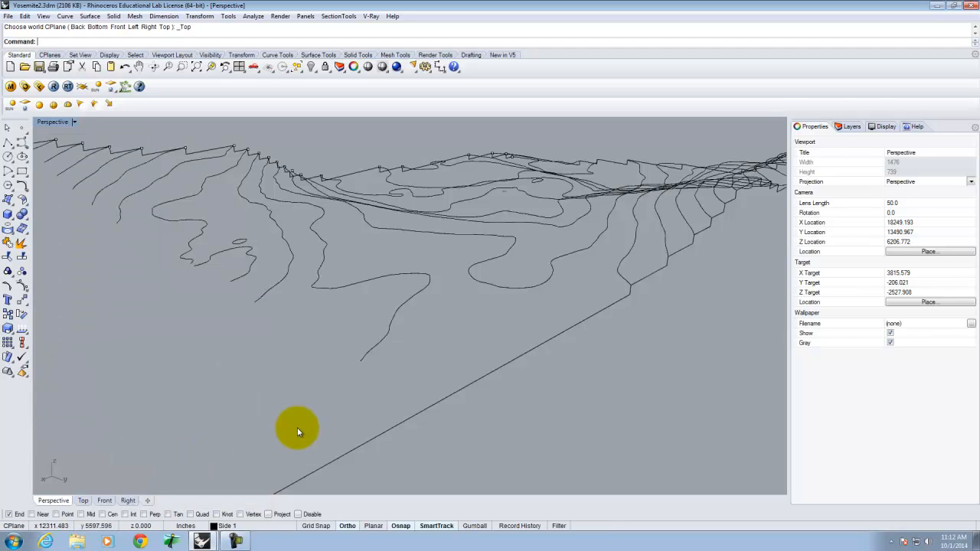
- Define a vertical construction plane by three points, with its origin at the front contour's open end and X axis along the terrain's open side
{"action": "left_click", "coordinate": [74, 121]}
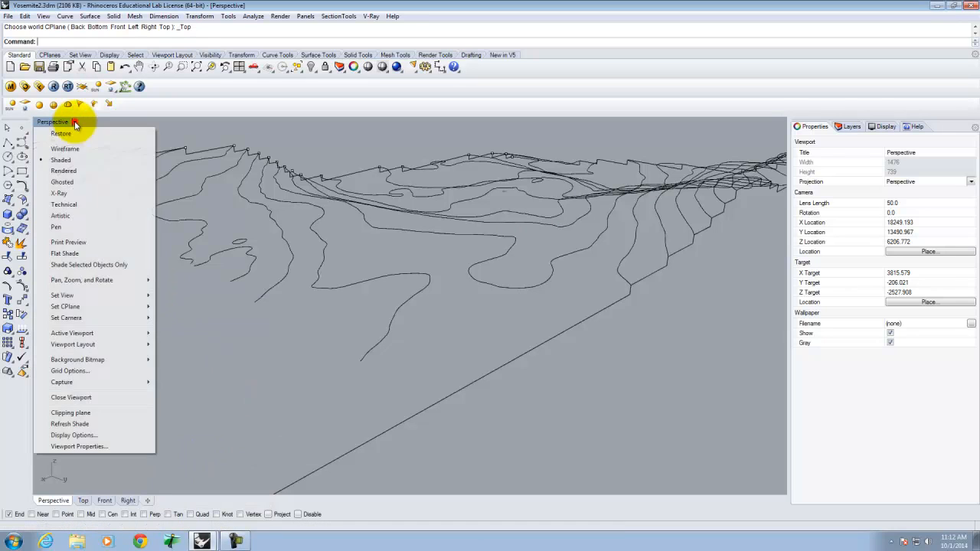
{"action": "mouse_move", "coordinate": [72, 307]}
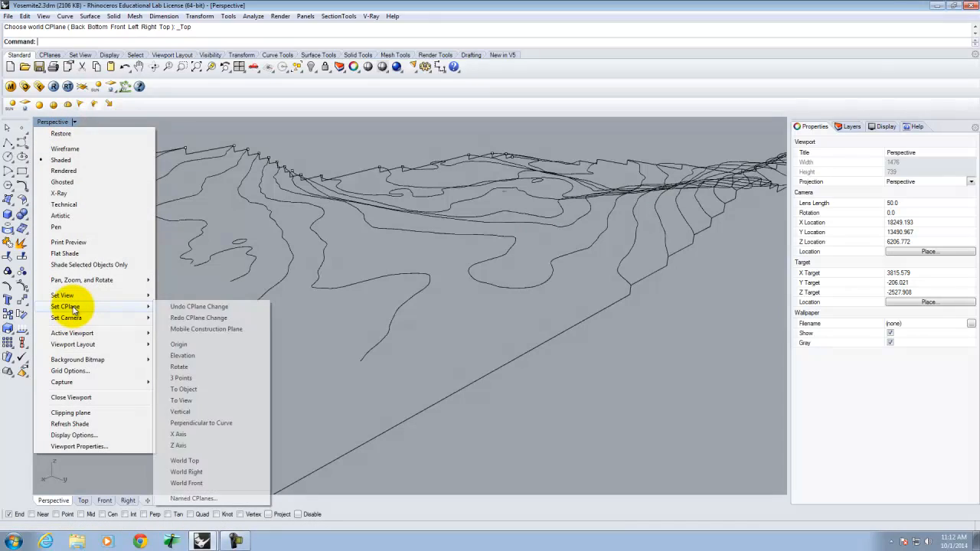
{"action": "left_click", "coordinate": [204, 380]}
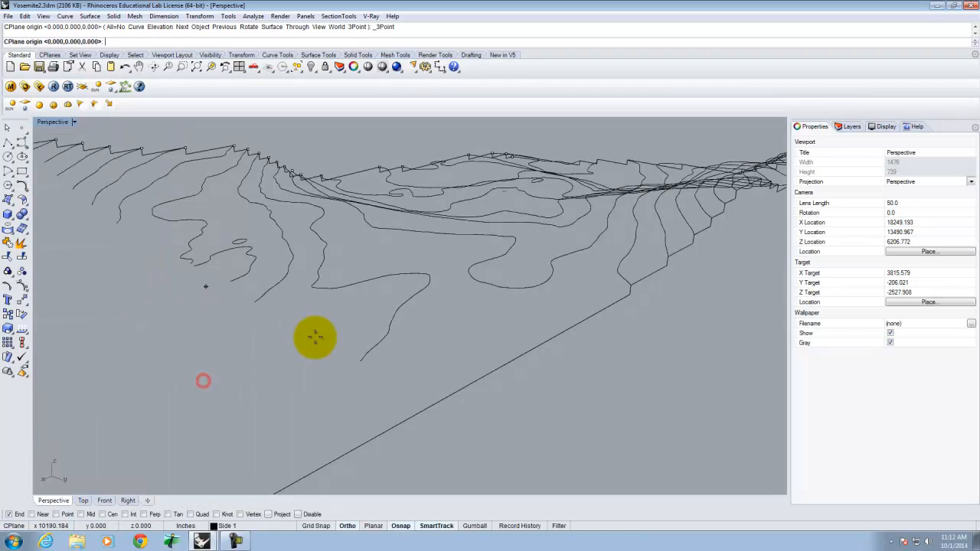
{"action": "left_click", "coordinate": [357, 361]}
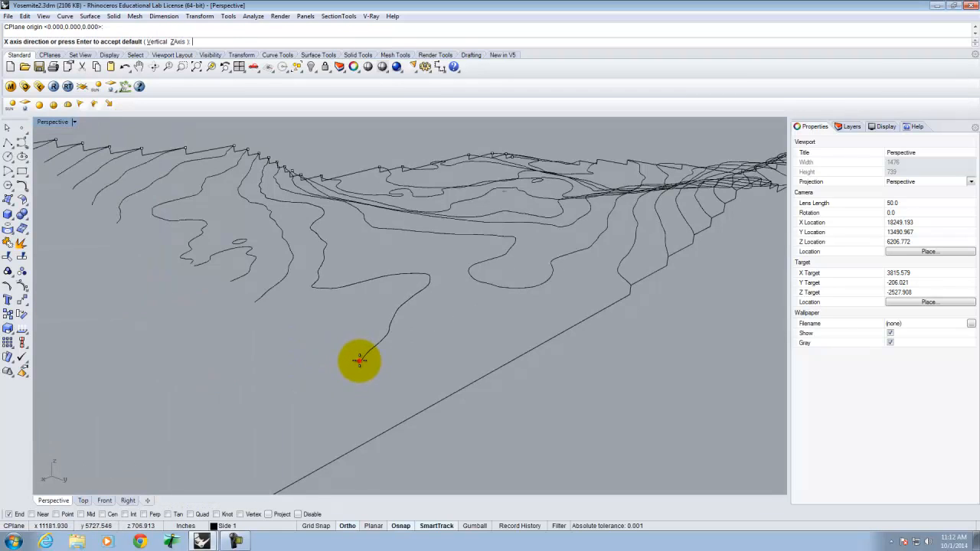
{"action": "scroll", "coordinate": [358, 361], "scroll_direction": "up", "scroll_amount": 6}
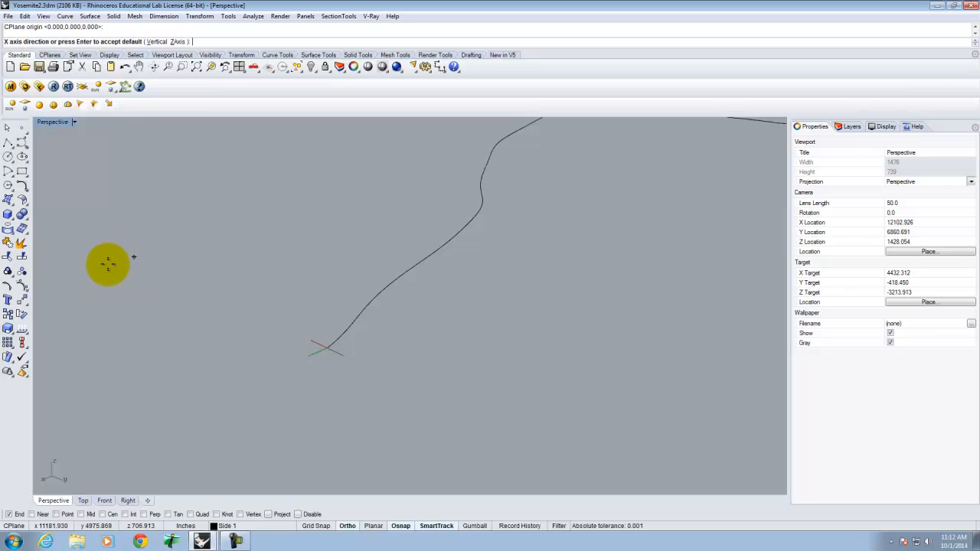
{"action": "left_click", "coordinate": [107, 264]}
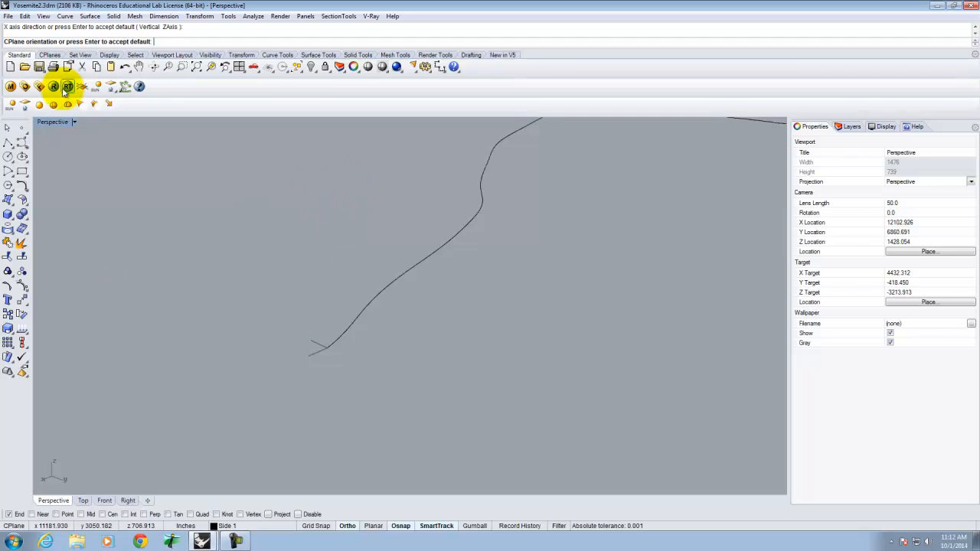
{"action": "double_click", "coordinate": [59, 123]}
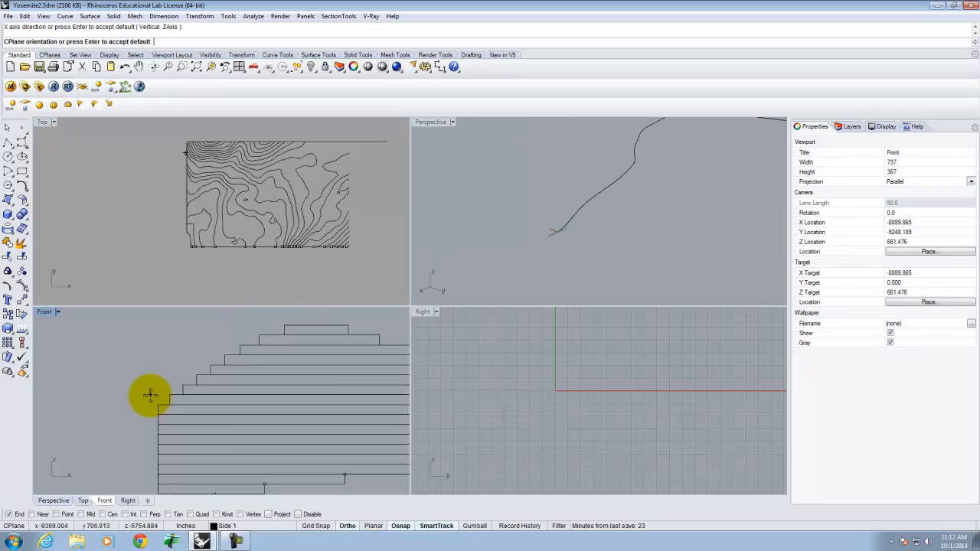
{"action": "scroll", "coordinate": [147, 398], "scroll_direction": "down", "scroll_amount": 5}
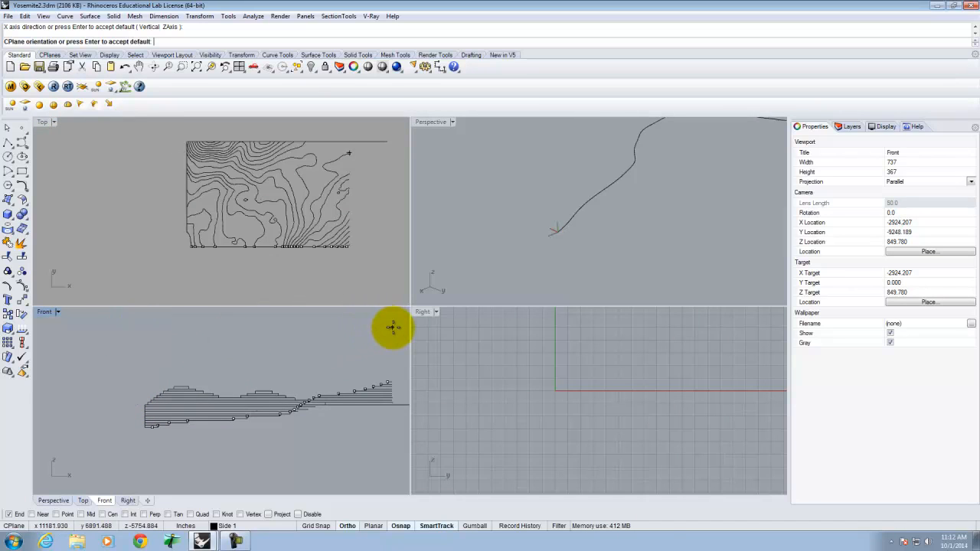
{"action": "key", "text": "Return"}
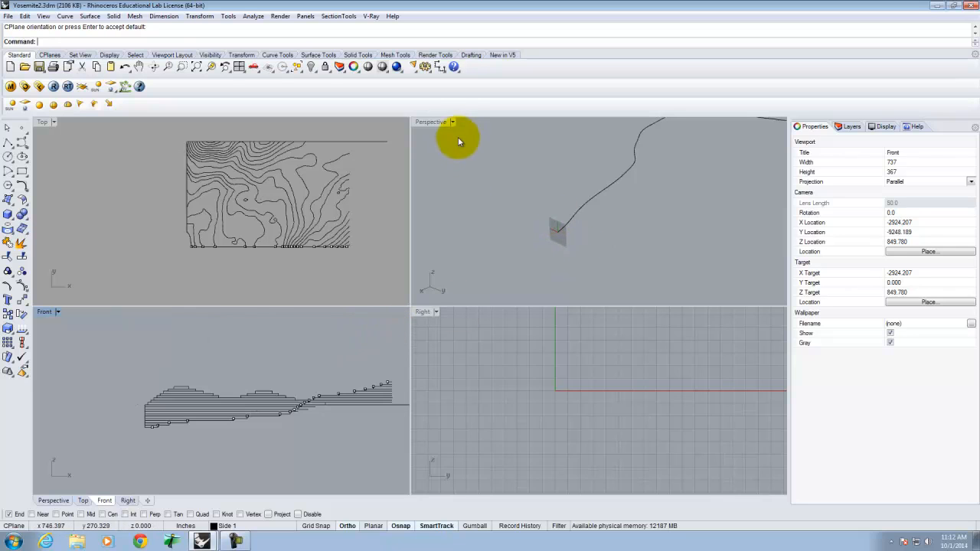
{"action": "double_click", "coordinate": [430, 123]}
{"action": "scroll", "coordinate": [383, 330], "scroll_direction": "down", "scroll_amount": 5}
{"action": "right_click", "coordinate": [406, 334]}
{"action": "mouse_move", "coordinate": [417, 324]}
{"action": "right_mouse_down"}
{"action": "mouse_move", "coordinate": [452, 311]}
{"action": "mouse_move", "coordinate": [433, 326]}
{"action": "right_mouse_up"}
{"action": "right_click", "coordinate": [433, 327]}
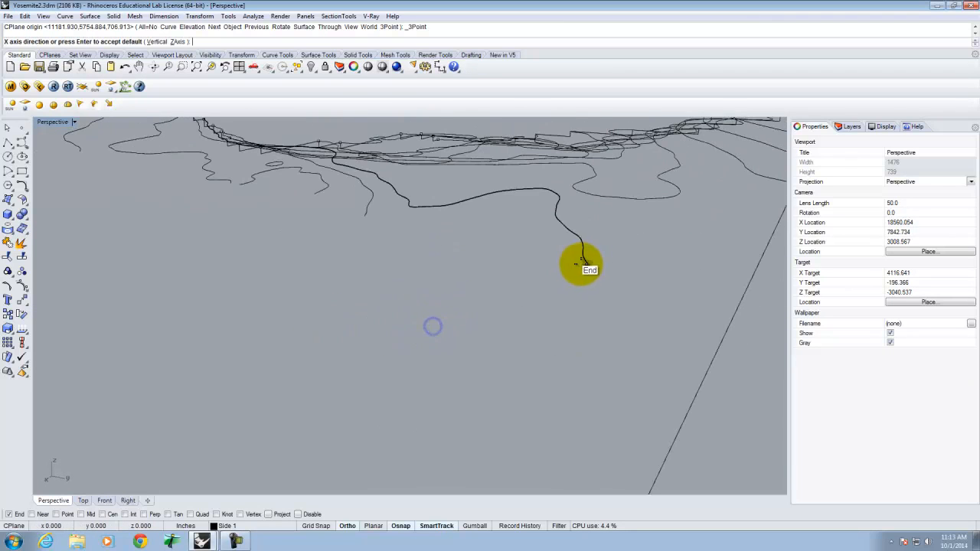
{"action": "scroll", "coordinate": [539, 320], "scroll_direction": "down", "scroll_amount": 6}
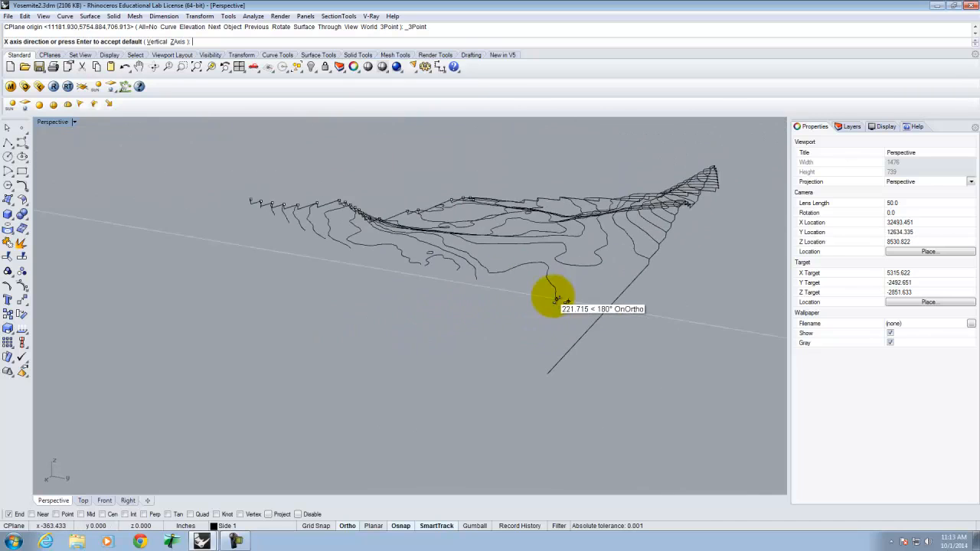
- Draw a stepped polyline from the construction plane's origin up to the open ends of the next two contours, with Perp object snap enabled
{"action": "left_click", "coordinate": [7, 143]}
{"action": "scroll", "coordinate": [575, 271], "scroll_direction": "up", "scroll_amount": 5}
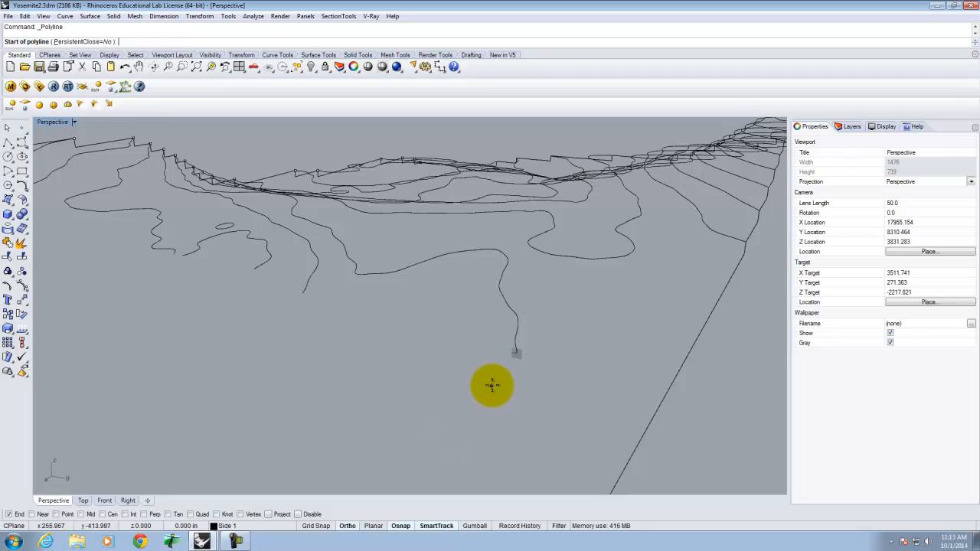
{"action": "left_click", "coordinate": [516, 353]}
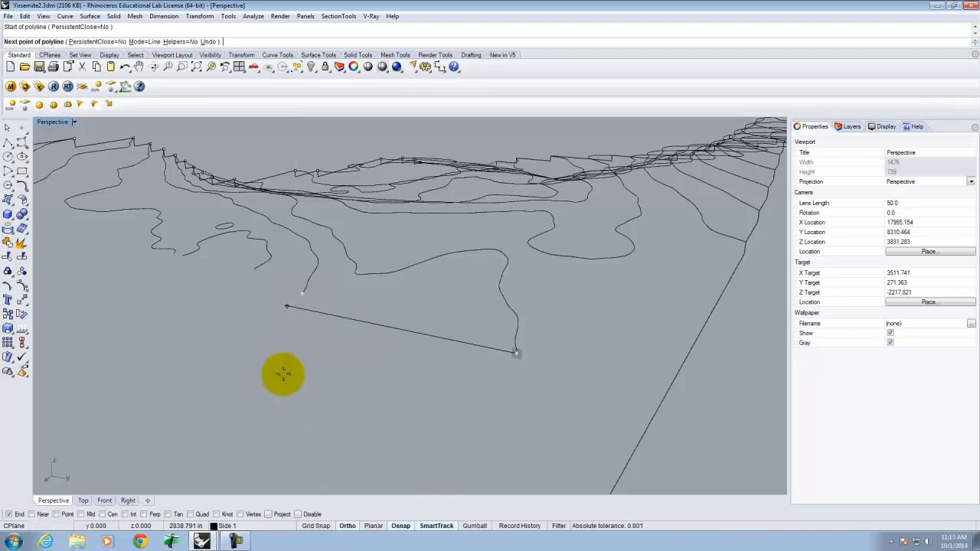
{"action": "left_click", "coordinate": [144, 515]}
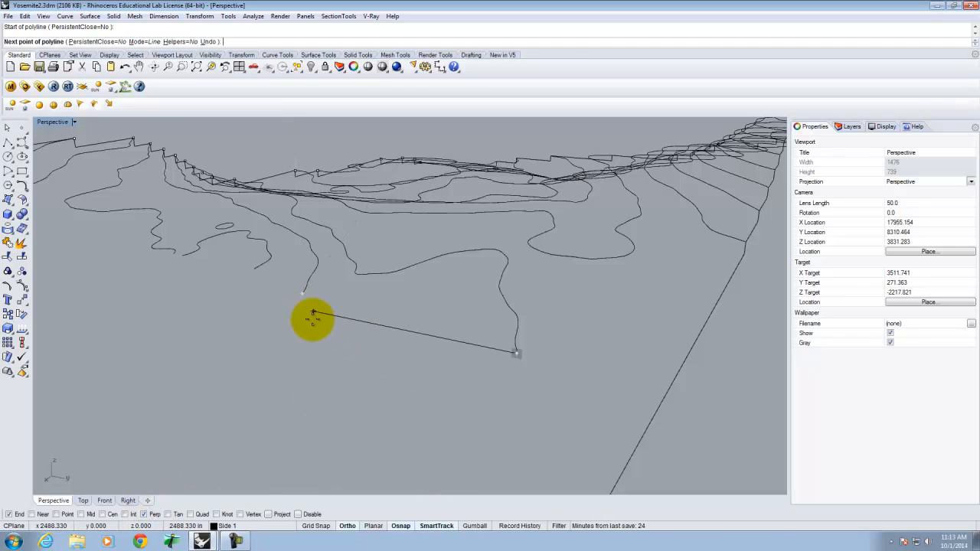
{"action": "left_click", "coordinate": [303, 309]}
{"action": "left_click", "coordinate": [302, 293]}
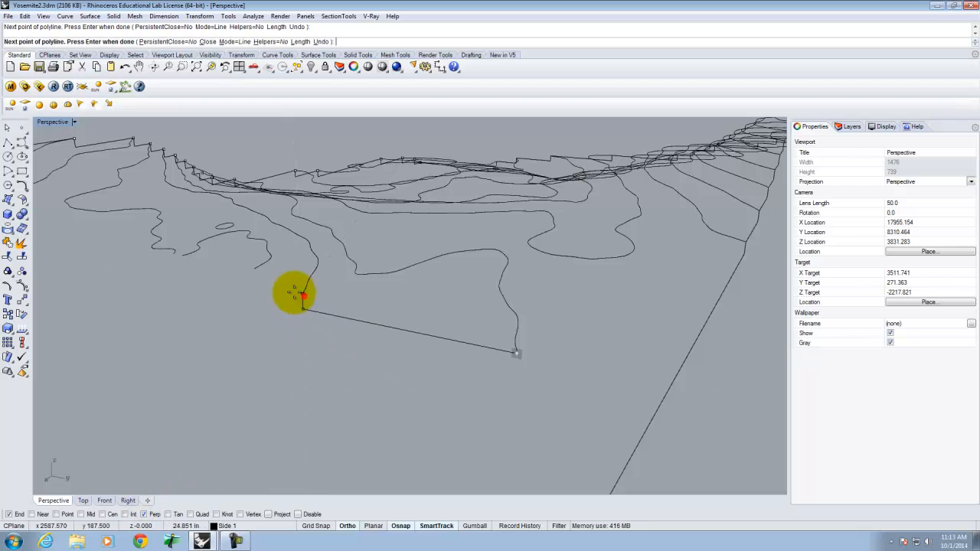
{"action": "left_click", "coordinate": [254, 284]}
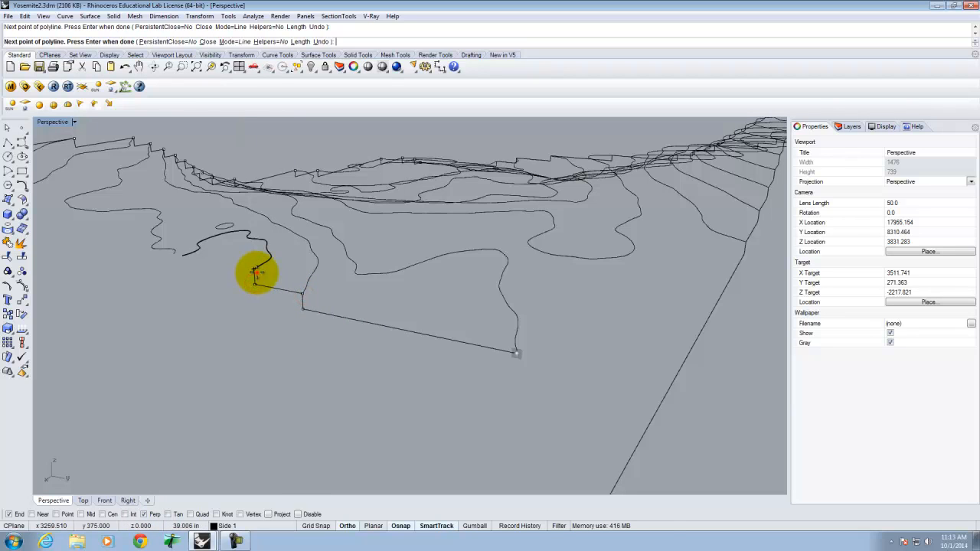
{"action": "left_click", "coordinate": [255, 269]}
{"action": "right_click", "coordinate": [192, 266]}
- Finish the current polyline and join the two open ends of the same contour with a straight polyline segment
{"action": "right_click_drag", "start_coordinate": [192, 266], "coordinate": [219, 269]}
{"action": "right_click", "coordinate": [219, 269]}
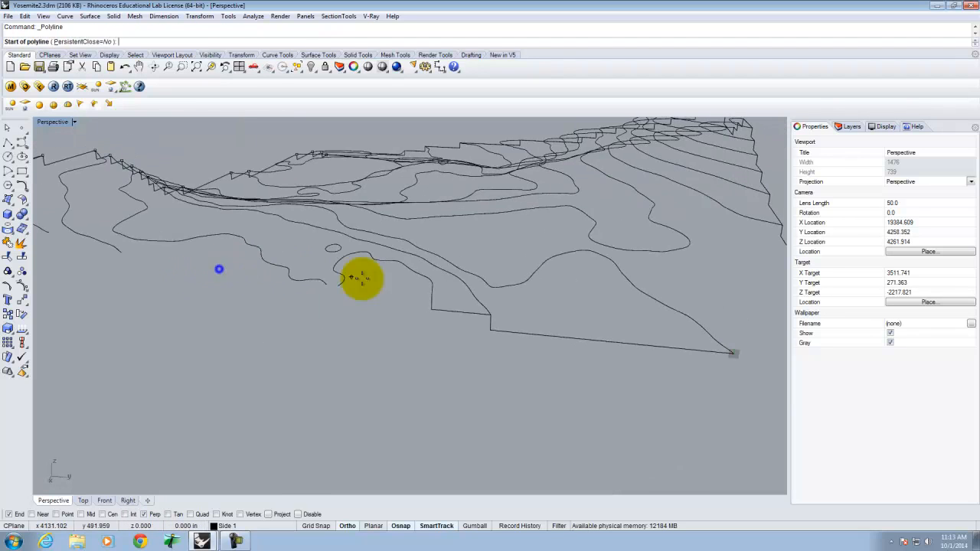
{"action": "scroll", "coordinate": [389, 294], "scroll_direction": "up", "scroll_amount": 4}
{"action": "right_click_drag", "start_coordinate": [486, 319], "coordinate": [424, 355]}
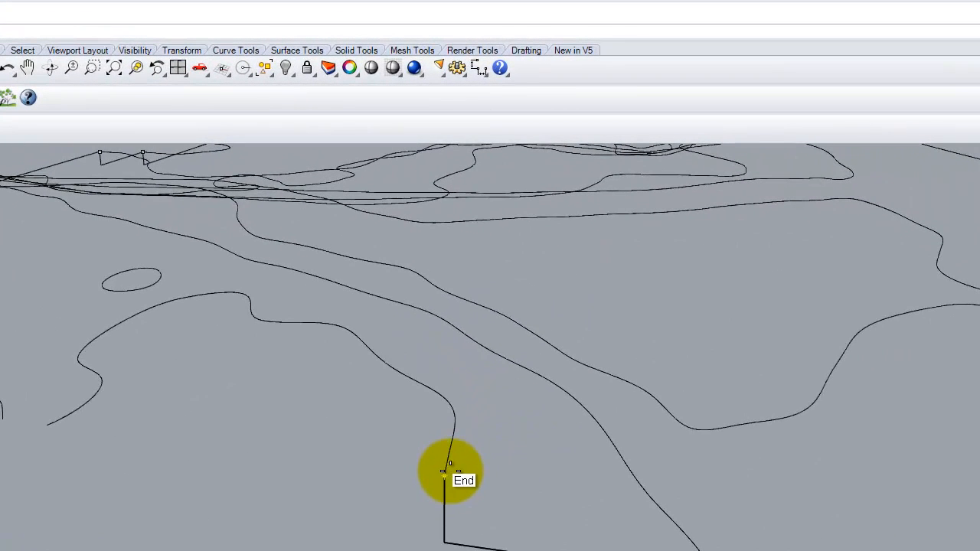
{"action": "left_click", "coordinate": [449, 465]}
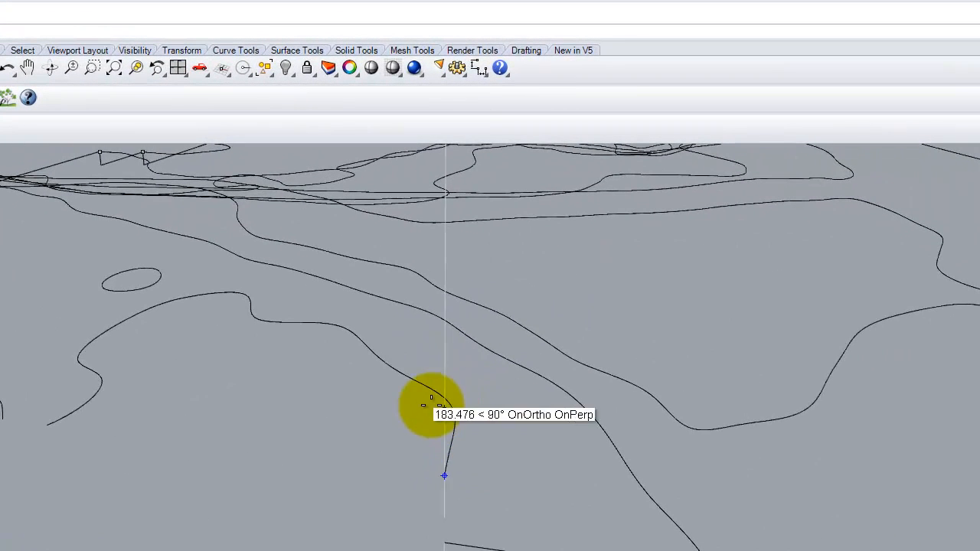
{"action": "left_click", "coordinate": [47, 425]}
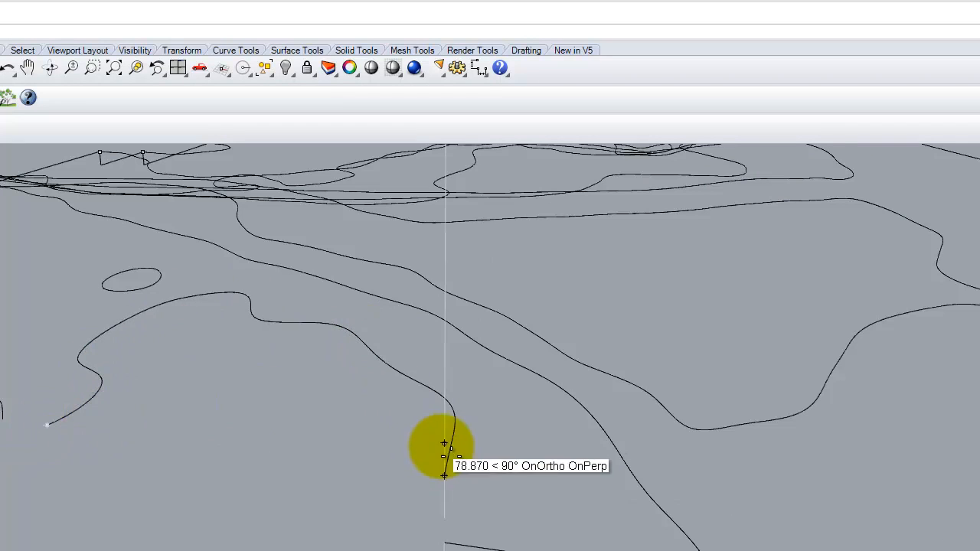
{"action": "left_click", "coordinate": [444, 473]}
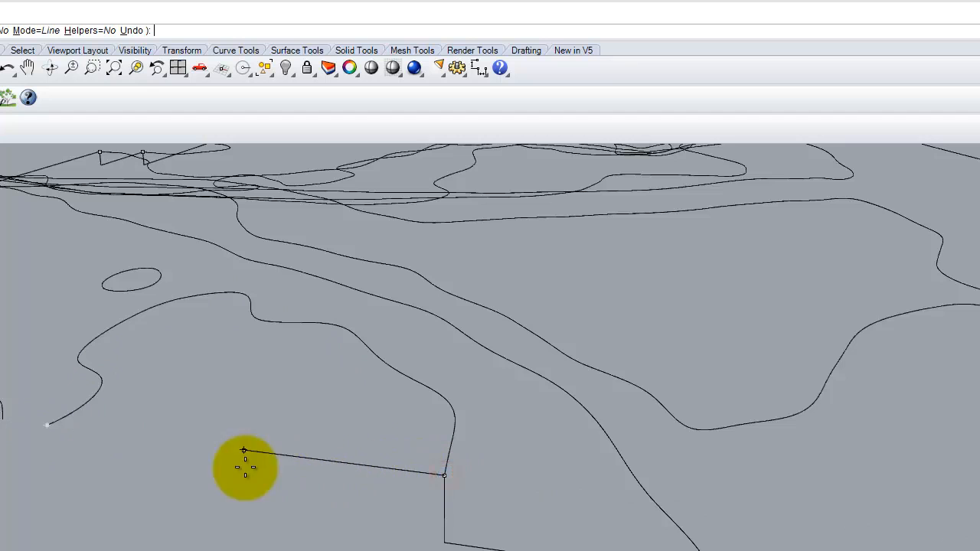
{"action": "left_click", "coordinate": [445, 334]}
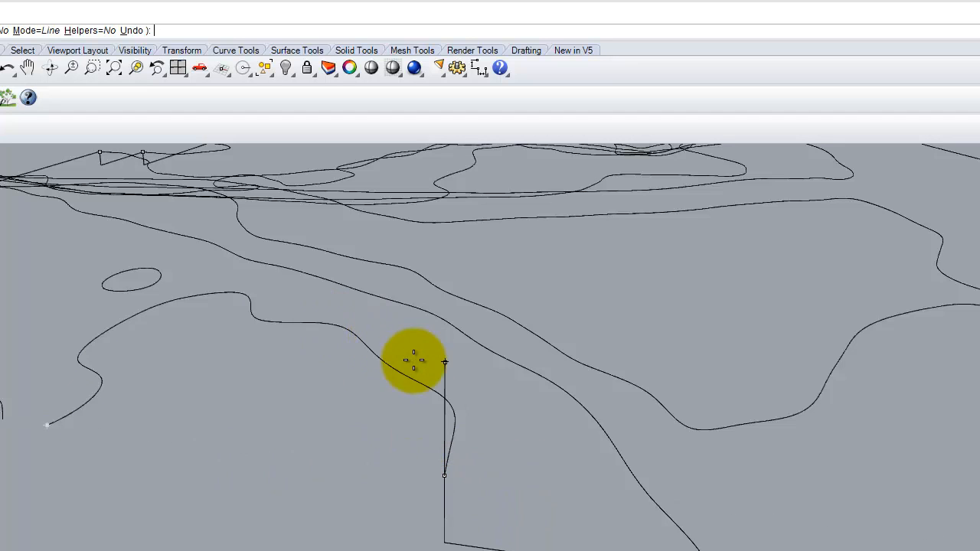
{"action": "left_click", "coordinate": [47, 425]}
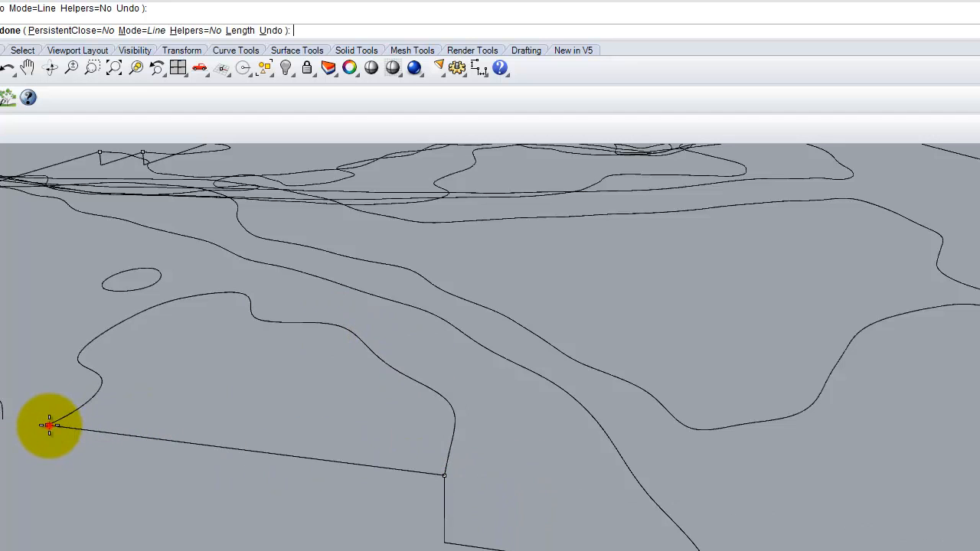
- Continue the polyline down one contour level, across, and back up to the neighbouring contour's open end
{"action": "scroll", "coordinate": [377, 311], "scroll_direction": "up", "scroll_amount": 3}
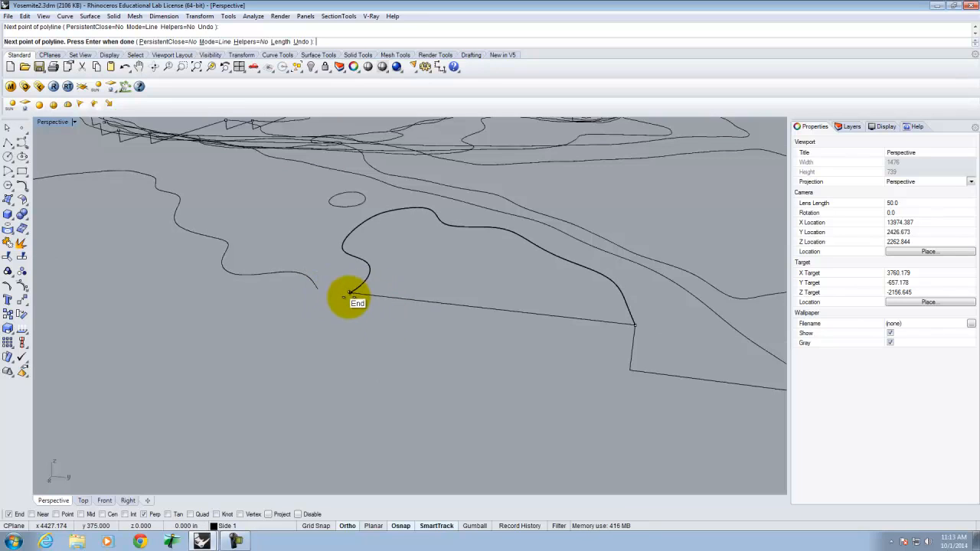
{"action": "left_click", "coordinate": [350, 293]}
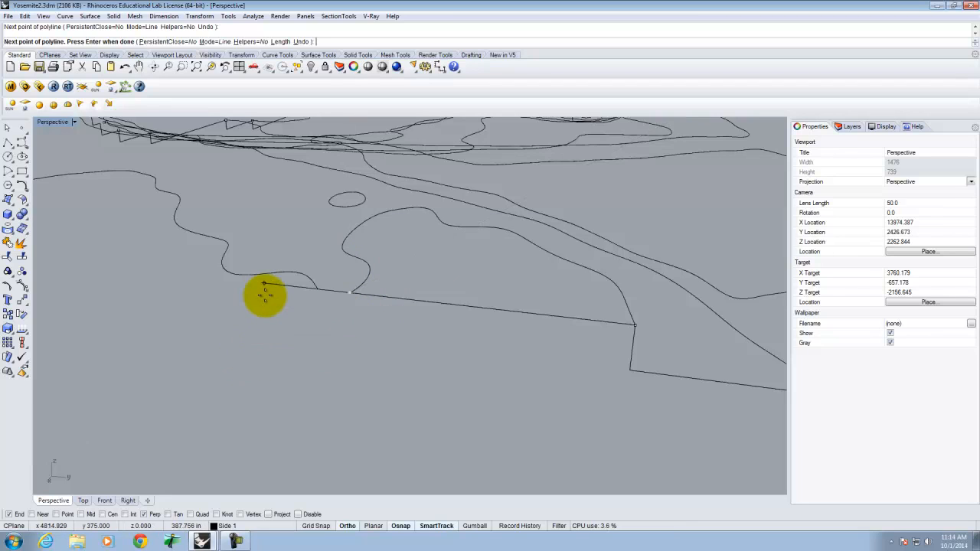
{"action": "left_click", "coordinate": [633, 325]}
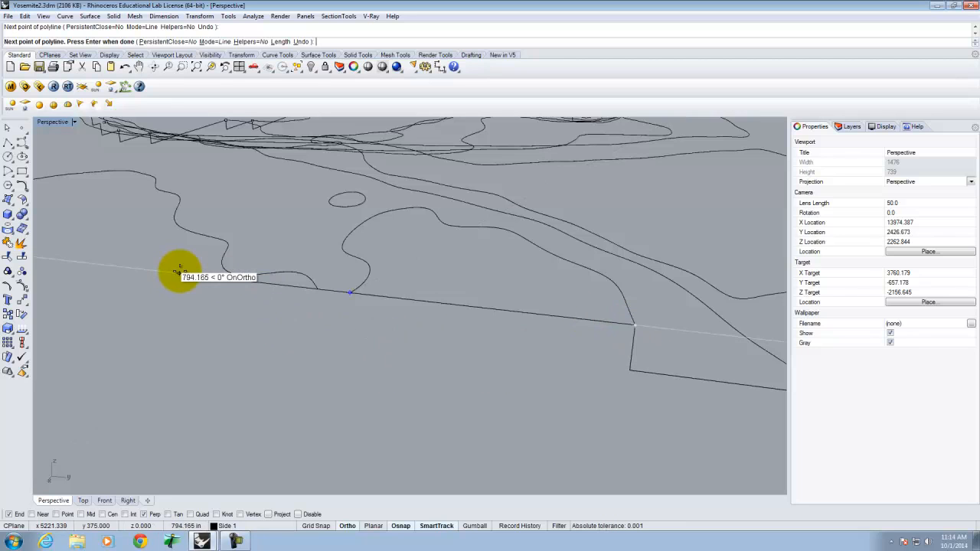
{"action": "left_click", "coordinate": [350, 293]}
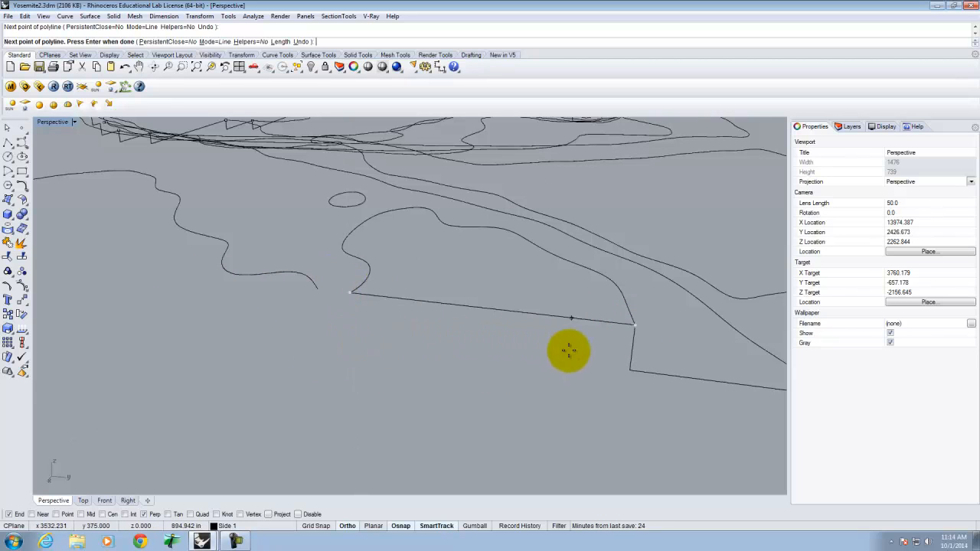
{"action": "mouse_move", "coordinate": [630, 370]}
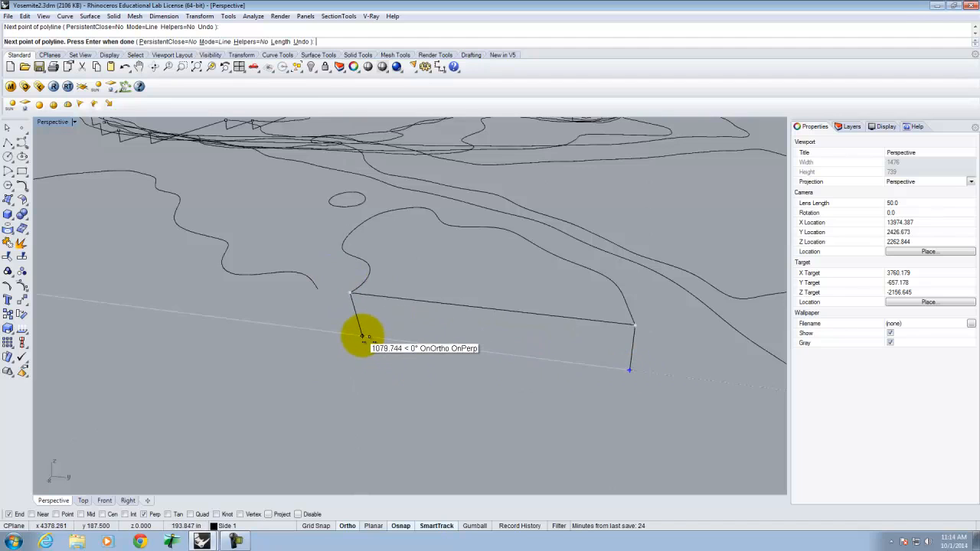
{"action": "left_click", "coordinate": [350, 335]}
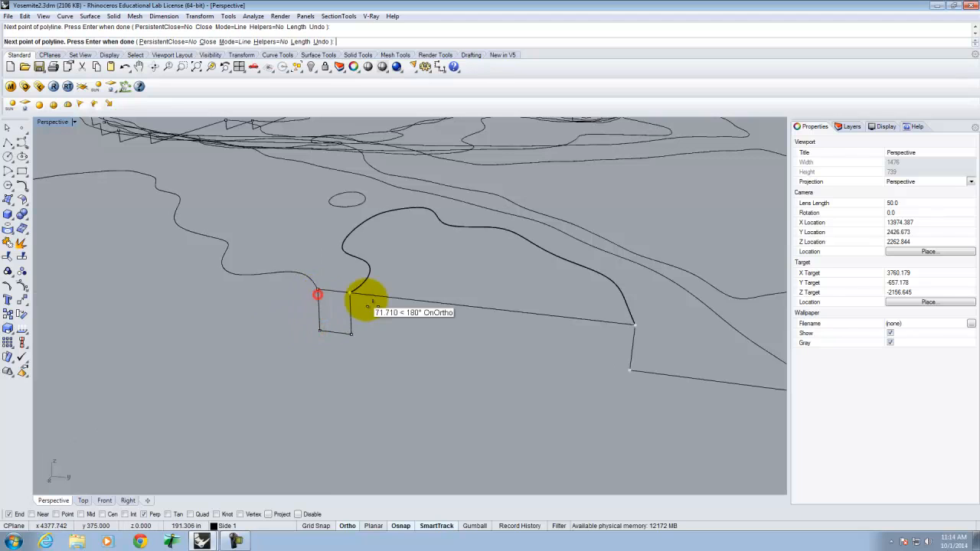
- Extend the stepped polyline horizontally and vertically to the open ends of the next two contours uphill
{"action": "scroll", "coordinate": [375, 305], "scroll_direction": "down", "scroll_amount": 8}
{"action": "scroll", "coordinate": [283, 307], "scroll_direction": "up", "scroll_amount": 6}
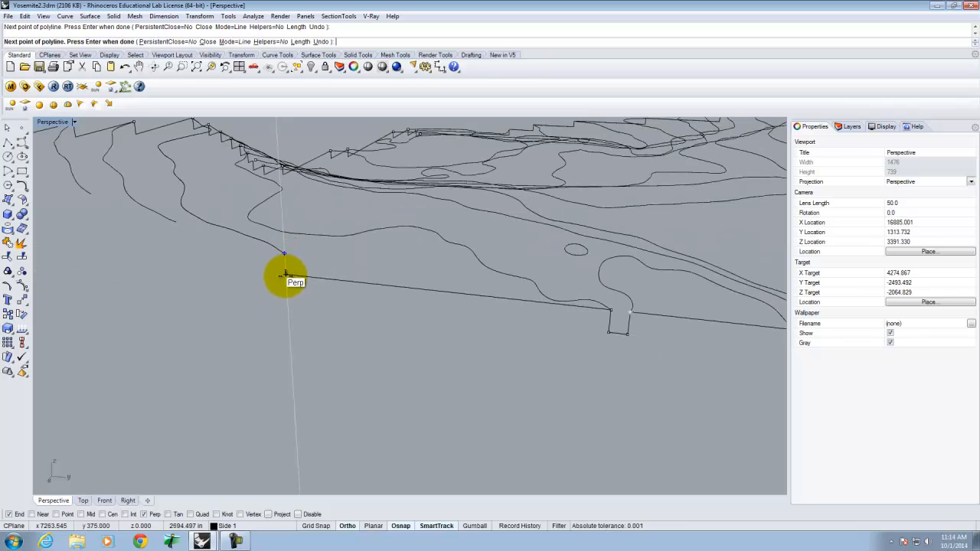
{"action": "left_click", "coordinate": [285, 274]}
{"action": "left_click", "coordinate": [284, 253]}
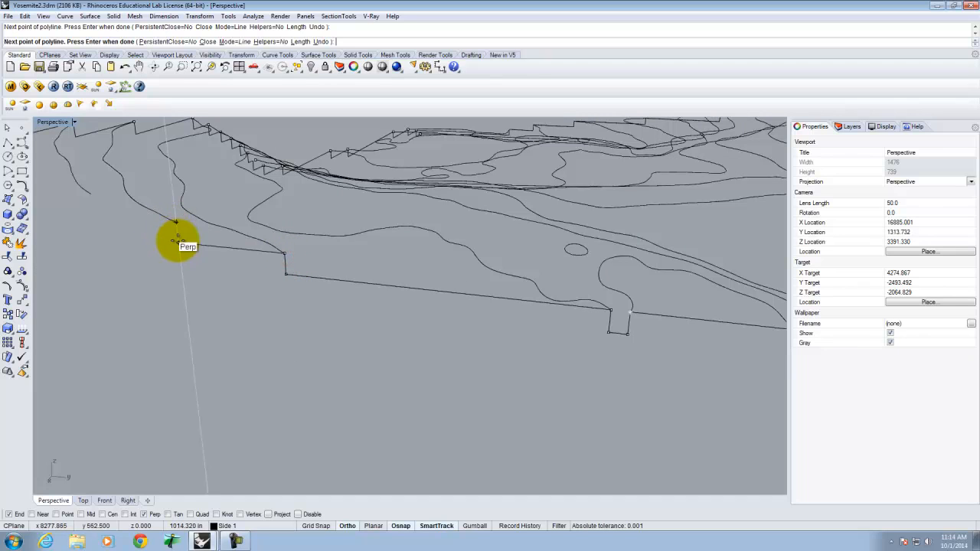
{"action": "left_click", "coordinate": [178, 241]}
{"action": "left_click", "coordinate": [177, 222]}
- Carry the stepped polyline uphill through the open ends of the next four contours along the terrain's open side
{"action": "scroll", "coordinate": [298, 252], "scroll_direction": "down", "scroll_amount": 6}
{"action": "scroll", "coordinate": [209, 245], "scroll_direction": "up", "scroll_amount": 10}
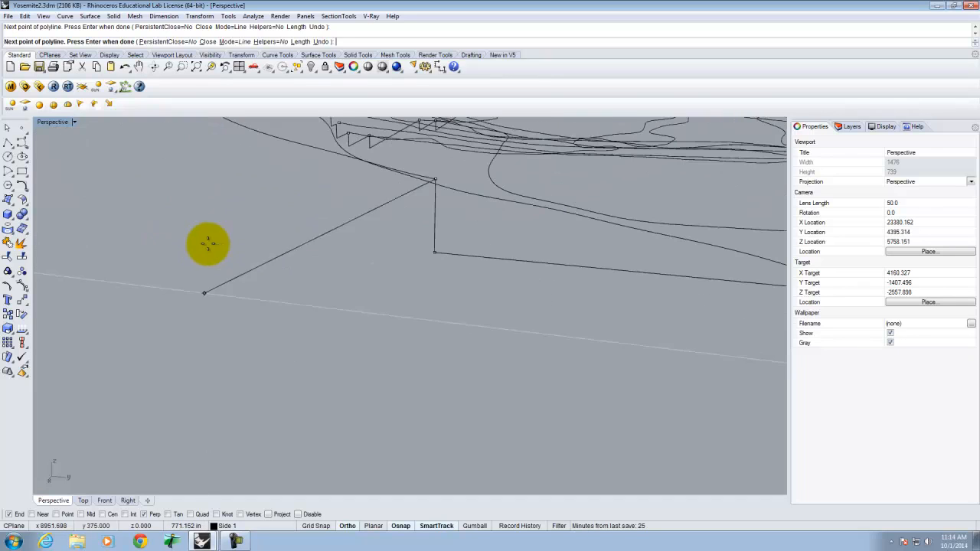
{"action": "scroll", "coordinate": [301, 272], "scroll_direction": "down", "scroll_amount": 5}
{"action": "scroll", "coordinate": [245, 239], "scroll_direction": "up", "scroll_amount": 3}
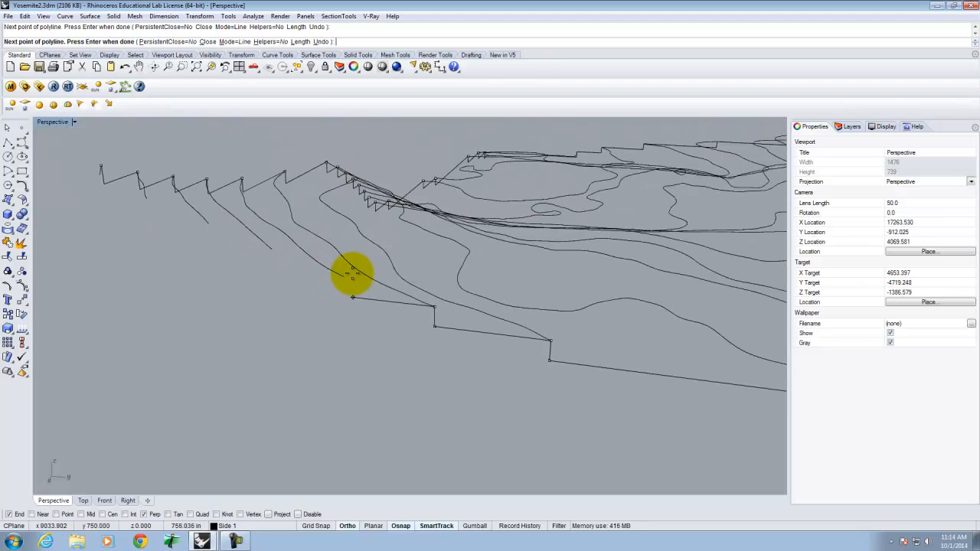
{"action": "left_click", "coordinate": [344, 277]}
{"action": "left_click", "coordinate": [345, 297]}
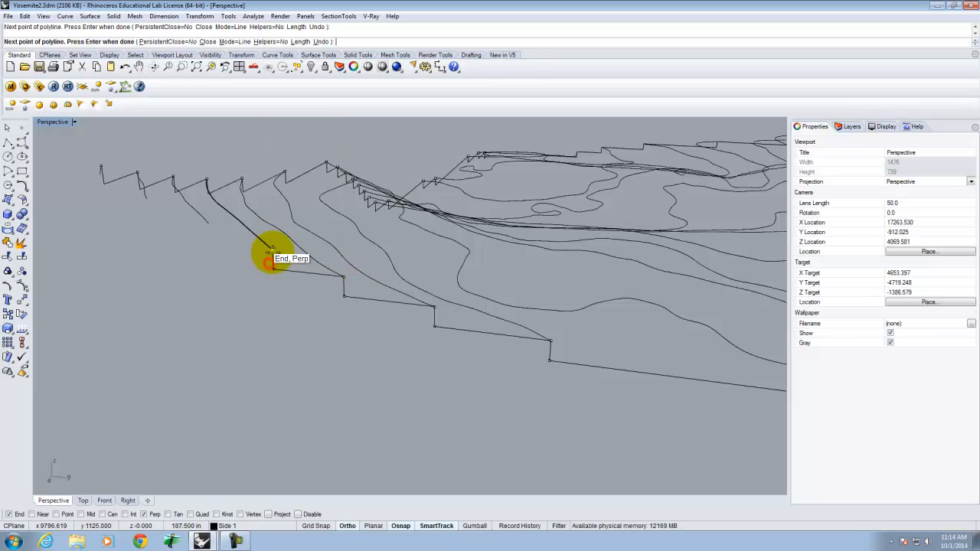
{"action": "left_click", "coordinate": [272, 249]}
{"action": "left_click", "coordinate": [209, 243]}
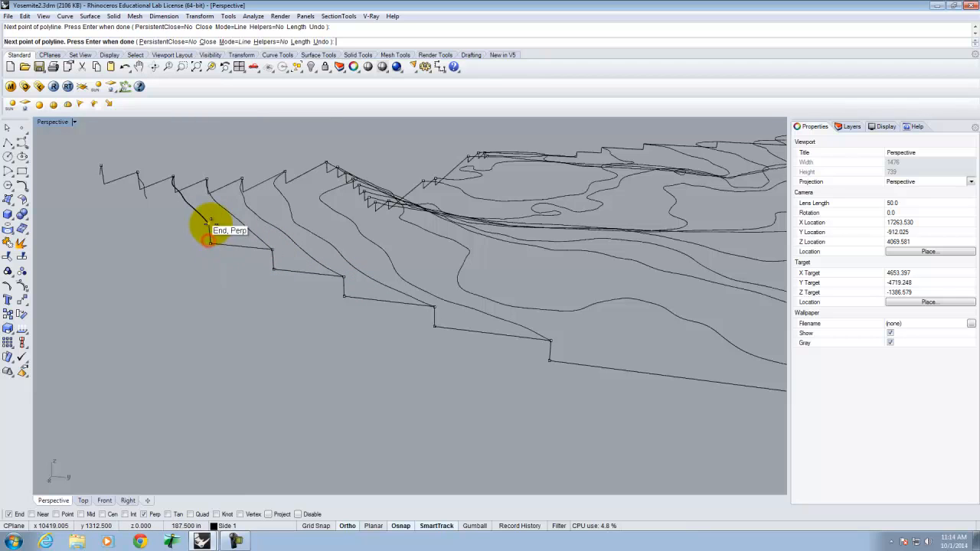
{"action": "left_click", "coordinate": [148, 216]}
{"action": "left_click", "coordinate": [150, 200]}
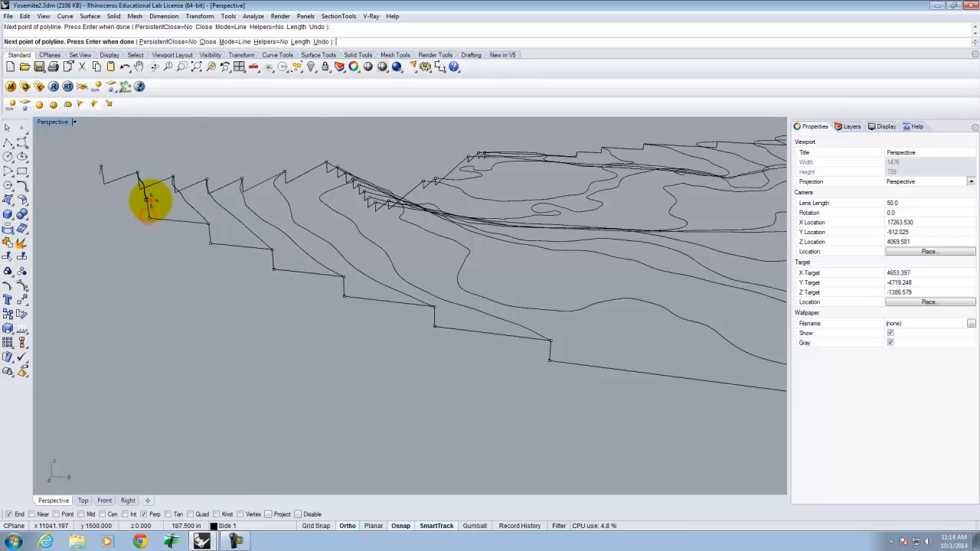
- Finish the stepped polyline and draw a separate short one up to the topmost contour's open end
{"action": "scroll", "coordinate": [192, 271], "scroll_direction": "down", "scroll_amount": 4}
{"action": "right_click_drag", "start_coordinate": [234, 253], "coordinate": [189, 277]}
{"action": "right_click", "coordinate": [189, 276]}
{"action": "right_click", "coordinate": [189, 277]}
{"action": "scroll", "coordinate": [92, 242], "scroll_direction": "up", "scroll_amount": 4}
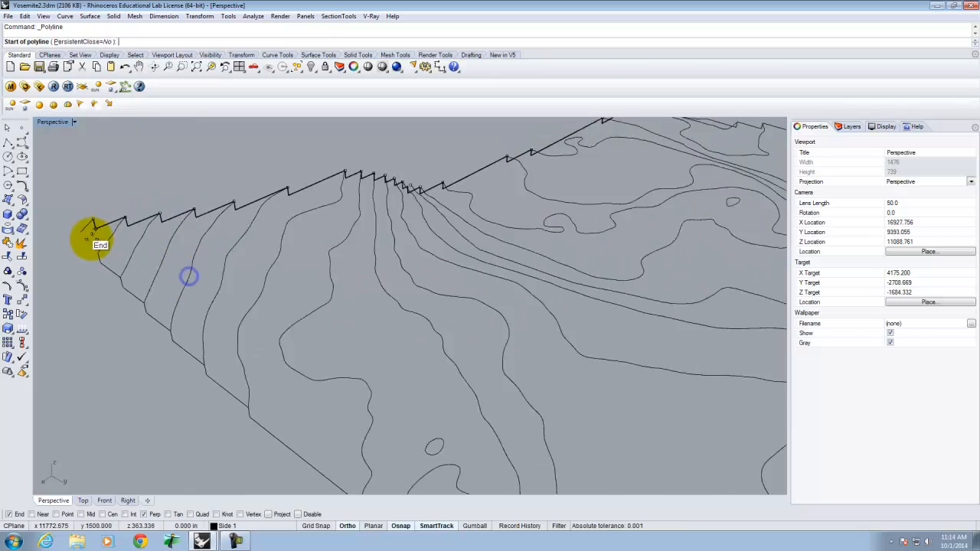
{"action": "left_click", "coordinate": [102, 257]}
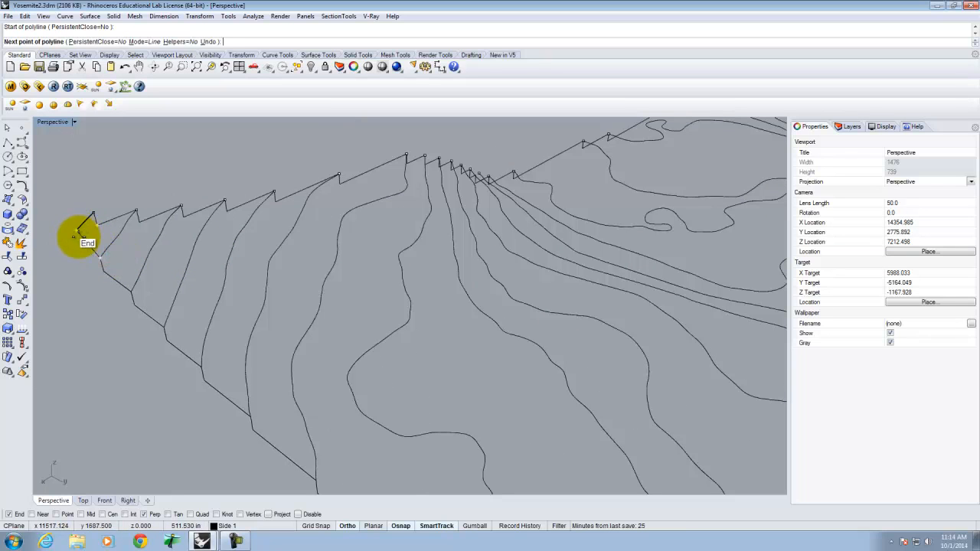
{"action": "left_click", "coordinate": [80, 244]}
{"action": "right_click", "coordinate": [82, 232]}
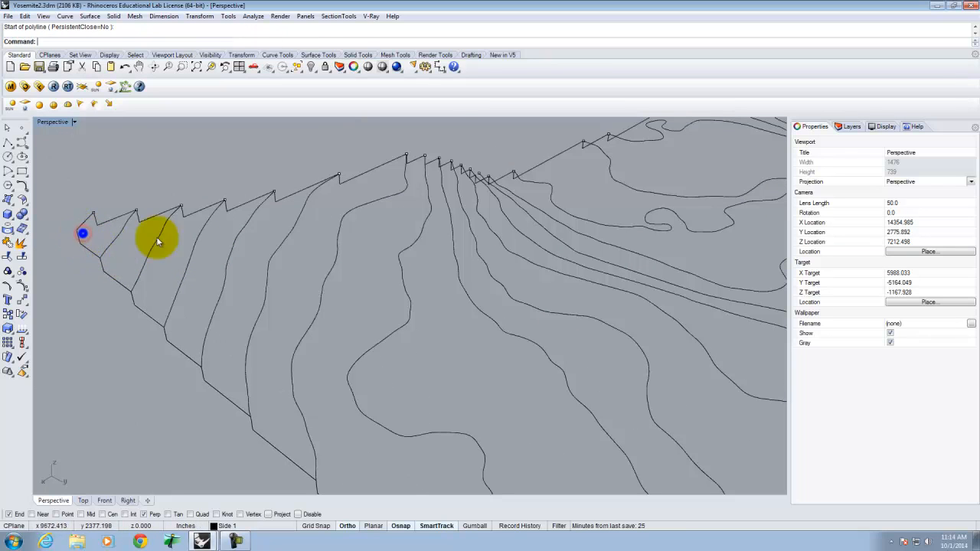
- Start a new polyline at the construction plane's origin with a vertical segment 31.250' straight down
{"action": "scroll", "coordinate": [327, 299], "scroll_direction": "down", "scroll_amount": 2}
{"action": "scroll", "coordinate": [327, 299], "scroll_direction": "down", "scroll_amount": 3}
{"action": "scroll", "coordinate": [244, 274], "scroll_direction": "down", "scroll_amount": 5}
{"action": "scroll", "coordinate": [373, 385], "scroll_direction": "up", "scroll_amount": 7}
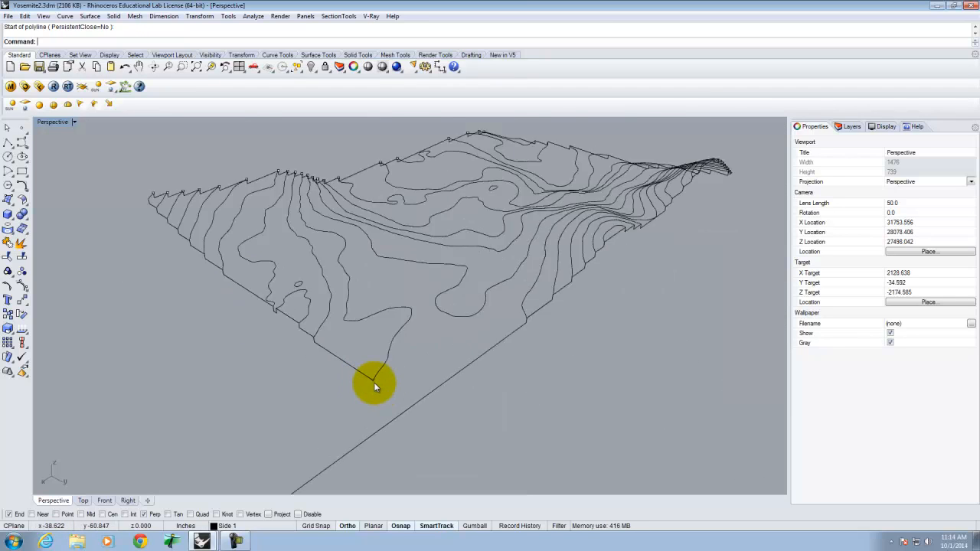
{"action": "right_click_drag", "start_coordinate": [368, 401], "coordinate": [407, 390]}
{"action": "right_click", "coordinate": [408, 390]}
{"action": "scroll", "coordinate": [569, 304], "scroll_direction": "up", "scroll_amount": 8}
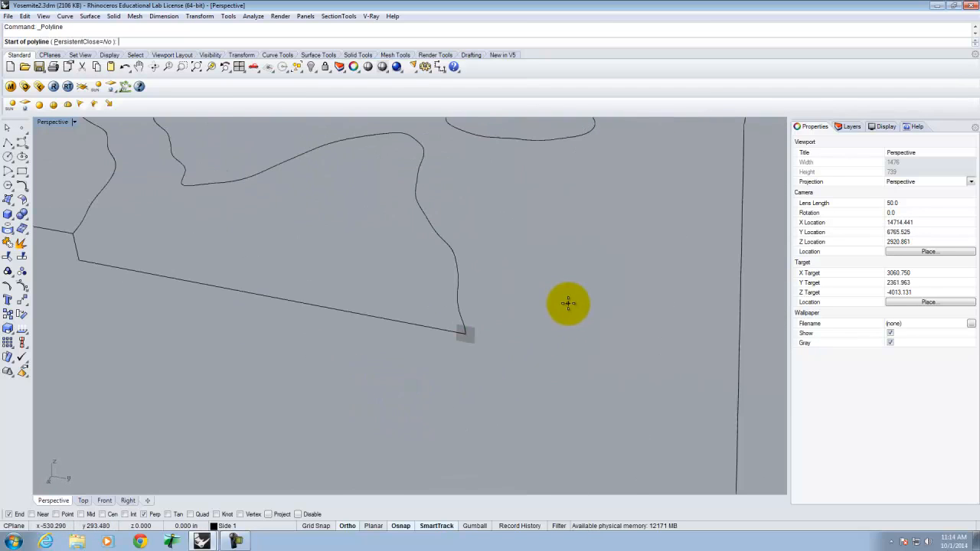
{"action": "scroll", "coordinate": [382, 357], "scroll_direction": "down", "scroll_amount": 3}
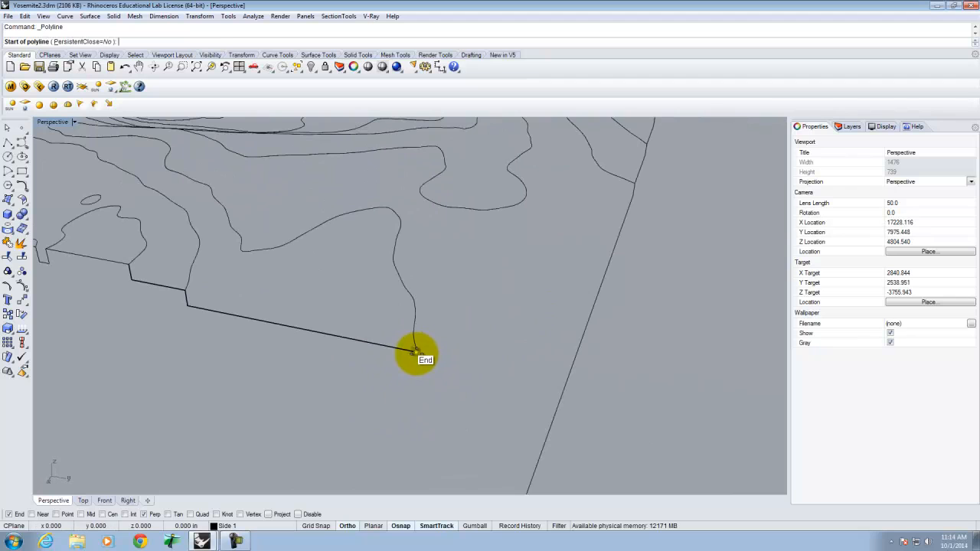
{"action": "left_click", "coordinate": [414, 353]}
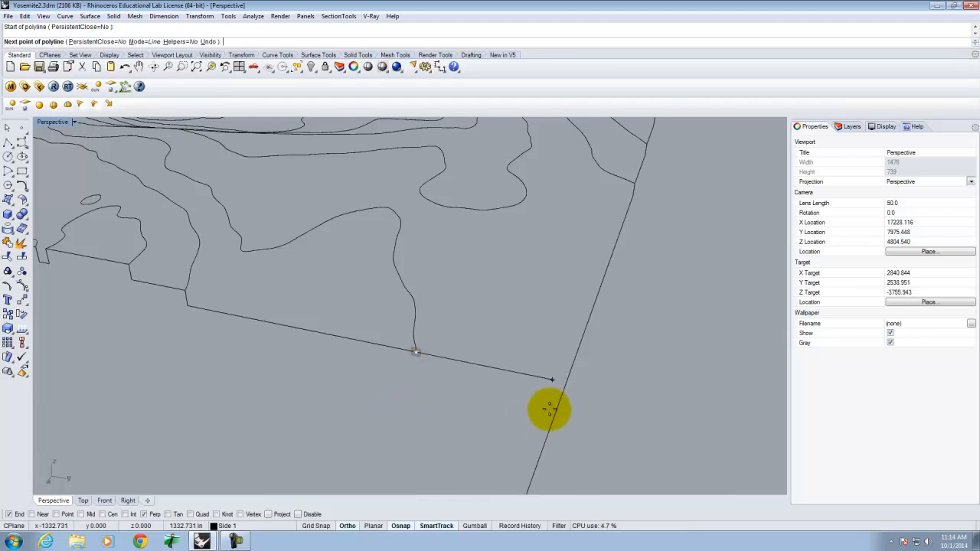
{"action": "scroll", "coordinate": [559, 421], "scroll_direction": "down", "scroll_amount": 4}
{"action": "scroll", "coordinate": [498, 418], "scroll_direction": "up", "scroll_amount": 2}
{"action": "left_click", "coordinate": [510, 420]}
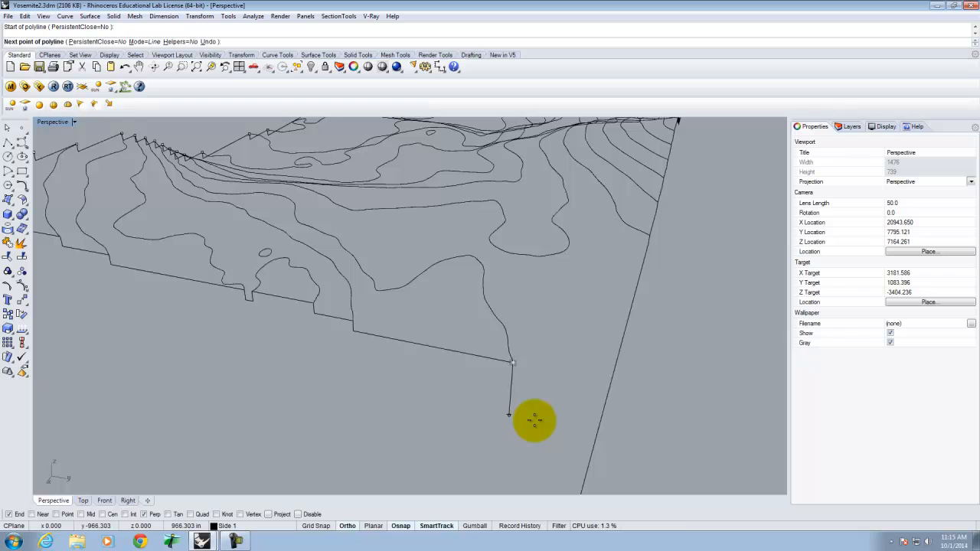
{"action": "type", "text": "31.250"}
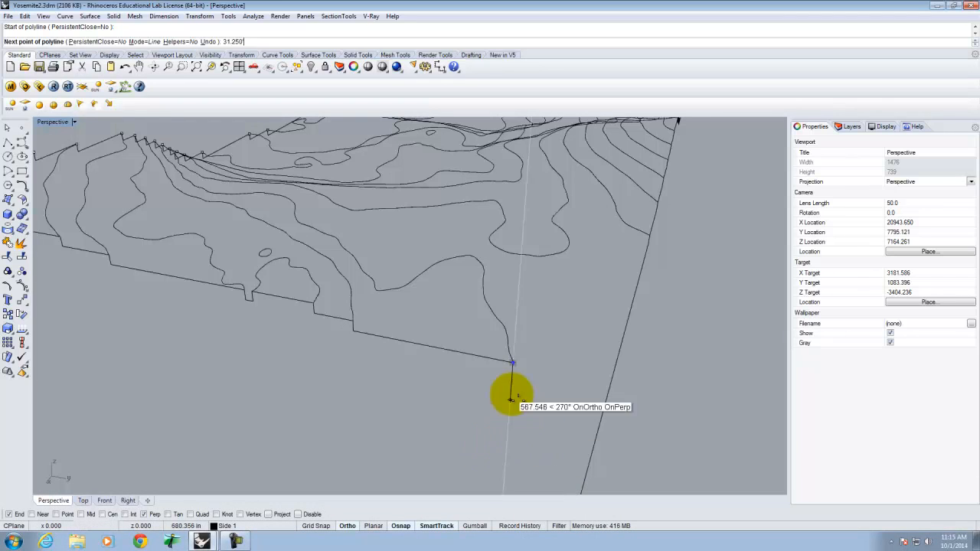
{"action": "scroll", "coordinate": [505, 366], "scroll_direction": "up", "scroll_amount": 2}
{"action": "scroll", "coordinate": [503, 368], "scroll_direction": "up", "scroll_amount": 4}
{"action": "scroll", "coordinate": [502, 374], "scroll_direction": "down", "scroll_amount": 2}
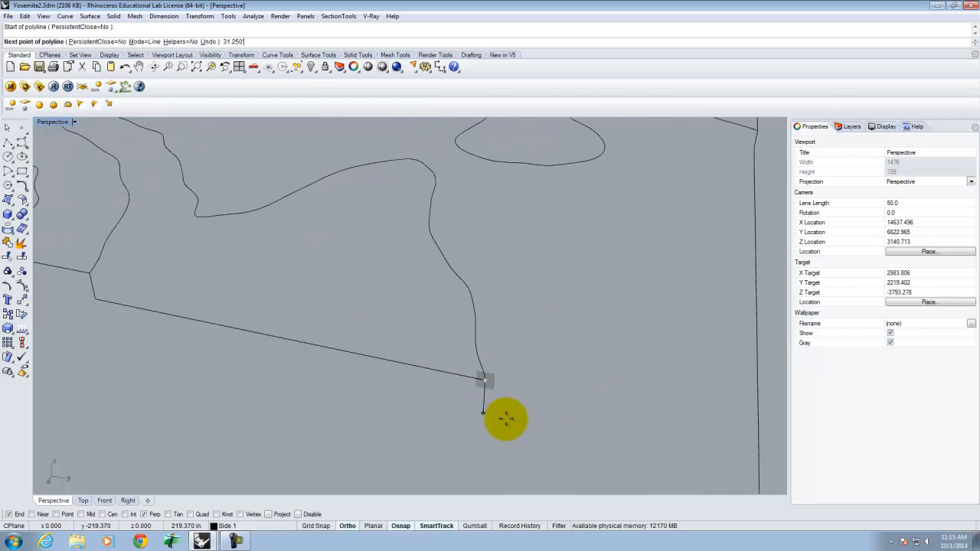
{"action": "key", "text": "Return"}
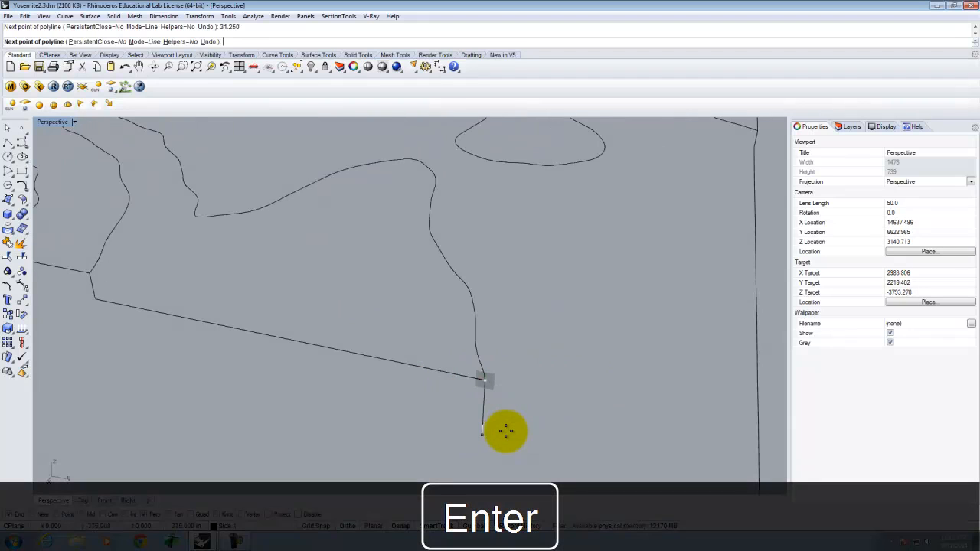
{"action": "left_click", "coordinate": [427, 440]}
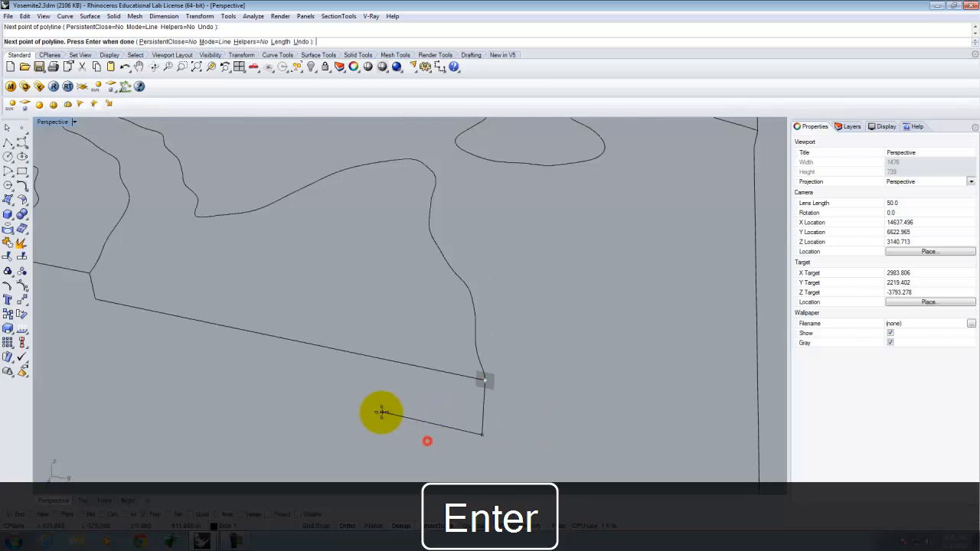
- Extend the polyline horizontally from the vertical segment's lower end past the line along the terrain's adjacent side, and finish it
{"action": "scroll", "coordinate": [459, 429], "scroll_direction": "down", "scroll_amount": 5}
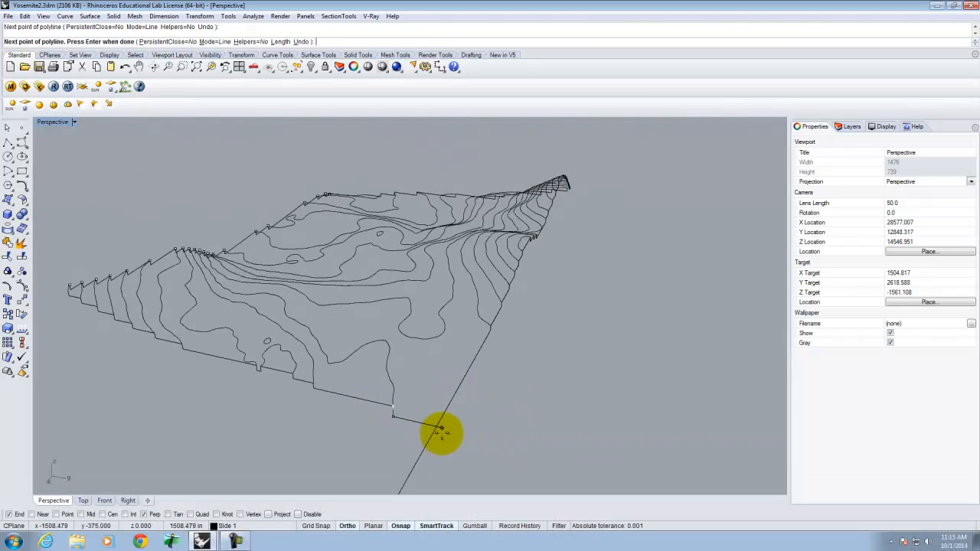
{"action": "left_click", "coordinate": [497, 439]}
{"action": "right_click", "coordinate": [497, 439]}
- Examine from several angles how the new base line and its vertical drop meet the terrain's open corner
{"action": "scroll", "coordinate": [524, 387], "scroll_direction": "down", "scroll_amount": 5}
{"action": "right_click_drag", "start_coordinate": [535, 430], "coordinate": [493, 386]}
{"action": "right_click", "coordinate": [493, 386]}
{"action": "scroll", "coordinate": [459, 329], "scroll_direction": "up", "scroll_amount": 6}
{"action": "right_click_drag", "start_coordinate": [458, 357], "coordinate": [476, 373]}
{"action": "scroll", "coordinate": [484, 443], "scroll_direction": "up", "scroll_amount": 2}
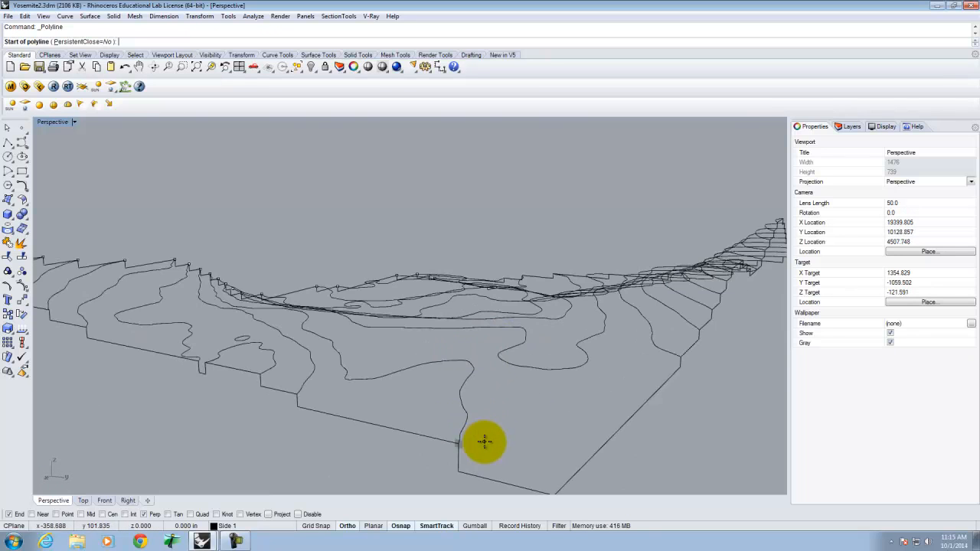
{"action": "scroll", "coordinate": [484, 442], "scroll_direction": "down", "scroll_amount": 3}
{"action": "right_click_drag", "start_coordinate": [467, 425], "coordinate": [595, 433]}
{"action": "key", "text": "Escape"}
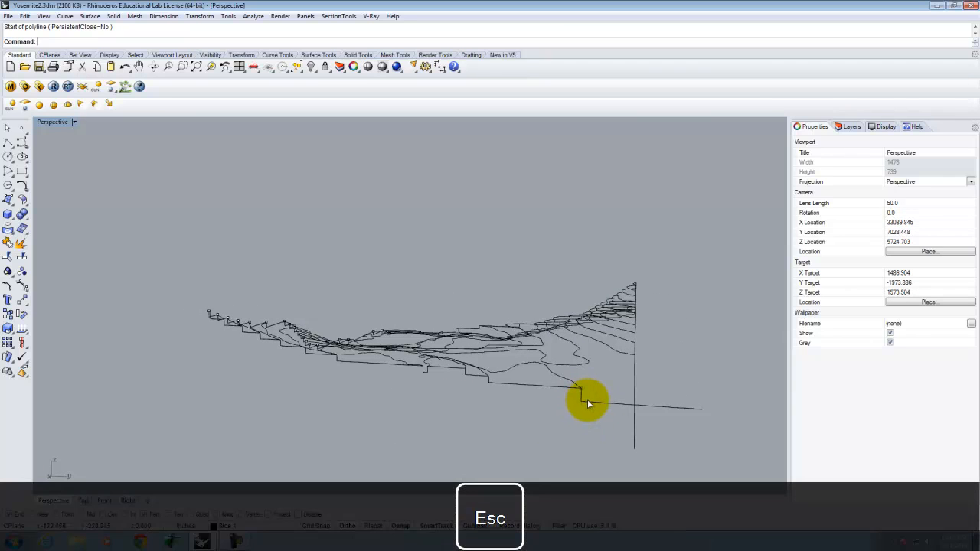
- Delete the base polyline and redraw it from the terrain's corner, 15.625' straight down and then horizontally past the adjacent side
{"action": "left_click", "coordinate": [588, 404]}
{"action": "key", "text": "Delete"}
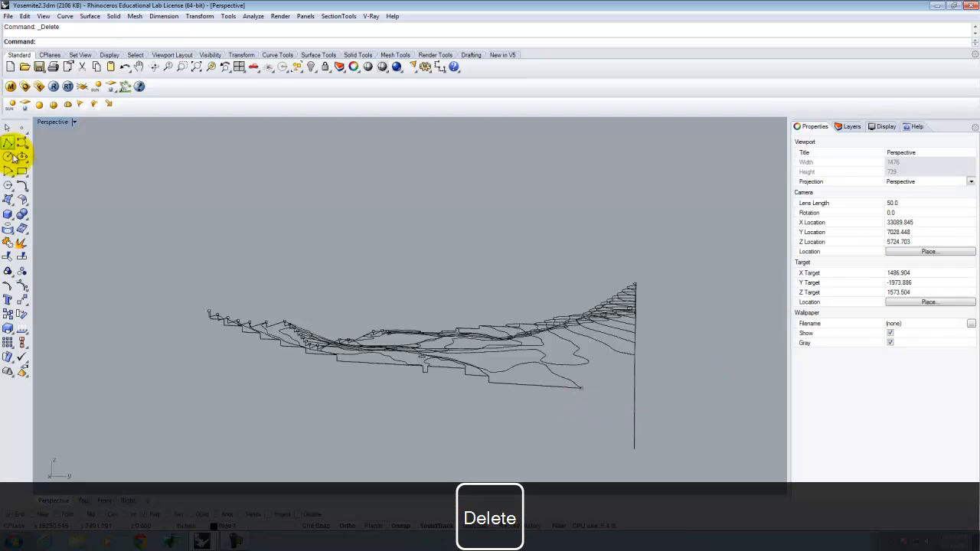
{"action": "left_click", "coordinate": [8, 145]}
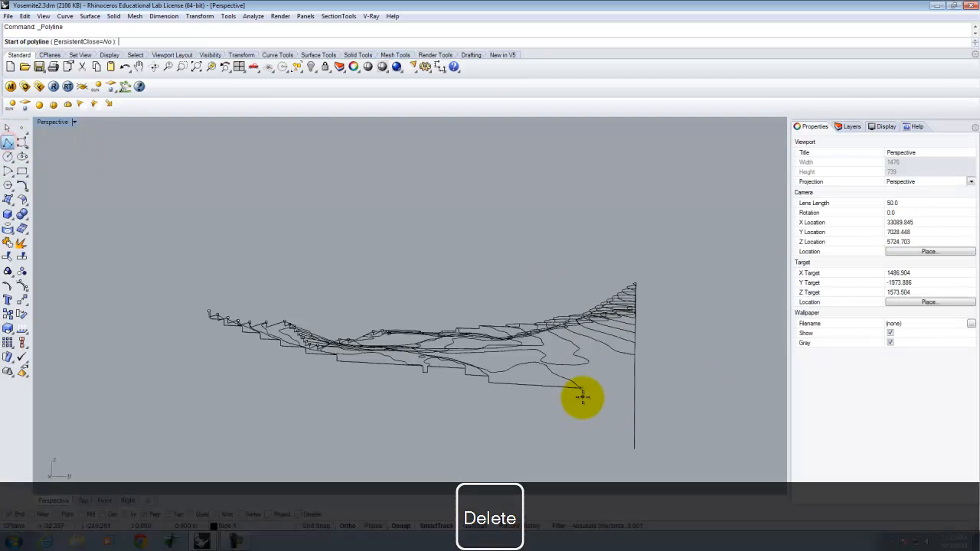
{"action": "left_click", "coordinate": [582, 389]}
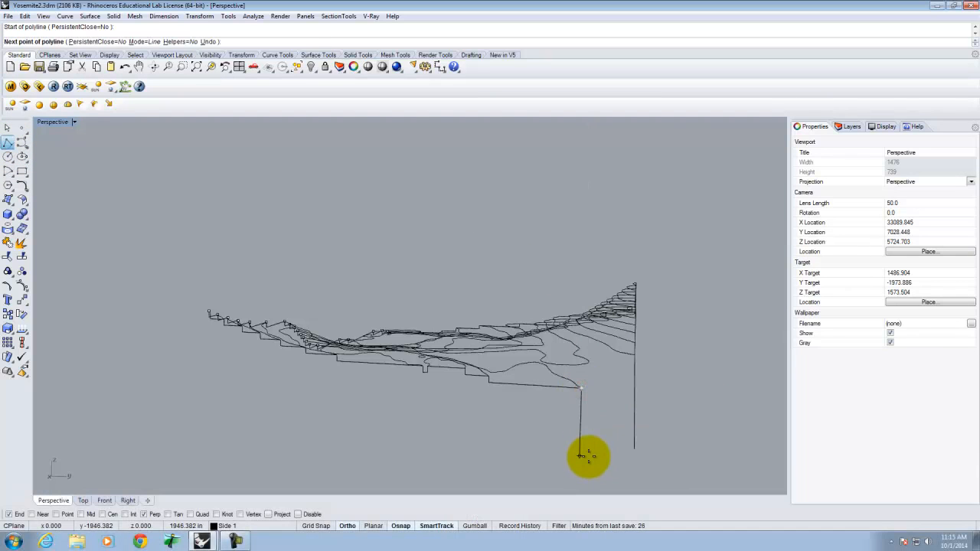
{"action": "type", "text": "15.625"}
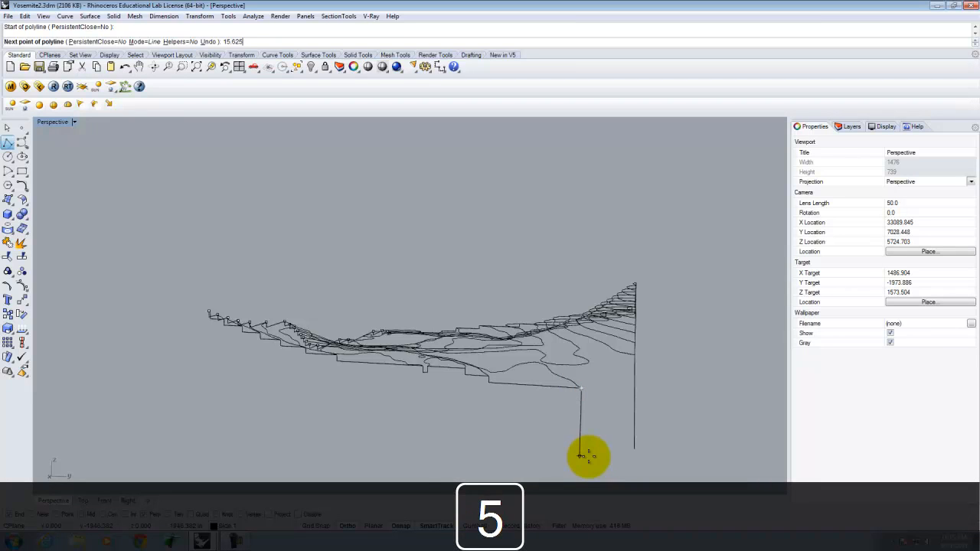
{"action": "key", "text": "Return"}
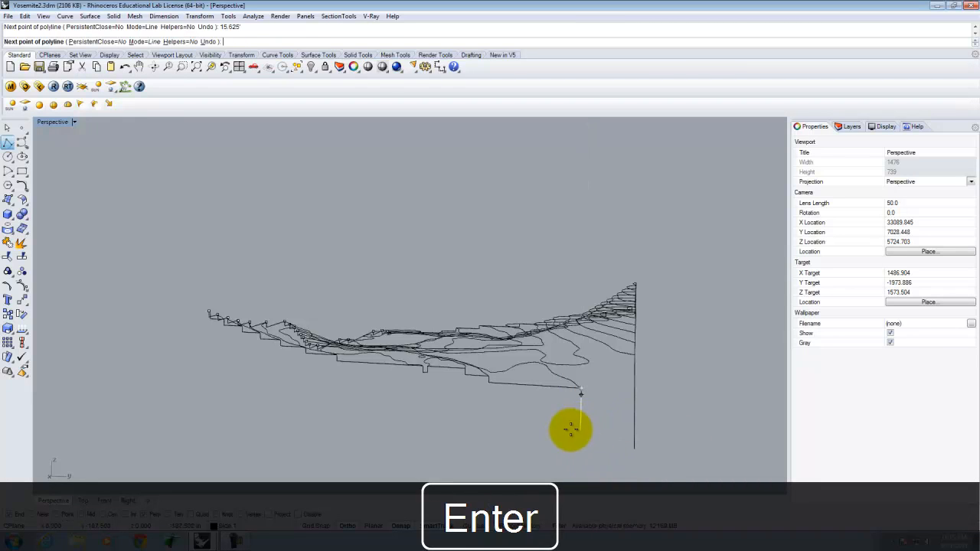
{"action": "left_click", "coordinate": [570, 430]}
{"action": "right_click", "coordinate": [635, 405]}
{"action": "right_click_drag", "start_coordinate": [635, 405], "coordinate": [483, 261]}
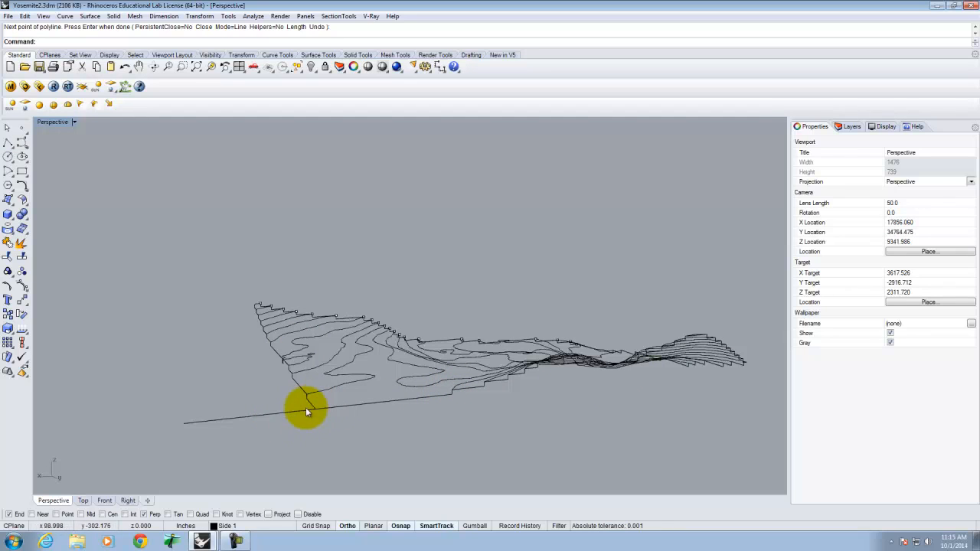
- Trim off the overhanging part of the base lines where they cross at the corner below the lowest contour
{"action": "type", "text": "trim"}
{"action": "key", "text": "Return"}
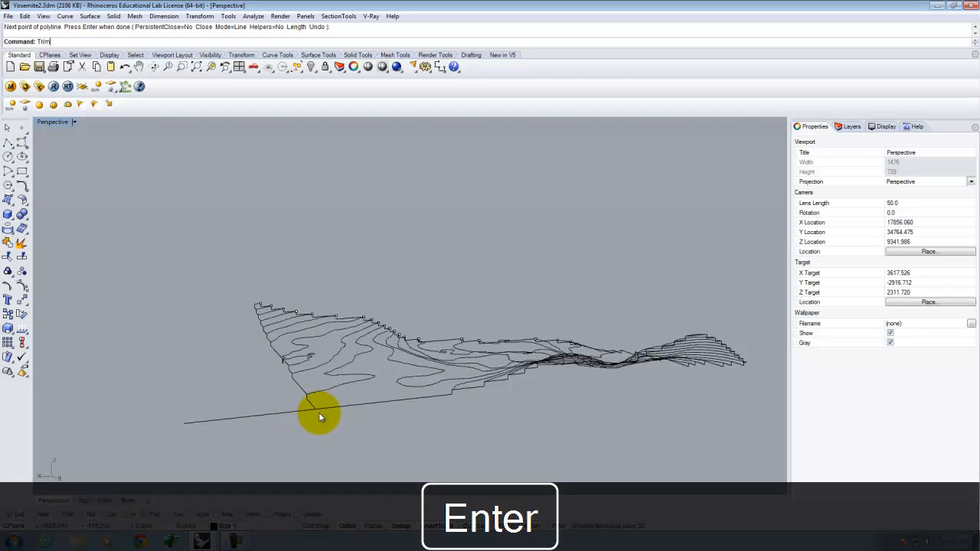
{"action": "left_click", "coordinate": [296, 417]}
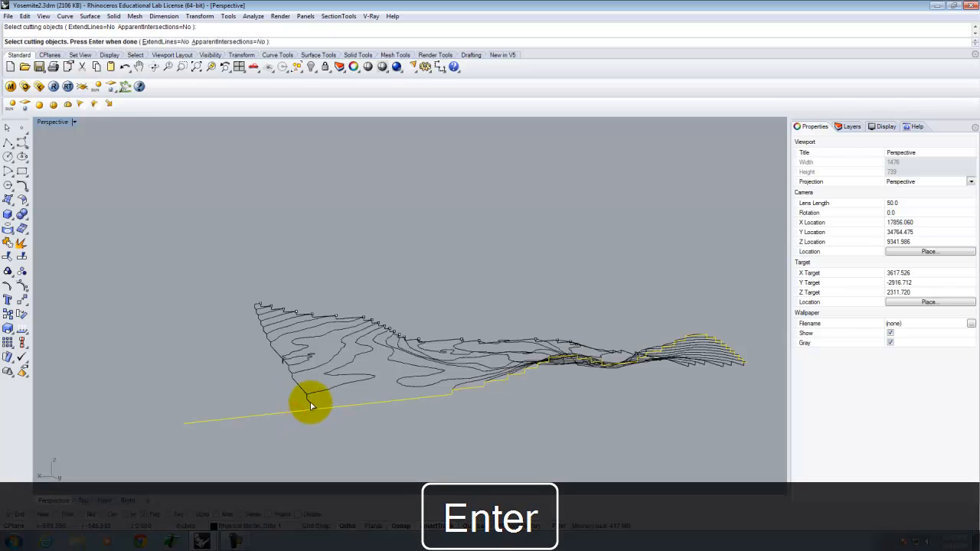
{"action": "key", "text": "Return"}
{"action": "left_click", "coordinate": [277, 413]}
{"action": "key", "text": "Escape"}
- Reset the Perspective view's construction plane to World Top
{"action": "right_click_drag", "start_coordinate": [328, 423], "coordinate": [428, 402]}
{"action": "right_click", "coordinate": [426, 448]}
{"action": "scroll", "coordinate": [428, 402], "scroll_direction": "up", "scroll_amount": 7}
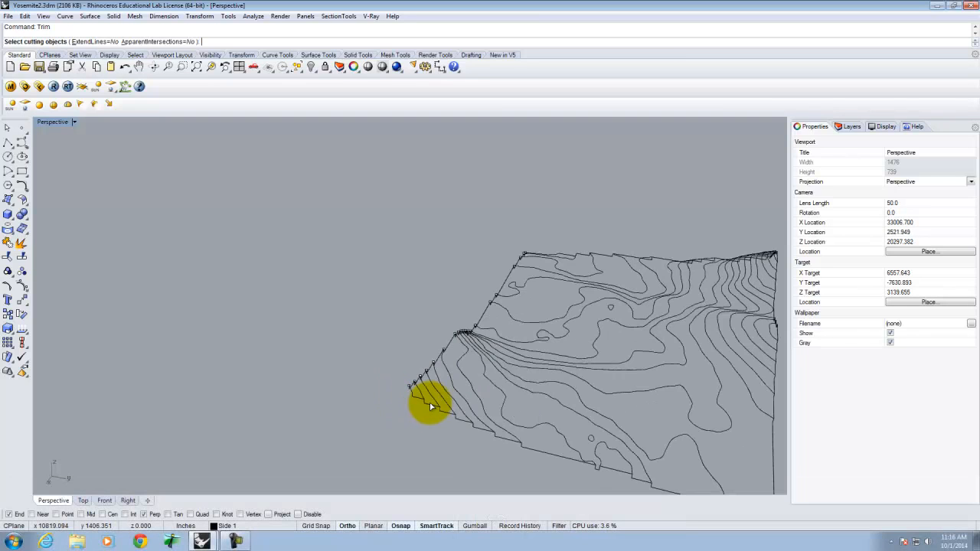
{"action": "scroll", "coordinate": [313, 365], "scroll_direction": "down", "scroll_amount": 5}
{"action": "right_click_drag", "start_coordinate": [529, 436], "coordinate": [597, 340]}
{"action": "scroll", "coordinate": [405, 401], "scroll_direction": "up", "scroll_amount": 5}
{"action": "scroll", "coordinate": [487, 192], "scroll_direction": "up", "scroll_amount": 10}
{"action": "right_click_drag", "start_coordinate": [528, 326], "coordinate": [565, 304]}
{"action": "right_click", "coordinate": [564, 303]}
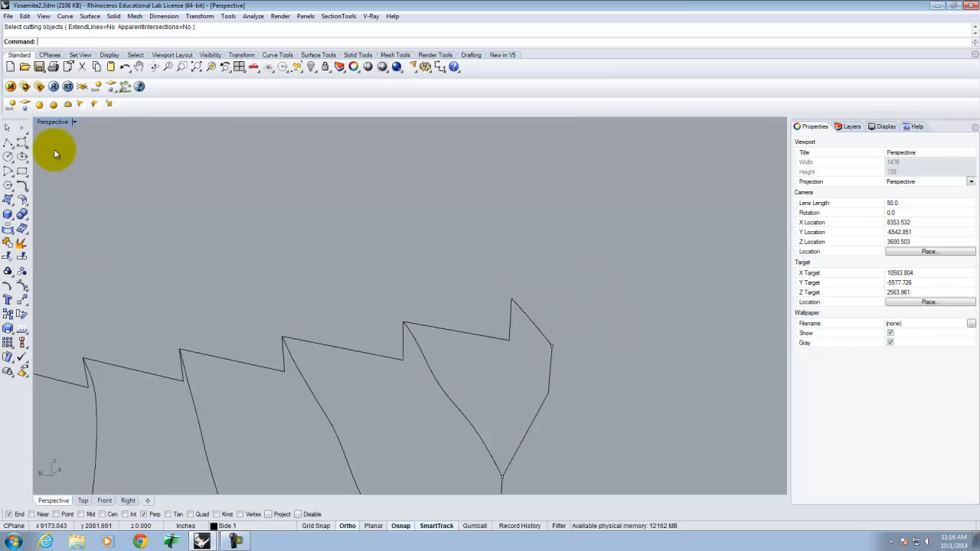
{"action": "left_click", "coordinate": [75, 121]}
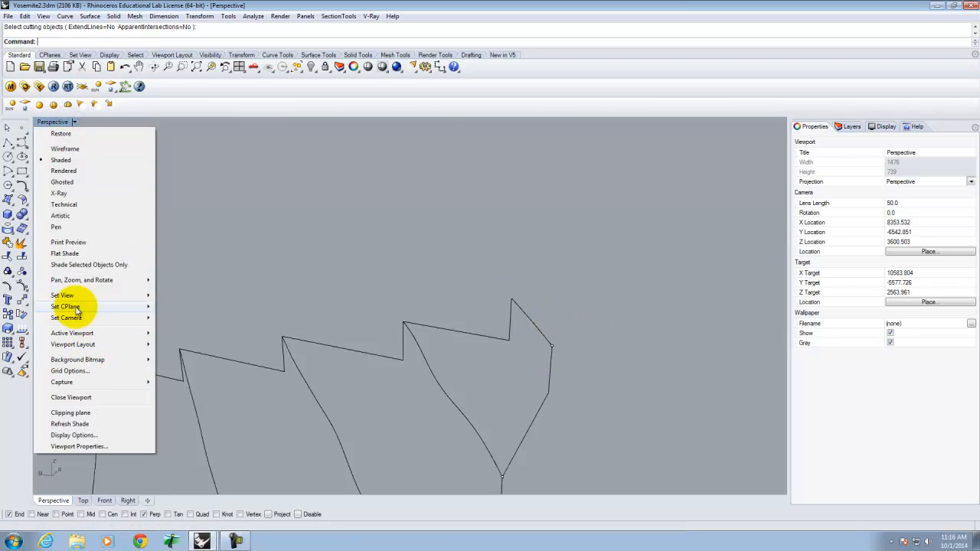
{"action": "mouse_move", "coordinate": [120, 310]}
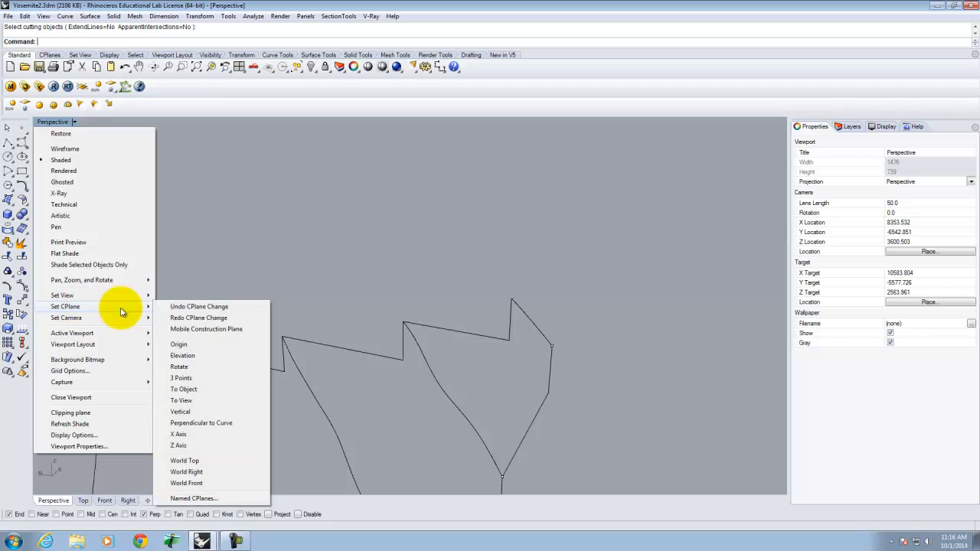
{"action": "left_click", "coordinate": [184, 460]}
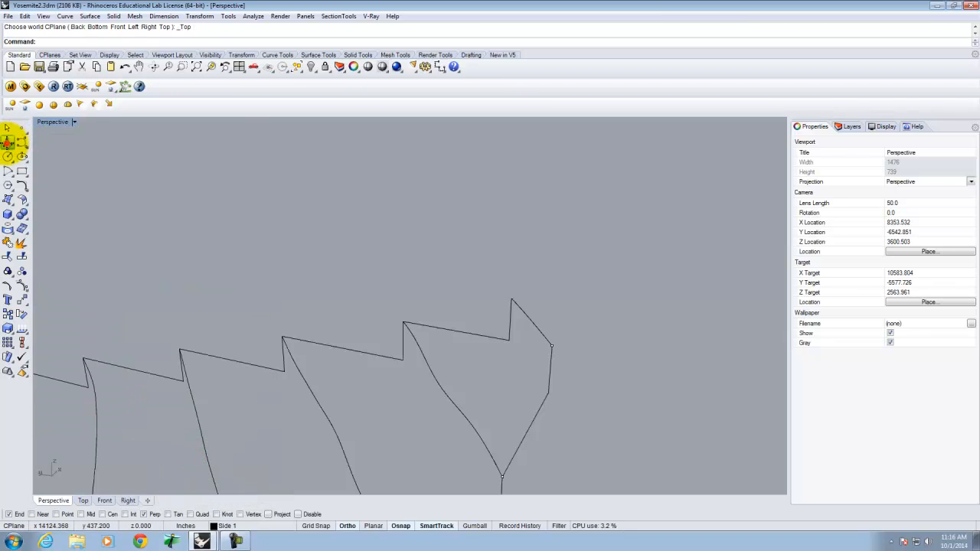
- Draw a horizontal polyline from the top end of the stepped side line outward past the terrain's highest corner
{"action": "left_click", "coordinate": [8, 142]}
{"action": "left_click", "coordinate": [512, 299]}
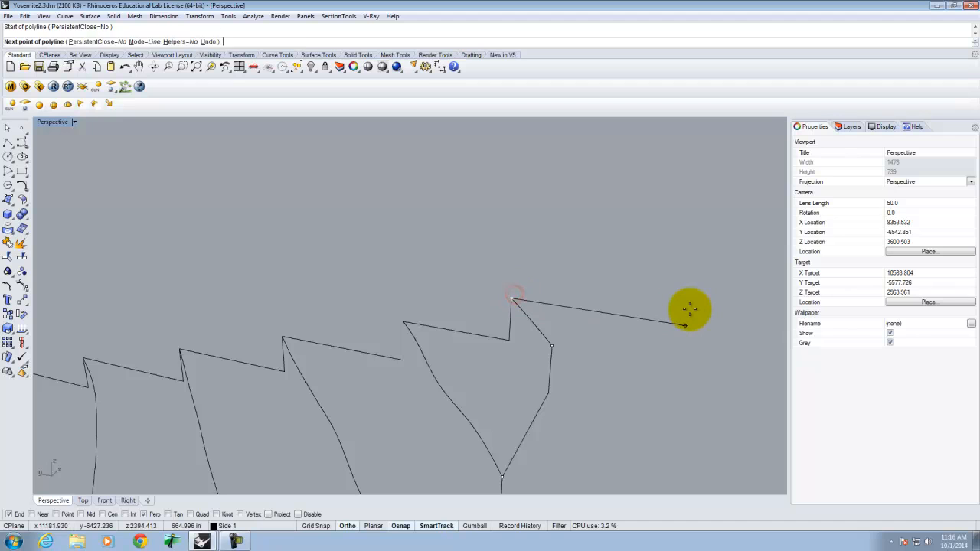
{"action": "left_click", "coordinate": [690, 310]}
{"action": "right_click", "coordinate": [690, 311]}
{"action": "right_click", "coordinate": [690, 311]}
- Draw a second polyline from the open end of the adjacent stepped side, perpendicular to the new horizontal line
{"action": "right_click", "coordinate": [557, 345]}
{"action": "right_click", "coordinate": [554, 344]}
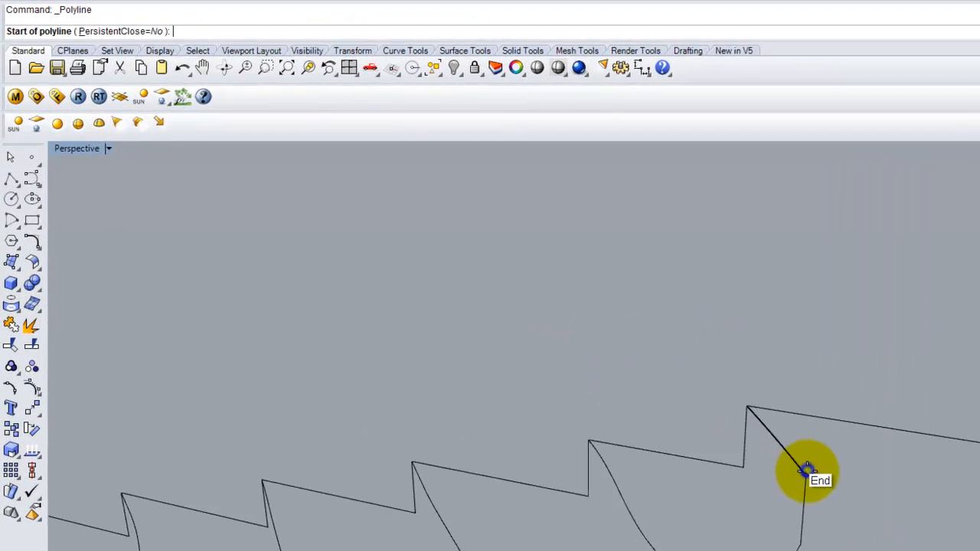
{"action": "left_click", "coordinate": [808, 469]}
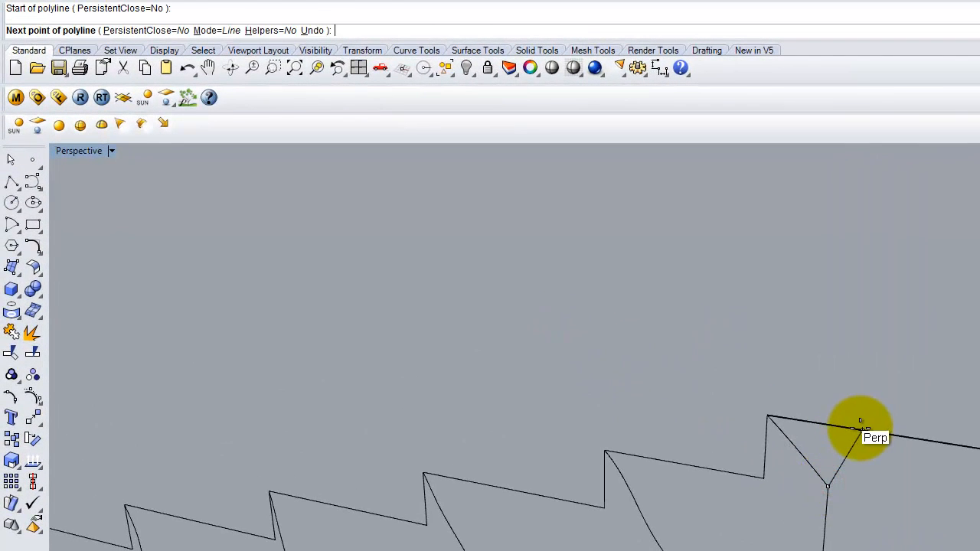
{"action": "left_click", "coordinate": [861, 429]}
{"action": "right_click", "coordinate": [860, 429]}
{"action": "right_click", "coordinate": [861, 429]}
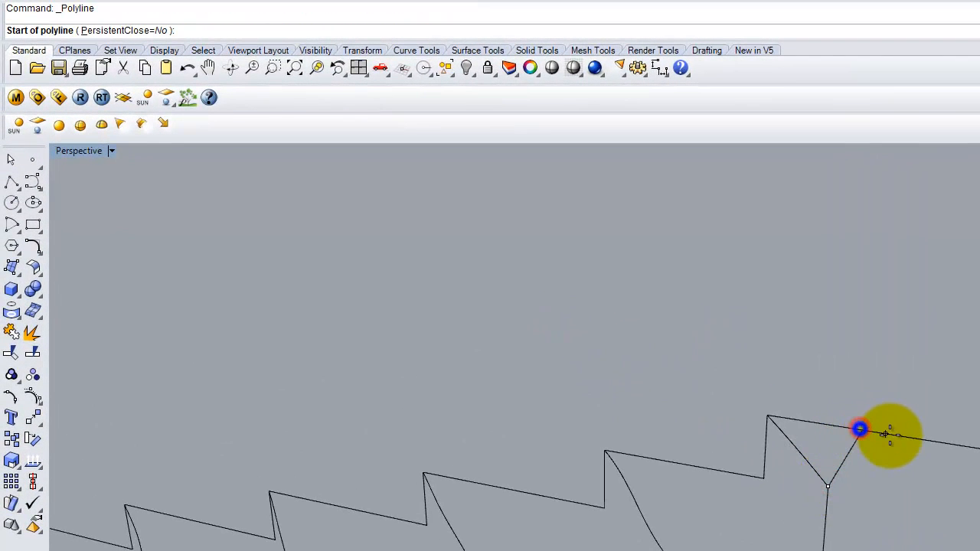
{"action": "key", "text": "Escape"}
- Trim off the horizontal line's overhang beyond the perpendicular polyline, using the two new lines as cutting objects
{"action": "type", "text": "Trim"}
{"action": "key", "text": "Return"}
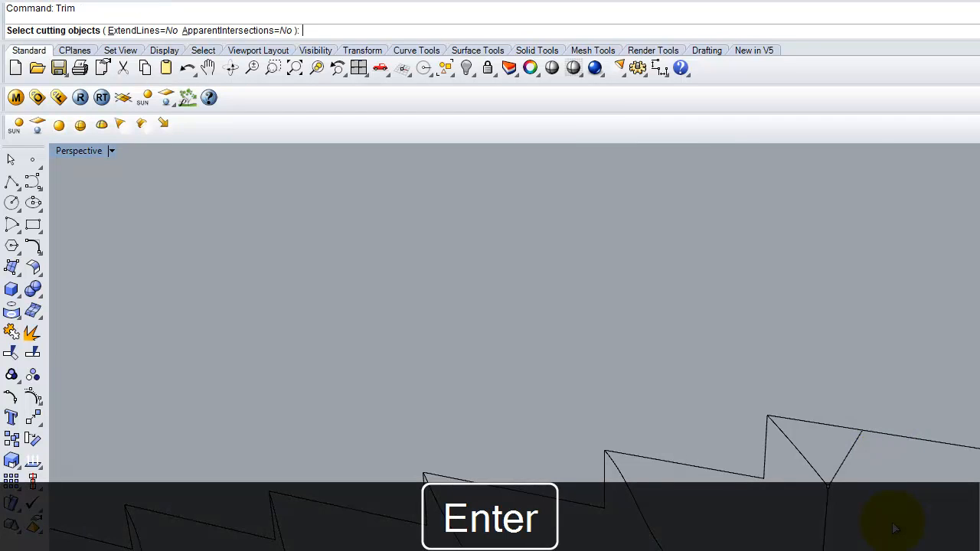
{"action": "left_click", "coordinate": [854, 401]}
{"action": "key", "text": "Return"}
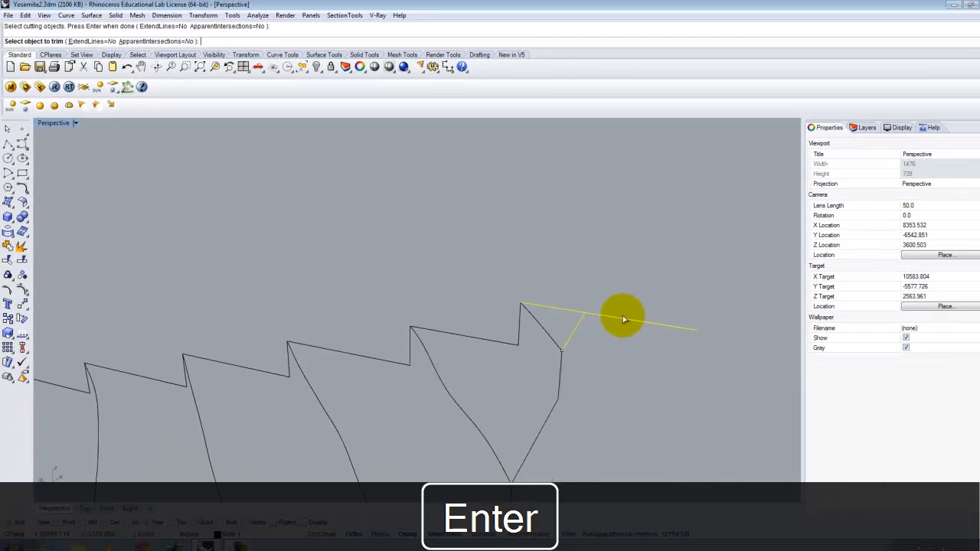
{"action": "left_click", "coordinate": [848, 410]}
{"action": "scroll", "coordinate": [789, 310], "scroll_direction": "down", "scroll_amount": 8}
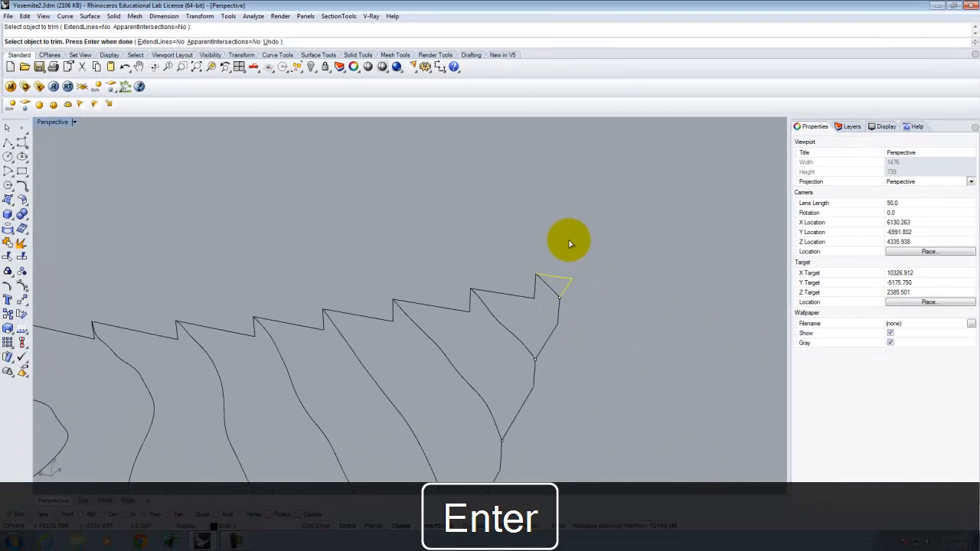
{"action": "scroll", "coordinate": [590, 236], "scroll_direction": "down", "scroll_amount": 10}
{"action": "key", "text": "Escape"}
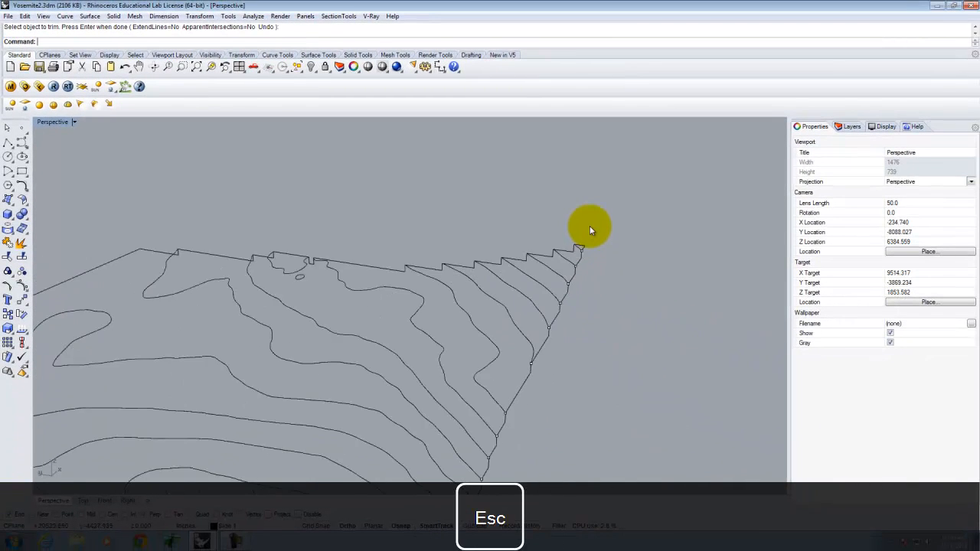
- Select all point objects along the terrain's side with SelPt and delete them
{"action": "scroll", "coordinate": [545, 353], "scroll_direction": "up", "scroll_amount": 5}
{"action": "scroll", "coordinate": [568, 234], "scroll_direction": "up", "scroll_amount": 3}
{"action": "scroll", "coordinate": [503, 367], "scroll_direction": "down", "scroll_amount": 6}
{"action": "scroll", "coordinate": [500, 369], "scroll_direction": "up", "scroll_amount": 5}
{"action": "scroll", "coordinate": [535, 287], "scroll_direction": "down", "scroll_amount": 5}
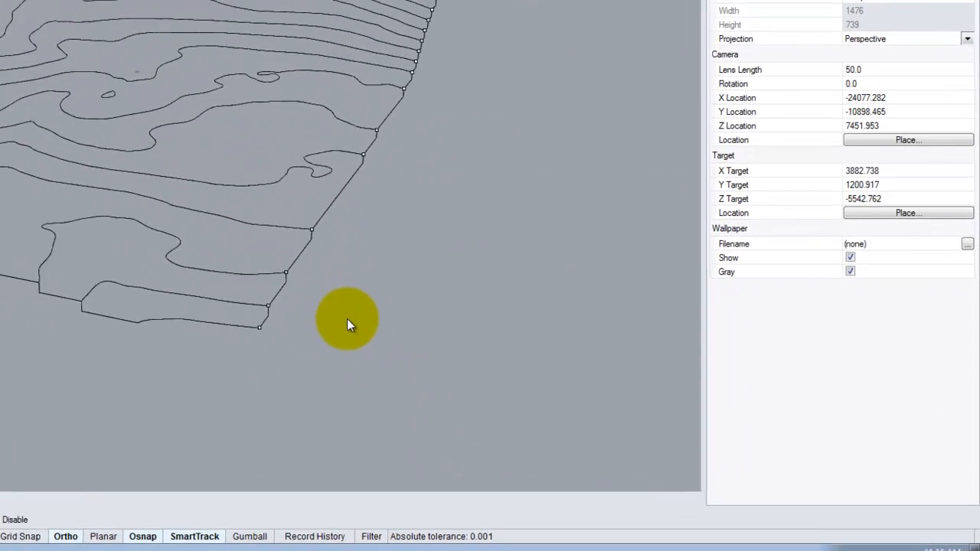
{"action": "left_click_drag", "start_coordinate": [224, 310], "coordinate": [237, 331]}
{"action": "left_click_drag", "start_coordinate": [230, 288], "coordinate": [261, 309], "text": "shift"}
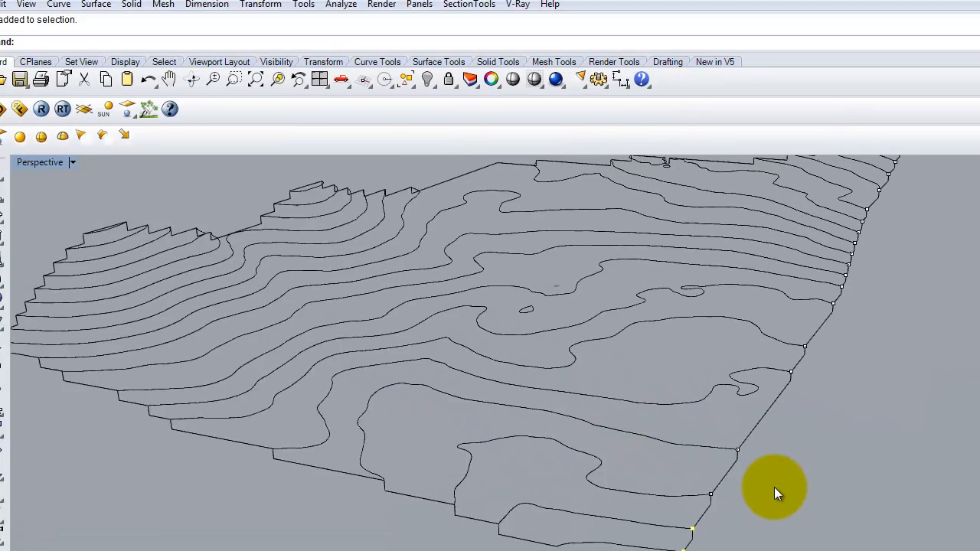
{"action": "type", "text": "Se"}
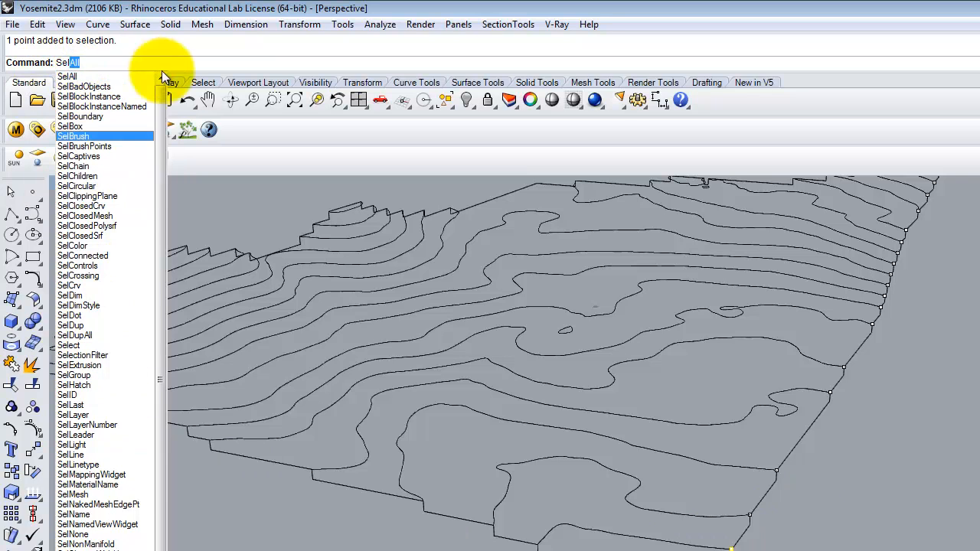
{"action": "type", "text": "Pt"}
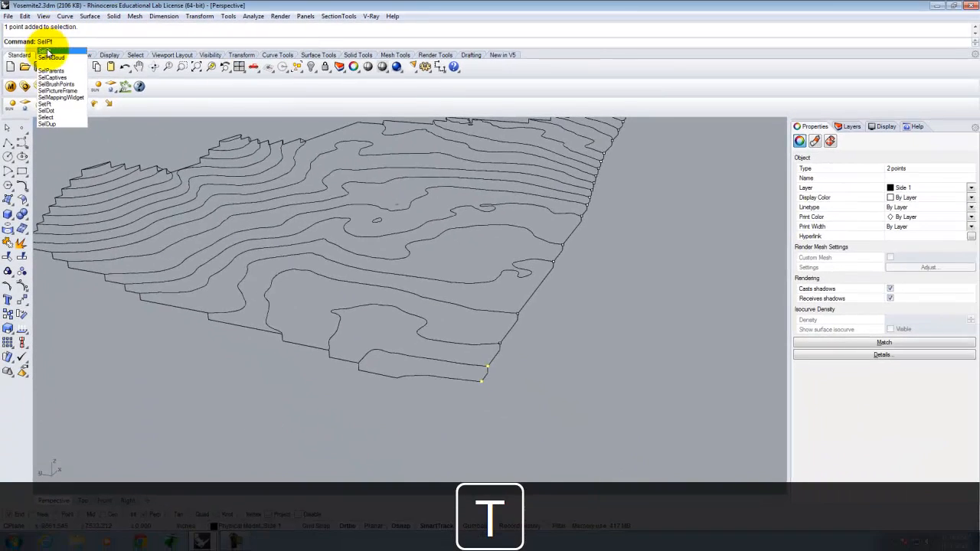
{"action": "left_click", "coordinate": [50, 56]}
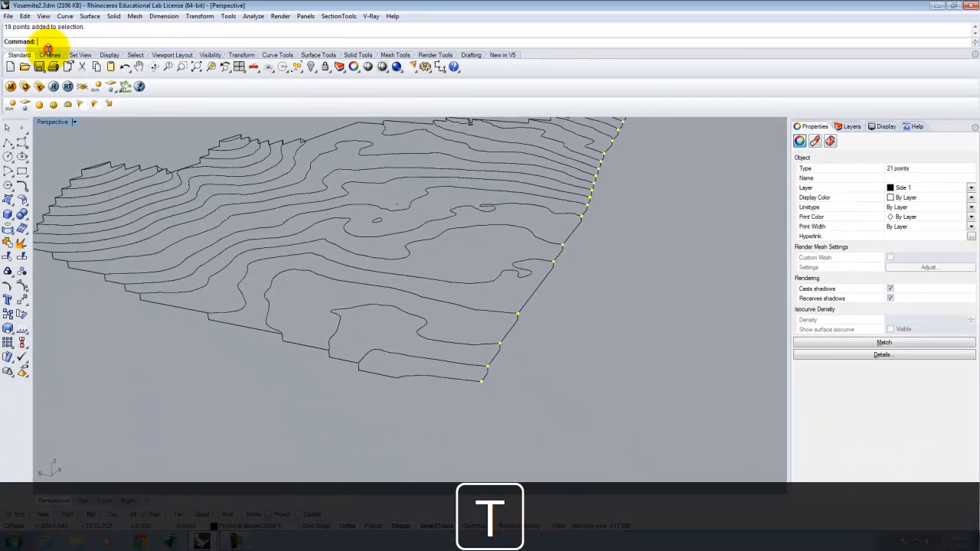
{"action": "scroll", "coordinate": [567, 291], "scroll_direction": "down", "scroll_amount": 2}
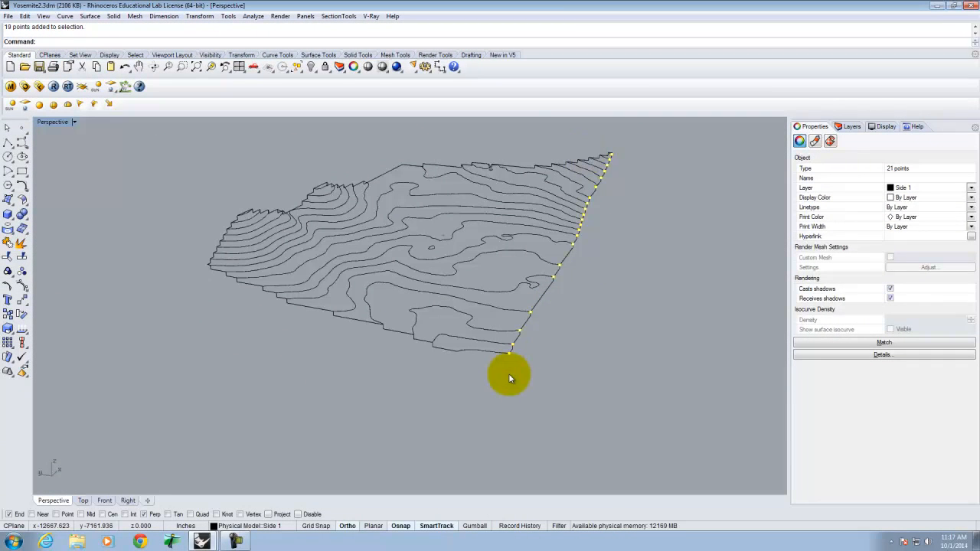
{"action": "key", "text": "Delete"}
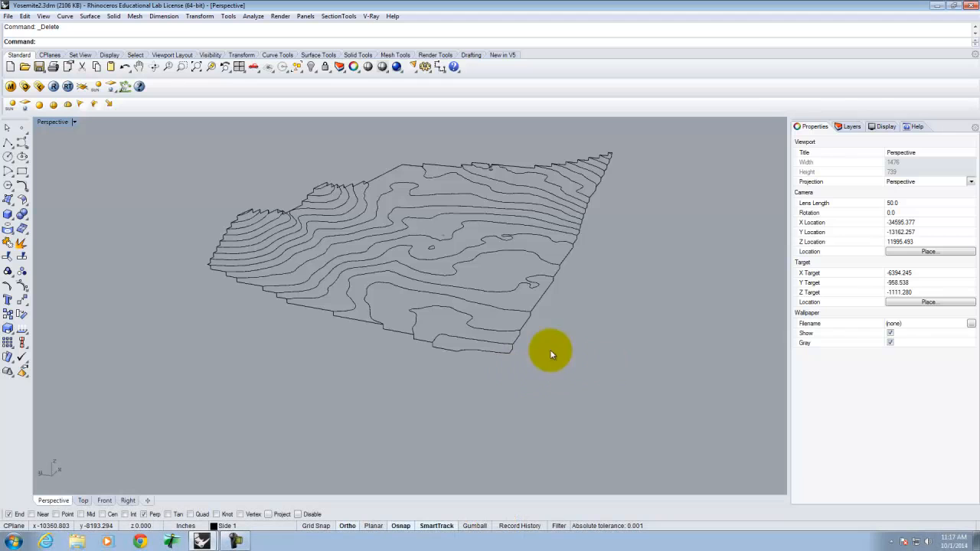
- Set a custom 3-point construction plane at the terrain's lowest corner, with its X axis along the adjacent side and a vertical orientation
{"action": "scroll", "coordinate": [513, 363], "scroll_direction": "up", "scroll_amount": 5}
{"action": "scroll", "coordinate": [519, 343], "scroll_direction": "up", "scroll_amount": 9}
{"action": "scroll", "coordinate": [339, 342], "scroll_direction": "down", "scroll_amount": 5}
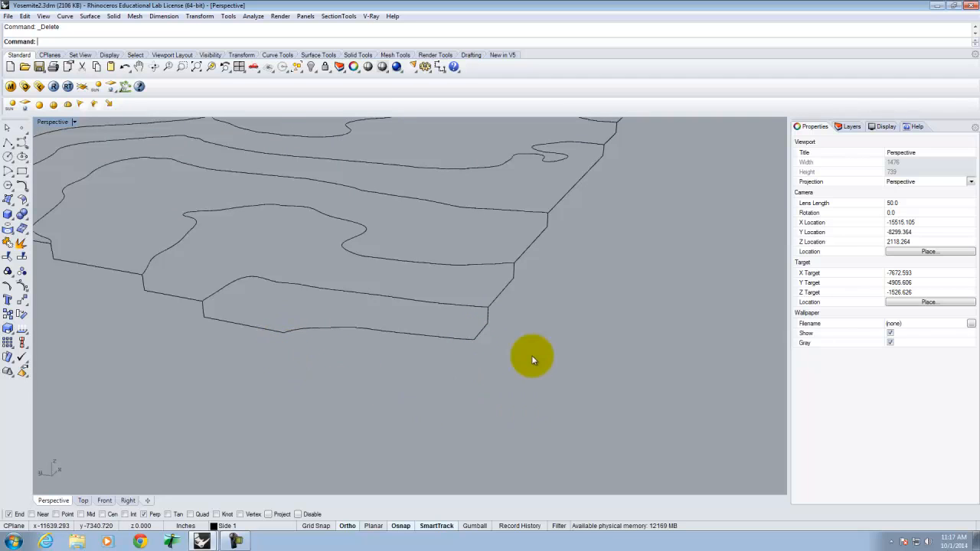
{"action": "scroll", "coordinate": [489, 333], "scroll_direction": "down", "scroll_amount": 4}
{"action": "right_click_drag", "start_coordinate": [590, 332], "coordinate": [444, 337]}
{"action": "scroll", "coordinate": [410, 360], "scroll_direction": "up", "scroll_amount": 4}
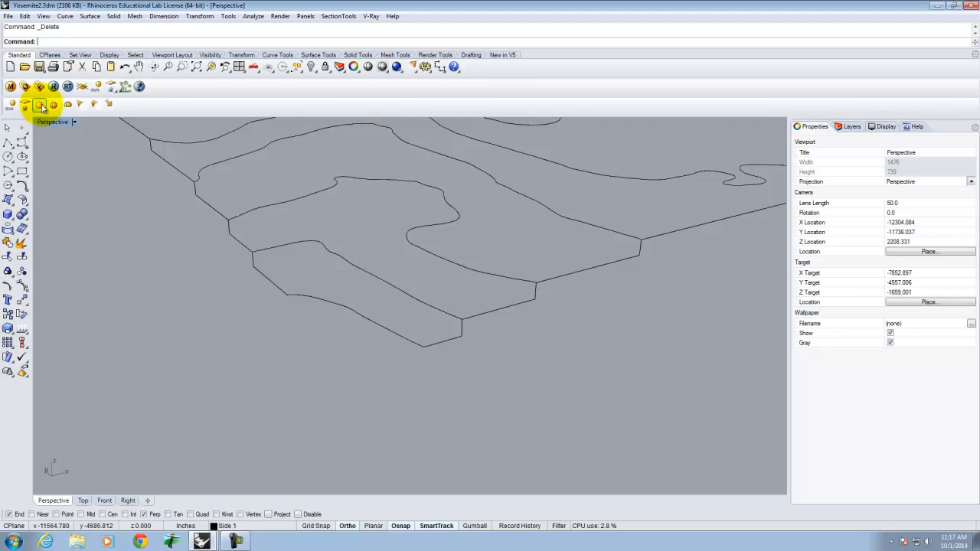
{"action": "left_click", "coordinate": [81, 122]}
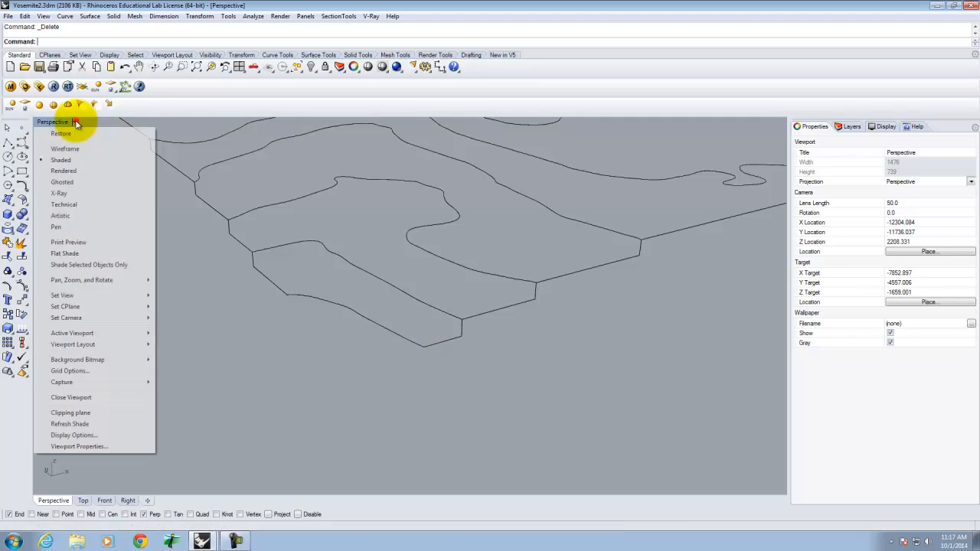
{"action": "left_click", "coordinate": [82, 305]}
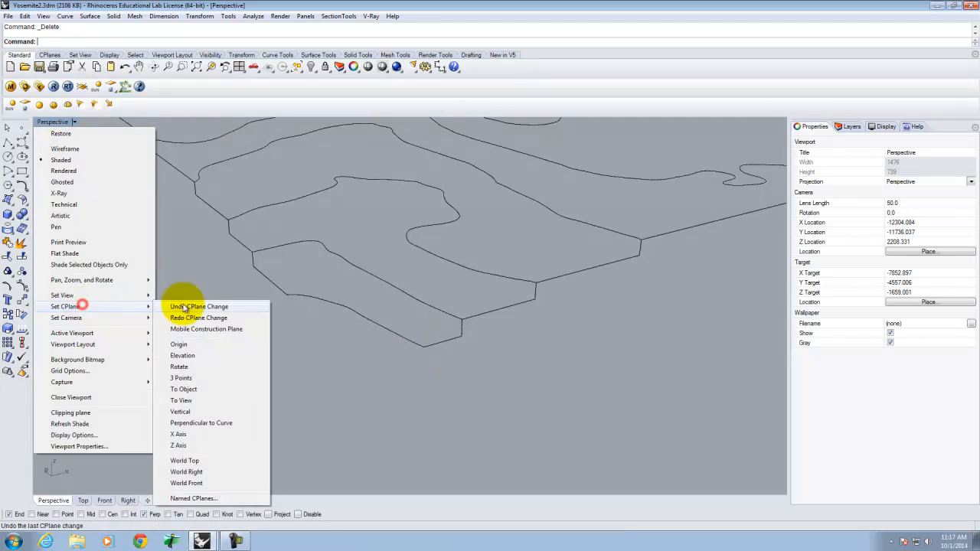
{"action": "left_click", "coordinate": [425, 347]}
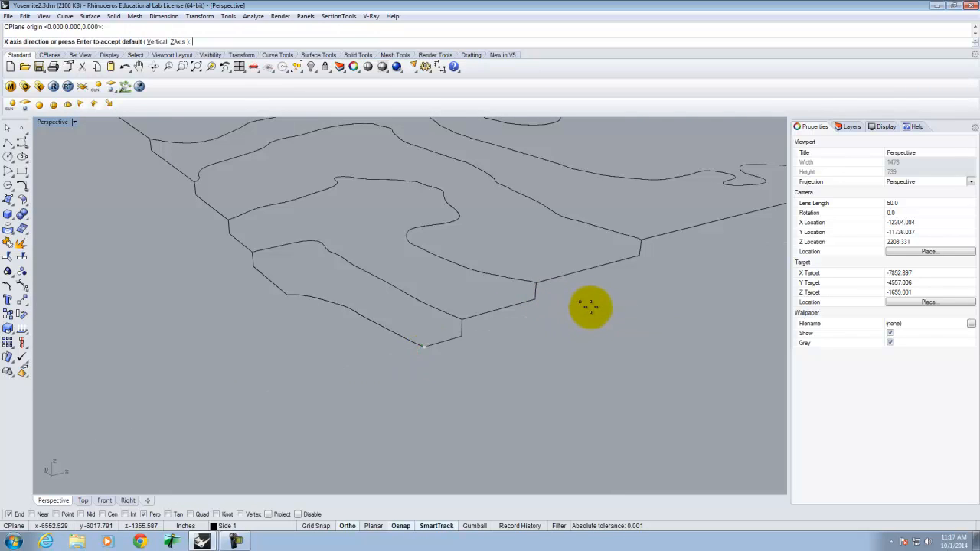
{"action": "left_click", "coordinate": [590, 301]}
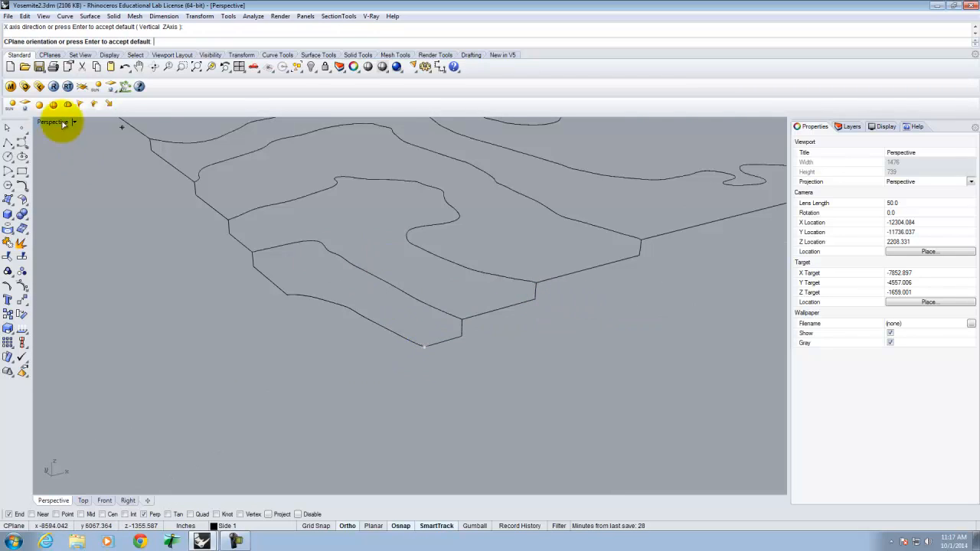
{"action": "double_click", "coordinate": [55, 125]}
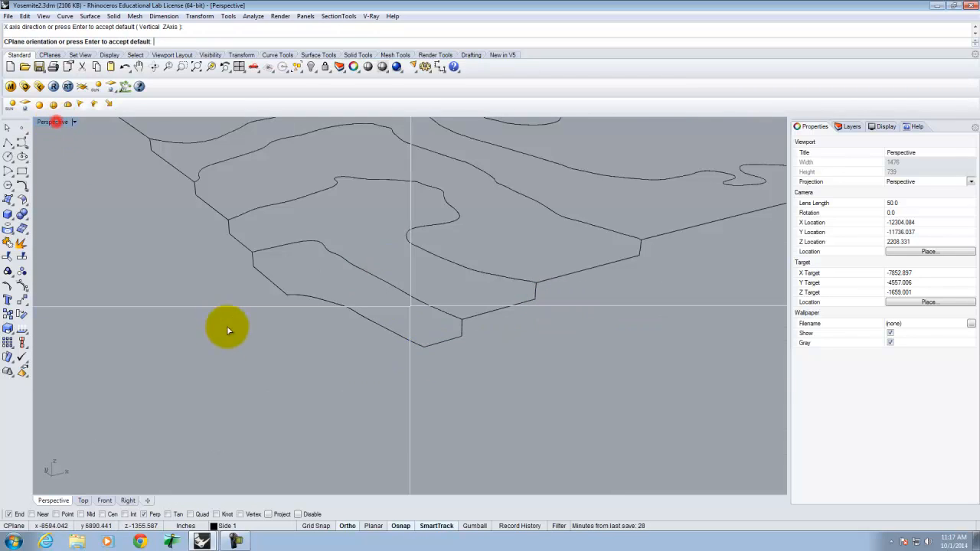
{"action": "left_click", "coordinate": [158, 340]}
- Draw a polyline from the lowest corner 15.625' straight down, continuing horizontally outward past the terrain's corner
{"action": "right_click_drag", "start_coordinate": [632, 236], "coordinate": [489, 204]}
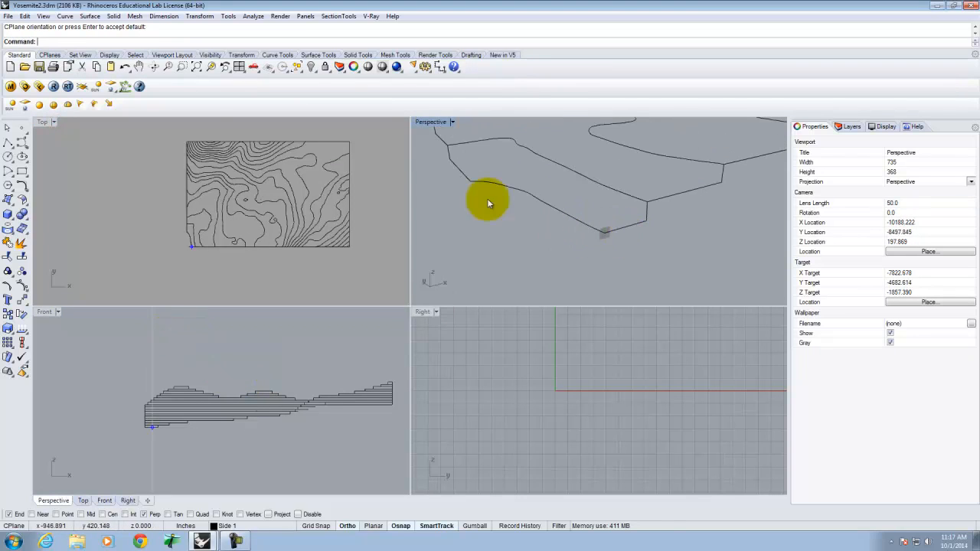
{"action": "left_click", "coordinate": [7, 144]}
{"action": "left_click", "coordinate": [605, 234]}
{"action": "type", "text": "15.625"}
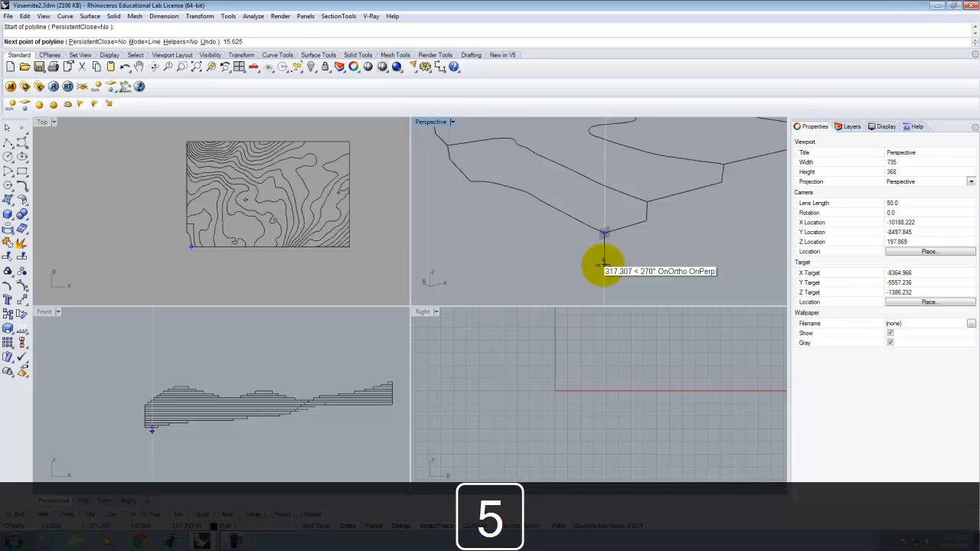
{"action": "key", "text": "Return"}
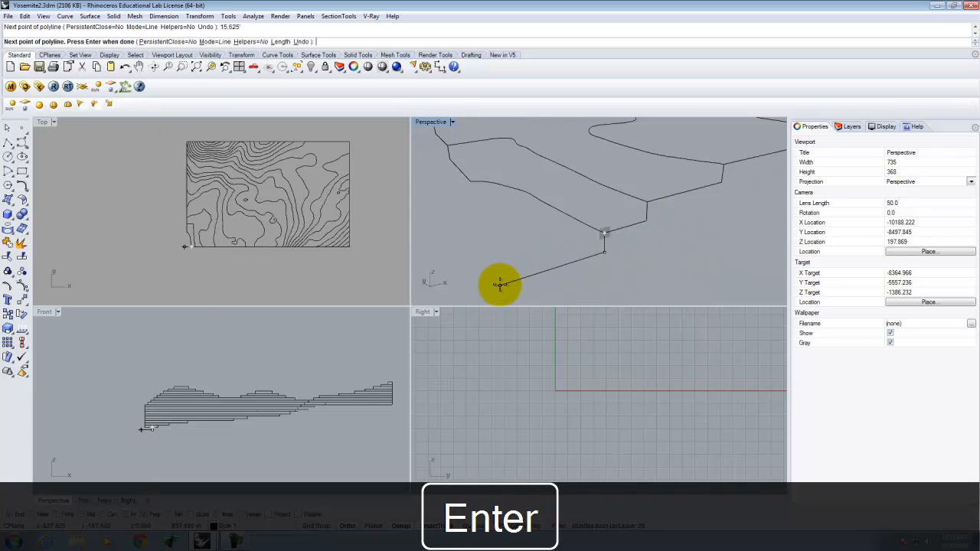
{"action": "key", "text": "Return"}
- Draw a second polyline from the other end of the lowest contour, 15.625' down and across perpendicular to the first base line
{"action": "right_click_drag", "start_coordinate": [532, 245], "coordinate": [635, 232]}
{"action": "right_click", "coordinate": [700, 225]}
{"action": "scroll", "coordinate": [681, 216], "scroll_direction": "down", "scroll_amount": 6}
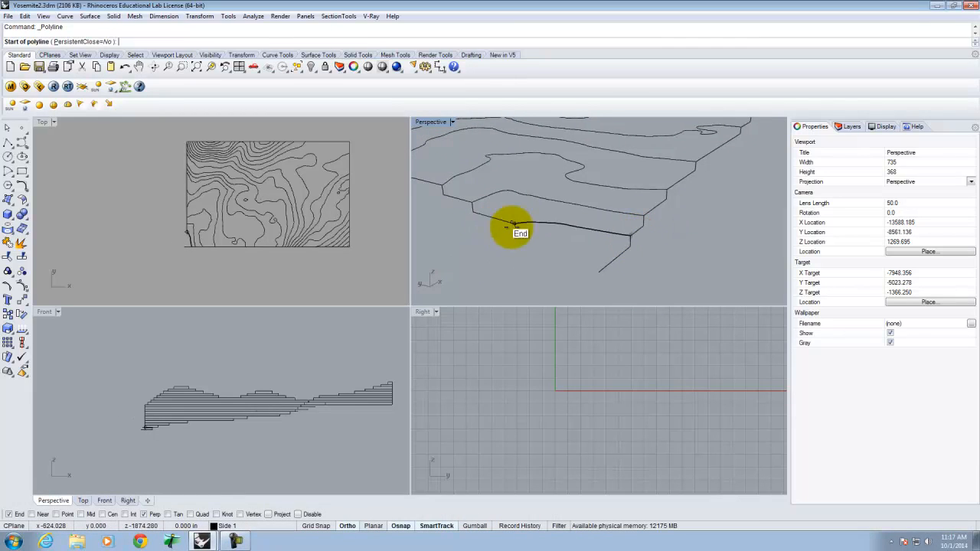
{"action": "left_click", "coordinate": [515, 226]}
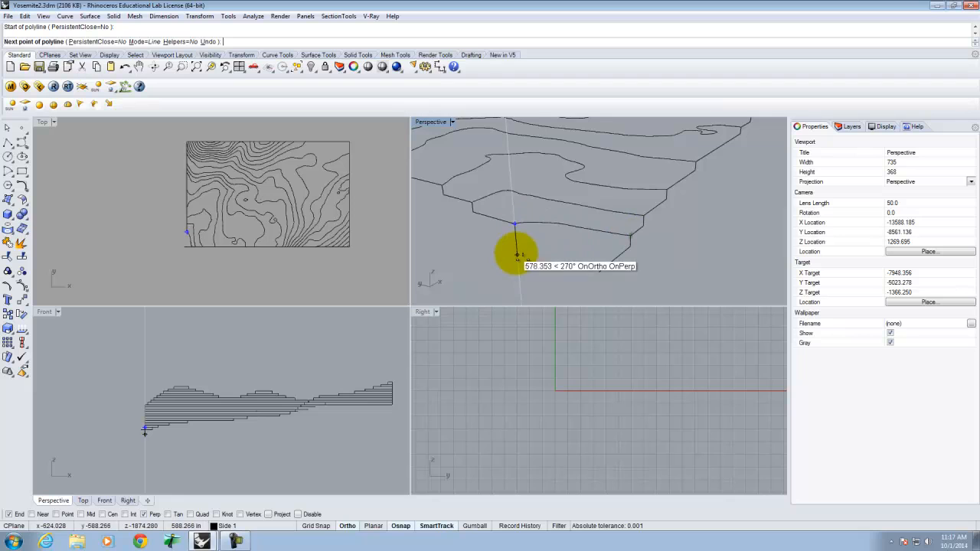
{"action": "type", "text": "15.625"}
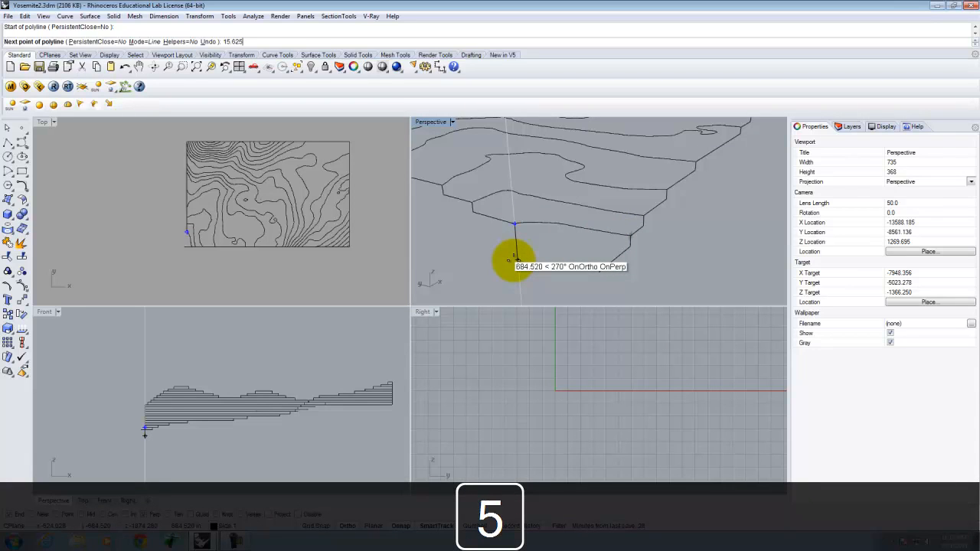
{"action": "key", "text": "Return"}
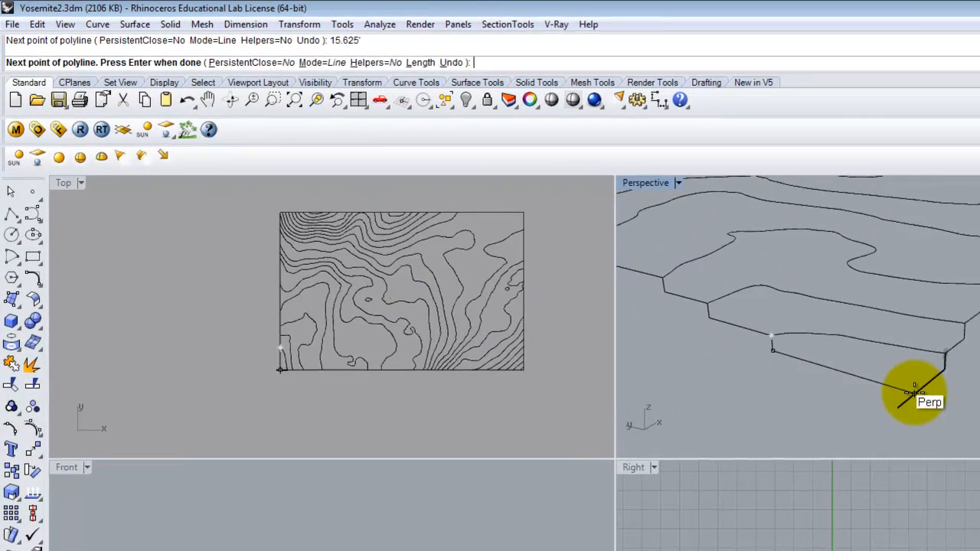
{"action": "left_click", "coordinate": [611, 262]}
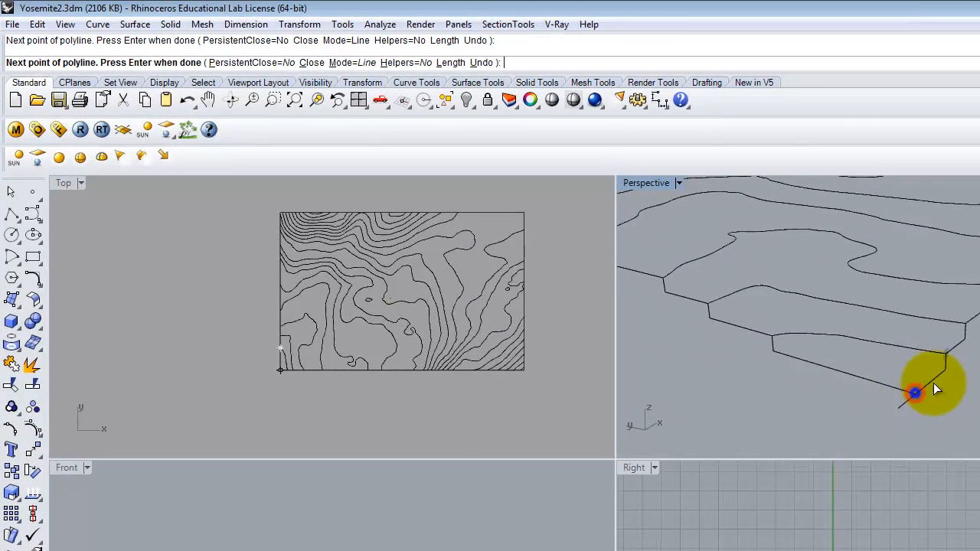
{"action": "key", "text": "Return"}
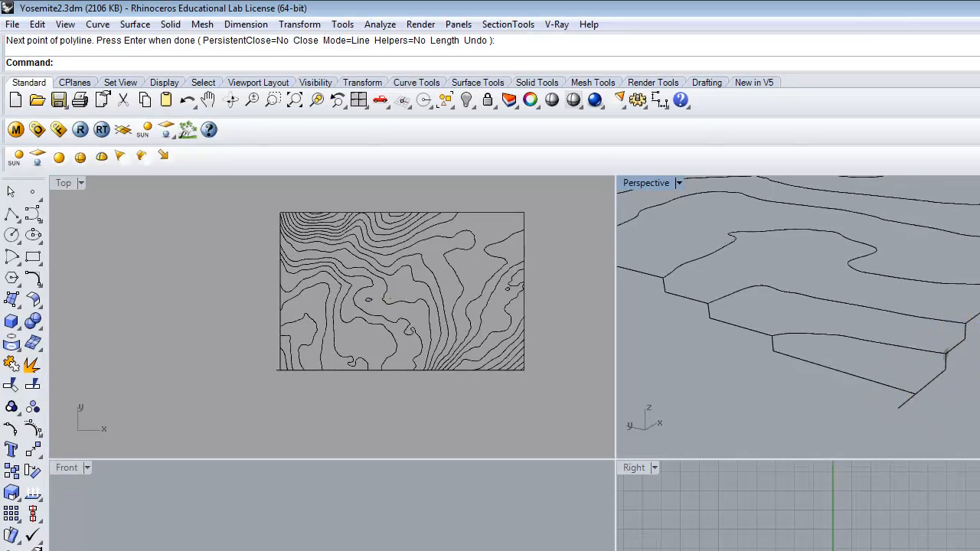
- Trim off the first base line's overhang at the lowest corner, using the second polyline as the cutting object
{"action": "key", "text": "Return"}
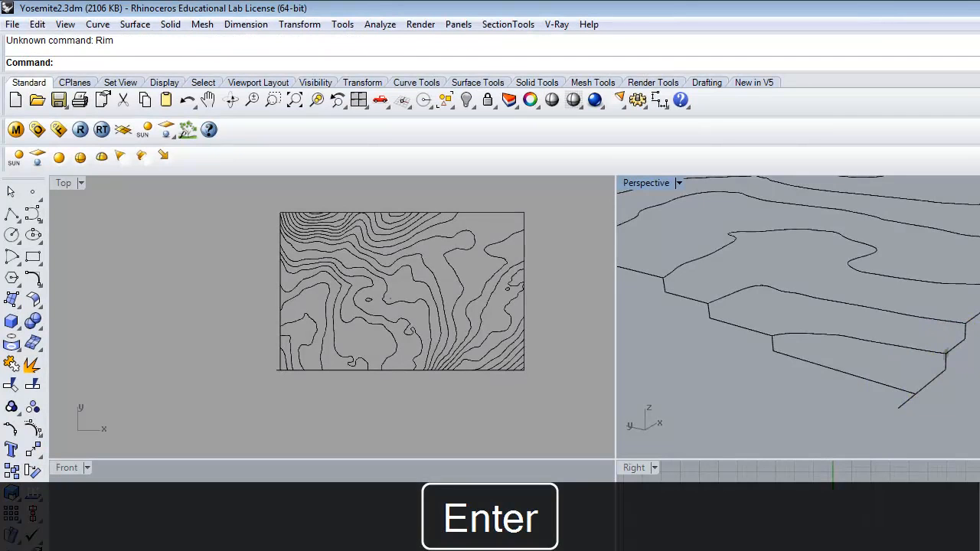
{"action": "left_click", "coordinate": [891, 387]}
{"action": "key", "text": "Return"}
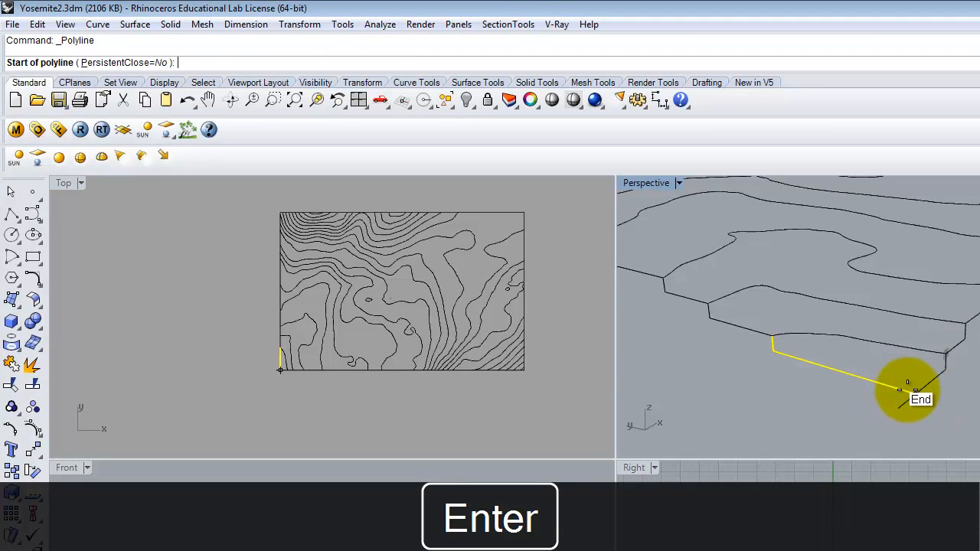
{"action": "key", "text": "Escape"}
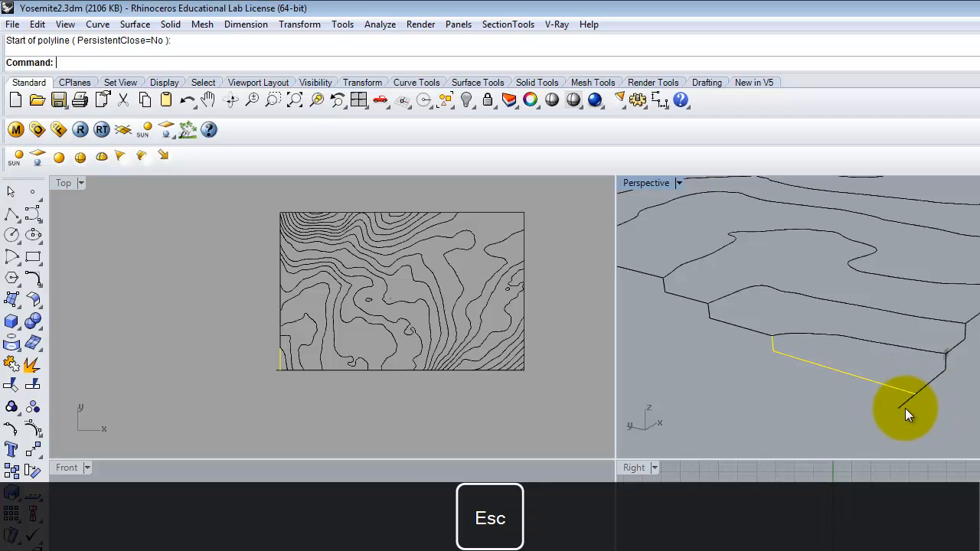
{"action": "key", "text": "BackSpace"}
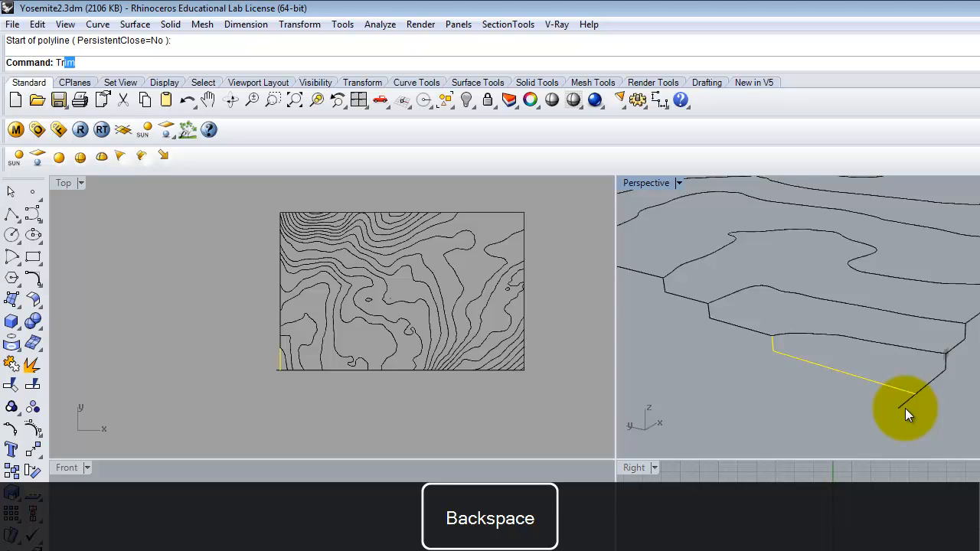
{"action": "key", "text": "Return"}
{"action": "left_click", "coordinate": [902, 404]}
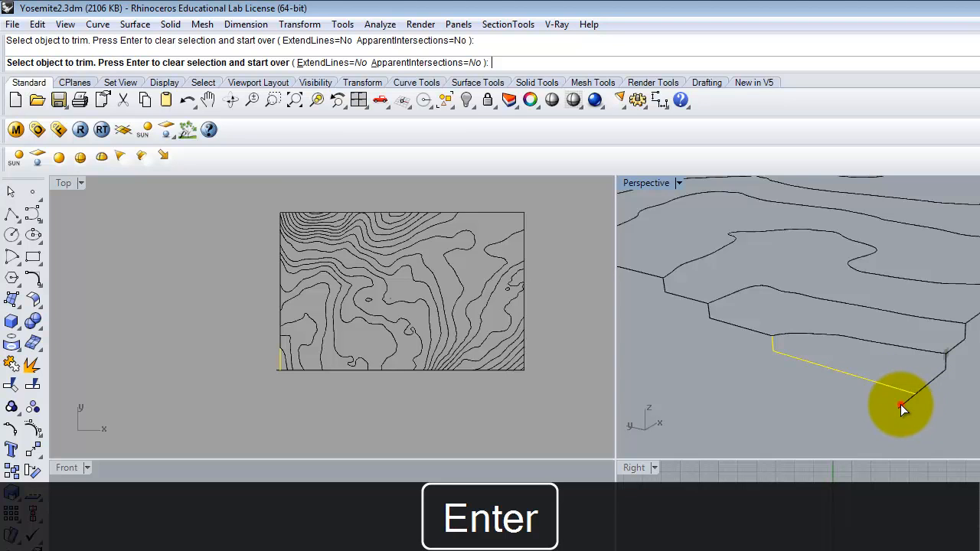
{"action": "key", "text": "Escape"}
{"action": "key", "text": "Escape"}
{"action": "scroll", "coordinate": [805, 336], "scroll_direction": "down", "scroll_amount": 4}
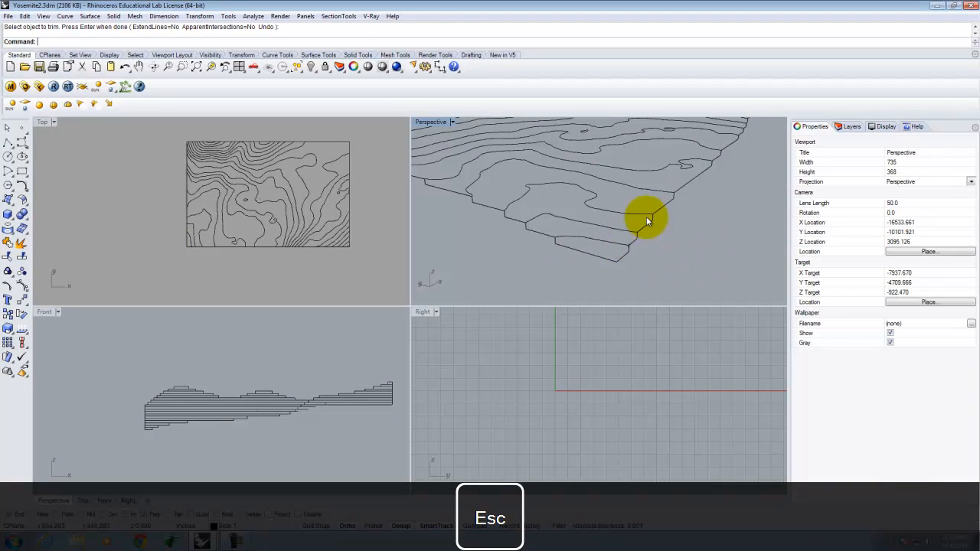
- Examine the stepped sides and corners all around the terrain for remaining gaps
{"action": "right_click_drag", "start_coordinate": [647, 221], "coordinate": [624, 228]}
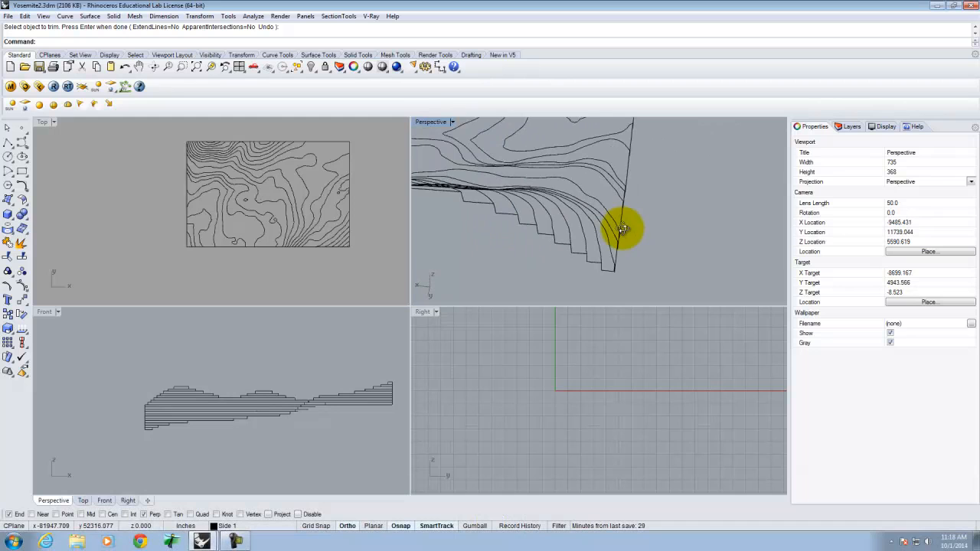
{"action": "right_click_drag", "start_coordinate": [612, 262], "coordinate": [580, 249]}
{"action": "key", "text": "Return"}
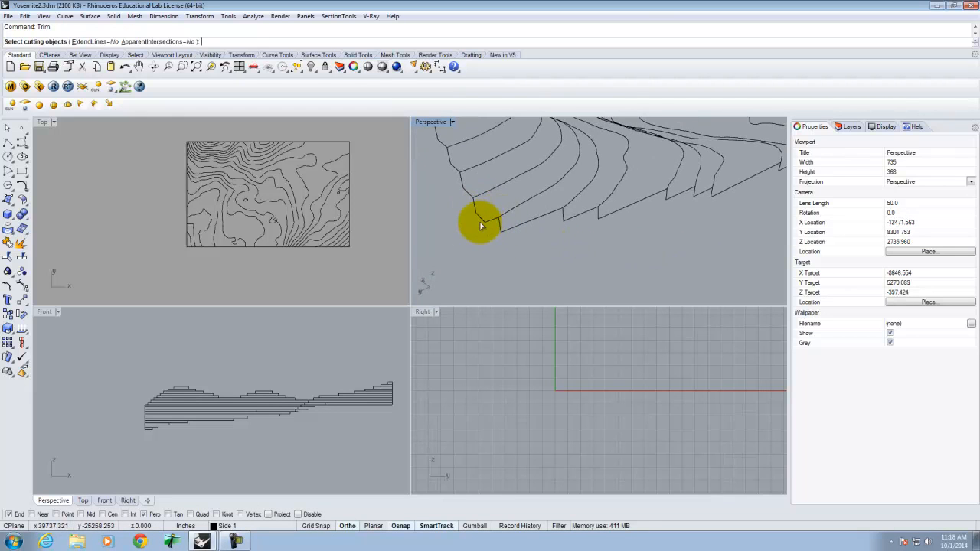
{"action": "right_click_drag", "start_coordinate": [518, 231], "coordinate": [607, 258]}
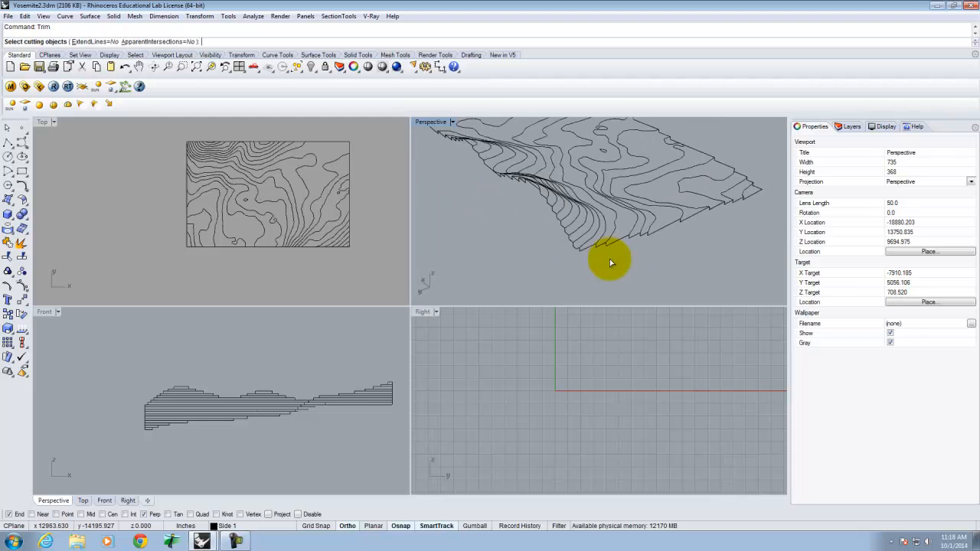
{"action": "right_click_drag", "start_coordinate": [669, 231], "coordinate": [645, 236]}
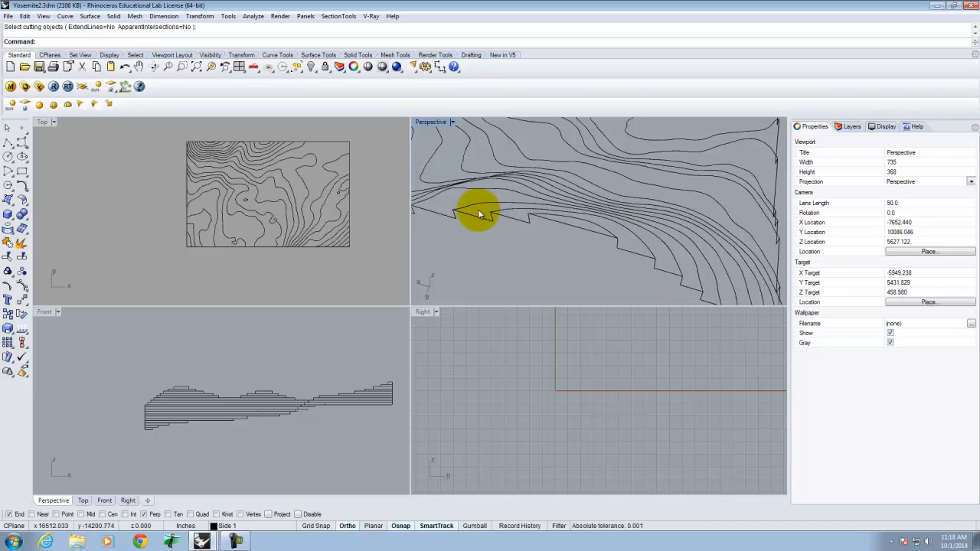
{"action": "right_click_drag", "start_coordinate": [684, 227], "coordinate": [655, 201]}
{"action": "right_click", "coordinate": [655, 201]}
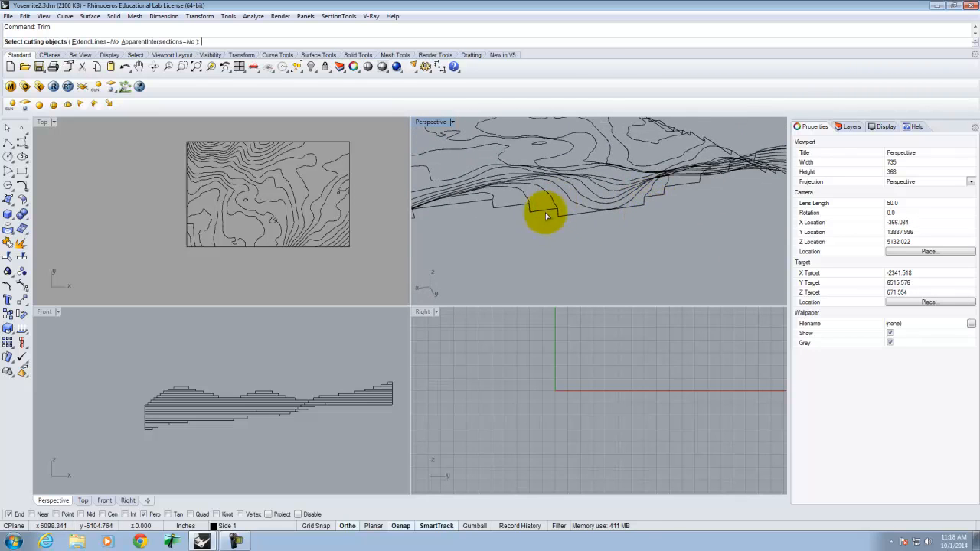
{"action": "right_click_drag", "start_coordinate": [547, 217], "coordinate": [656, 230]}
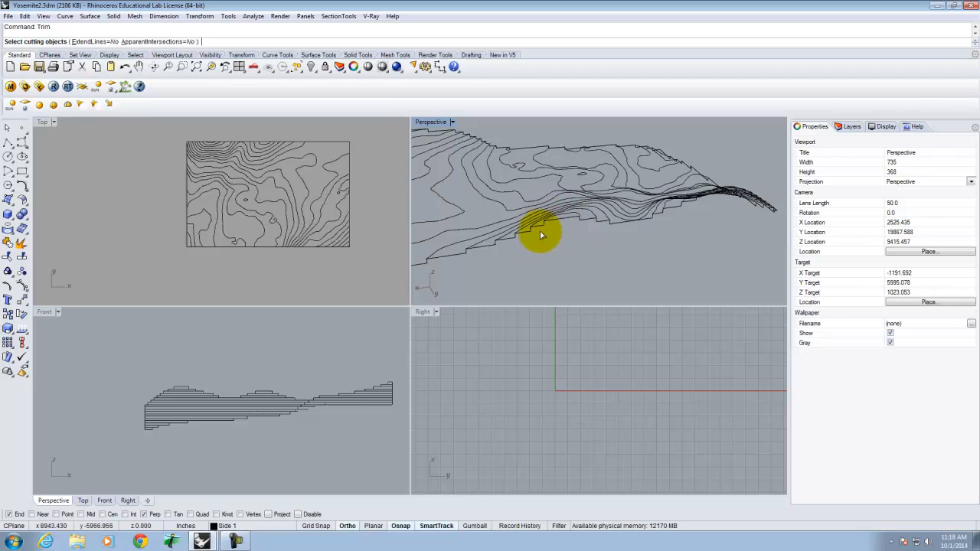
{"action": "right_click_drag", "start_coordinate": [656, 219], "coordinate": [603, 239]}
{"action": "right_click_drag", "start_coordinate": [469, 289], "coordinate": [552, 255]}
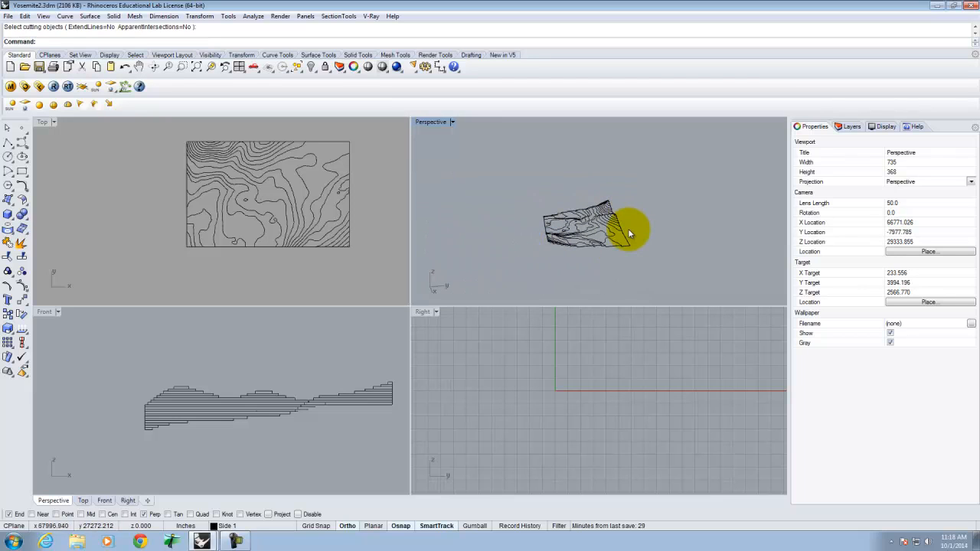
{"action": "right_click_drag", "start_coordinate": [628, 229], "coordinate": [602, 215]}
- Join the five curves along the terrain's east side into one open curve, checking both end corners in plan
{"action": "left_click", "coordinate": [601, 226]}
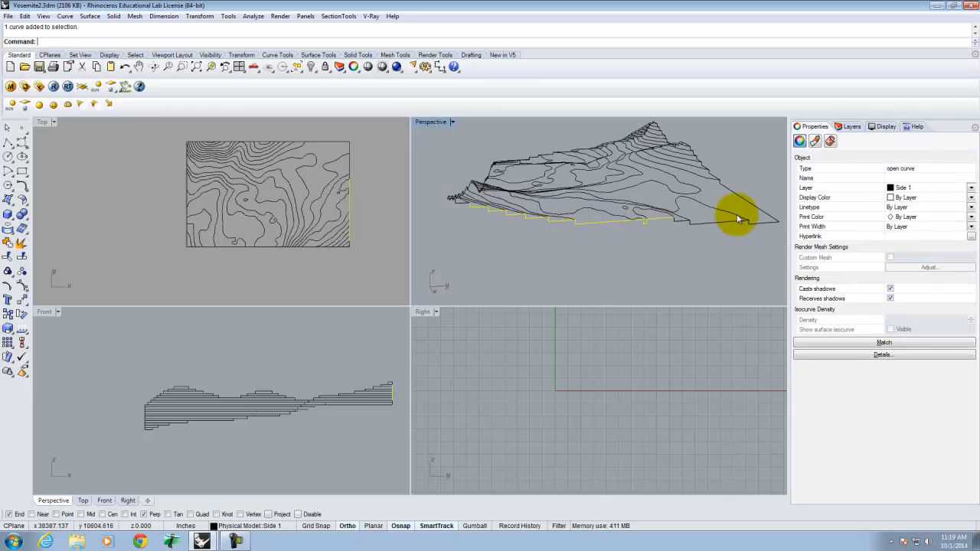
{"action": "right_click_drag", "start_coordinate": [485, 219], "coordinate": [502, 262]}
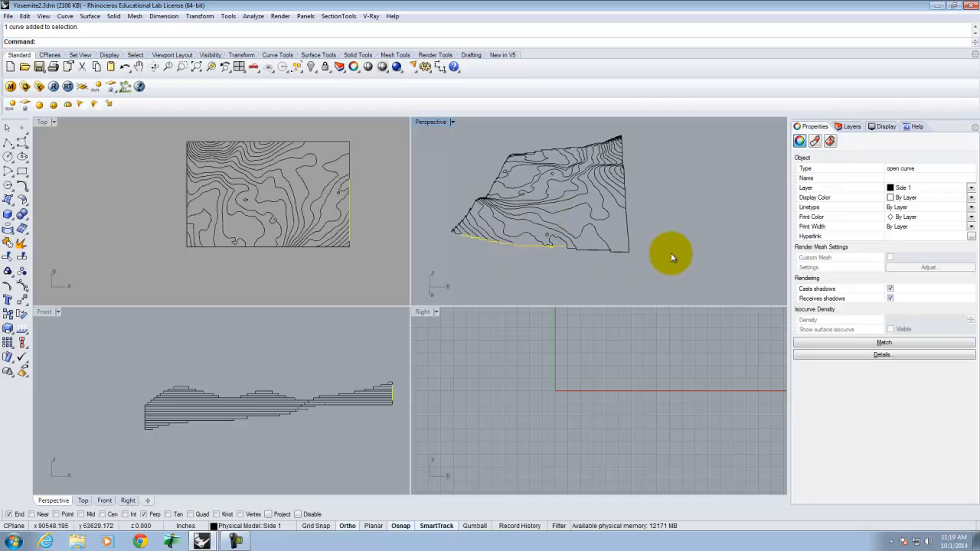
{"action": "left_click", "coordinate": [362, 177]}
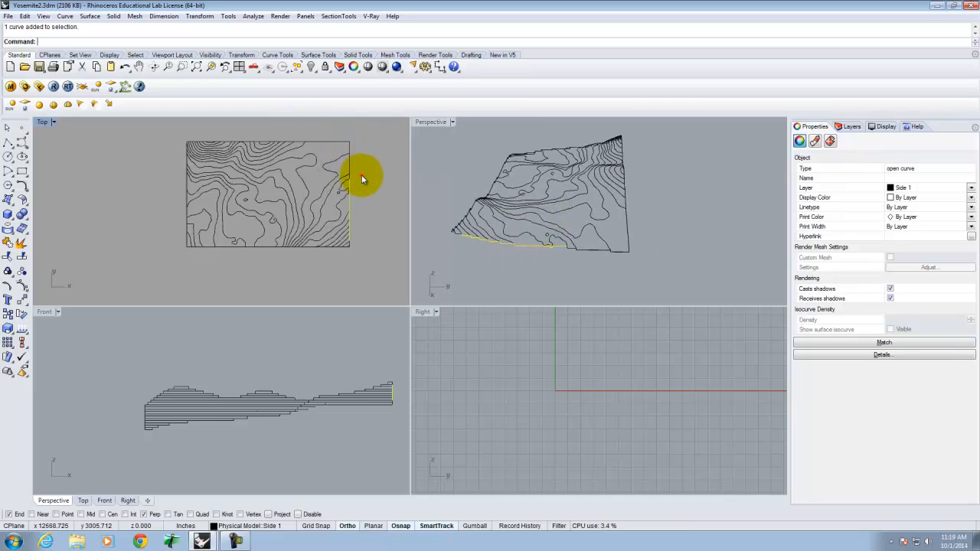
{"action": "scroll", "coordinate": [344, 210], "scroll_direction": "up", "scroll_amount": 4}
{"action": "scroll", "coordinate": [284, 237], "scroll_direction": "down", "scroll_amount": 4}
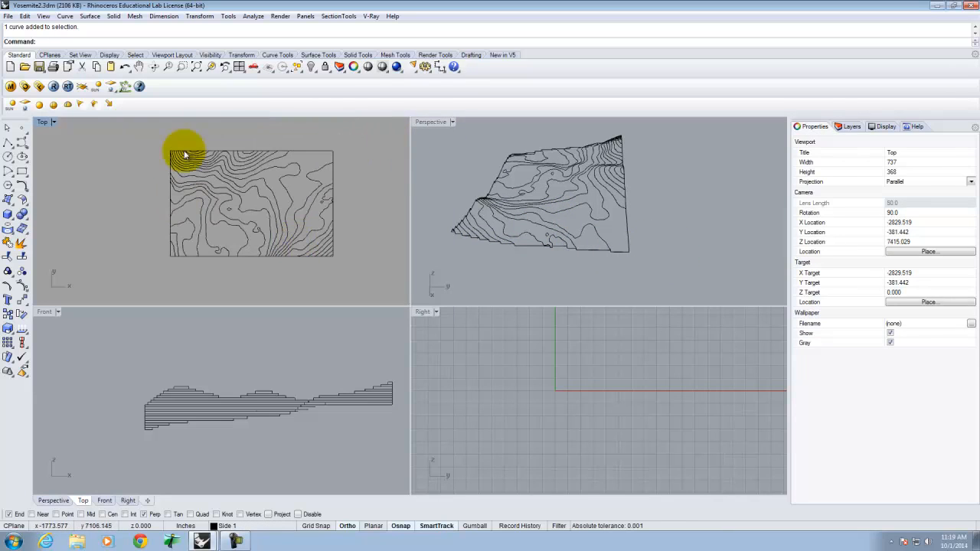
{"action": "double_click", "coordinate": [42, 122]}
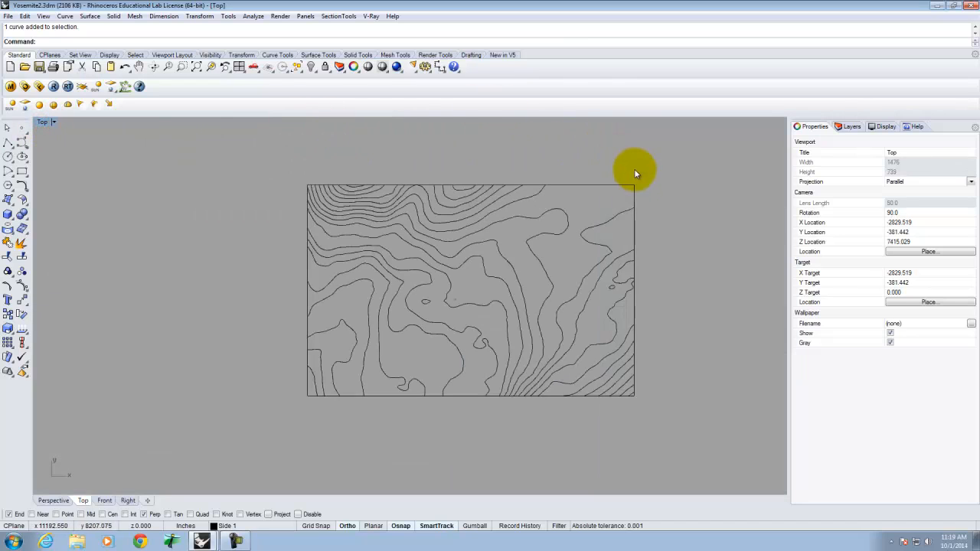
{"action": "left_click_drag", "start_coordinate": [673, 359], "coordinate": [664, 402]}
{"action": "scroll", "coordinate": [637, 184], "scroll_direction": "up", "scroll_amount": 6}
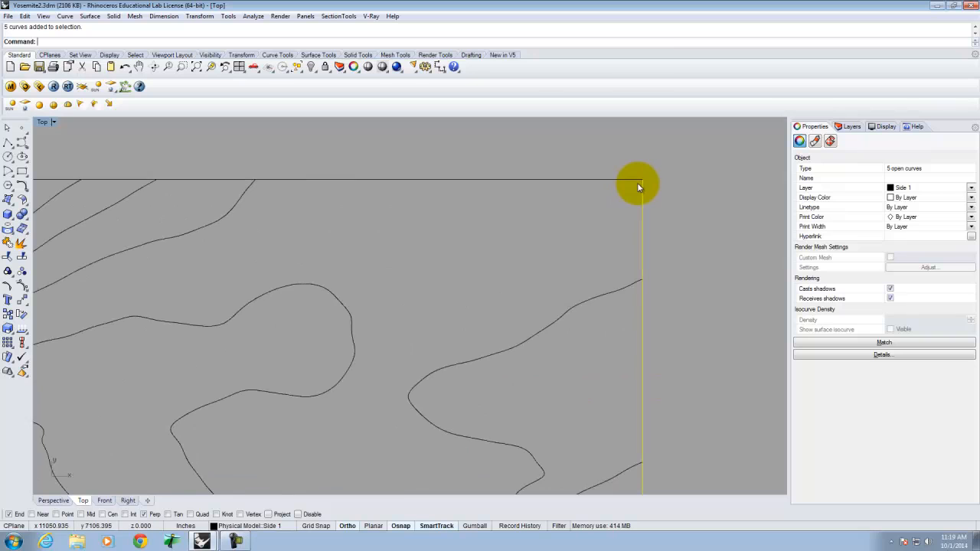
{"action": "scroll", "coordinate": [640, 182], "scroll_direction": "down", "scroll_amount": 6}
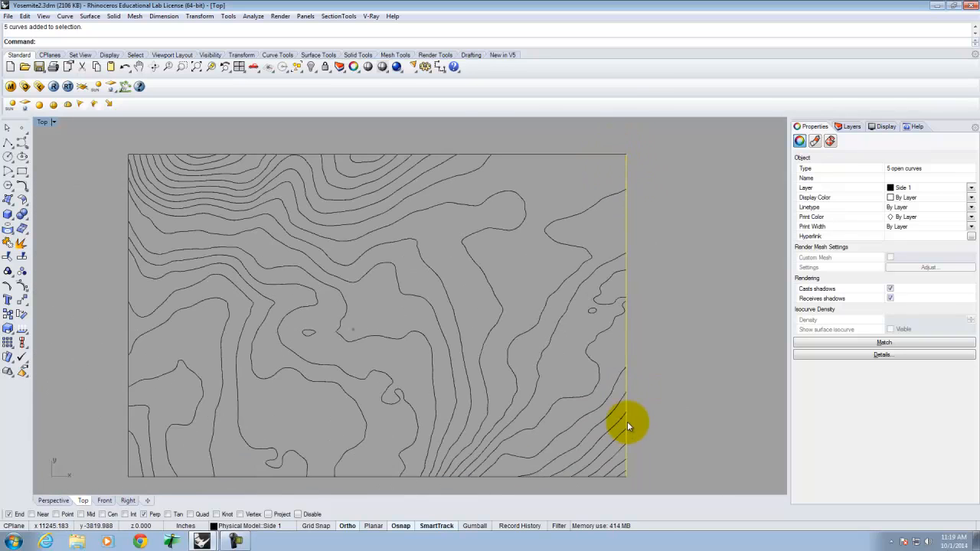
{"action": "scroll", "coordinate": [605, 388], "scroll_direction": "down", "scroll_amount": 3}
{"action": "scroll", "coordinate": [634, 382], "scroll_direction": "up", "scroll_amount": 5}
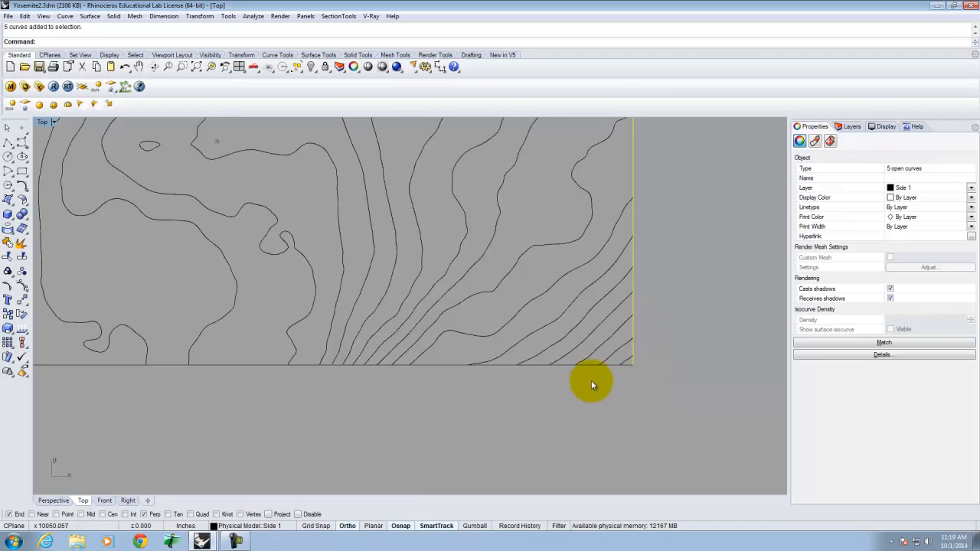
{"action": "scroll", "coordinate": [677, 325], "scroll_direction": "down", "scroll_amount": 2}
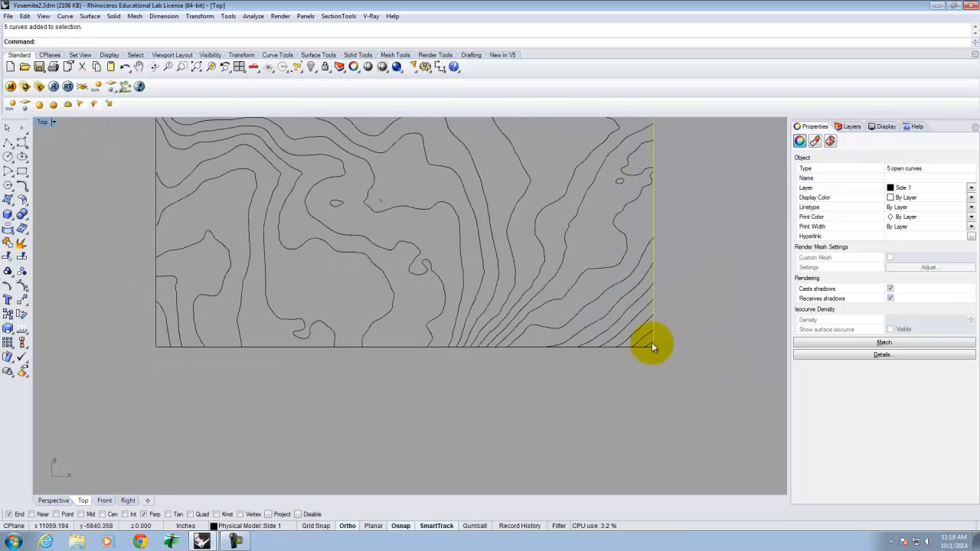
{"action": "scroll", "coordinate": [651, 343], "scroll_direction": "up", "scroll_amount": 4}
{"action": "scroll", "coordinate": [636, 330], "scroll_direction": "down", "scroll_amount": 4}
{"action": "key", "text": "Return"}
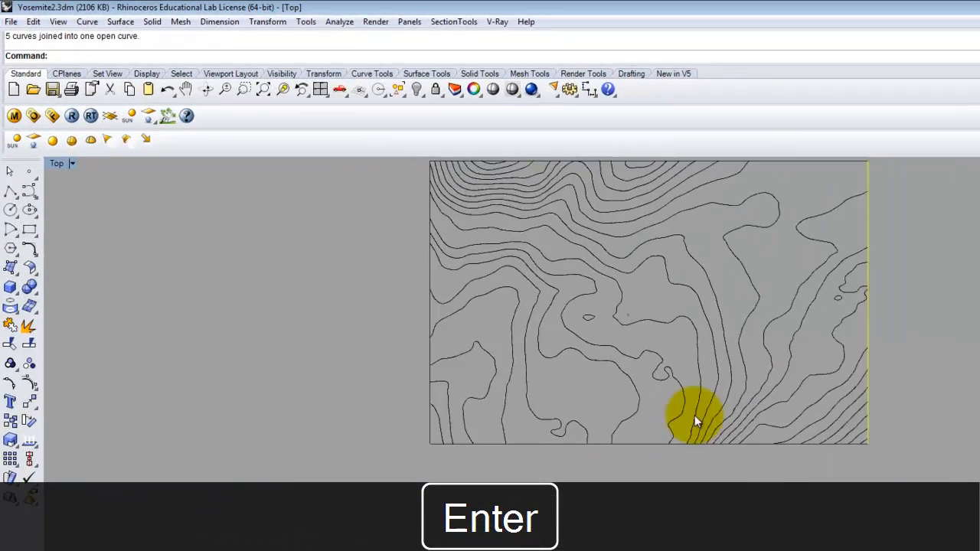
{"action": "scroll", "coordinate": [477, 362], "scroll_direction": "down", "scroll_amount": 4}
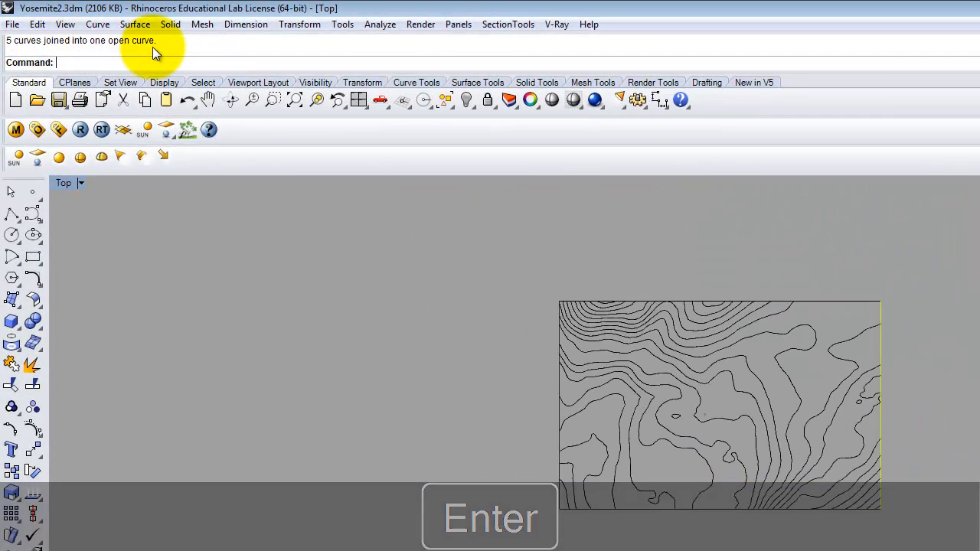
- Try to join the stepped curve along the terrain's north side, checking its corners in plan
{"action": "left_click", "coordinate": [642, 260]}
{"action": "left_click_drag", "start_coordinate": [533, 285], "coordinate": [889, 303]}
{"action": "scroll", "coordinate": [533, 287], "scroll_direction": "up", "scroll_amount": 8}
{"action": "scroll", "coordinate": [337, 311], "scroll_direction": "down", "scroll_amount": 8}
{"action": "scroll", "coordinate": [499, 309], "scroll_direction": "up", "scroll_amount": 6}
{"action": "scroll", "coordinate": [726, 280], "scroll_direction": "up", "scroll_amount": 5}
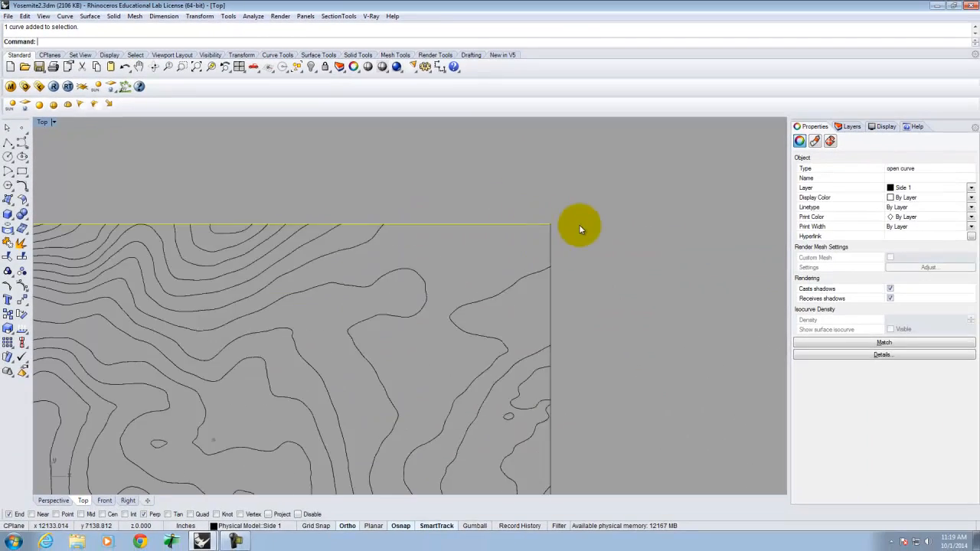
{"action": "scroll", "coordinate": [745, 273], "scroll_direction": "down", "scroll_amount": 7}
{"action": "key", "text": "Return"}
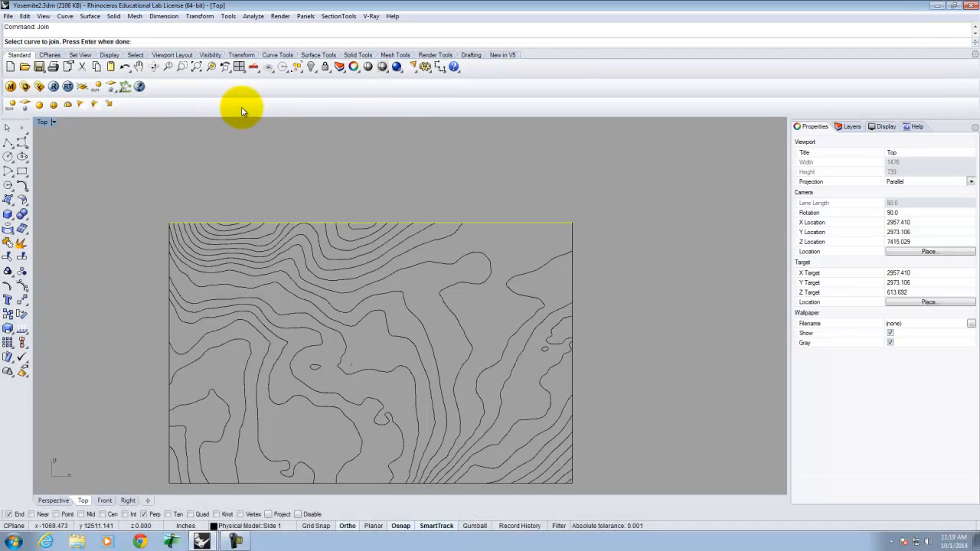
{"action": "key", "text": "Return"}
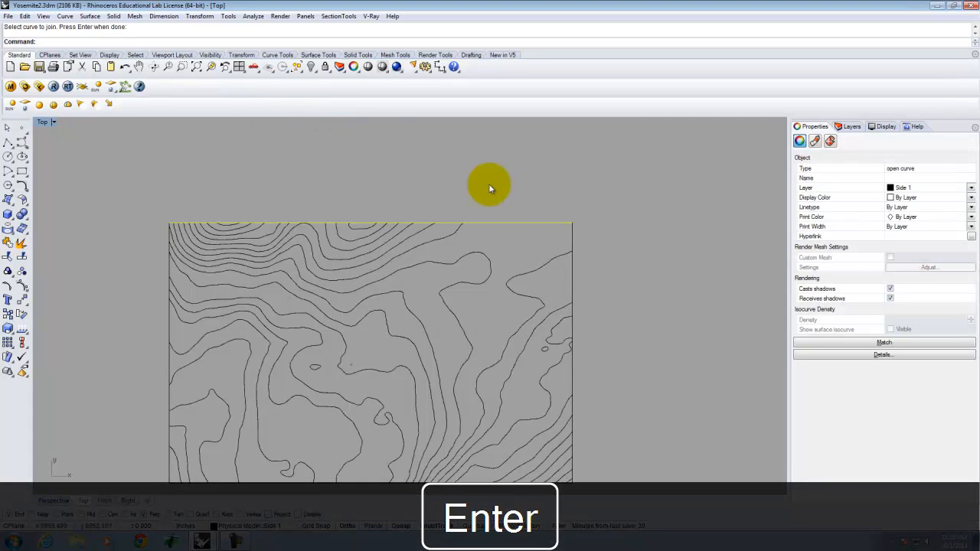
- Join the three curves along the terrain's west side into one open curve
{"action": "scroll", "coordinate": [490, 186], "scroll_direction": "down", "scroll_amount": 4}
{"action": "scroll", "coordinate": [270, 207], "scroll_direction": "up", "scroll_amount": 3}
{"action": "left_click_drag", "start_coordinate": [286, 267], "coordinate": [288, 470]}
{"action": "type", "text": "join"}
{"action": "key", "text": "Return"}
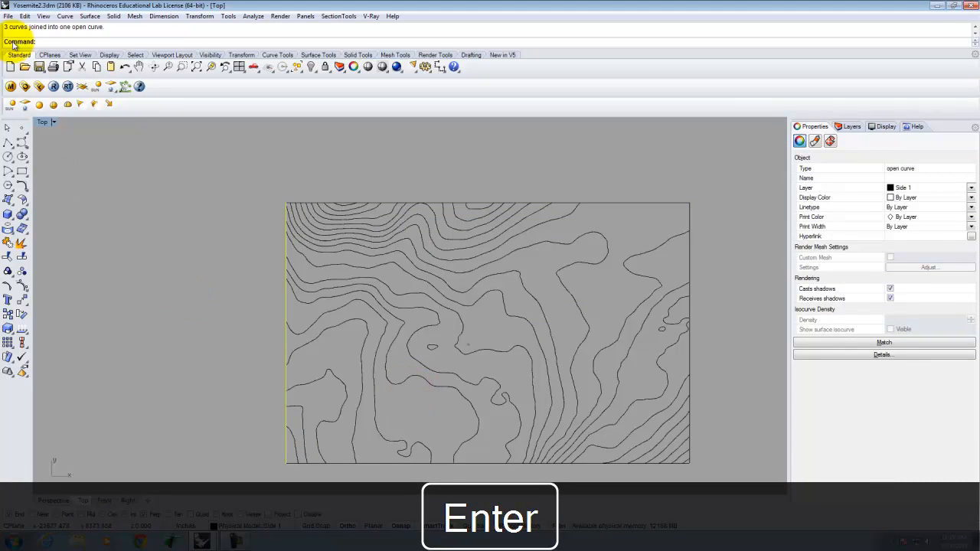
- Join the three curves along the terrain's south side, leaving the short contour at the southeast corner out of the selection
{"action": "scroll", "coordinate": [139, 206], "scroll_direction": "down", "scroll_amount": 2}
{"action": "left_click", "coordinate": [237, 398]}
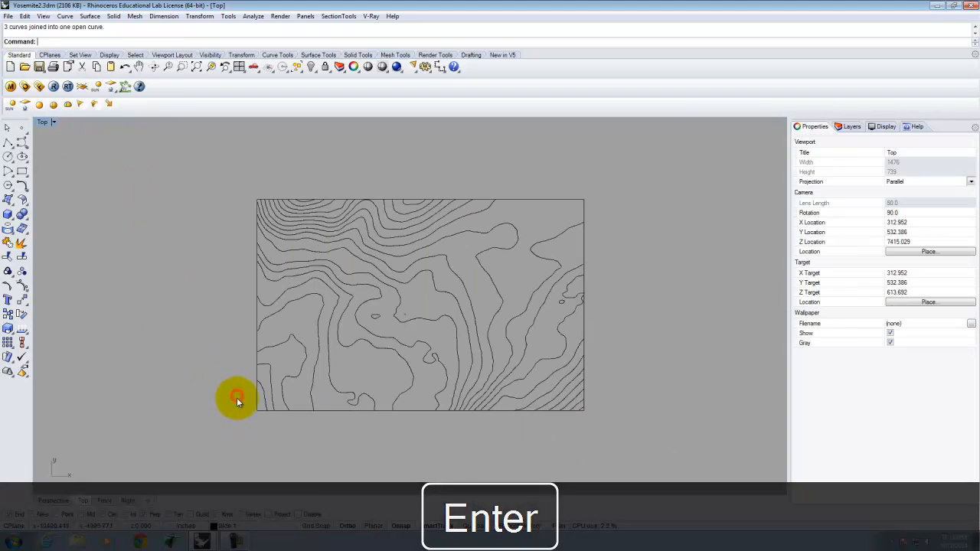
{"action": "left_click_drag", "start_coordinate": [602, 430], "coordinate": [607, 430]}
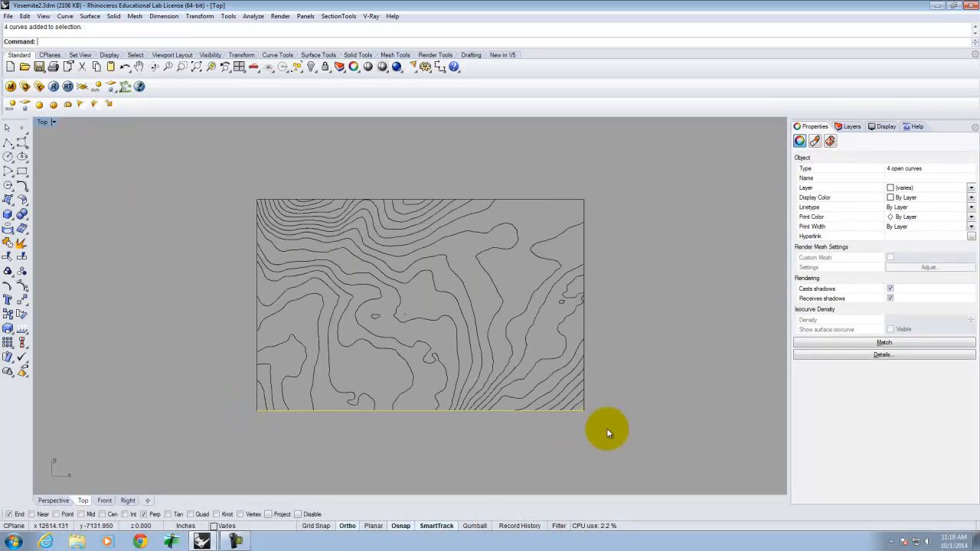
{"action": "scroll", "coordinate": [582, 415], "scroll_direction": "up", "scroll_amount": 4}
{"action": "left_click", "coordinate": [587, 393], "text": "ctrl"}
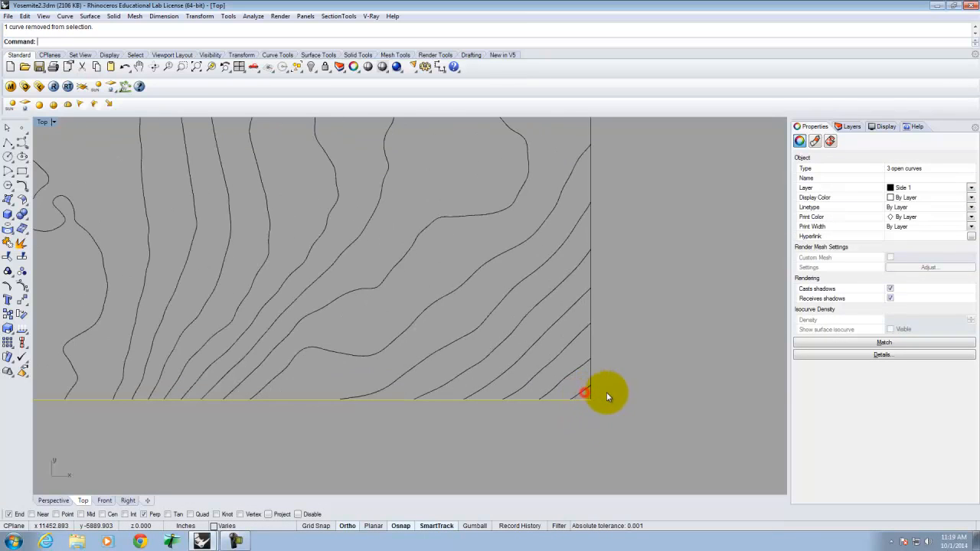
{"action": "scroll", "coordinate": [606, 392], "scroll_direction": "down", "scroll_amount": 3}
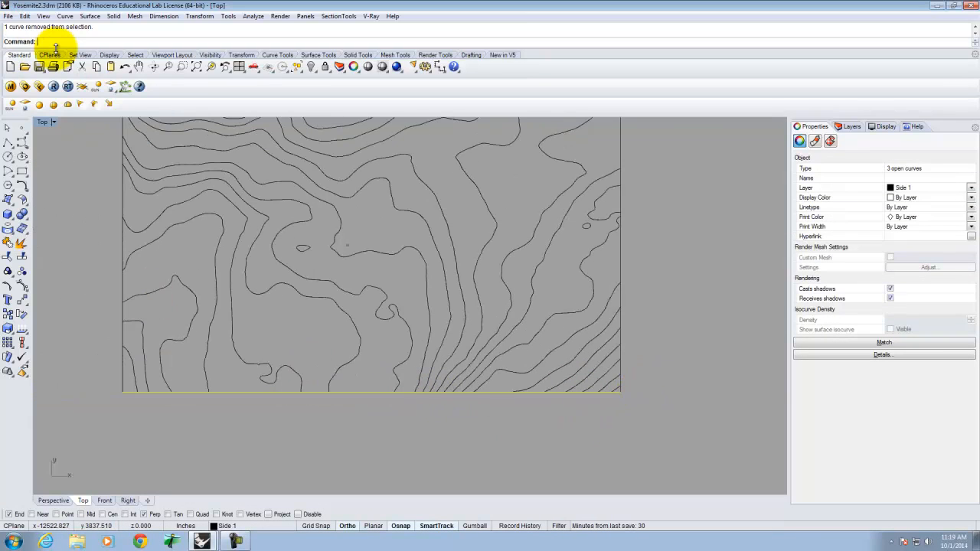
{"action": "type", "text": "join"}
{"action": "key", "text": "Return"}
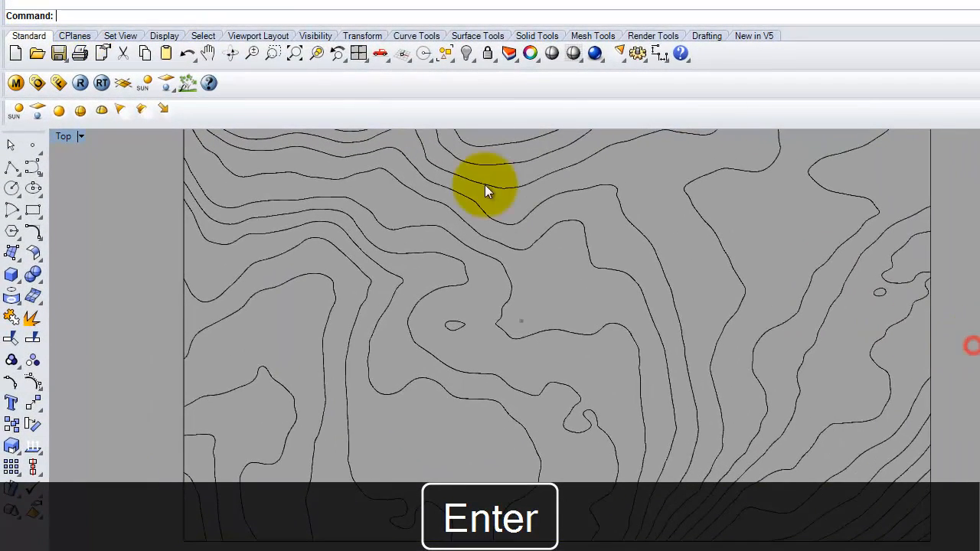
{"action": "left_click", "coordinate": [62, 135]}
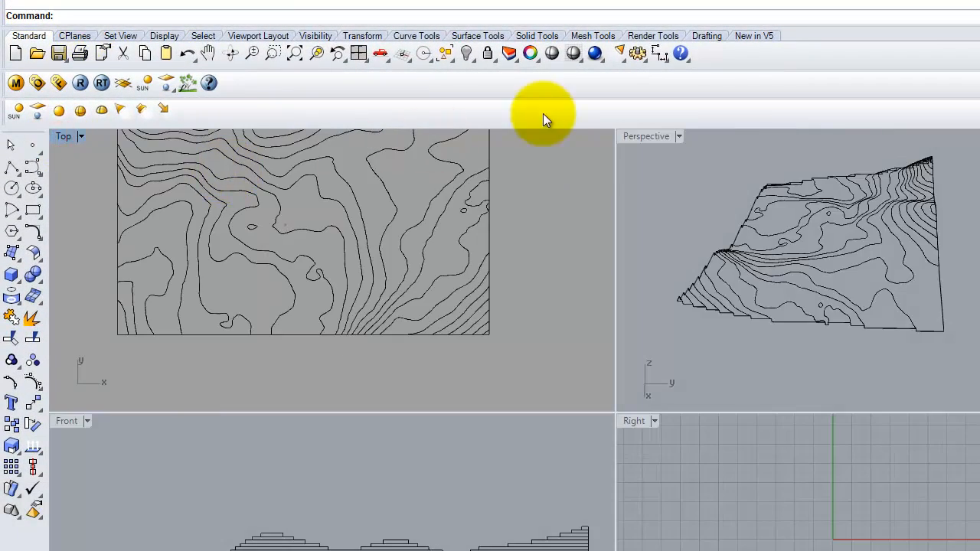
{"action": "double_click", "coordinate": [648, 136]}
{"action": "right_click_drag", "start_coordinate": [815, 307], "coordinate": [538, 447]}
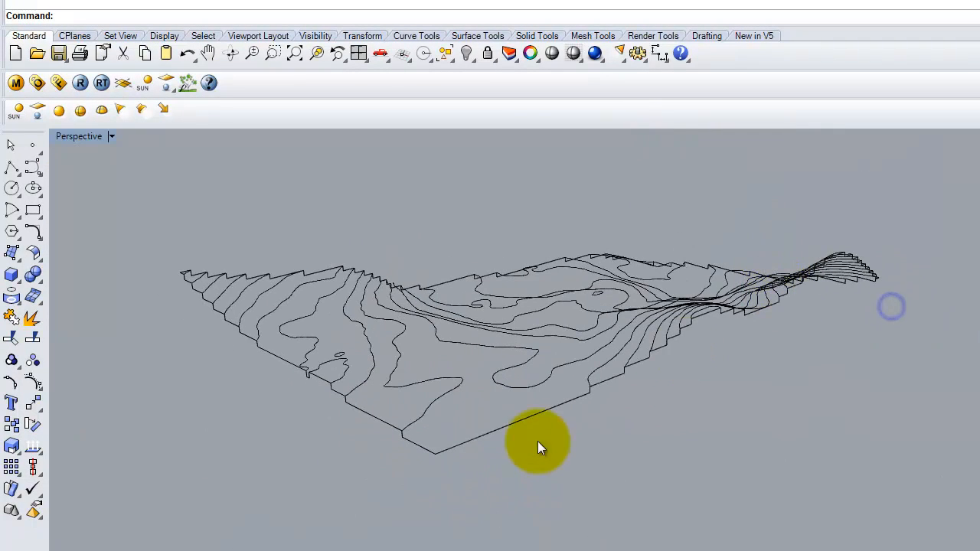
{"action": "left_click", "coordinate": [517, 421]}
{"action": "right_click_drag", "start_coordinate": [468, 388], "coordinate": [626, 396]}
{"action": "left_click", "coordinate": [611, 482]}
{"action": "key", "text": "ctrl+j"}
{"action": "right_click_drag", "start_coordinate": [523, 435], "coordinate": [637, 473]}
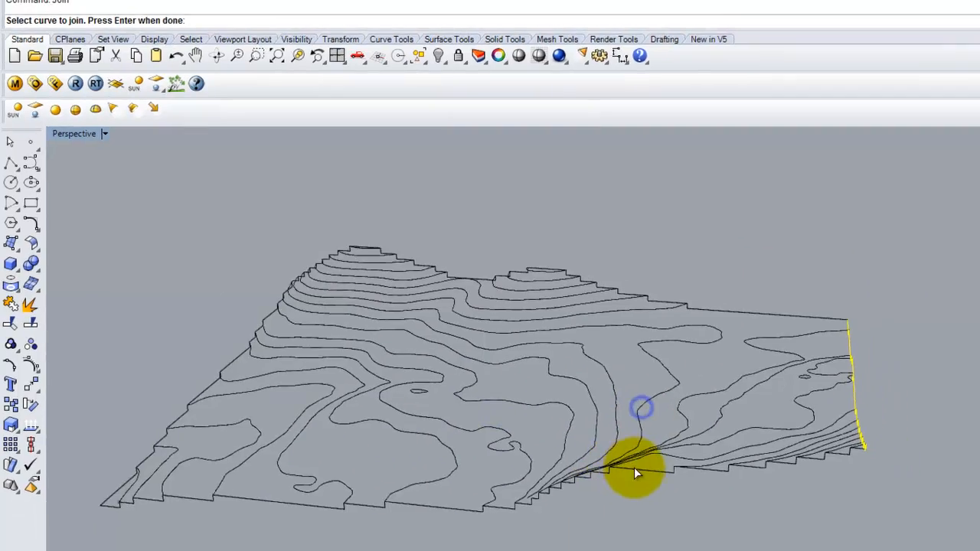
{"action": "left_click", "coordinate": [674, 491]}
{"action": "scroll", "coordinate": [448, 386], "scroll_direction": "down", "scroll_amount": 6}
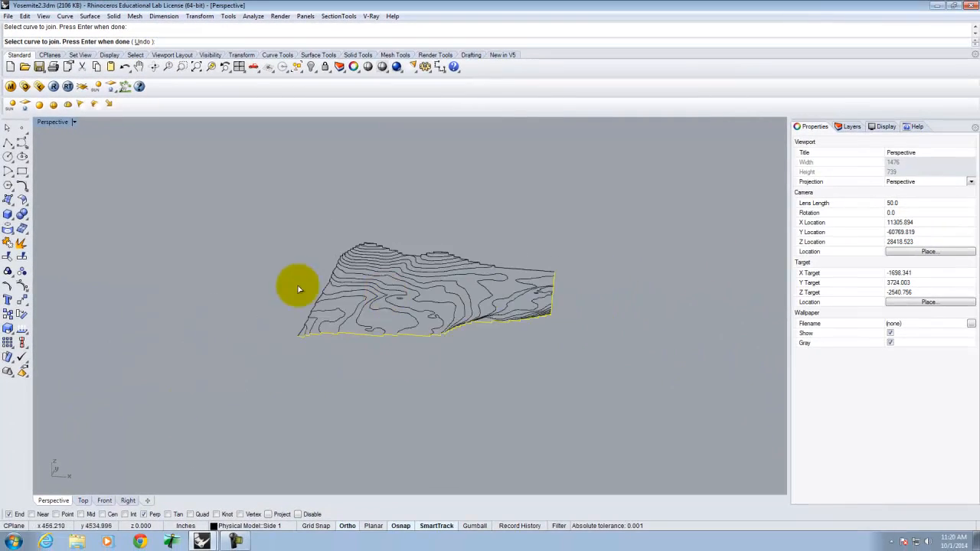
{"action": "right_click_drag", "start_coordinate": [299, 289], "coordinate": [392, 351]}
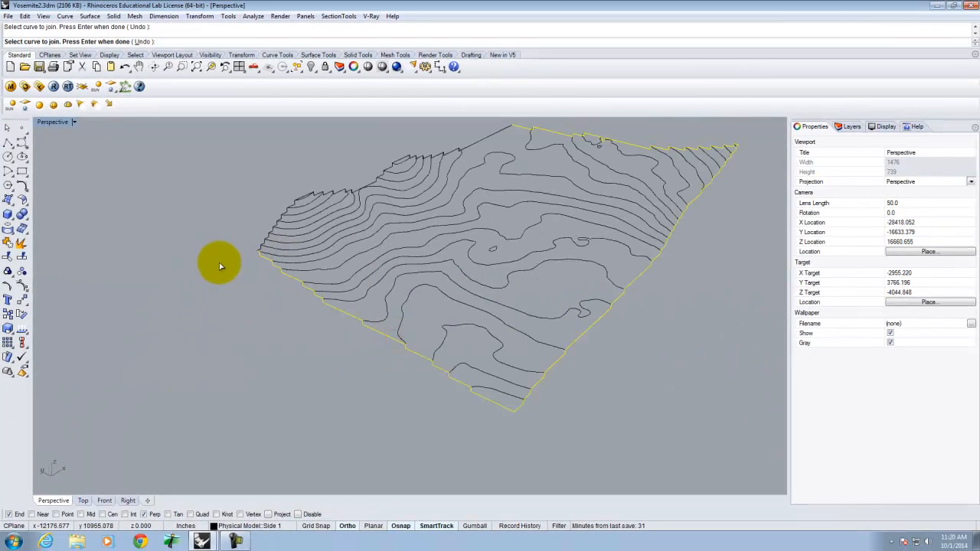
{"action": "key", "text": "Escape"}
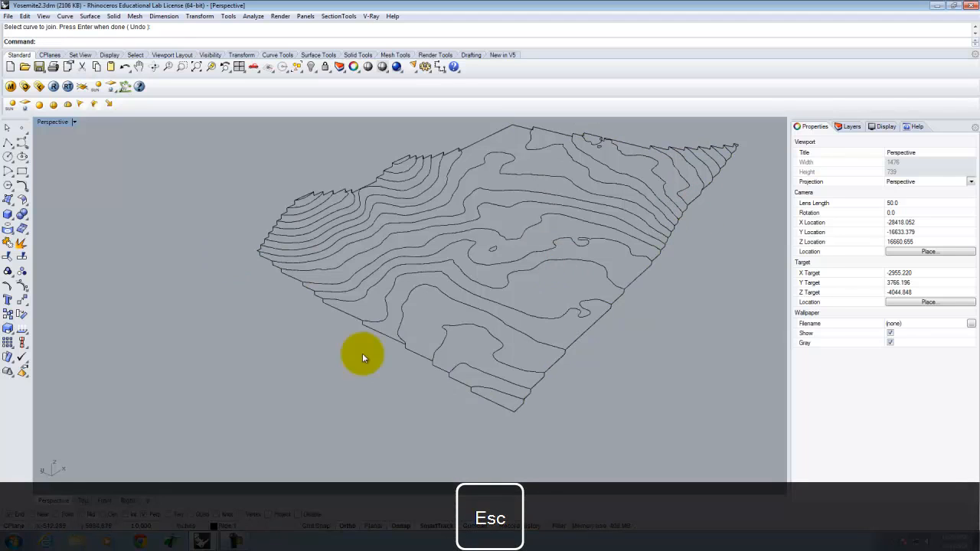
- Examine the terrain's stepped sides in perspective, ending close up on the lowest corner
{"action": "right_click_drag", "start_coordinate": [392, 333], "coordinate": [659, 313]}
{"action": "right_click", "coordinate": [659, 313]}
{"action": "scroll", "coordinate": [516, 301], "scroll_direction": "up", "scroll_amount": 9}
{"action": "right_click_drag", "start_coordinate": [575, 309], "coordinate": [519, 313]}
{"action": "right_click", "coordinate": [518, 313]}
{"action": "right_click_drag", "start_coordinate": [322, 328], "coordinate": [427, 332]}
{"action": "right_click", "coordinate": [427, 332]}
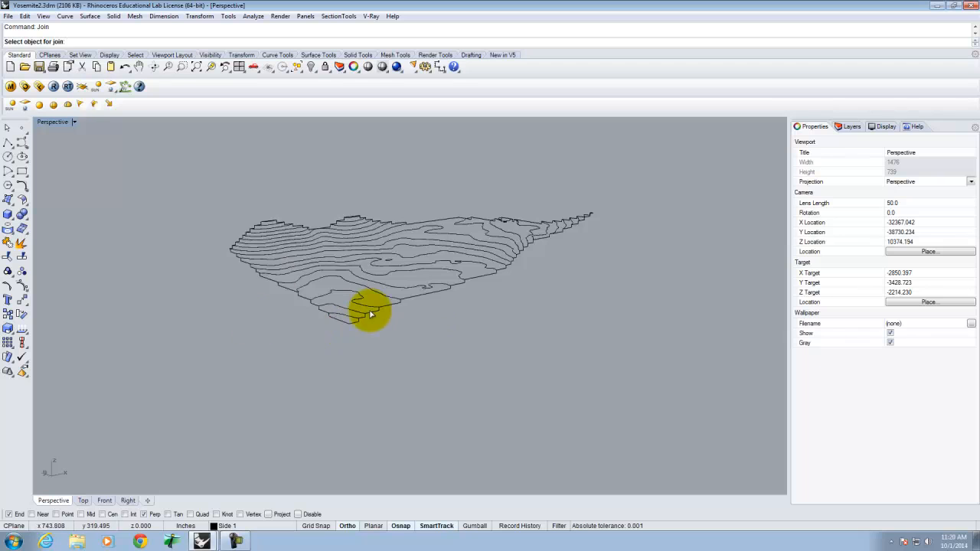
{"action": "scroll", "coordinate": [371, 314], "scroll_direction": "up", "scroll_amount": 5}
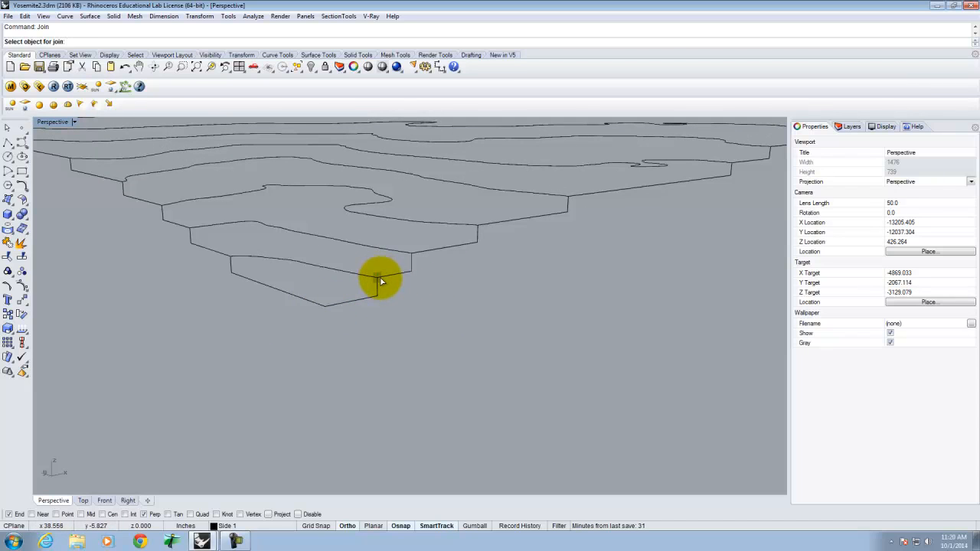
- Reset the perspective view's construction plane to World Top
{"action": "left_click", "coordinate": [74, 122]}
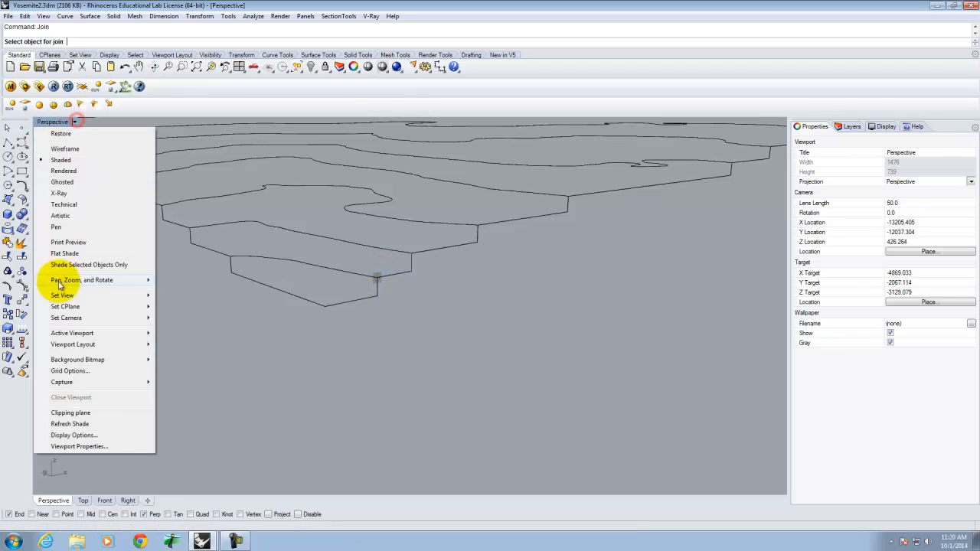
{"action": "mouse_move", "coordinate": [68, 306]}
{"action": "left_click", "coordinate": [207, 460]}
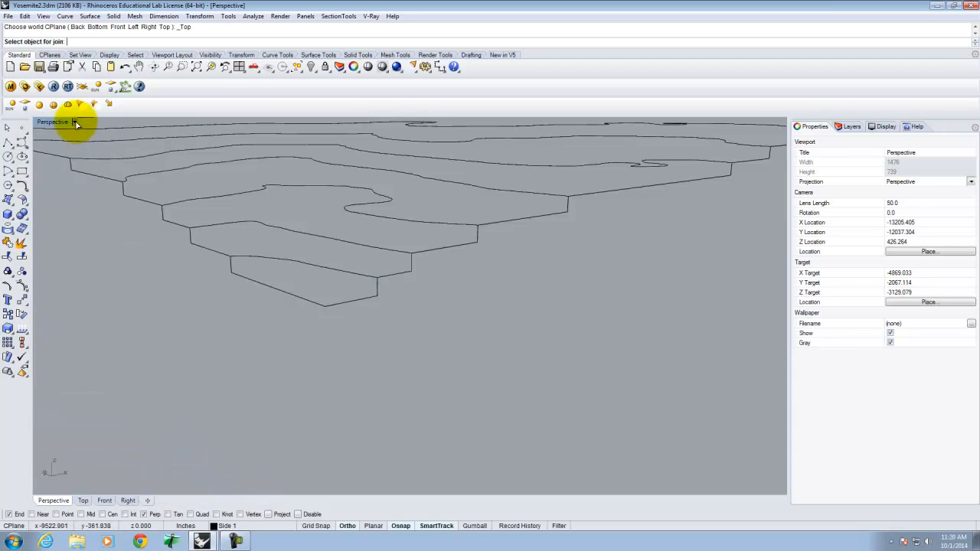
- Set a vertical three-point construction plane in perspective, with its origin at the lowest corner and X axis along the south side's base line
{"action": "left_click", "coordinate": [74, 123]}
{"action": "mouse_move", "coordinate": [80, 312]}
{"action": "left_click", "coordinate": [199, 379]}
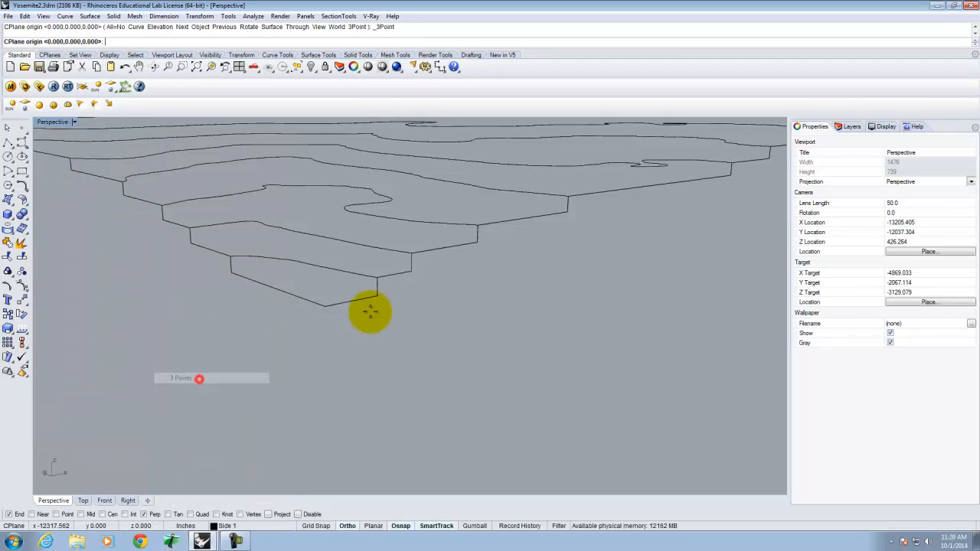
{"action": "left_click", "coordinate": [324, 306]}
{"action": "left_click", "coordinate": [479, 278]}
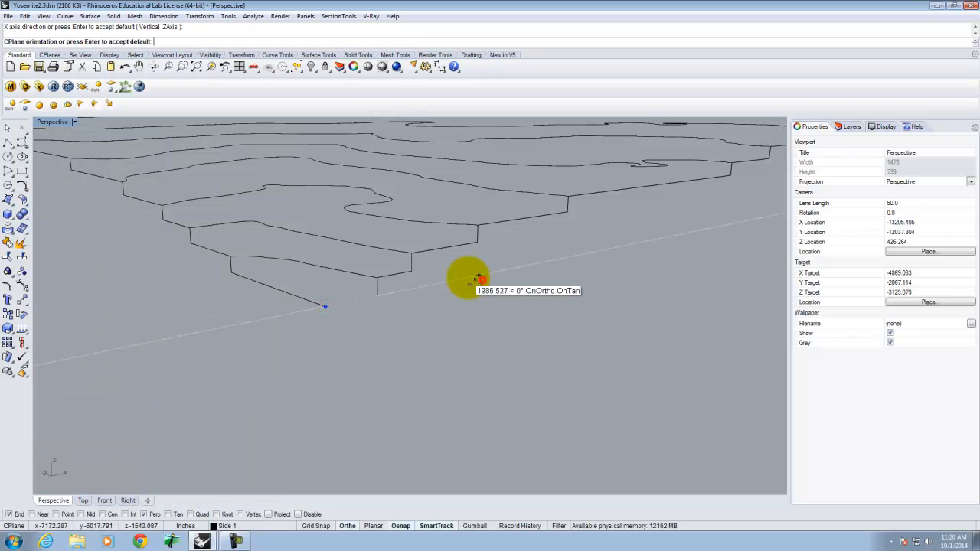
{"action": "left_click", "coordinate": [258, 360]}
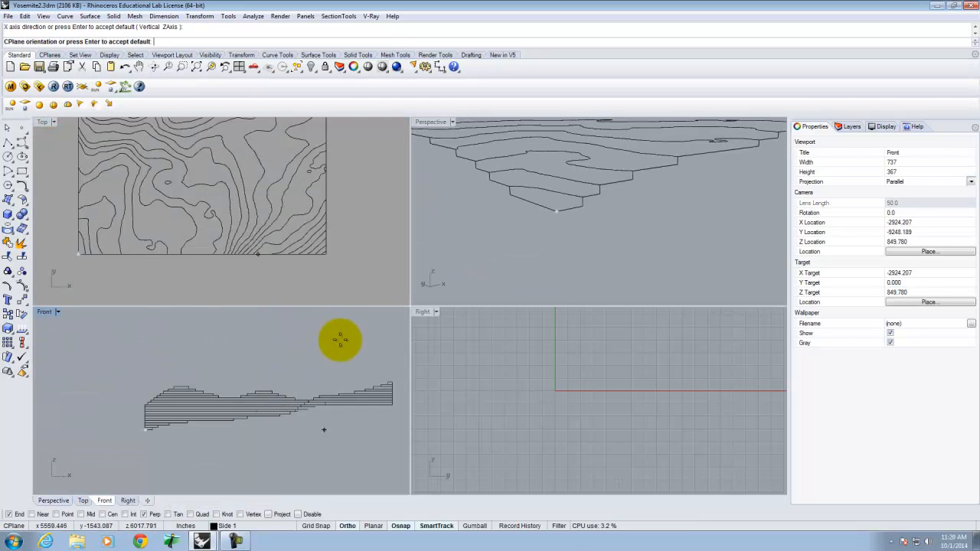
{"action": "left_click", "coordinate": [161, 341]}
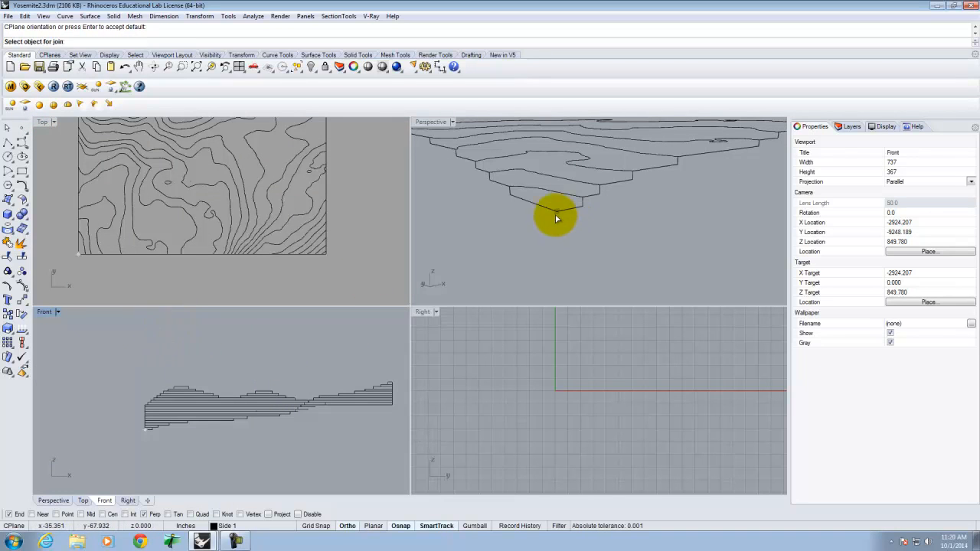
{"action": "scroll", "coordinate": [556, 215], "scroll_direction": "up", "scroll_amount": 10}
{"action": "scroll", "coordinate": [564, 214], "scroll_direction": "down", "scroll_amount": 3}
{"action": "double_click", "coordinate": [440, 121]}
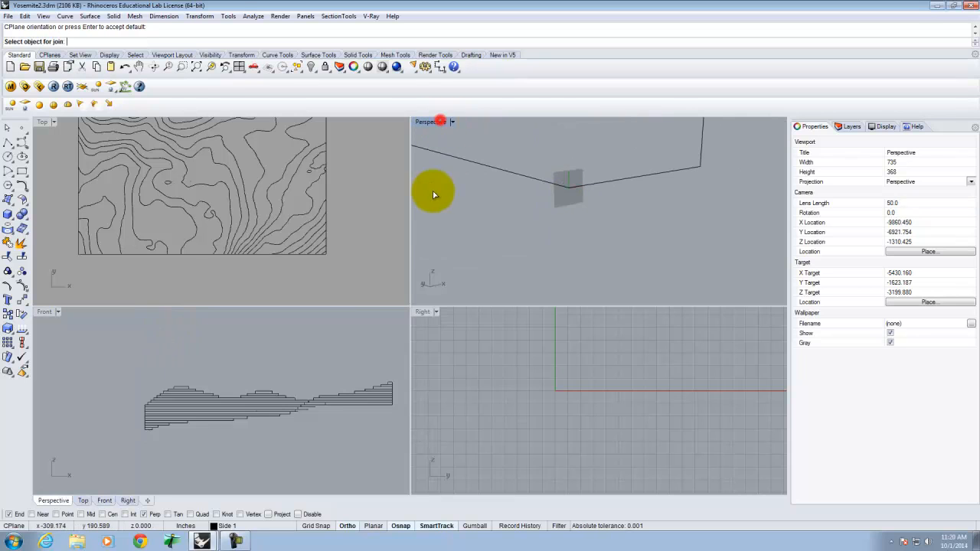
- Draw a polyline 50' straight down from the terrain's lowest corner, then along the south side to past its southeast end
{"action": "scroll", "coordinate": [348, 268], "scroll_direction": "down", "scroll_amount": 10}
{"action": "left_click", "coordinate": [7, 142]}
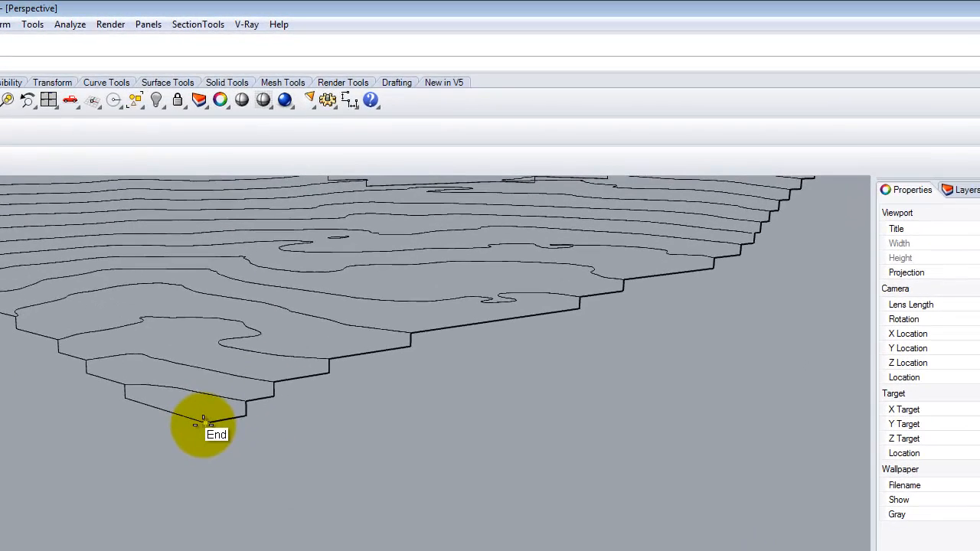
{"action": "left_click", "coordinate": [265, 361]}
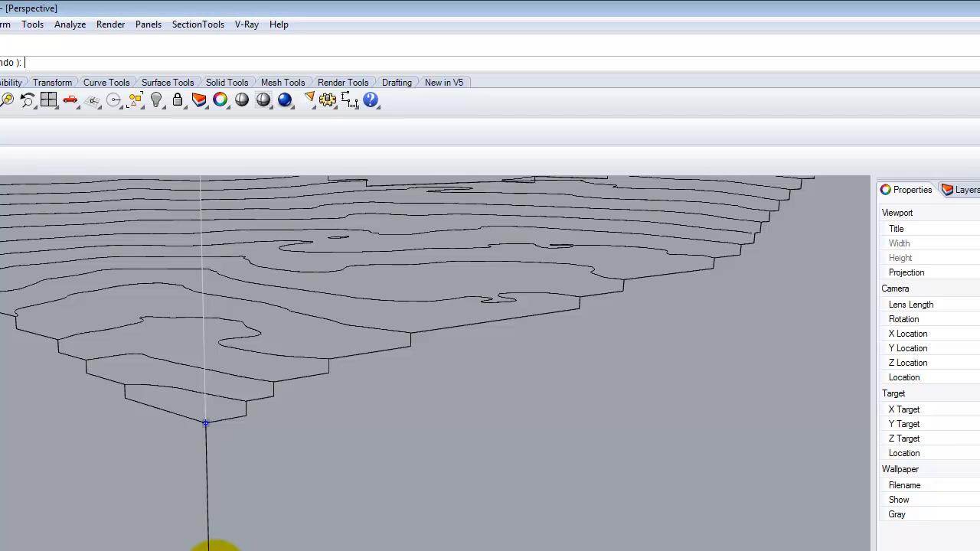
{"action": "type", "text": "50'"}
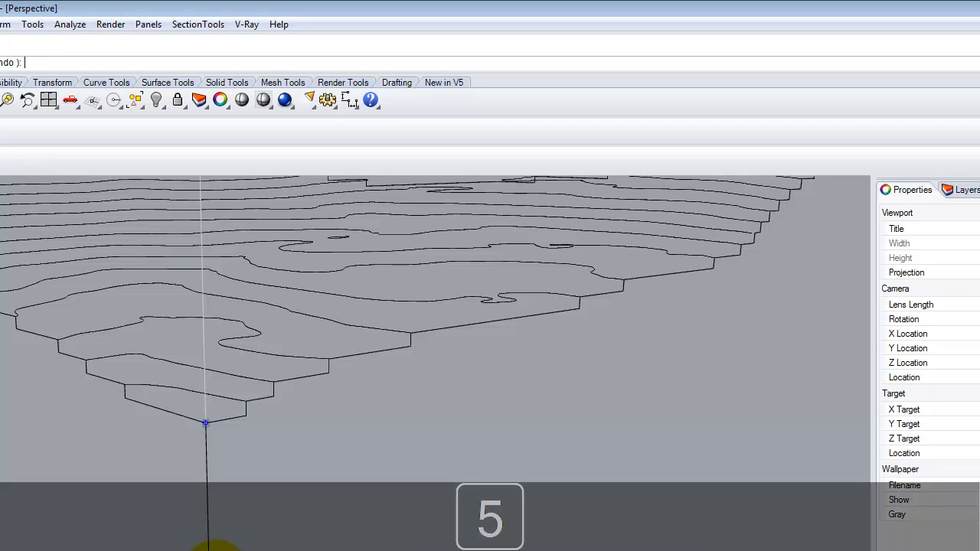
{"action": "key", "text": "Return"}
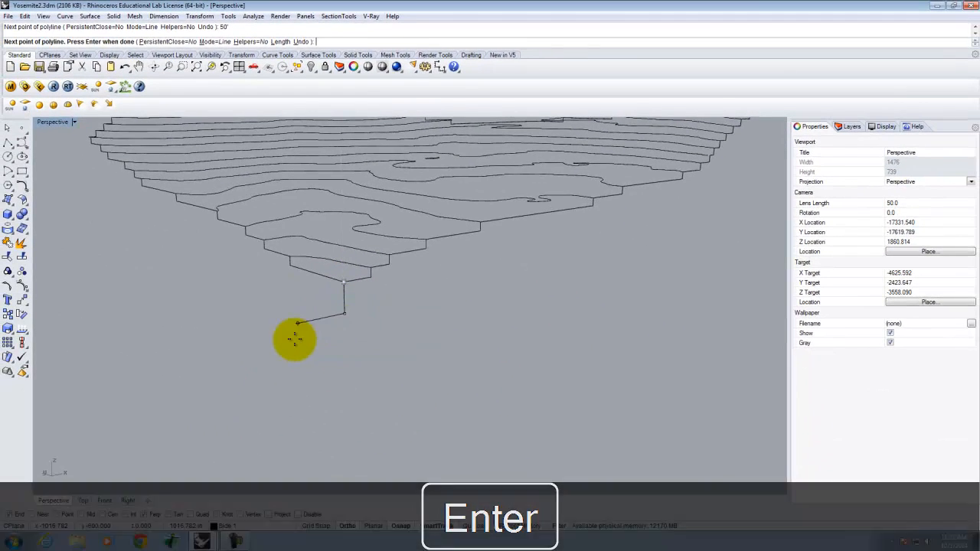
{"action": "scroll", "coordinate": [295, 339], "scroll_direction": "down", "scroll_amount": 4}
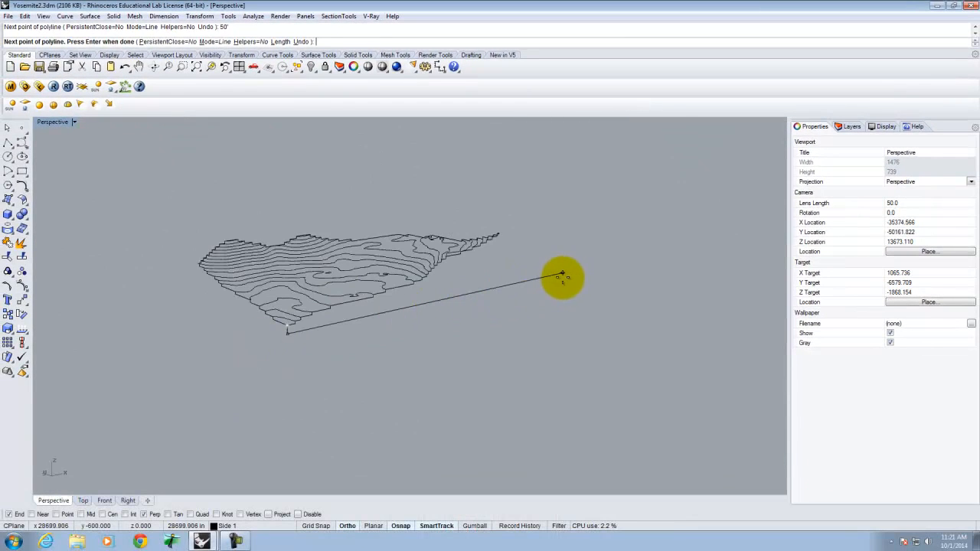
{"action": "left_click", "coordinate": [587, 276]}
{"action": "right_click", "coordinate": [587, 276]}
- Draw a vertical line from the top end of the south side's stepped profile, perpendicular to the base line
{"action": "right_click", "coordinate": [586, 276]}
{"action": "scroll", "coordinate": [533, 225], "scroll_direction": "up", "scroll_amount": 5}
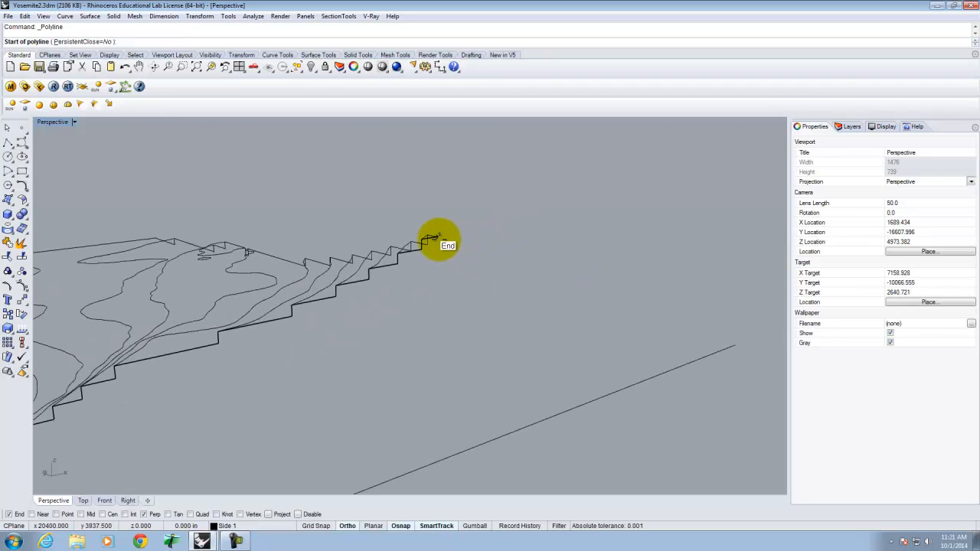
{"action": "left_click", "coordinate": [435, 240]}
{"action": "right_click_drag", "start_coordinate": [458, 207], "coordinate": [440, 278]}
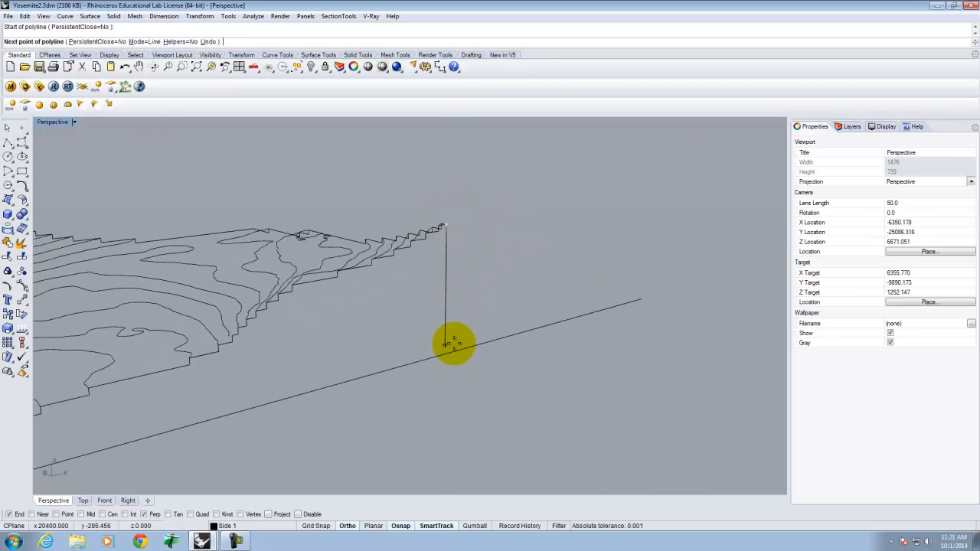
{"action": "left_click", "coordinate": [444, 357]}
{"action": "key", "text": "Return"}
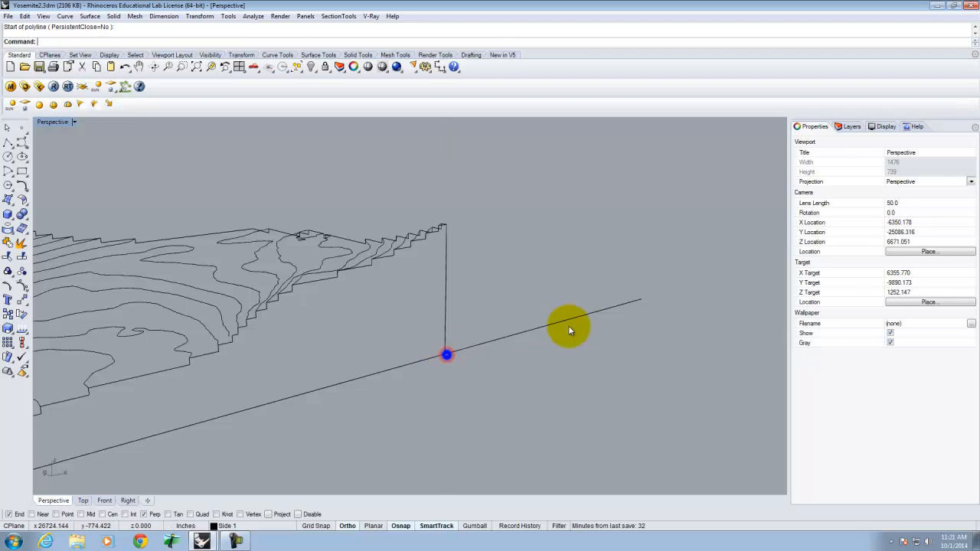
- Trim off the part of the south base line that extends past the vertical line at the southeast corner
{"action": "scroll", "coordinate": [603, 320], "scroll_direction": "down", "scroll_amount": 4}
{"action": "scroll", "coordinate": [585, 324], "scroll_direction": "up", "scroll_amount": 2}
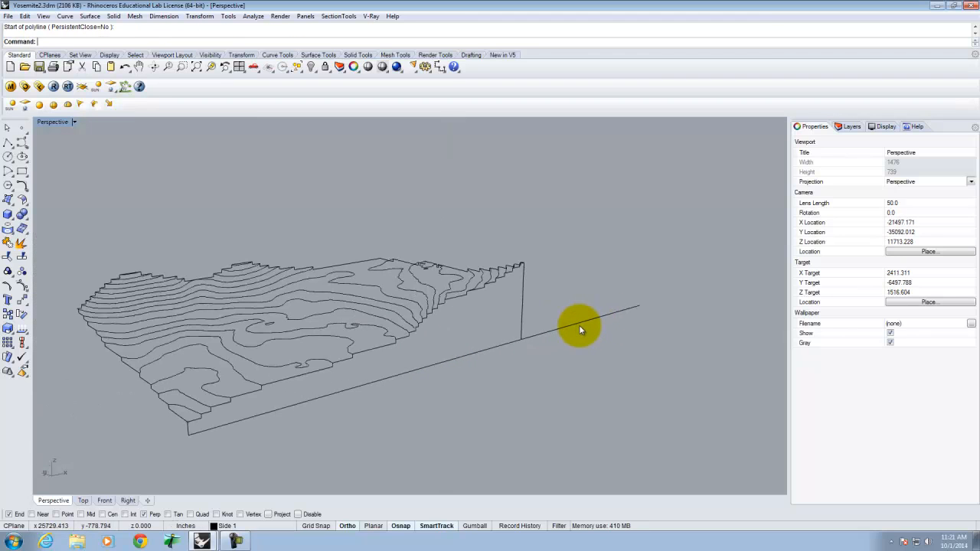
{"action": "type", "text": "trim"}
{"action": "key", "text": "Return"}
{"action": "left_click_drag", "start_coordinate": [532, 348], "coordinate": [508, 334]}
{"action": "left_click", "coordinate": [549, 332]}
{"action": "key", "text": "Return"}
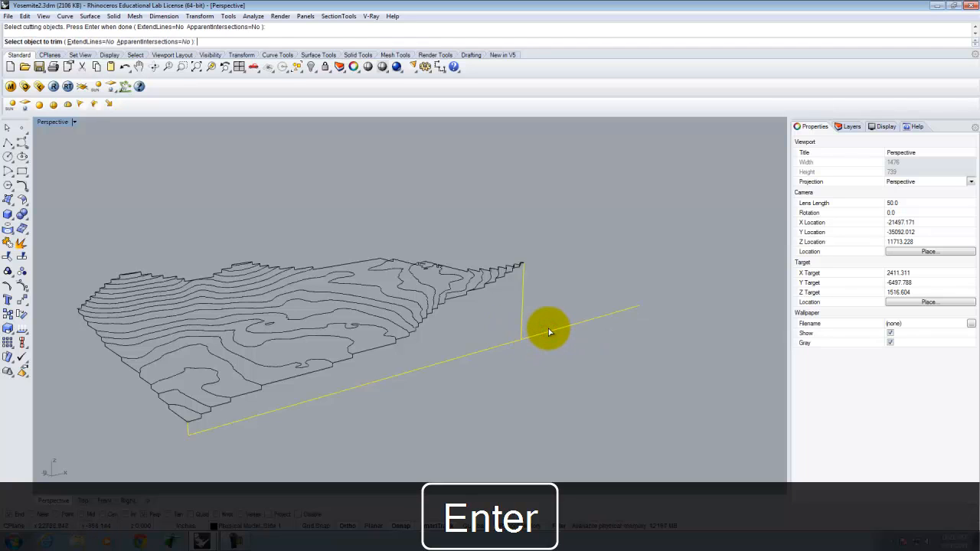
{"action": "left_click", "coordinate": [548, 331]}
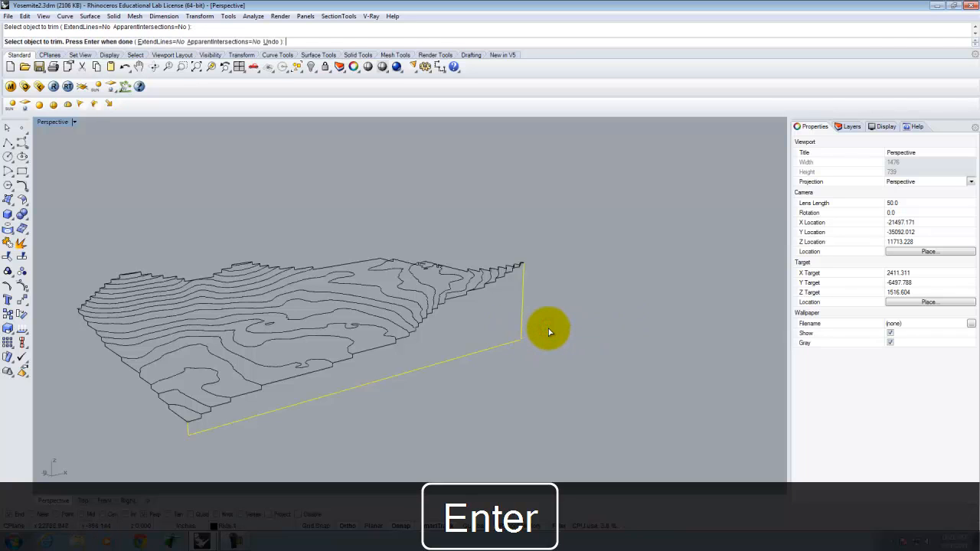
{"action": "key", "text": "Escape"}
- Join the base polyline, the stepped south profile and the southeast vertical line into one closed curve
{"action": "scroll", "coordinate": [545, 303], "scroll_direction": "down", "scroll_amount": 6}
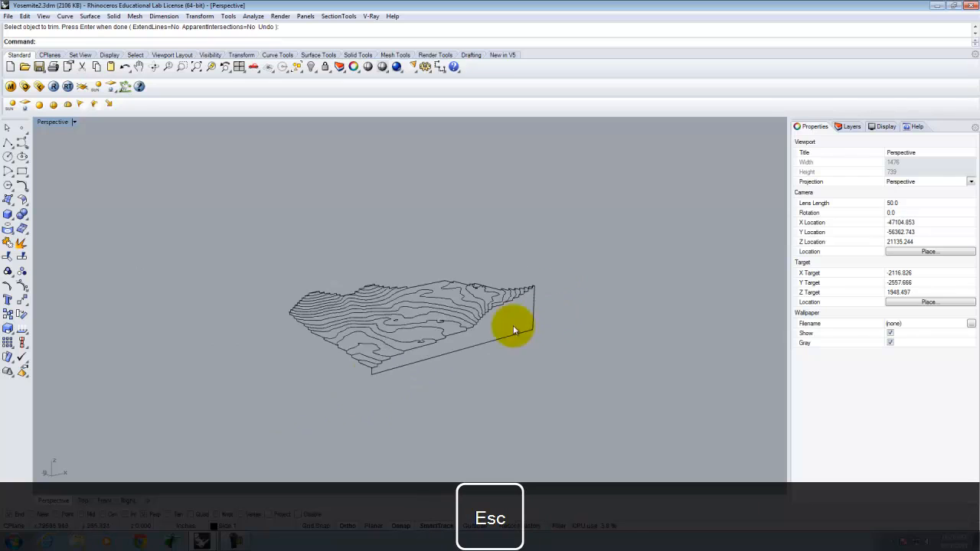
{"action": "scroll", "coordinate": [387, 360], "scroll_direction": "up", "scroll_amount": 4}
{"action": "left_click", "coordinate": [447, 358]}
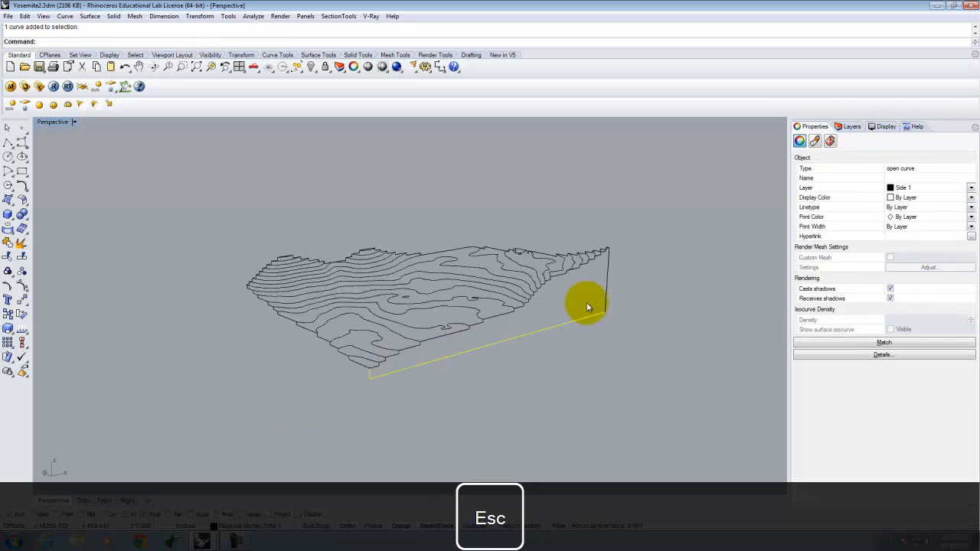
{"action": "left_click", "coordinate": [607, 273]}
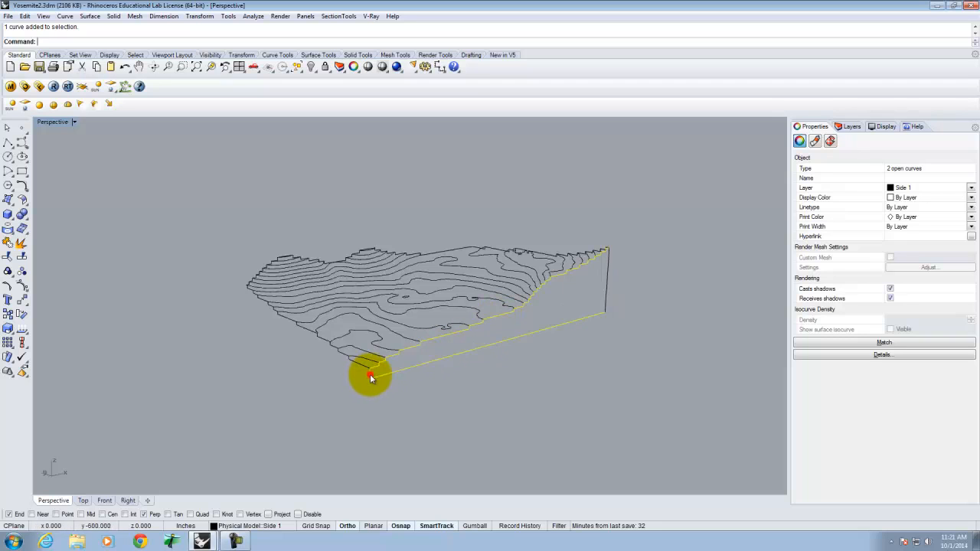
{"action": "left_click", "coordinate": [606, 289], "text": "shift"}
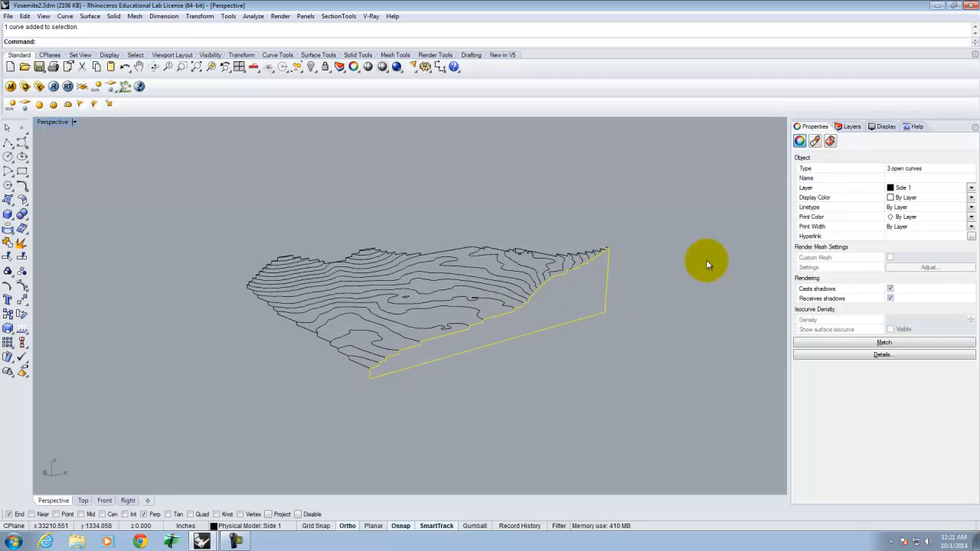
{"action": "key", "text": "Return"}
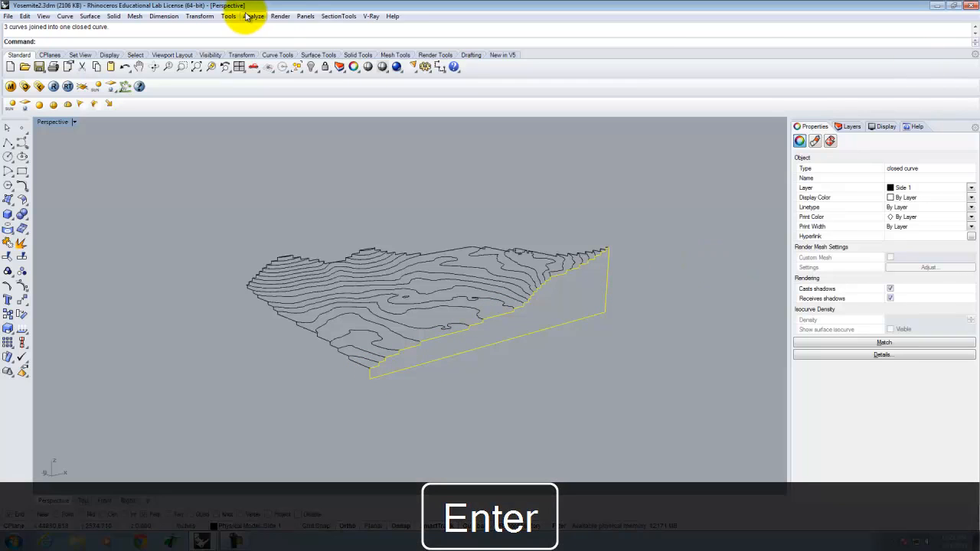
{"action": "left_click", "coordinate": [648, 299]}
{"action": "left_click", "coordinate": [596, 315]}
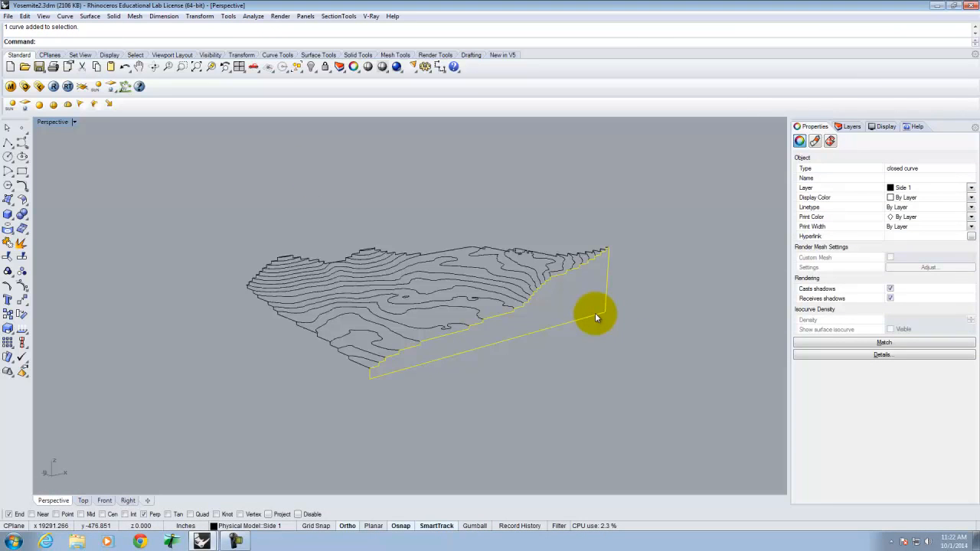
{"action": "right_click_drag", "start_coordinate": [236, 289], "coordinate": [411, 345]}
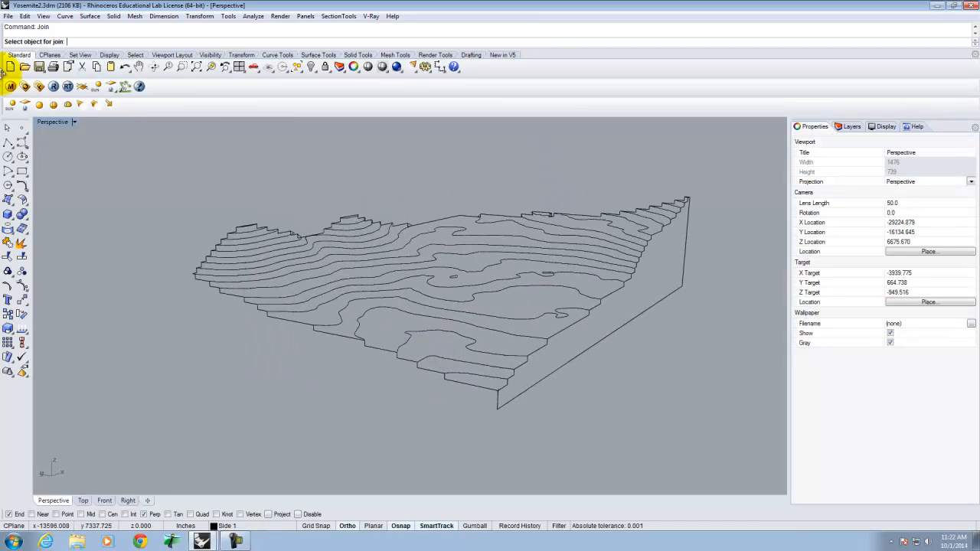
{"action": "left_click", "coordinate": [497, 406]}
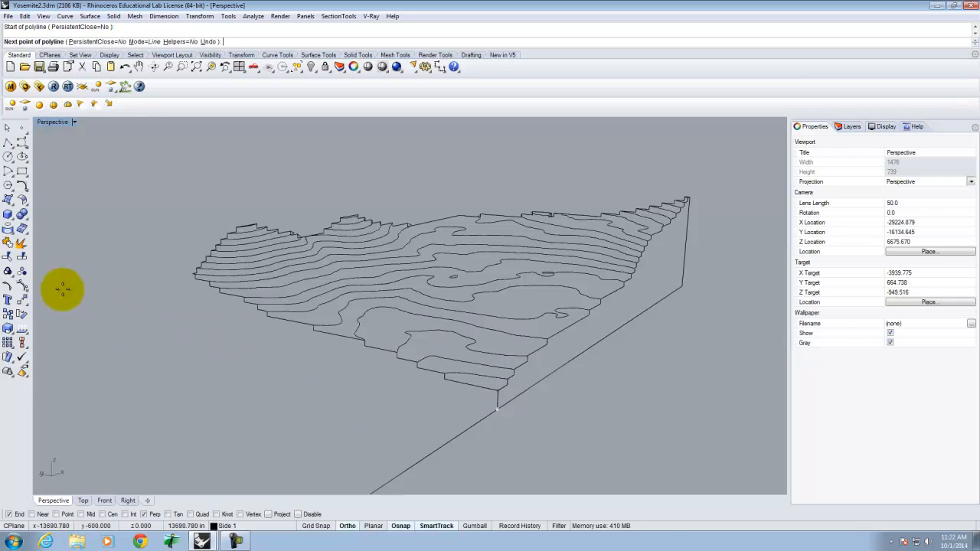
{"action": "key", "text": "Escape"}
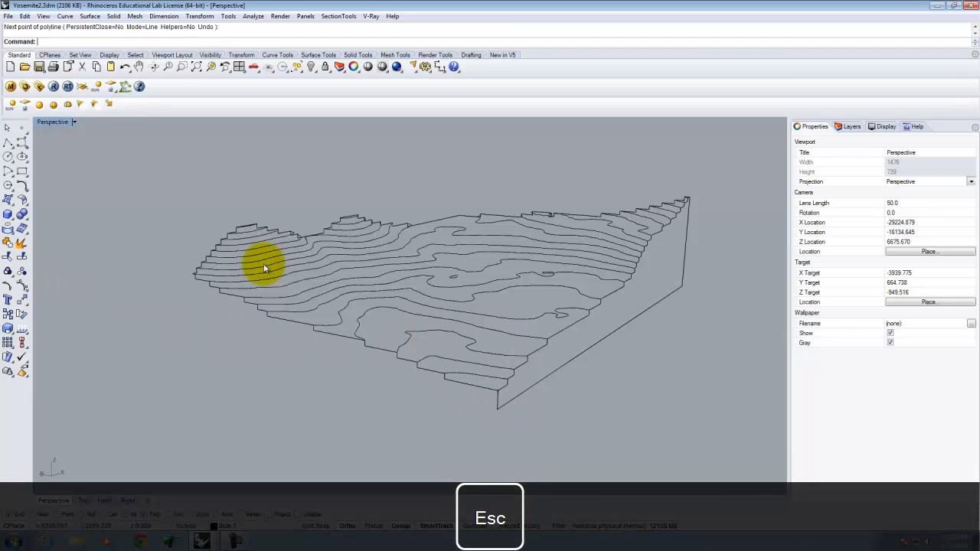
- Set the perspective view's construction plane back to World Top
{"action": "left_click", "coordinate": [76, 121]}
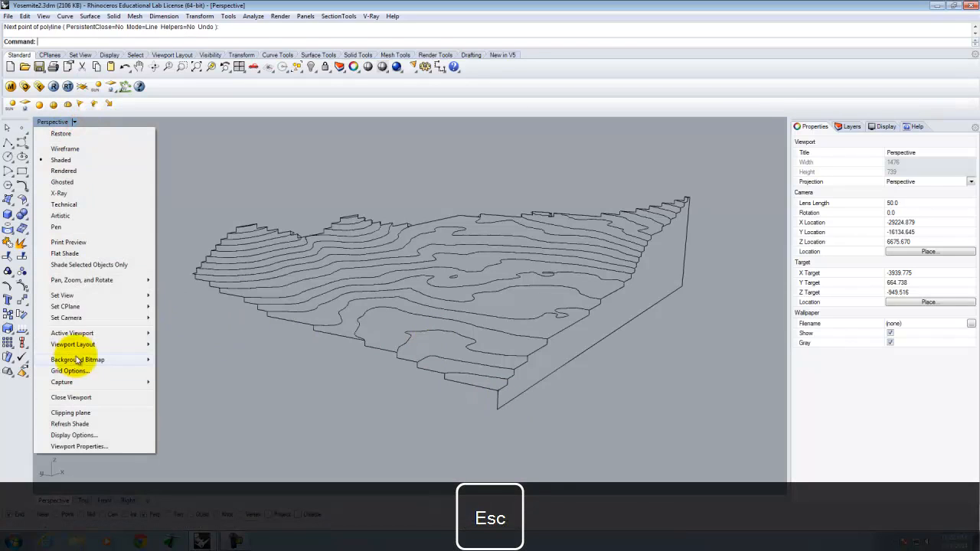
{"action": "mouse_move", "coordinate": [76, 307]}
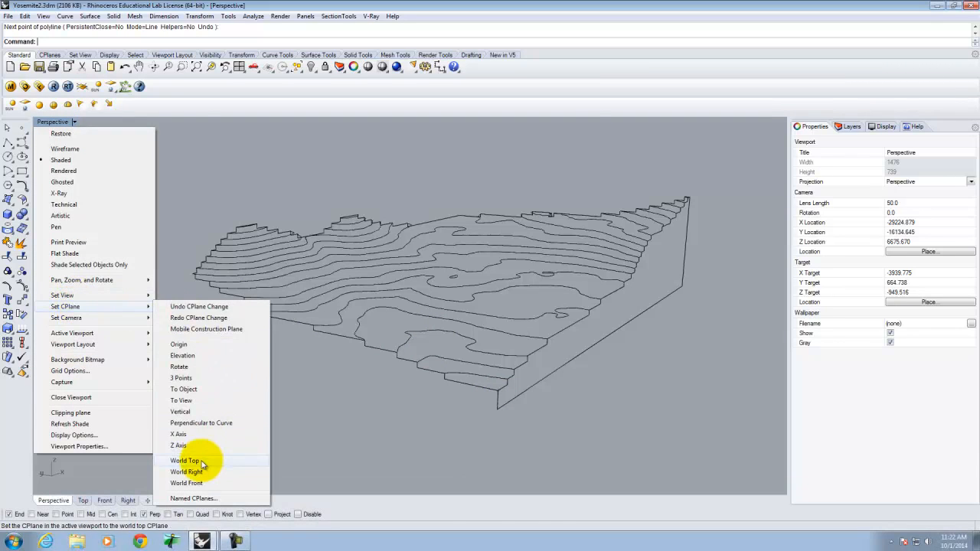
{"action": "left_click", "coordinate": [197, 462]}
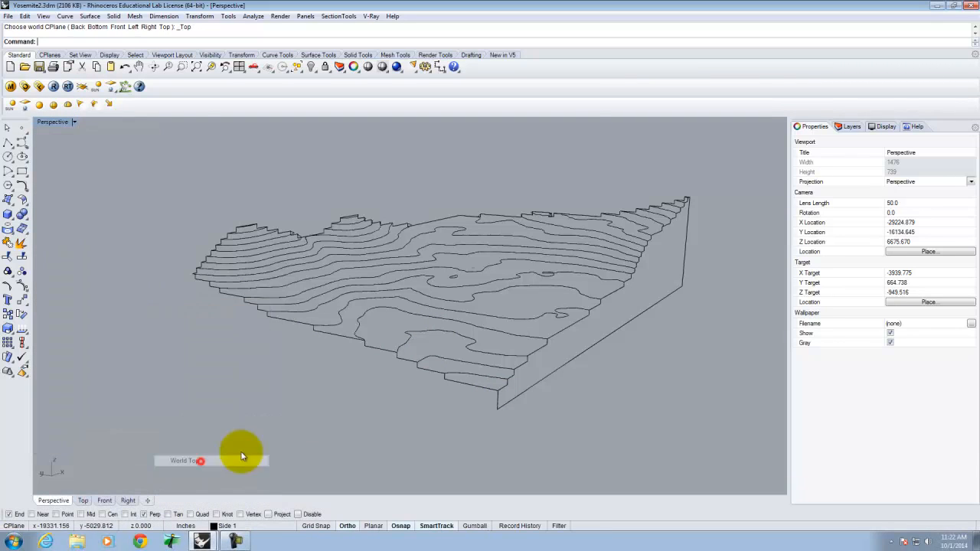
- Draw a base line from the bottom of the lowest corner's vertical edge along the west side, past the northwest corner
{"action": "left_click", "coordinate": [9, 145]}
{"action": "left_click", "coordinate": [497, 411]}
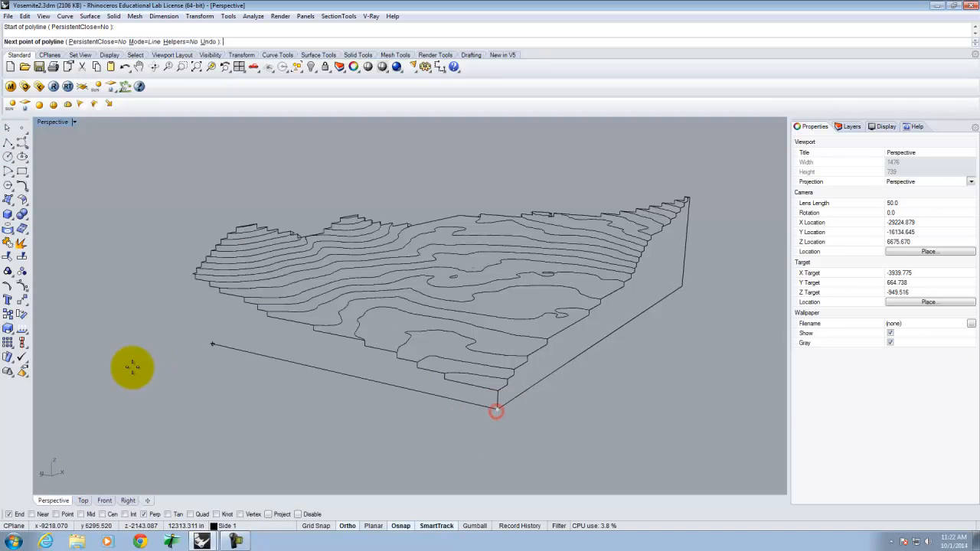
{"action": "left_click", "coordinate": [82, 341]}
{"action": "right_click", "coordinate": [82, 340]}
- Draw a vertical line from the terrain's northwest corner endpoint, perpendicular to the west base line
{"action": "right_click", "coordinate": [82, 340]}
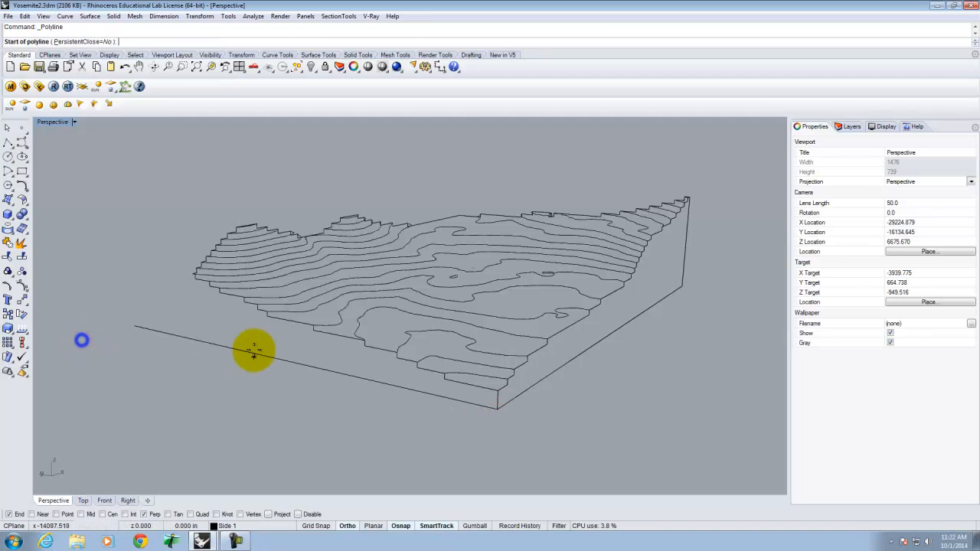
{"action": "scroll", "coordinate": [184, 263], "scroll_direction": "up", "scroll_amount": 6}
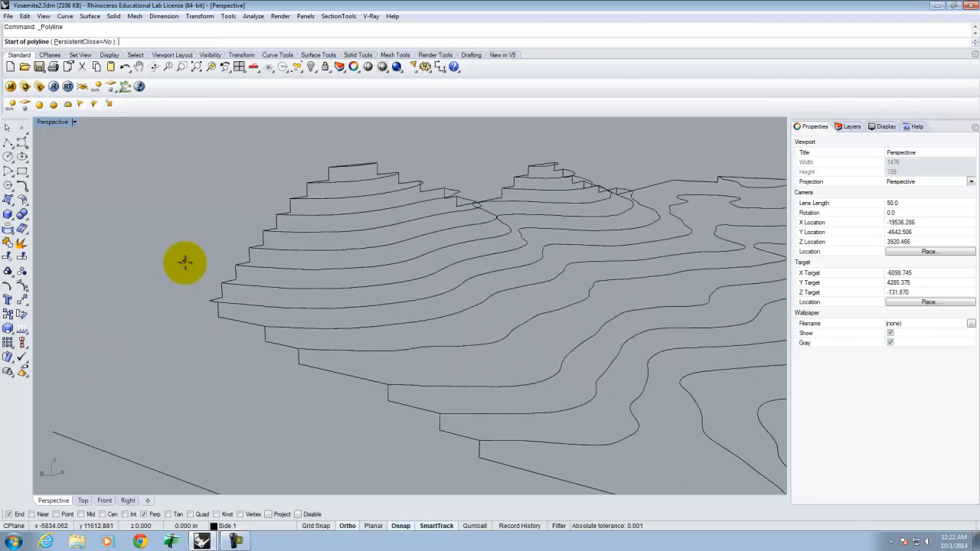
{"action": "left_click", "coordinate": [207, 300]}
{"action": "scroll", "coordinate": [212, 279], "scroll_direction": "down", "scroll_amount": 5}
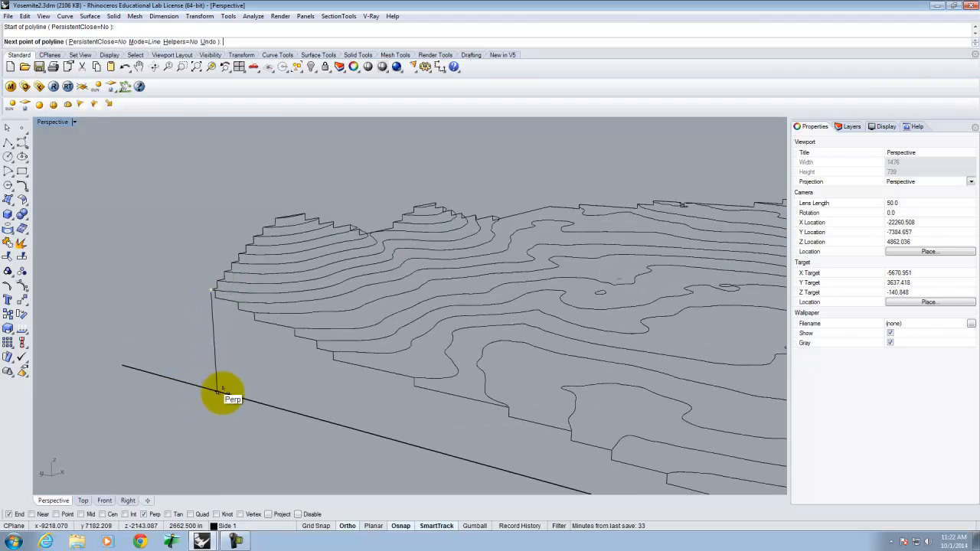
{"action": "left_click", "coordinate": [216, 390]}
{"action": "right_click", "coordinate": [216, 390]}
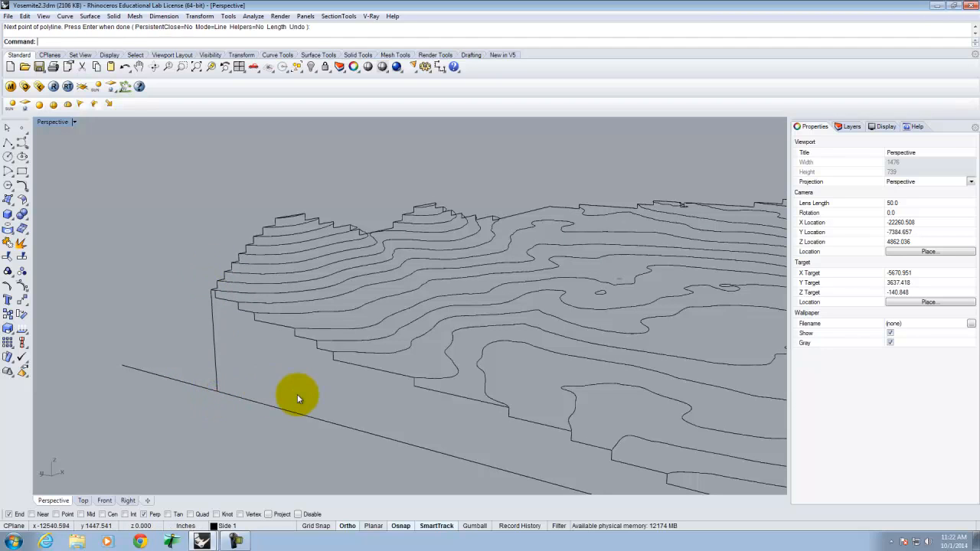
- Trim off the west base line's excess beyond the vertical line at the northwest corner
{"action": "type", "text": "Rim"}
{"action": "key", "text": "Return"}
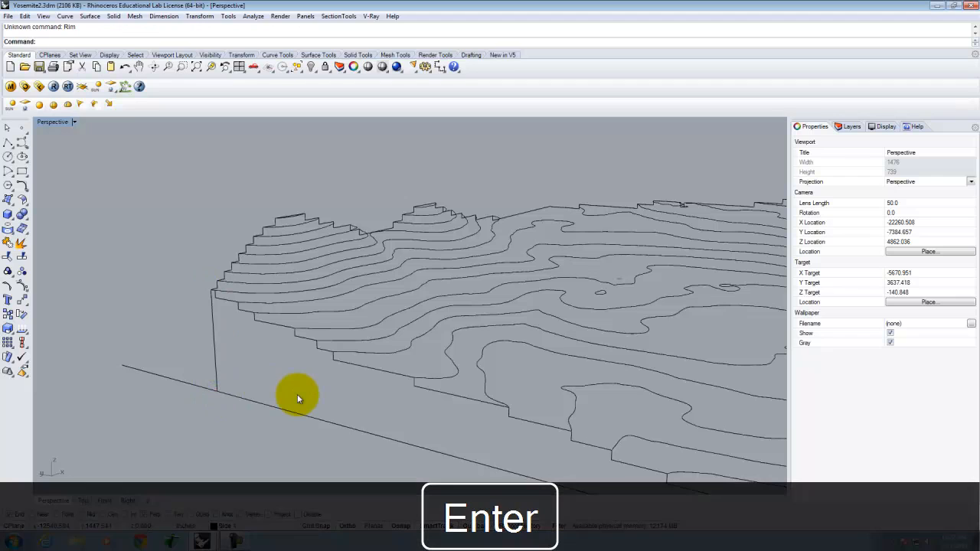
{"action": "key", "text": "BackSpace"}
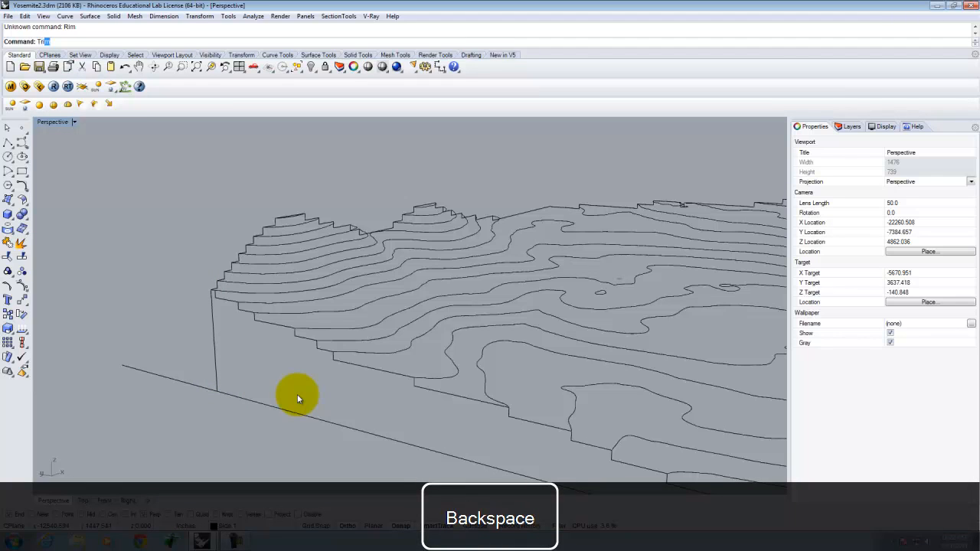
{"action": "key", "text": "Return"}
{"action": "left_click", "coordinate": [217, 376]}
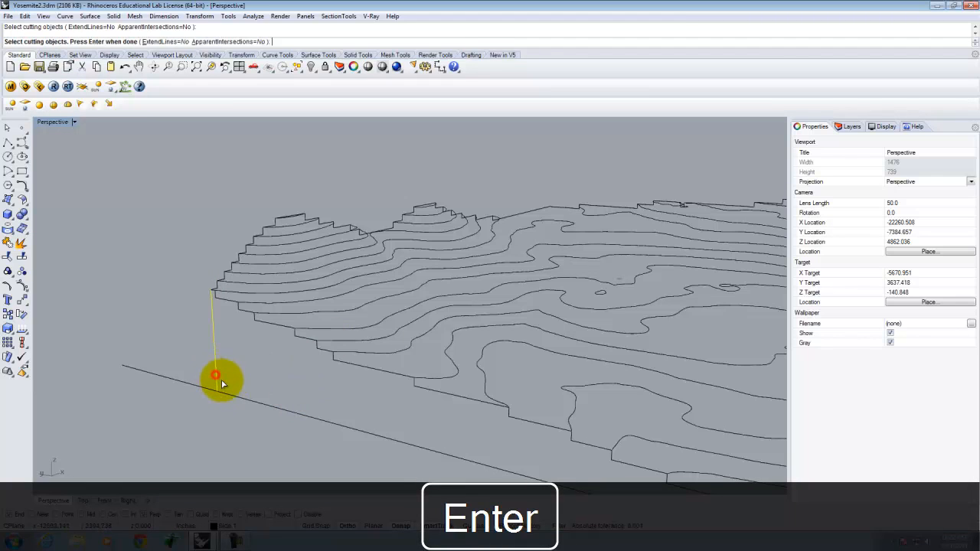
{"action": "key", "text": "Return"}
{"action": "left_click", "coordinate": [201, 388]}
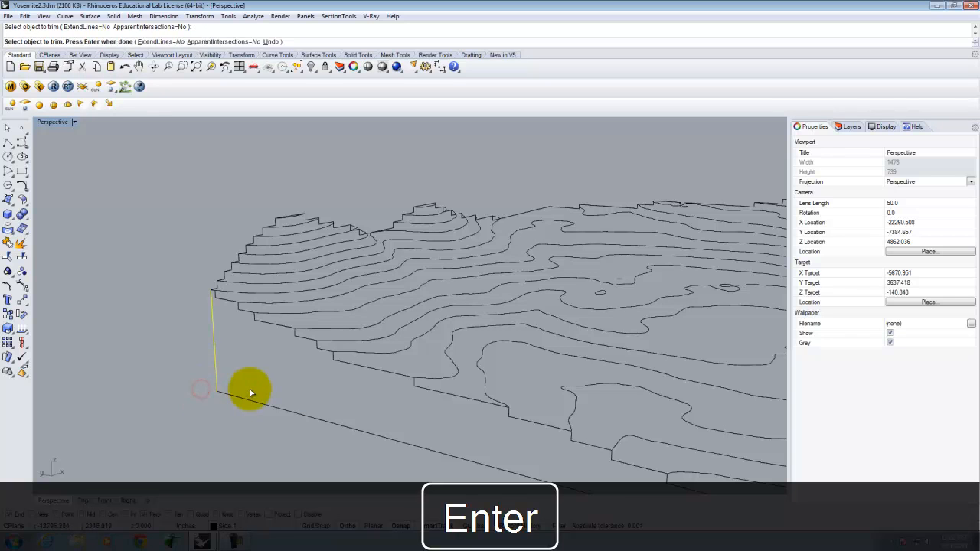
{"action": "key", "text": "Escape"}
- Draw a base line from the bottom of the northwest vertical line along the north side, past the northeast corner
{"action": "mouse_move", "coordinate": [252, 388]}
{"action": "right_mouse_down"}
{"action": "mouse_move", "coordinate": [225, 317]}
{"action": "mouse_move", "coordinate": [310, 359]}
{"action": "mouse_move", "coordinate": [405, 311]}
{"action": "mouse_move", "coordinate": [278, 286]}
{"action": "mouse_move", "coordinate": [406, 319]}
{"action": "mouse_move", "coordinate": [538, 326]}
{"action": "right_mouse_up"}
{"action": "right_click", "coordinate": [538, 326]}
{"action": "scroll", "coordinate": [455, 346], "scroll_direction": "up", "scroll_amount": 5}
{"action": "left_click", "coordinate": [9, 144]}
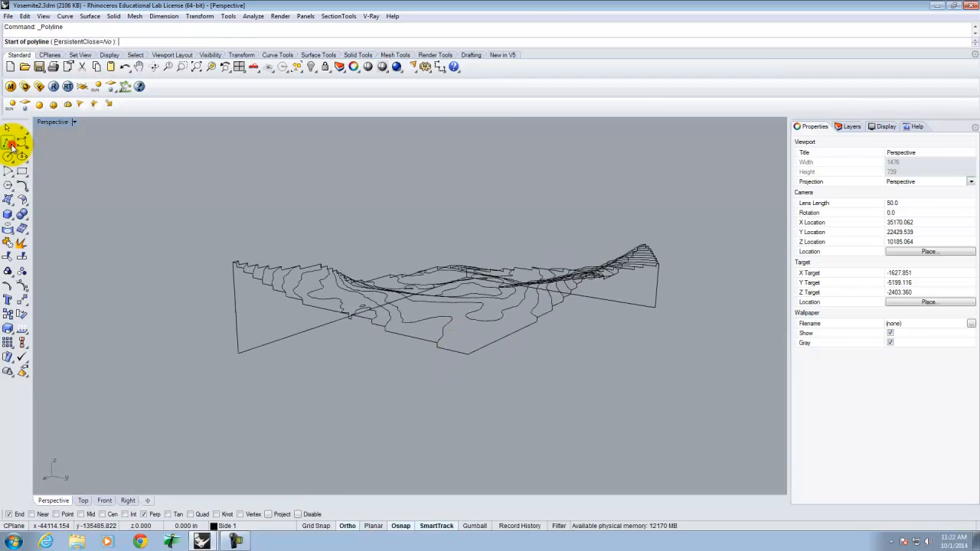
{"action": "left_click", "coordinate": [655, 308]}
{"action": "left_click", "coordinate": [393, 461]}
{"action": "right_click", "coordinate": [394, 462]}
- Draw a vertical line from the terrain's northeast corner endpoint, perpendicular to the north base line
{"action": "right_click_drag", "start_coordinate": [539, 377], "coordinate": [503, 376]}
{"action": "right_click", "coordinate": [503, 376]}
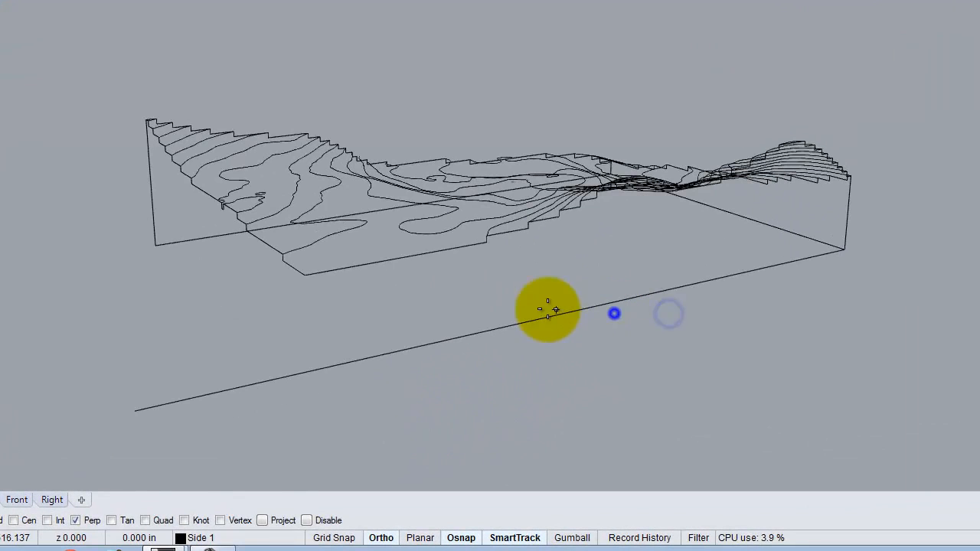
{"action": "left_click", "coordinate": [306, 277]}
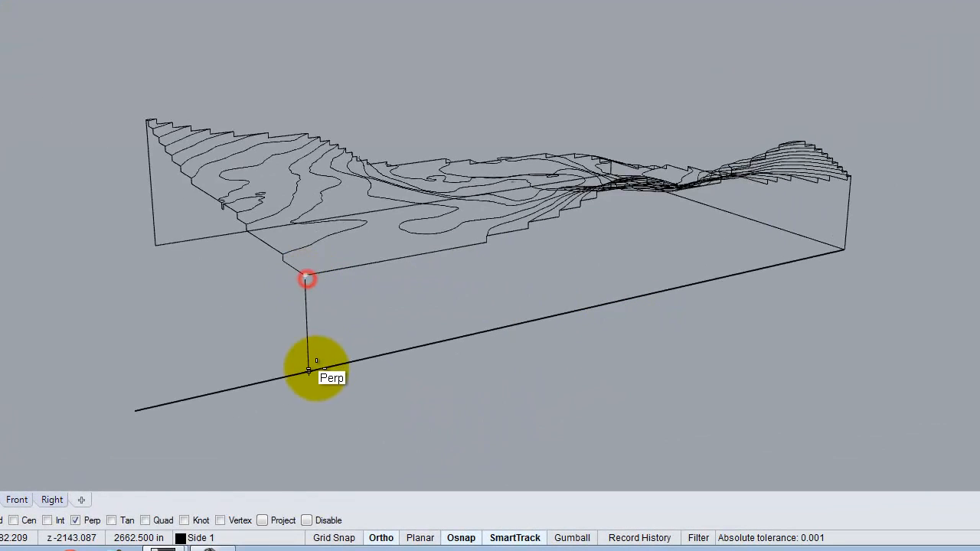
{"action": "left_click", "coordinate": [309, 371]}
{"action": "right_click", "coordinate": [312, 372]}
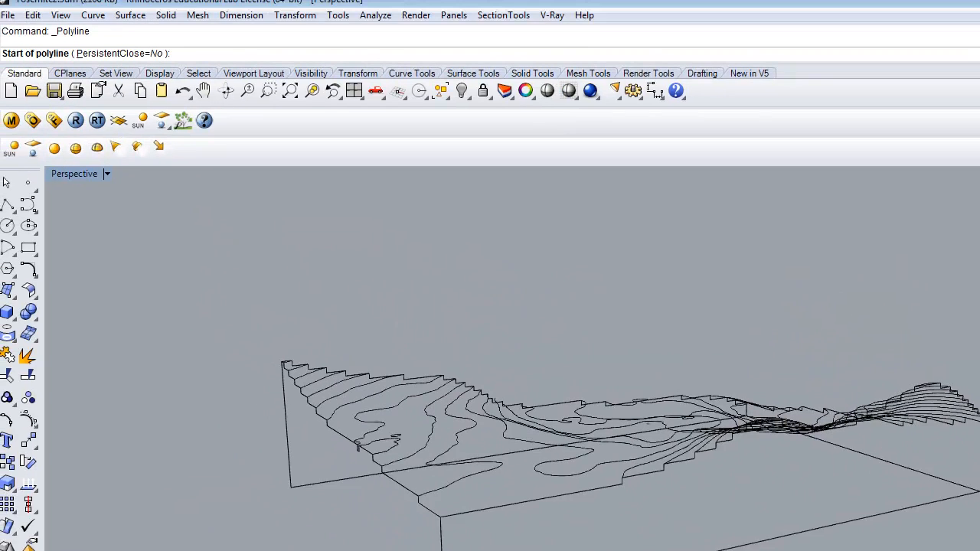
- Trim off the north base line's excess beyond the vertical line at the northeast corner
{"action": "type", "text": "rim"}
{"action": "key", "text": "BackSpace"}
{"action": "key", "text": "BackSpace"}
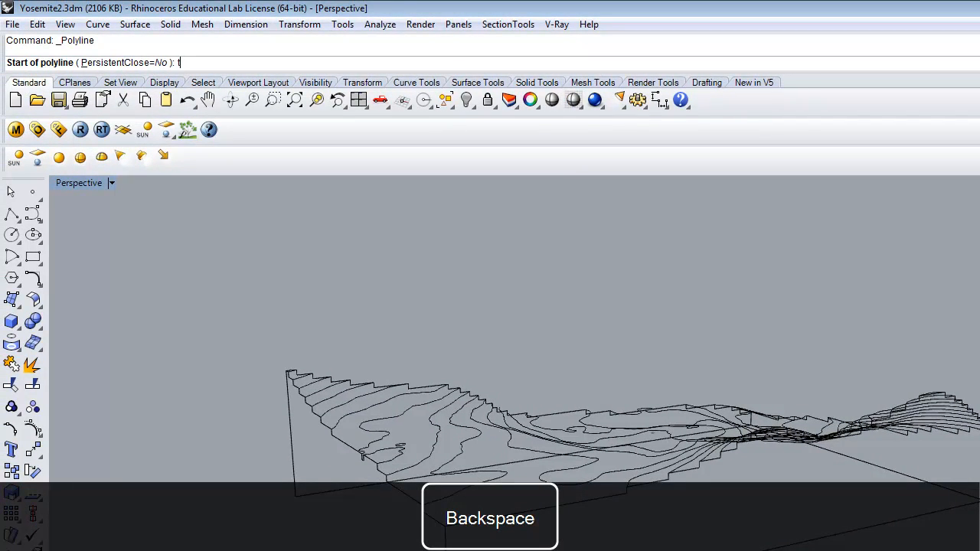
{"action": "key", "text": "Escape"}
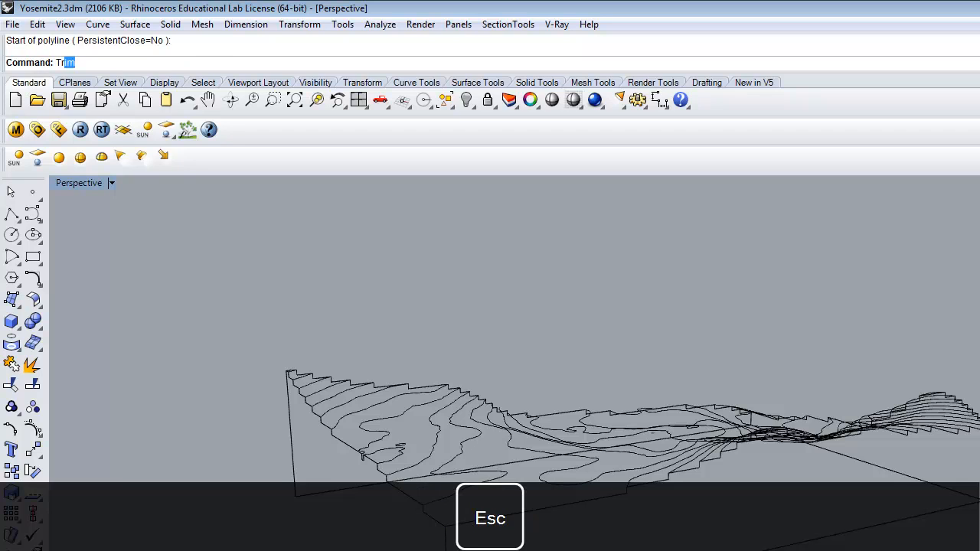
{"action": "key", "text": "Return"}
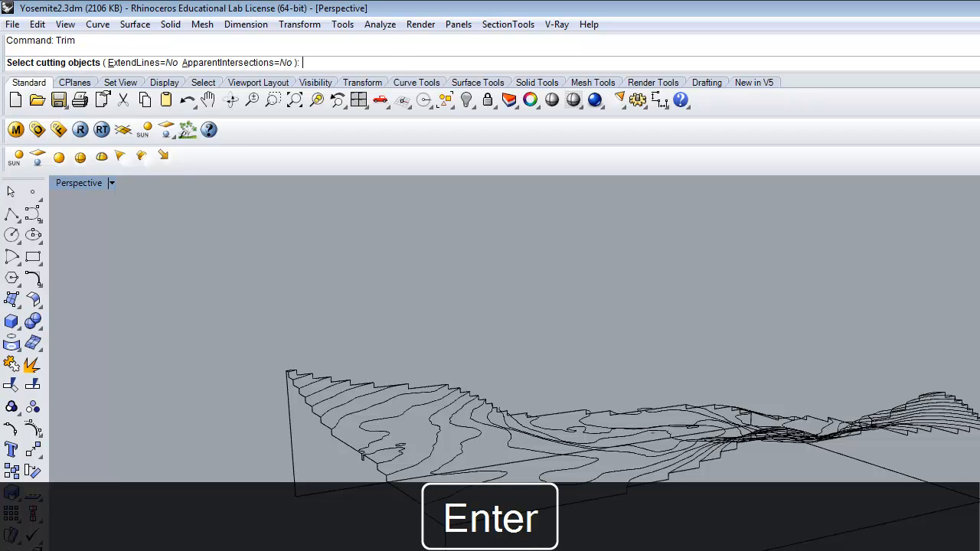
{"action": "left_click", "coordinate": [447, 548]}
{"action": "key", "text": "Return"}
{"action": "left_click", "coordinate": [275, 430]}
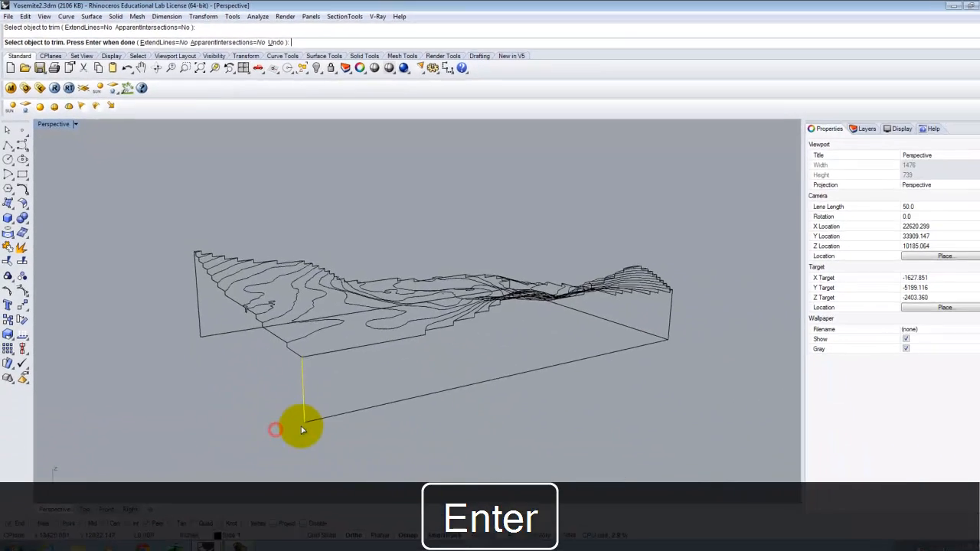
{"action": "key", "text": "Escape"}
- Draw a separate vertical line for the west side over the closed south outline's edge at the lowest corner
{"action": "right_click_drag", "start_coordinate": [383, 398], "coordinate": [416, 361]}
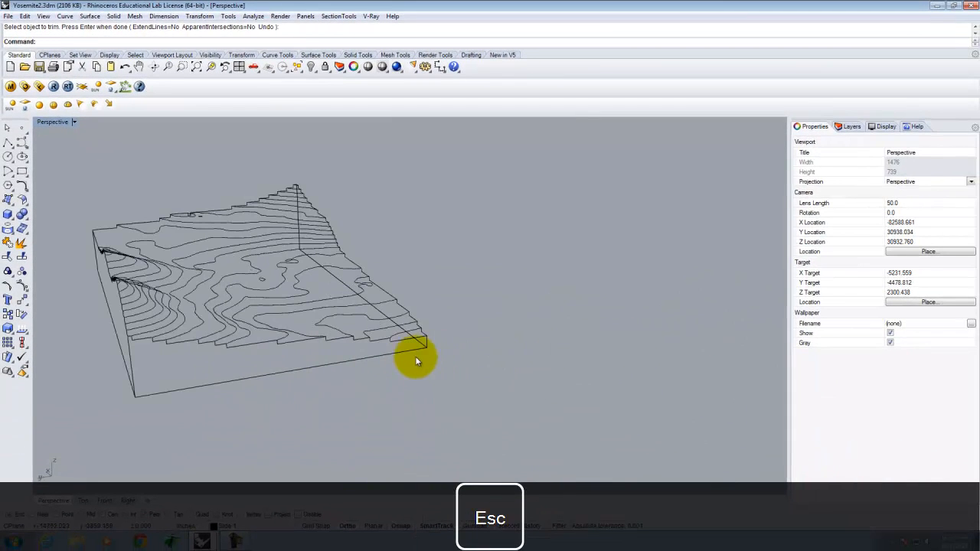
{"action": "left_click", "coordinate": [401, 350]}
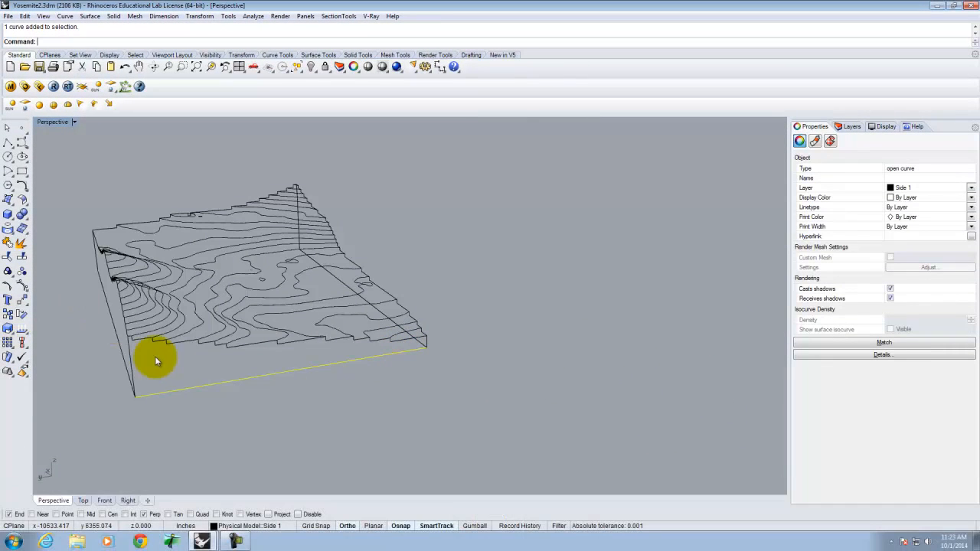
{"action": "scroll", "coordinate": [426, 340], "scroll_direction": "up", "scroll_amount": 5}
{"action": "left_click", "coordinate": [433, 335]}
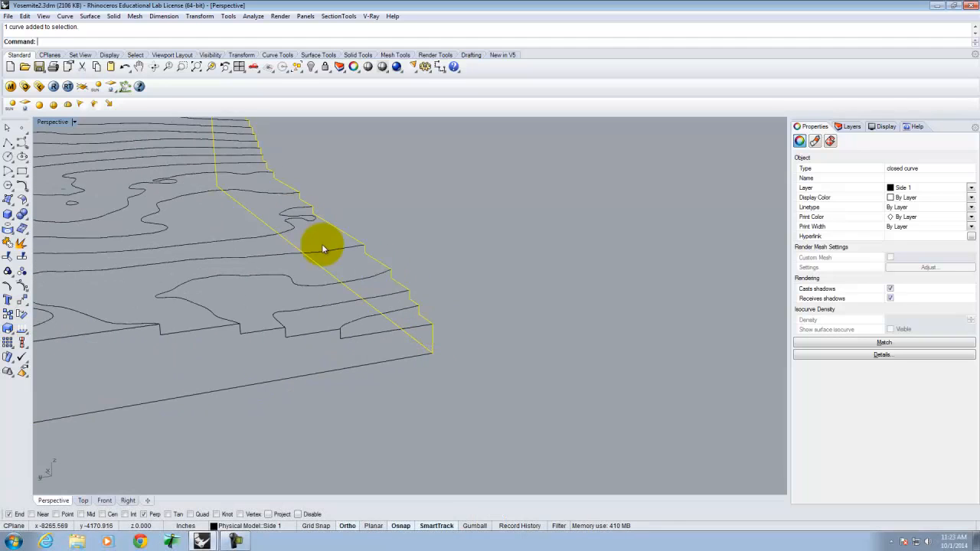
{"action": "left_click", "coordinate": [8, 142]}
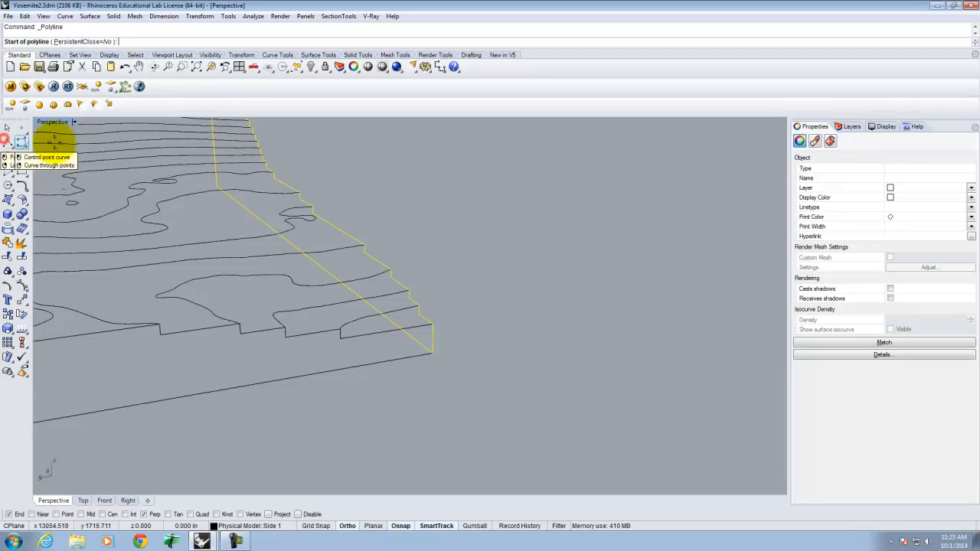
{"action": "left_click", "coordinate": [438, 327]}
{"action": "left_click", "coordinate": [435, 355]}
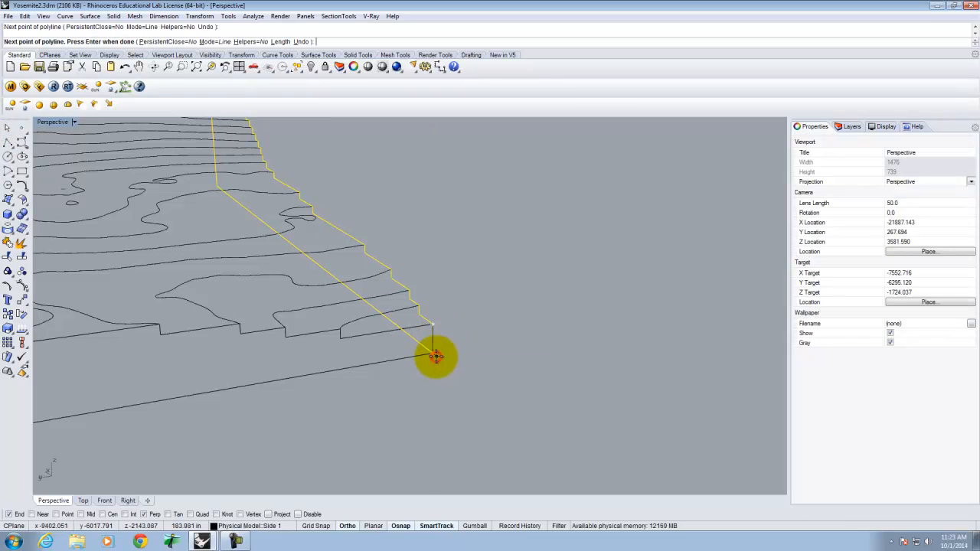
{"action": "right_click", "coordinate": [436, 356]}
- Join the west side's stepped profile, base line and both vertical corner lines into one outline
{"action": "left_click", "coordinate": [445, 346]}
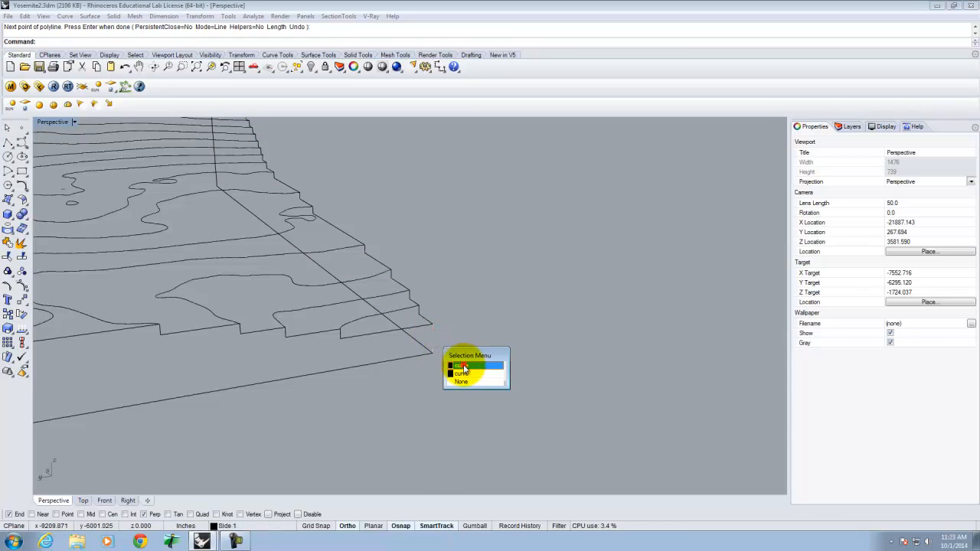
{"action": "left_click", "coordinate": [464, 366]}
{"action": "left_click", "coordinate": [421, 331], "text": "shift"}
{"action": "left_click", "coordinate": [403, 358], "text": "shift"}
{"action": "scroll", "coordinate": [491, 355], "scroll_direction": "down", "scroll_amount": 5}
{"action": "scroll", "coordinate": [259, 367], "scroll_direction": "up", "scroll_amount": 3}
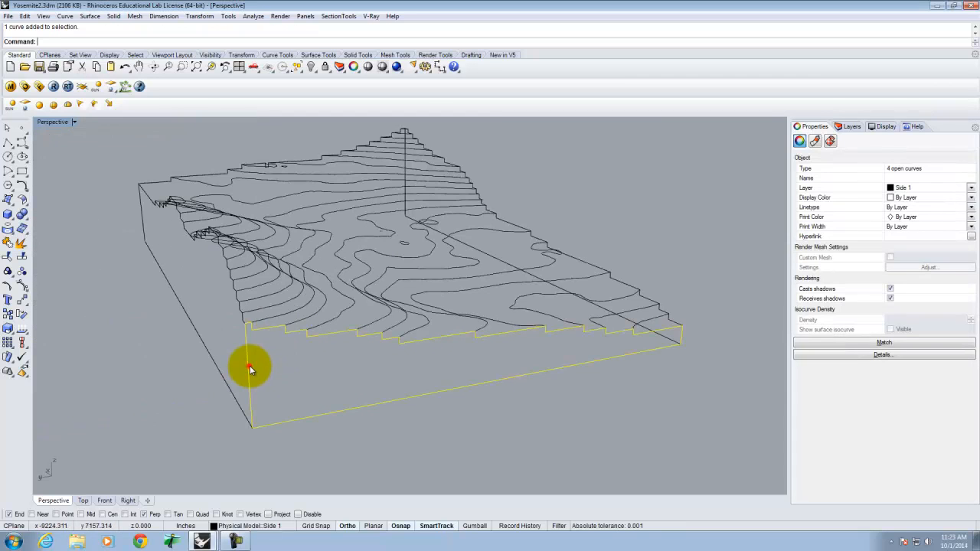
{"action": "type", "text": "join"}
{"action": "key", "text": "Return"}
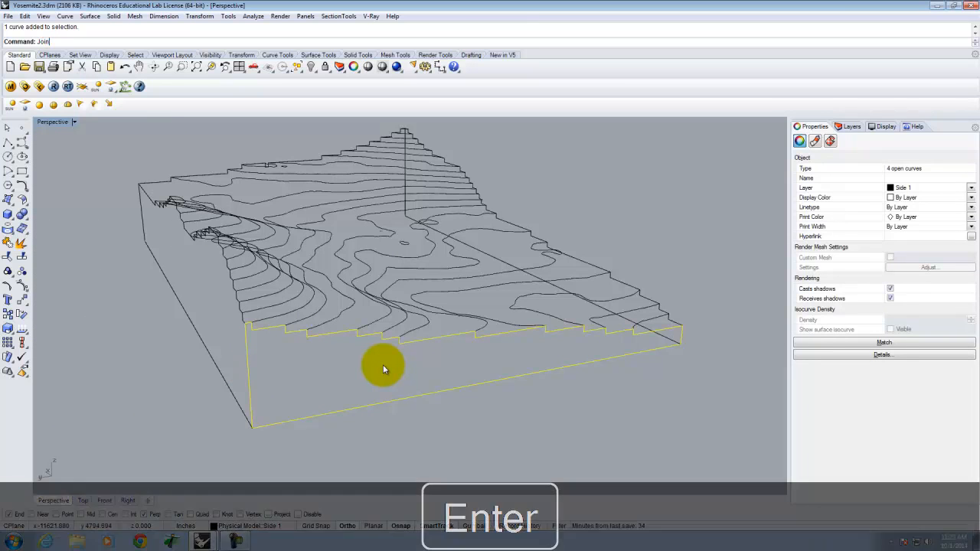
- Draw a separate vertical line for the north side over the west outline's edge at the northwest corner
{"action": "right_click_drag", "start_coordinate": [256, 350], "coordinate": [357, 357]}
{"action": "key", "text": "Return"}
{"action": "right_click_drag", "start_coordinate": [541, 360], "coordinate": [512, 366]}
{"action": "left_click", "coordinate": [8, 142]}
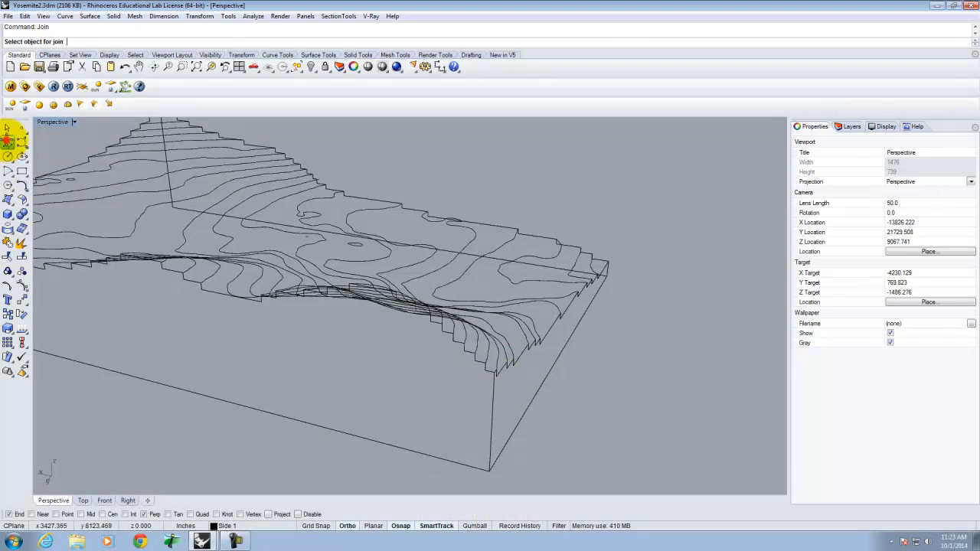
{"action": "left_click", "coordinate": [494, 374]}
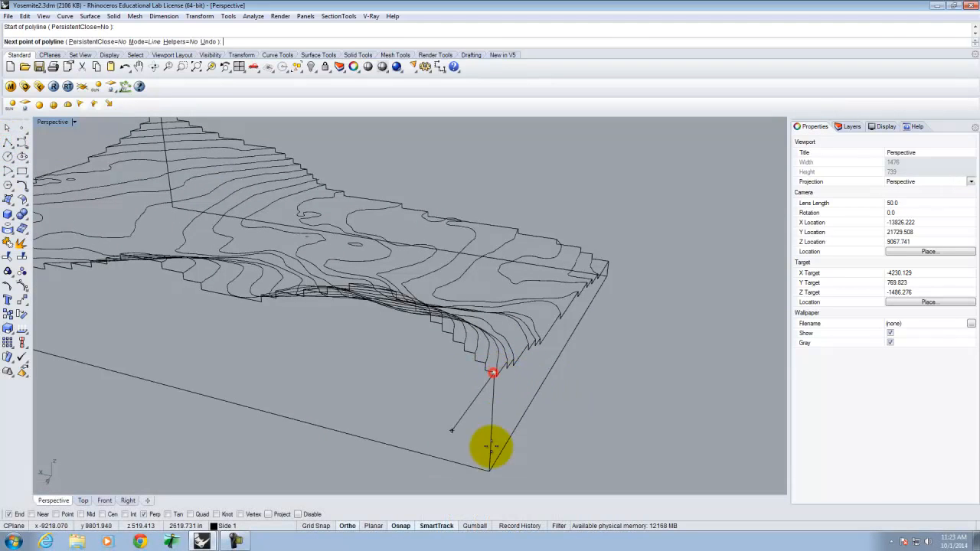
{"action": "left_click", "coordinate": [490, 468]}
{"action": "right_click", "coordinate": [488, 470]}
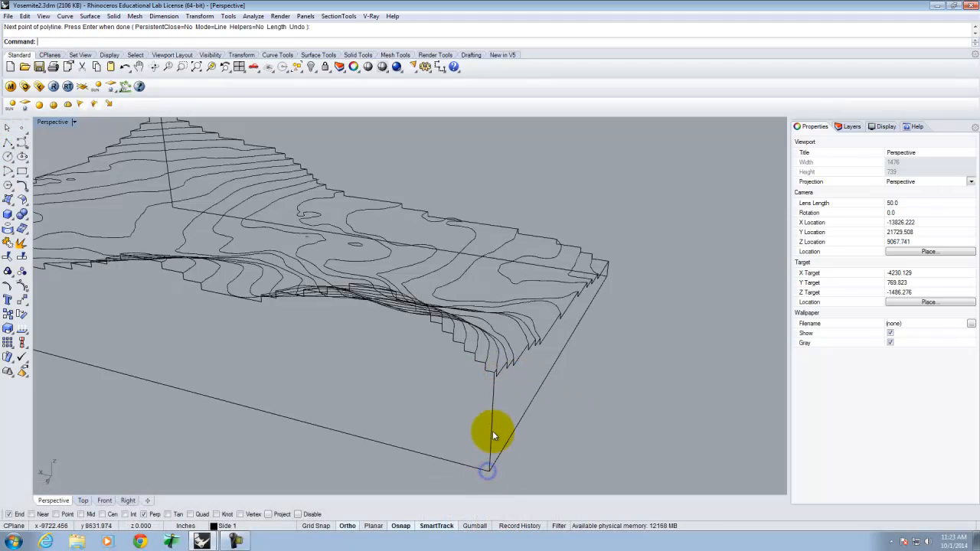
- Join the north side's stepped profile, base line and both vertical corner lines into one outline
{"action": "left_click", "coordinate": [490, 438]}
{"action": "left_click", "coordinate": [530, 460]}
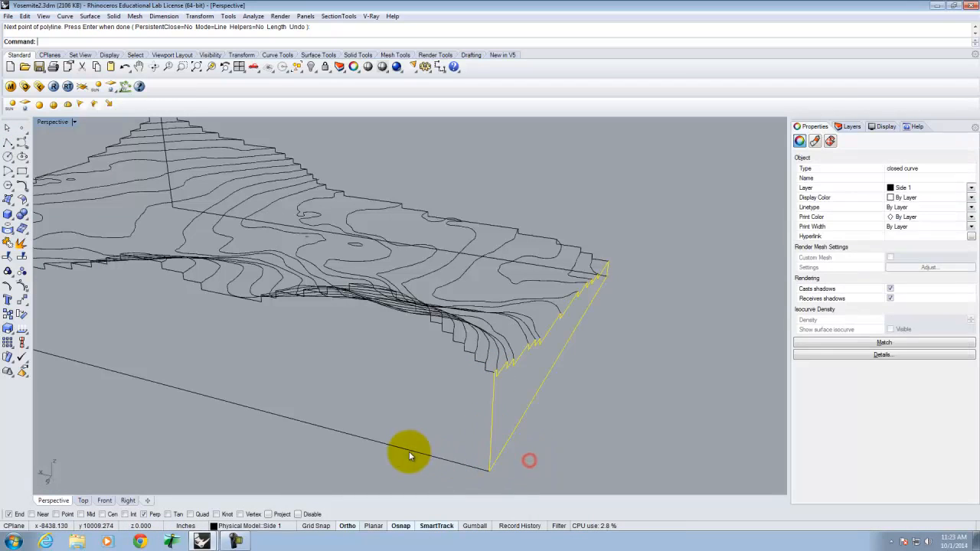
{"action": "left_click", "coordinate": [519, 412]}
{"action": "left_click", "coordinate": [492, 411]}
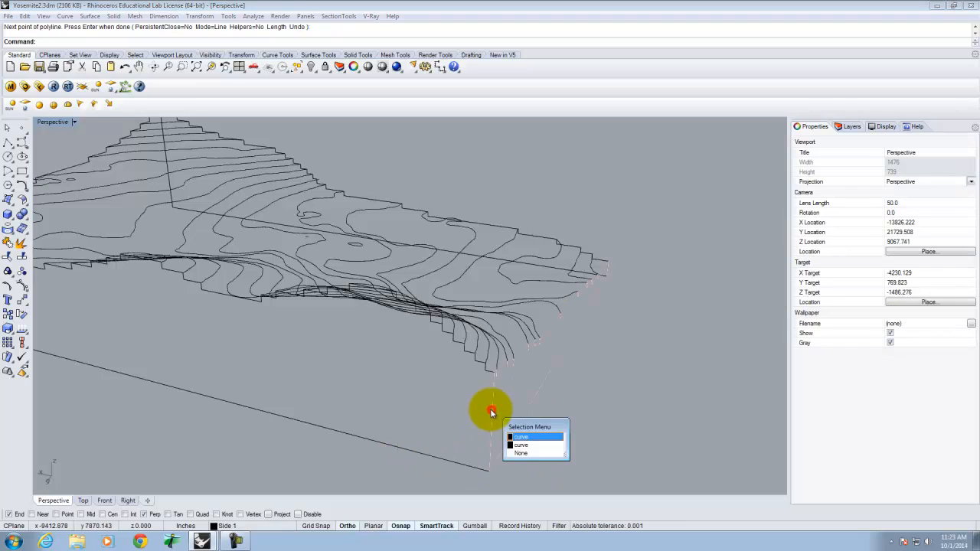
{"action": "left_click", "coordinate": [521, 446]}
{"action": "left_click", "coordinate": [440, 460], "text": "shift"}
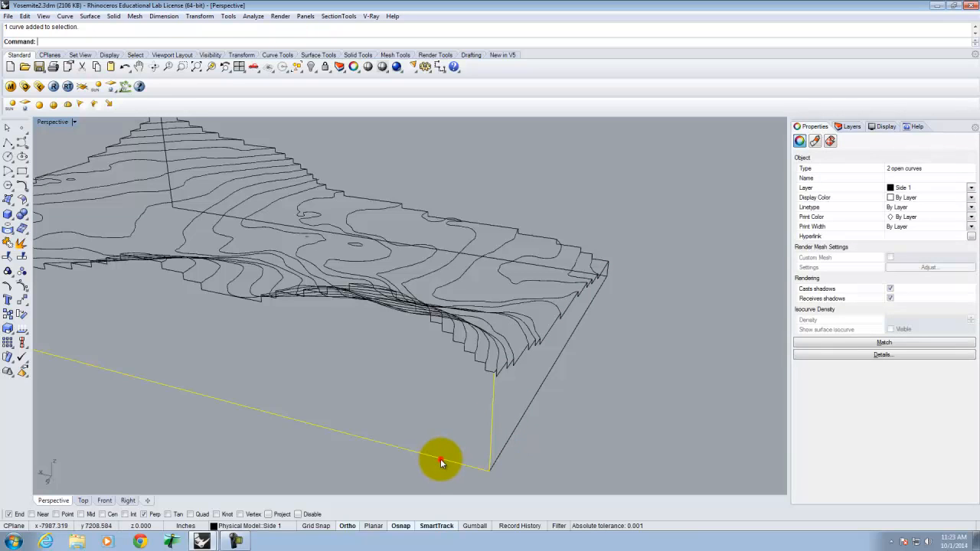
{"action": "left_click", "coordinate": [468, 354], "text": "shift"}
{"action": "scroll", "coordinate": [590, 369], "scroll_direction": "down", "scroll_amount": 8}
{"action": "scroll", "coordinate": [298, 332], "scroll_direction": "up", "scroll_amount": 7}
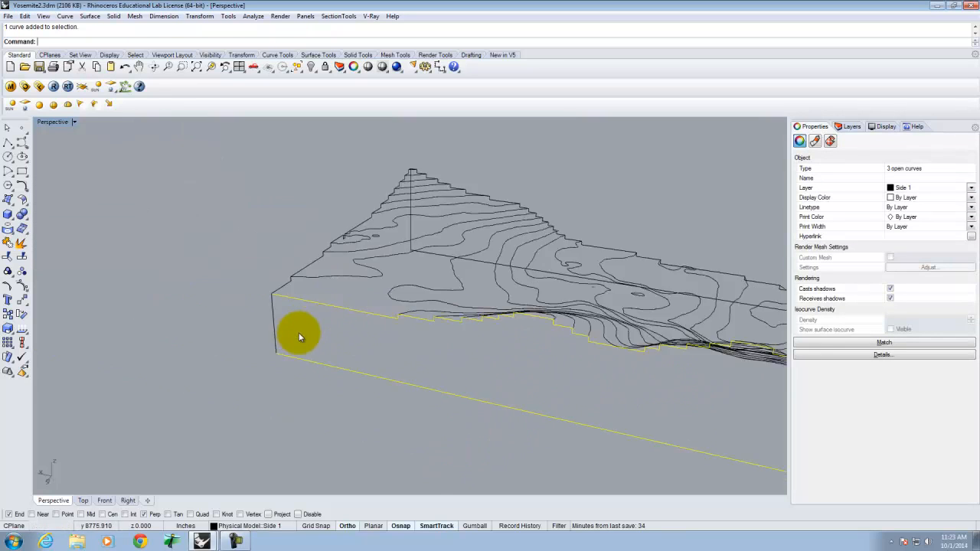
{"action": "left_click", "coordinate": [268, 324], "text": "shift"}
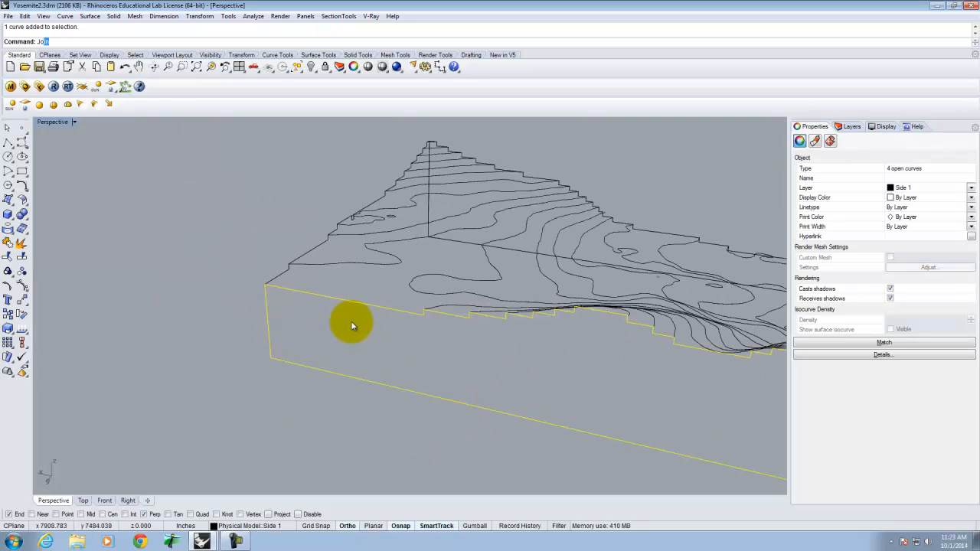
{"action": "type", "text": "Jo"}
{"action": "key", "text": "Return"}
- Draw the east side's base line between the bottom ends of the southeast and northeast vertical edges
{"action": "right_click_drag", "start_coordinate": [351, 321], "coordinate": [422, 299]}
{"action": "right_click", "coordinate": [424, 296]}
{"action": "right_click_drag", "start_coordinate": [553, 363], "coordinate": [505, 355]}
{"action": "right_click", "coordinate": [505, 356]}
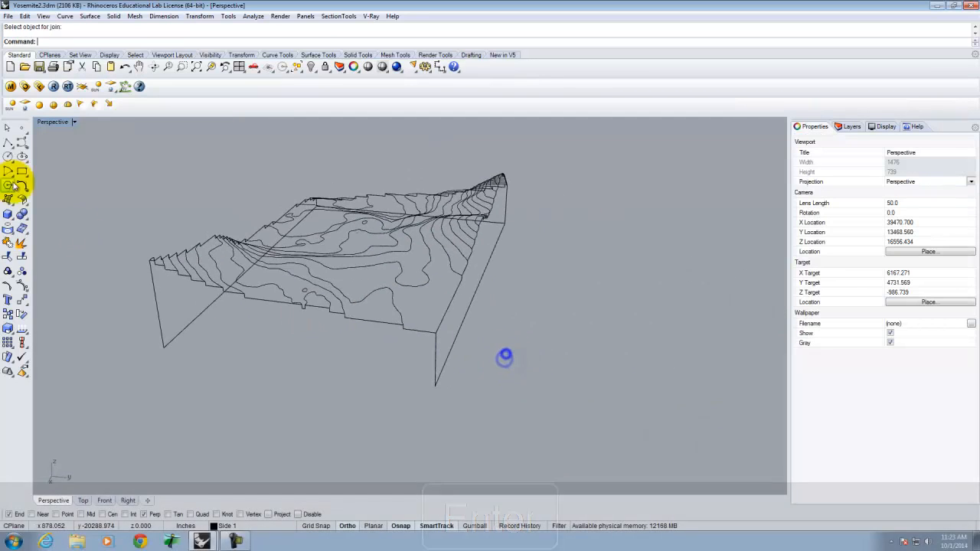
{"action": "left_click", "coordinate": [7, 143]}
{"action": "left_click", "coordinate": [164, 347]}
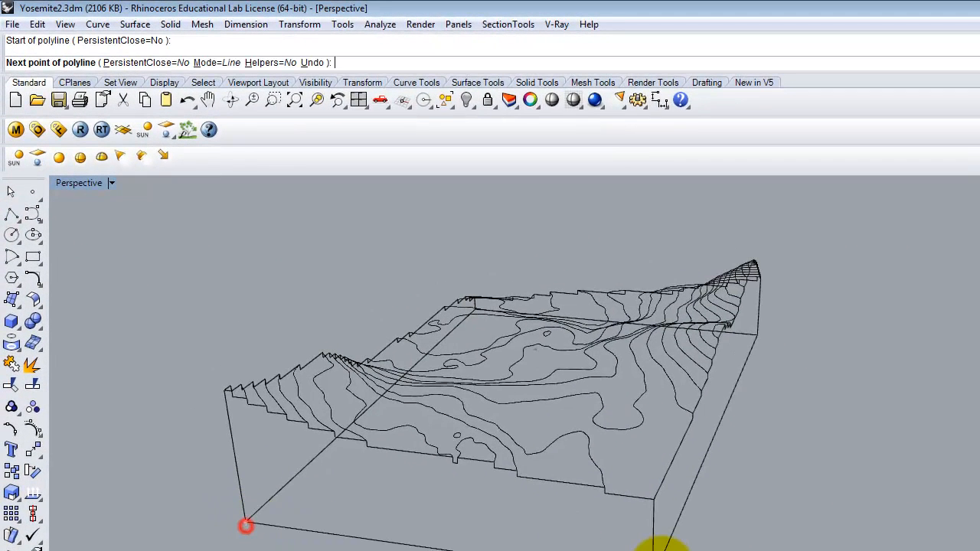
{"action": "left_click", "coordinate": [656, 550]}
{"action": "right_click", "coordinate": [655, 550]}
- Draw a vertical line for the east side at the northeast corner, from the base line's end to the terrain corner
{"action": "right_click", "coordinate": [652, 550]}
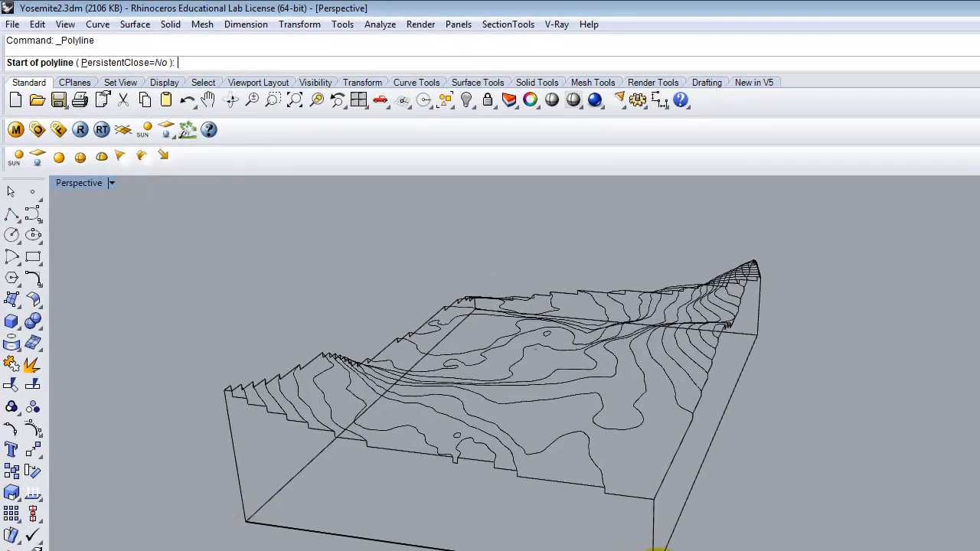
{"action": "left_click", "coordinate": [656, 550]}
{"action": "left_click", "coordinate": [656, 499]}
{"action": "right_click", "coordinate": [657, 499]}
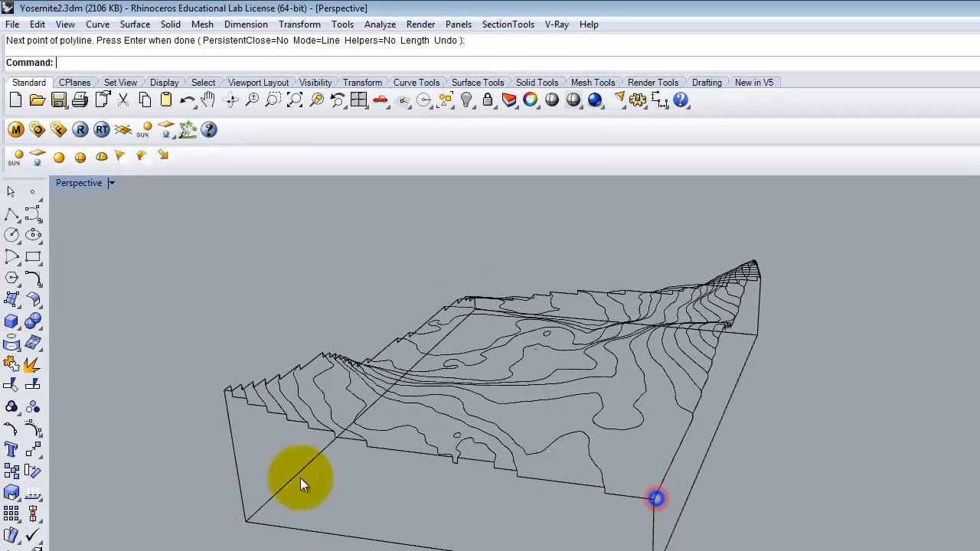
- Draw a vertical line for the east side at the southeast corner, from the base line's end to the terrain corner
{"action": "right_click", "coordinate": [234, 497]}
{"action": "left_click", "coordinate": [248, 521]}
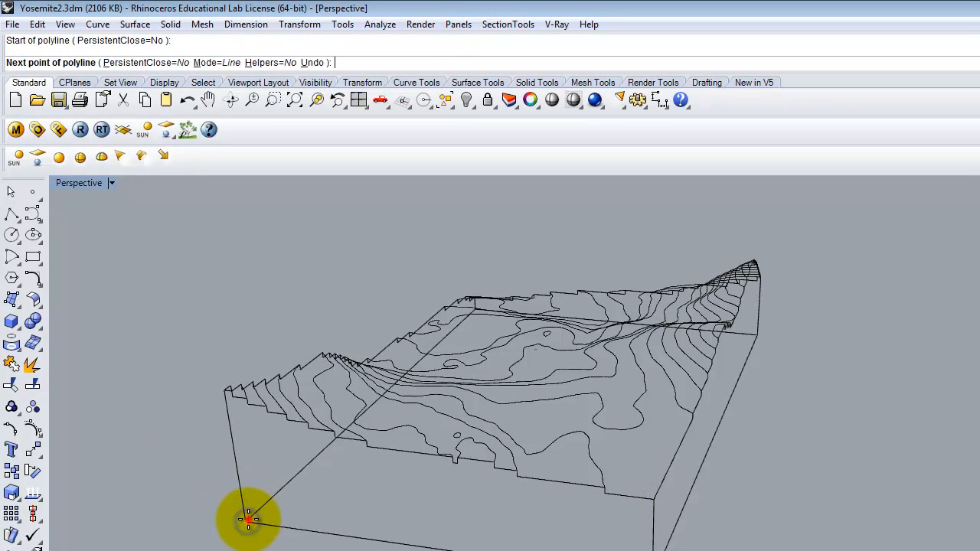
{"action": "left_click", "coordinate": [222, 396]}
{"action": "right_click", "coordinate": [222, 397]}
{"action": "right_click", "coordinate": [222, 397]}
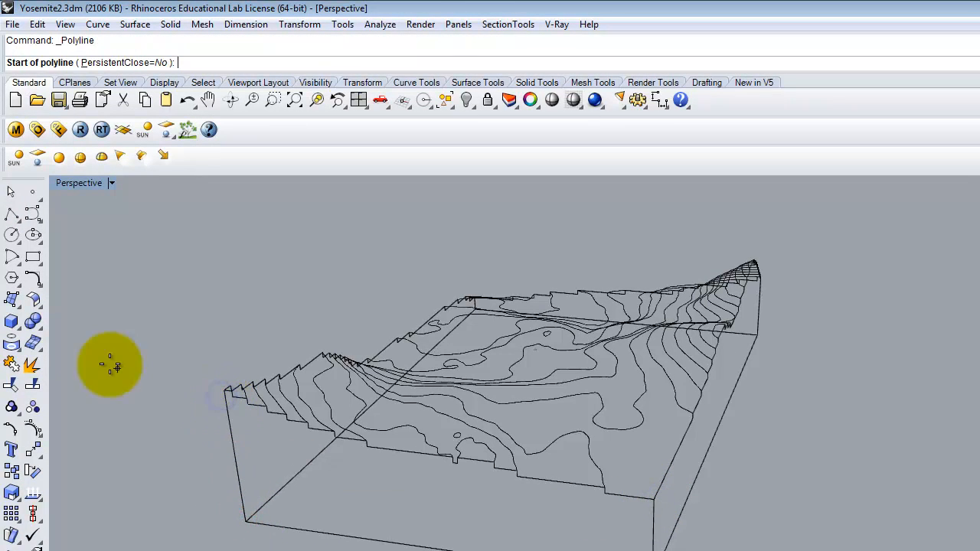
{"action": "left_click", "coordinate": [11, 194]}
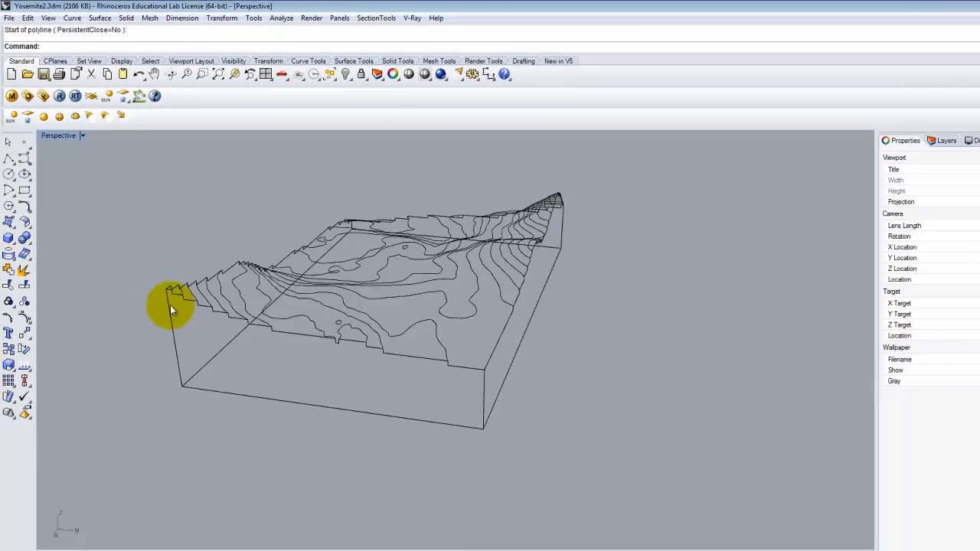
- Join the east side's stepped profile, base line and both vertical corner lines into one outline
{"action": "left_click", "coordinate": [170, 304]}
{"action": "left_click", "coordinate": [205, 331]}
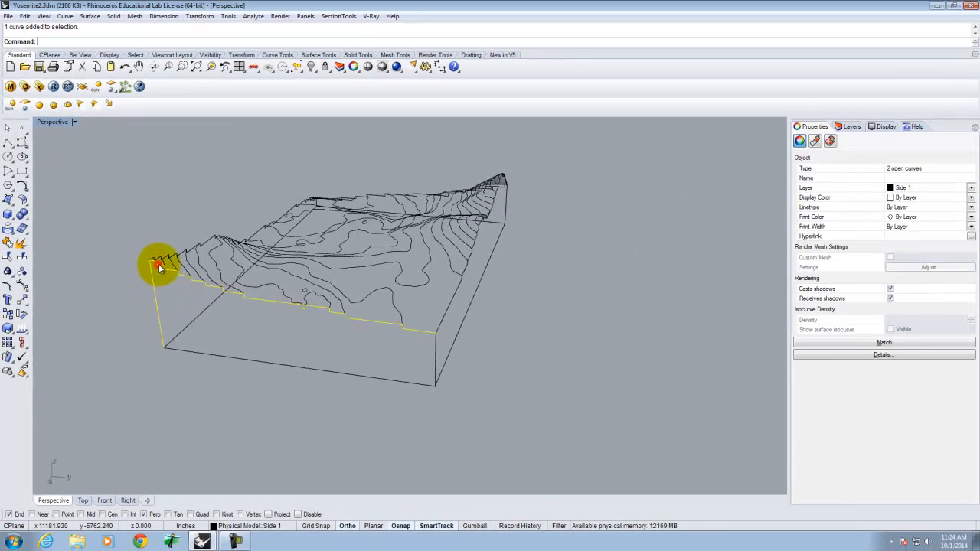
{"action": "left_click", "coordinate": [473, 375]}
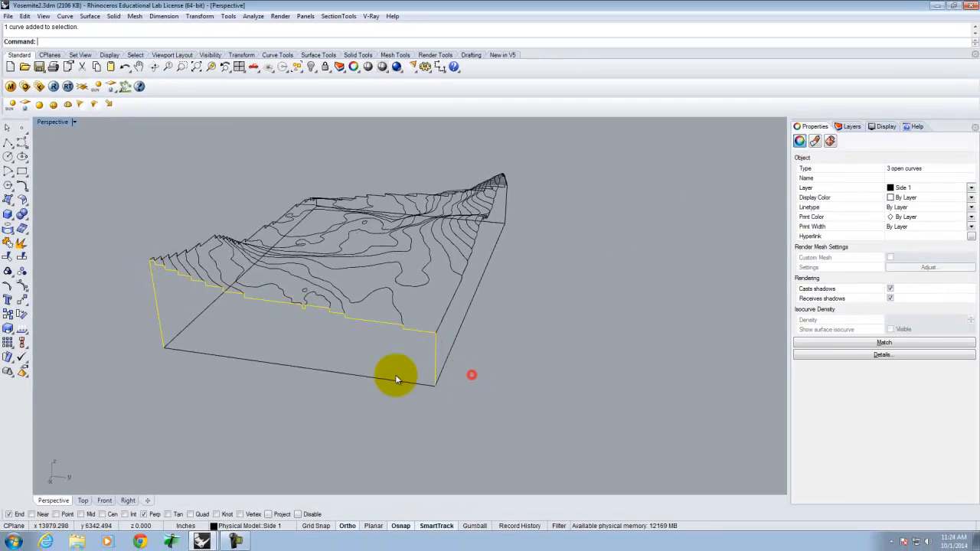
{"action": "left_click", "coordinate": [381, 379], "text": "shift"}
{"action": "key", "text": "Return"}
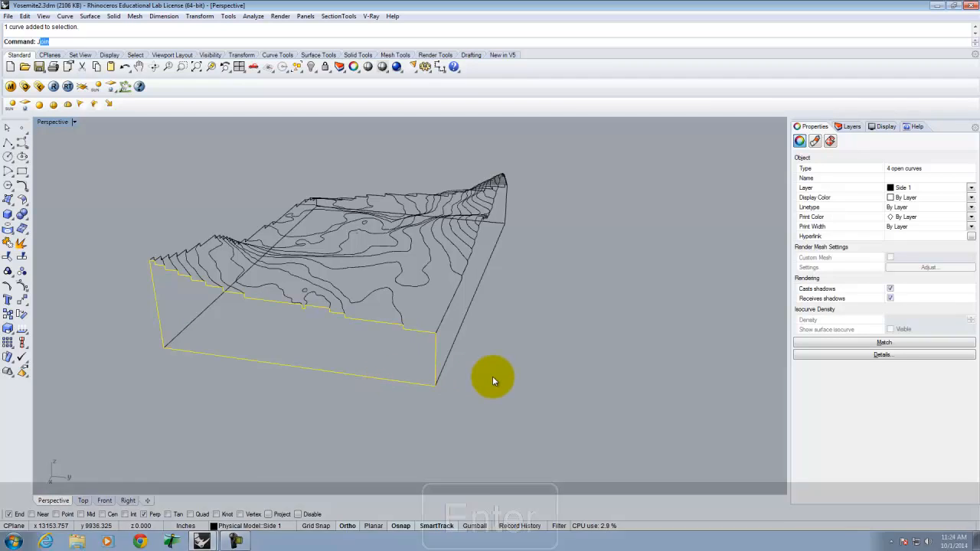
- Save the Yosemite2.3dm model with its four side outlines
{"action": "scroll", "coordinate": [497, 312], "scroll_direction": "down", "scroll_amount": 3}
{"action": "left_click", "coordinate": [577, 334]}
{"action": "right_click_drag", "start_coordinate": [577, 334], "coordinate": [390, 339]}
{"action": "scroll", "coordinate": [510, 360], "scroll_direction": "up", "scroll_amount": 3}
{"action": "right_click_drag", "start_coordinate": [510, 360], "coordinate": [564, 387]}
{"action": "right_click", "coordinate": [564, 388]}
{"action": "scroll", "coordinate": [400, 350], "scroll_direction": "down", "scroll_amount": 3}
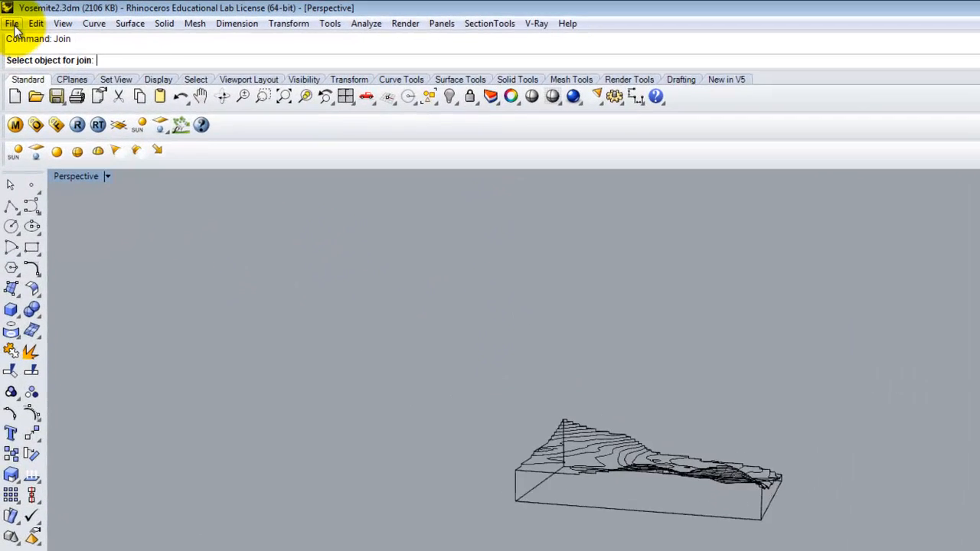
{"action": "left_click", "coordinate": [8, 17]}
{"action": "left_click", "coordinate": [36, 99]}
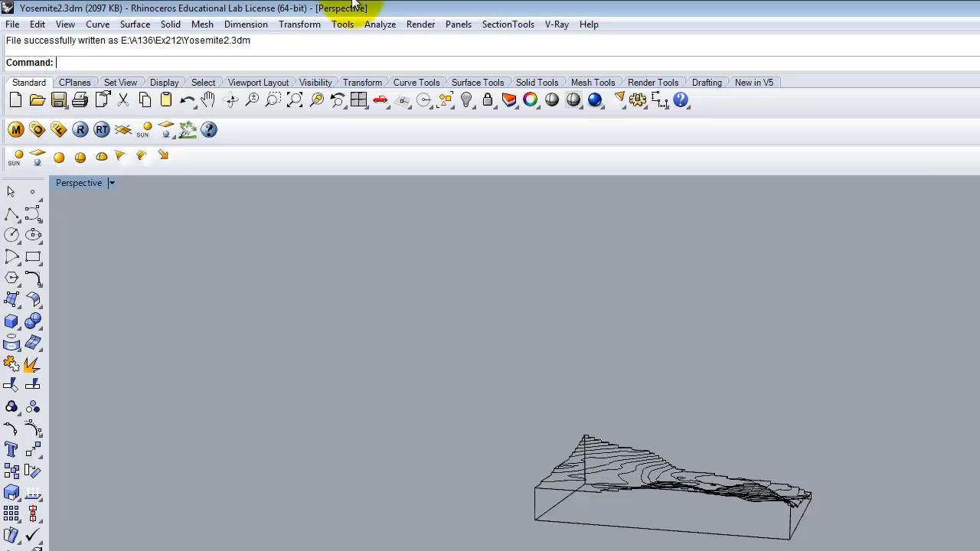
- Save a copy of the model as Yosemite2_lasercut.3dm in the Ex212 folder
{"action": "left_click", "coordinate": [13, 25]}
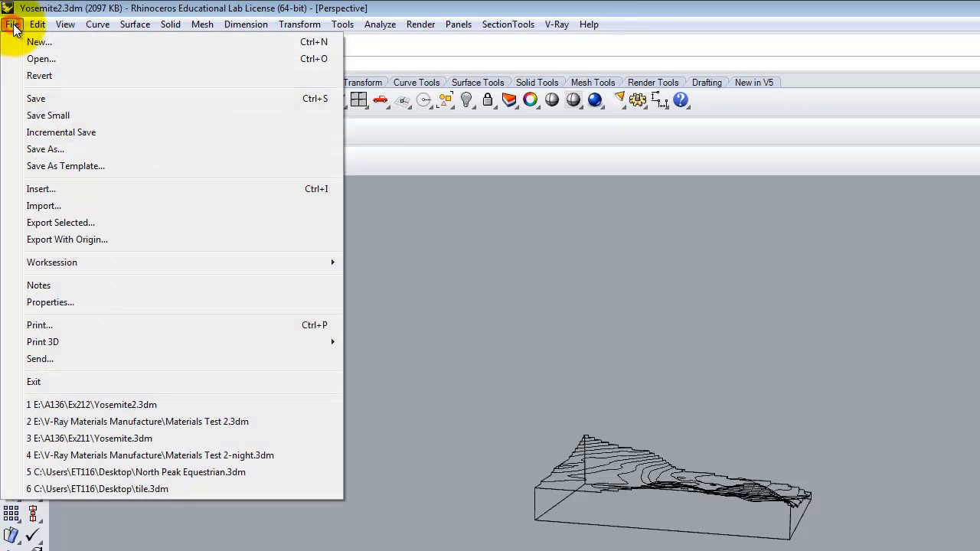
{"action": "left_click", "coordinate": [48, 148]}
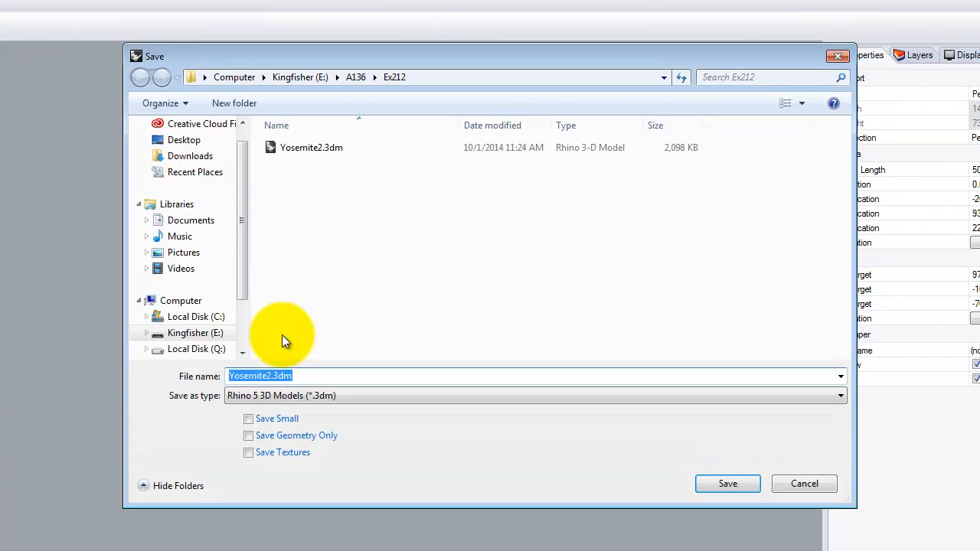
{"action": "left_click", "coordinate": [268, 376]}
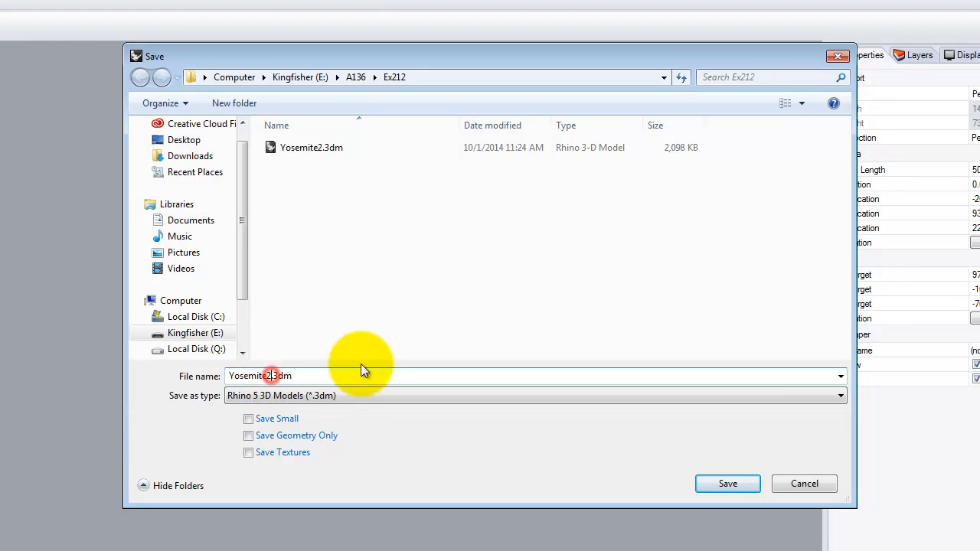
{"action": "type", "text": "_lasercut"}
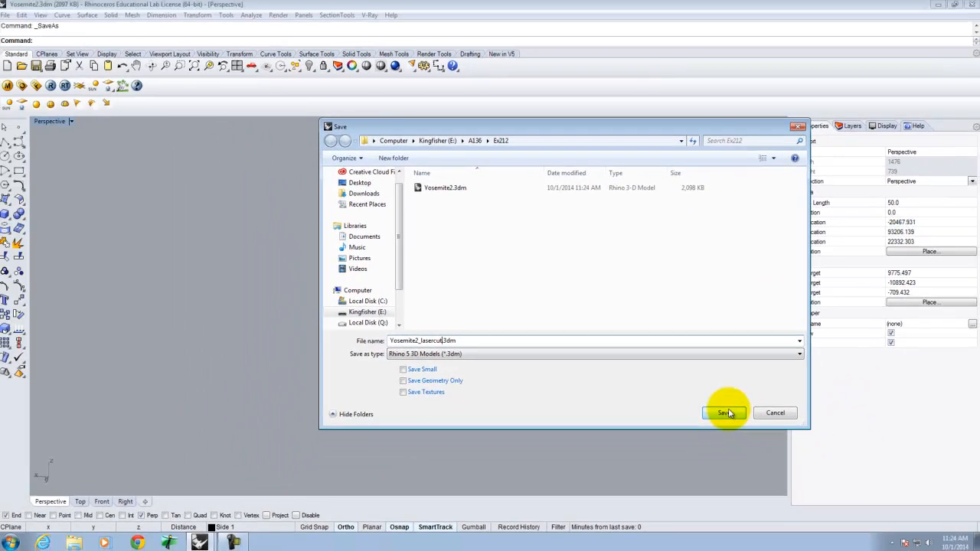
{"action": "left_click", "coordinate": [728, 484]}
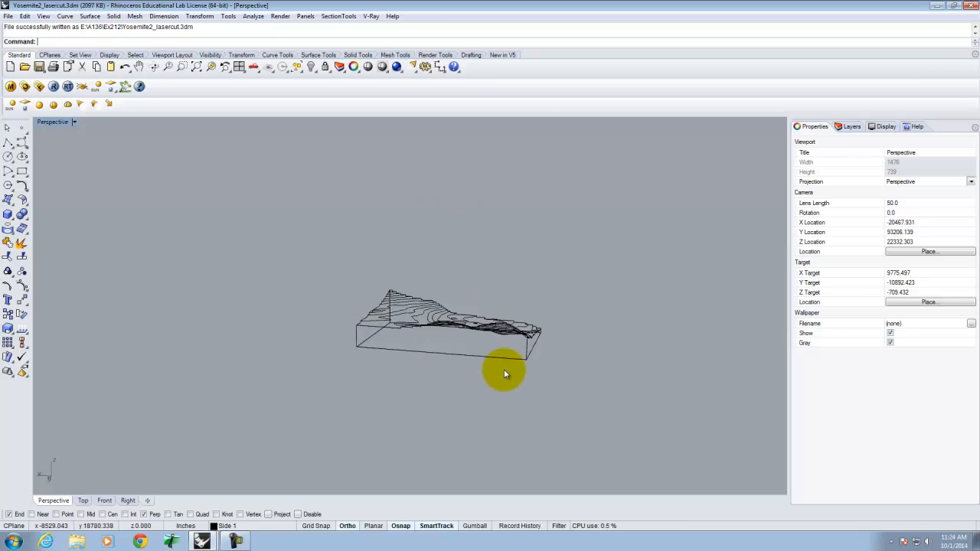
- Rotate the north side outline 90 degrees outward about its base line with Rotate 3-D, so it lies flat
{"action": "left_click", "coordinate": [521, 361]}
{"action": "right_click_drag", "start_coordinate": [558, 332], "coordinate": [347, 376]}
{"action": "scroll", "coordinate": [348, 376], "scroll_direction": "up", "scroll_amount": 5}
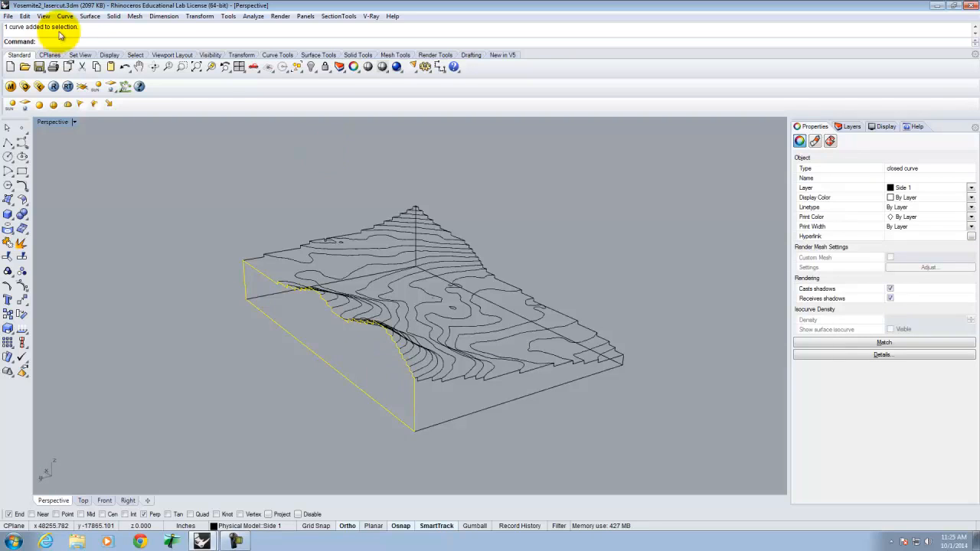
{"action": "left_click", "coordinate": [200, 16]}
{"action": "left_click", "coordinate": [214, 62]}
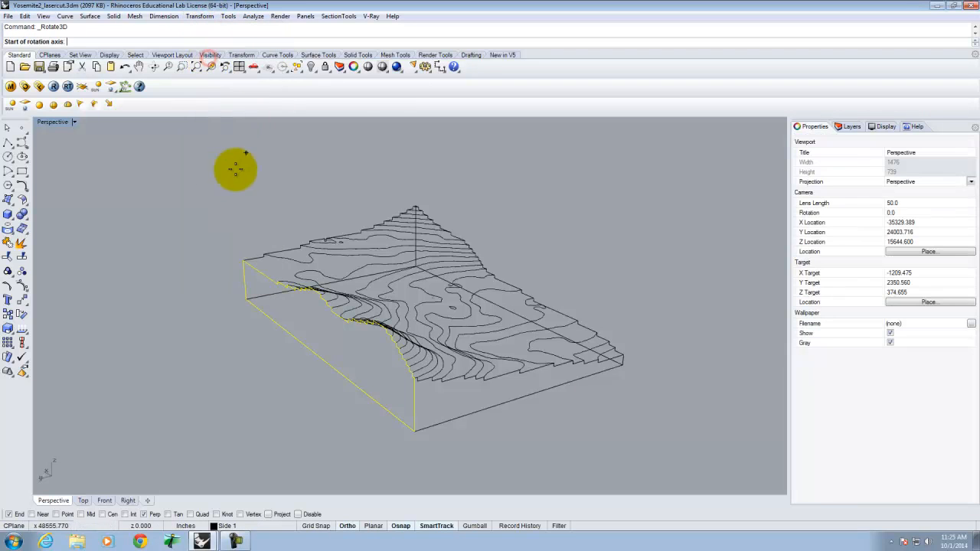
{"action": "left_click", "coordinate": [243, 303]}
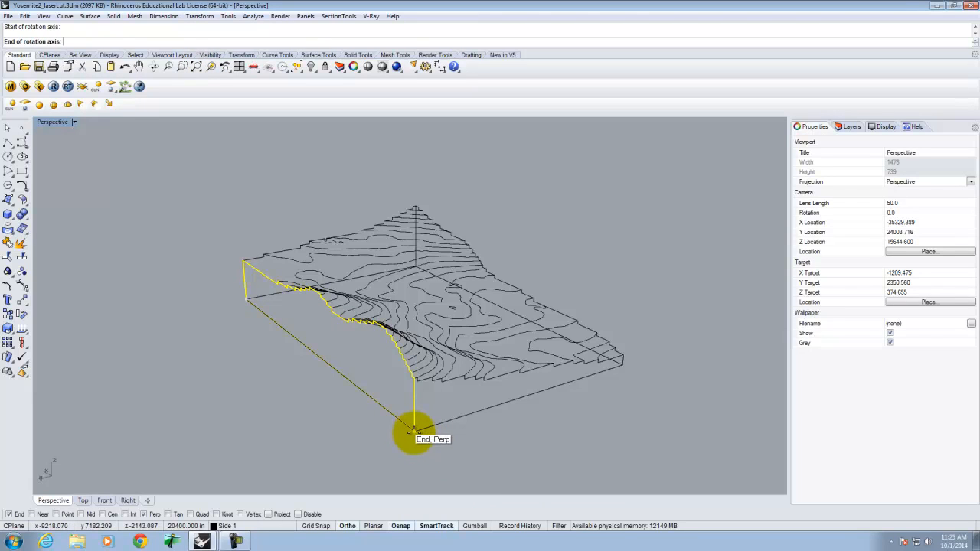
{"action": "left_click", "coordinate": [412, 431]}
{"action": "left_click", "coordinate": [243, 255]}
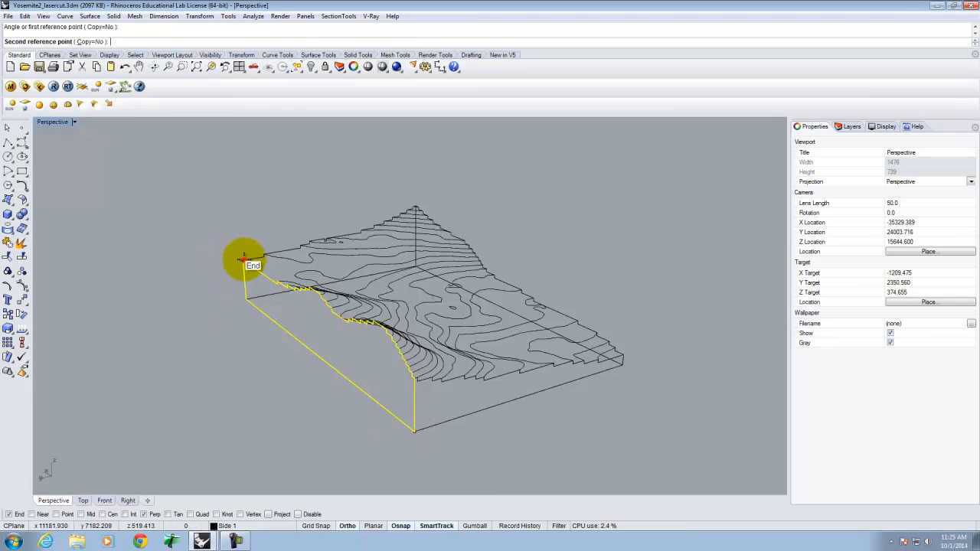
{"action": "left_click", "coordinate": [175, 271]}
- Rotate the west side outline 90 degrees outward about its base line so it lies flat
{"action": "left_click", "coordinate": [455, 422]}
{"action": "right_click", "coordinate": [454, 422]}
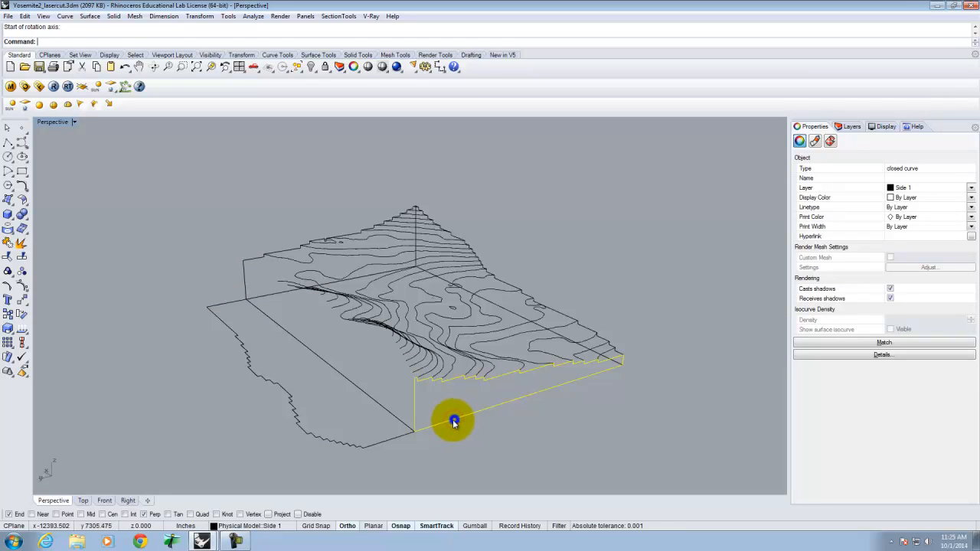
{"action": "left_click", "coordinate": [415, 431]}
{"action": "left_click", "coordinate": [617, 368]}
{"action": "scroll", "coordinate": [423, 375], "scroll_direction": "up", "scroll_amount": 2}
{"action": "left_click", "coordinate": [423, 375]}
{"action": "scroll", "coordinate": [422, 375], "scroll_direction": "down", "scroll_amount": 3}
{"action": "right_click", "coordinate": [497, 376]}
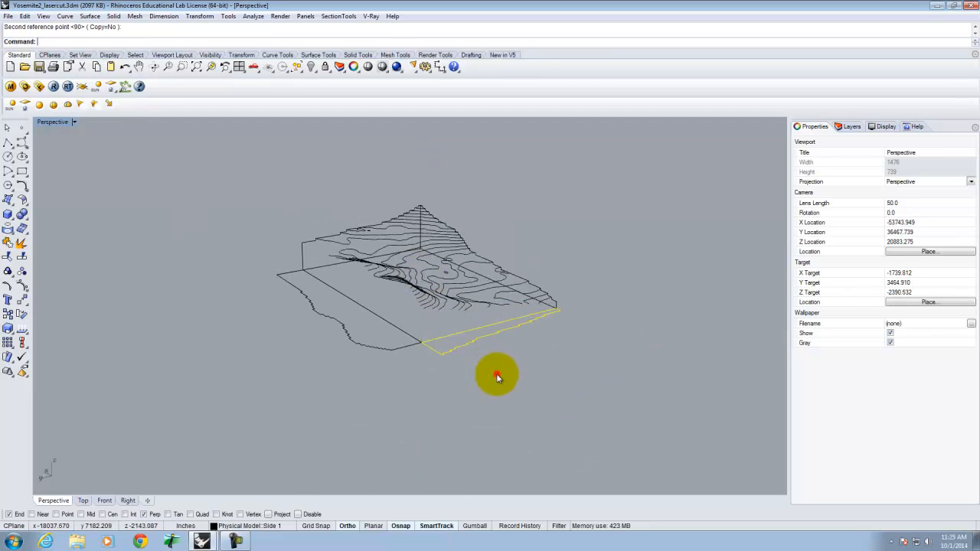
- Rotate the south side outline 90 degrees outward about its base line so it lies flat
{"action": "key", "text": "Return"}
{"action": "right_click_drag", "start_coordinate": [602, 319], "coordinate": [448, 339]}
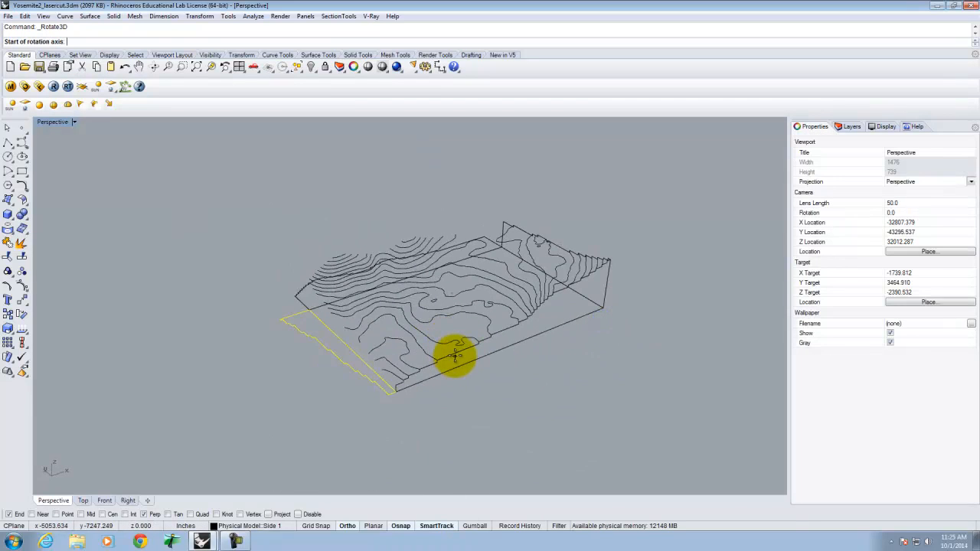
{"action": "key", "text": "Escape"}
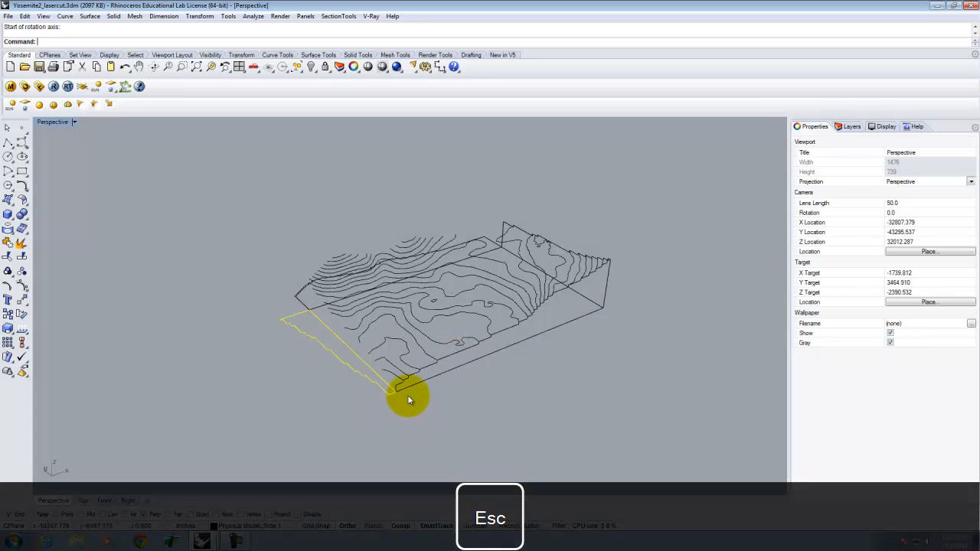
{"action": "left_click", "coordinate": [417, 370]}
{"action": "key", "text": "Return"}
{"action": "left_click", "coordinate": [401, 393]}
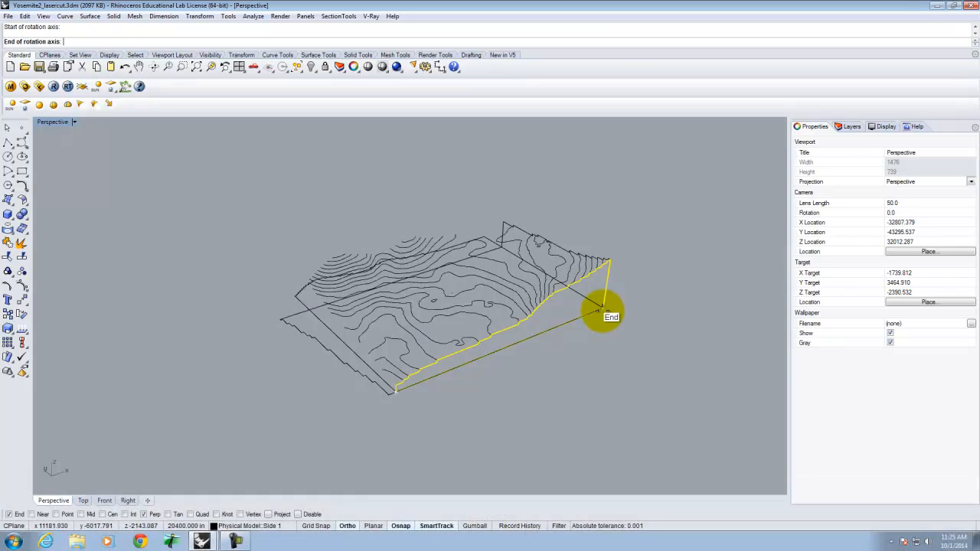
{"action": "left_click", "coordinate": [604, 309]}
{"action": "left_click", "coordinate": [390, 191]}
{"action": "left_click", "coordinate": [614, 390]}
- Rotate the east side outline 90 degrees outward about its base line so it lies flat
{"action": "scroll", "coordinate": [603, 367], "scroll_direction": "down", "scroll_amount": 6}
{"action": "right_click_drag", "start_coordinate": [539, 365], "coordinate": [409, 377]}
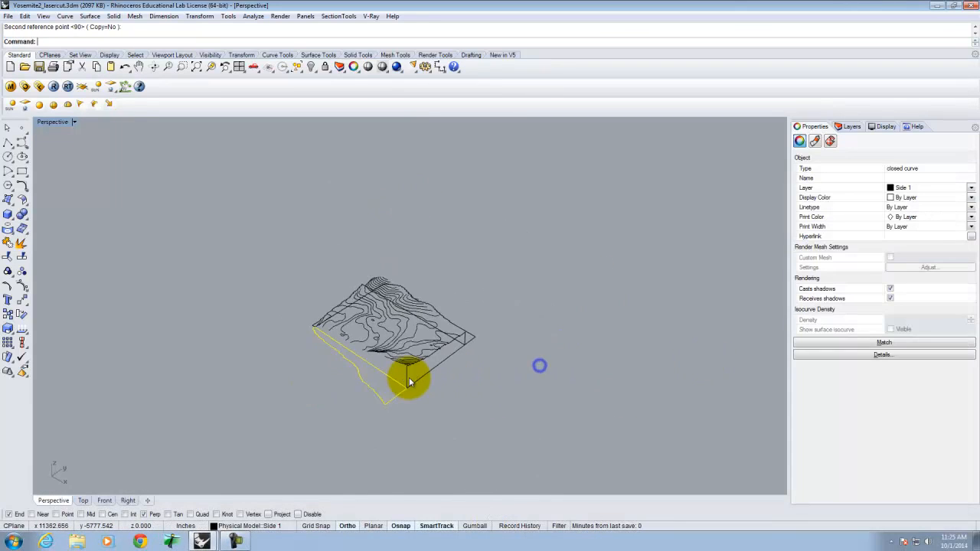
{"action": "scroll", "coordinate": [409, 377], "scroll_direction": "up", "scroll_amount": 6}
{"action": "left_click", "coordinate": [404, 375]}
{"action": "key", "text": "Return"}
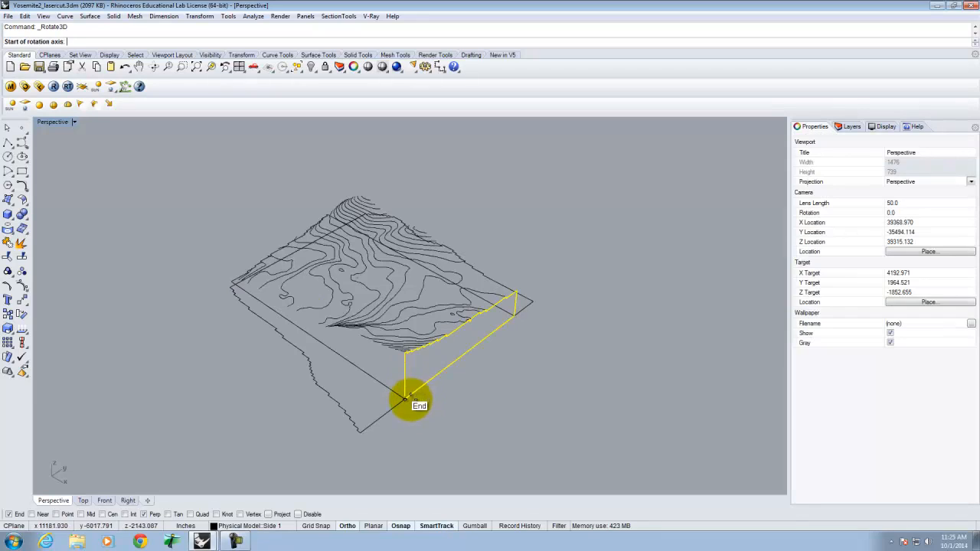
{"action": "left_click", "coordinate": [406, 398]}
{"action": "left_click", "coordinate": [517, 315]}
{"action": "left_click", "coordinate": [421, 196]}
{"action": "key", "text": "Escape"}
{"action": "key", "text": "Escape"}
- Switch to the four-viewport layout and examine the flattened side outlines around the terrain in the Top view
{"action": "double_click", "coordinate": [51, 124]}
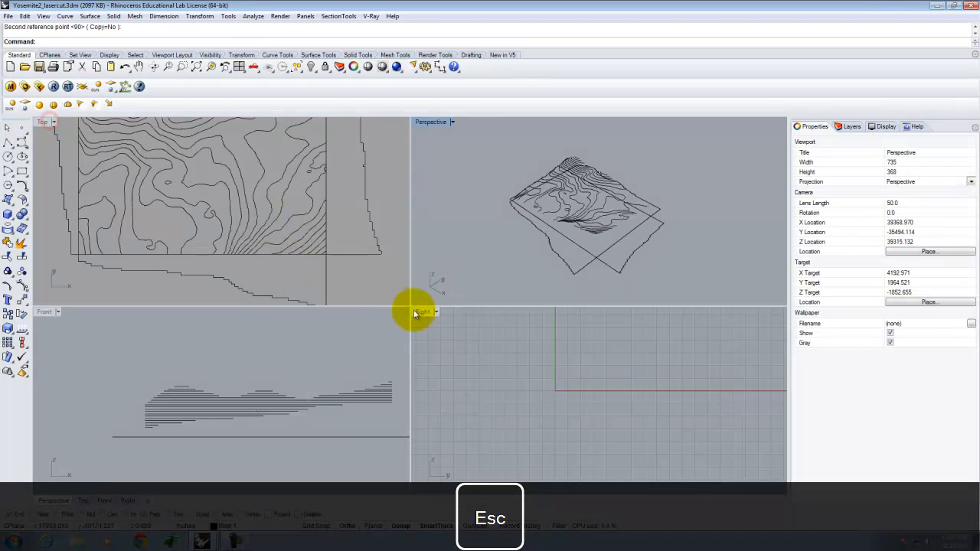
{"action": "scroll", "coordinate": [415, 312], "scroll_direction": "down", "scroll_amount": 4}
{"action": "scroll", "coordinate": [346, 257], "scroll_direction": "down", "scroll_amount": 10}
{"action": "left_click", "coordinate": [350, 248]}
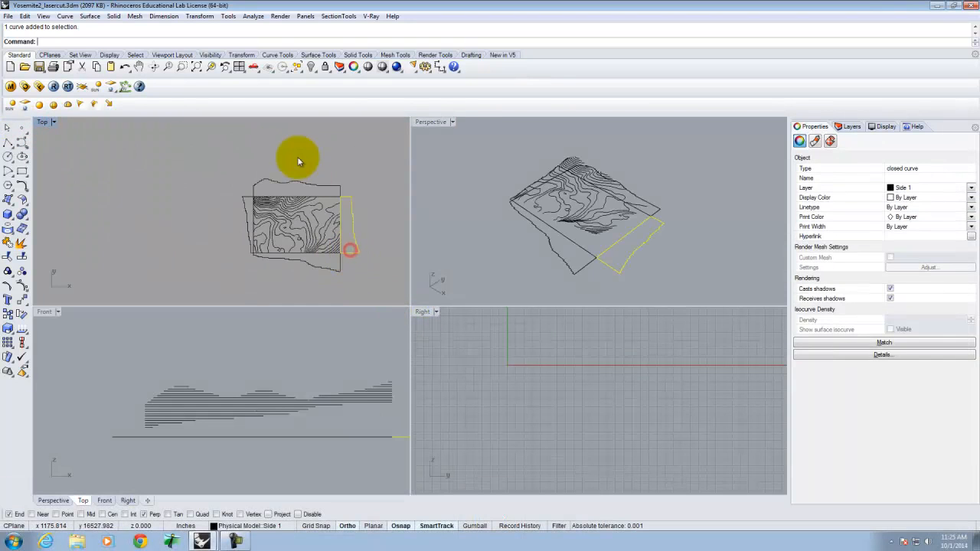
{"action": "left_click", "coordinate": [295, 179]}
{"action": "left_click", "coordinate": [240, 200]}
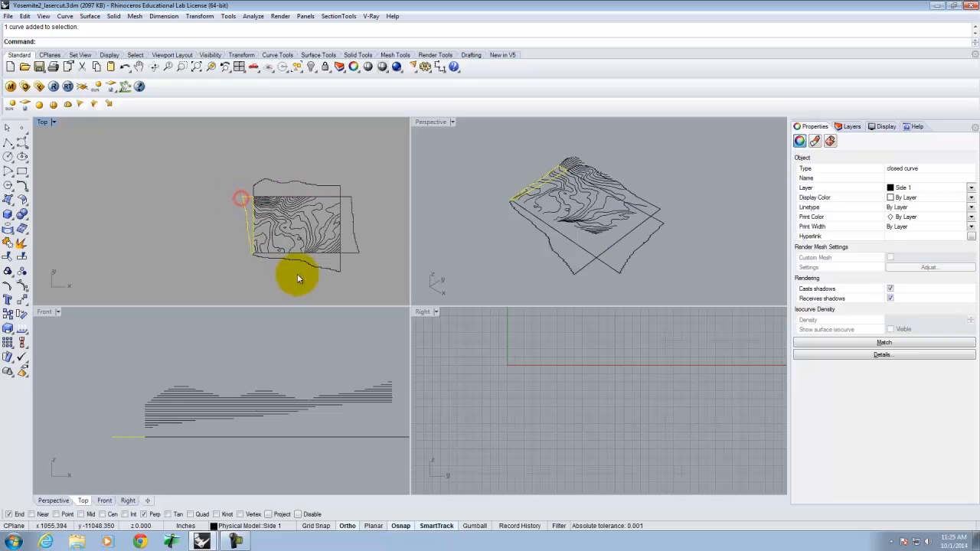
{"action": "left_click", "coordinate": [304, 260]}
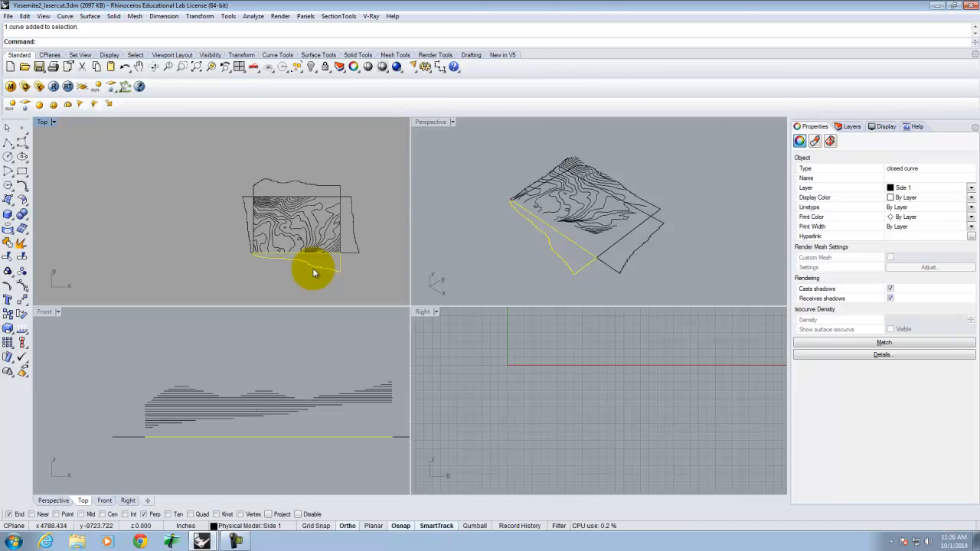
{"action": "scroll", "coordinate": [186, 245], "scroll_direction": "down", "scroll_amount": 2}
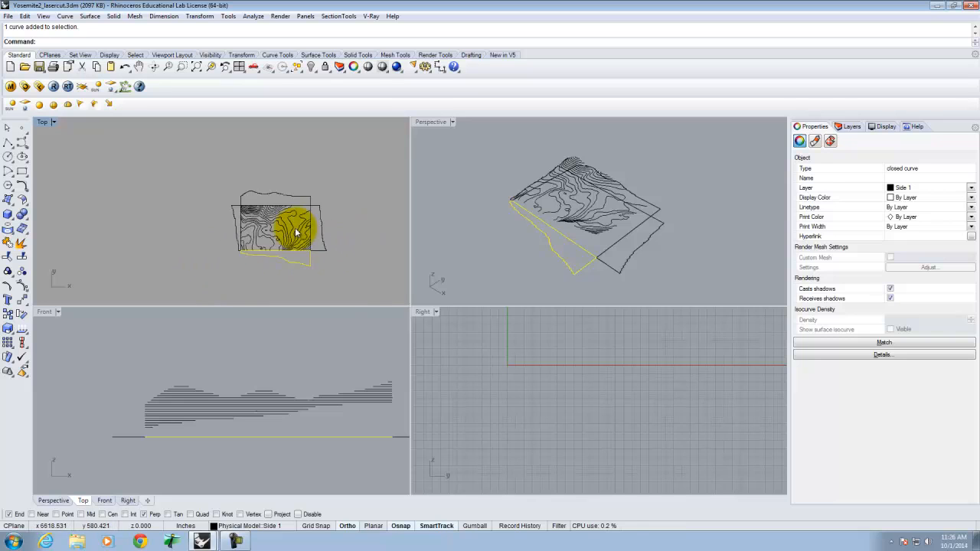
{"action": "scroll", "coordinate": [297, 233], "scroll_direction": "up", "scroll_amount": 2}
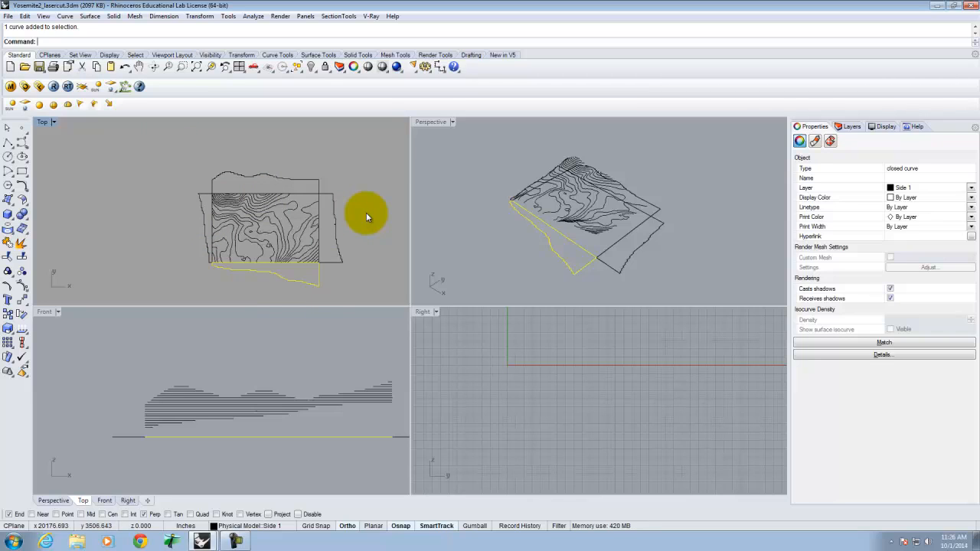
{"action": "left_click_drag", "start_coordinate": [161, 151], "coordinate": [363, 293]}
{"action": "left_click", "coordinate": [349, 192]}
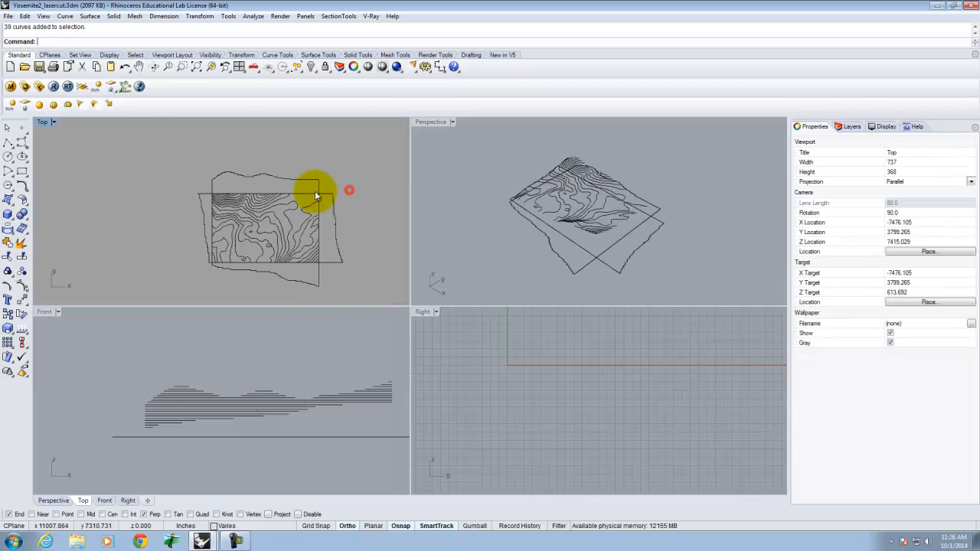
{"action": "scroll", "coordinate": [235, 222], "scroll_direction": "up", "scroll_amount": 3}
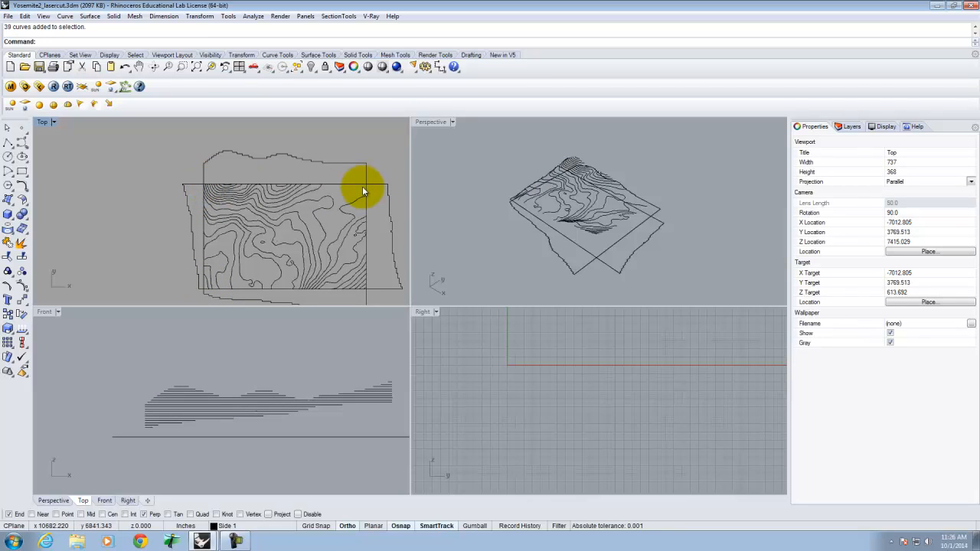
{"action": "scroll", "coordinate": [157, 166], "scroll_direction": "down", "scroll_amount": 2}
- Start a 3-D scale of all terrain contours and side outlines, with the origin at the terrain base's southwest corner
{"action": "left_click_drag", "start_coordinate": [153, 151], "coordinate": [351, 298]}
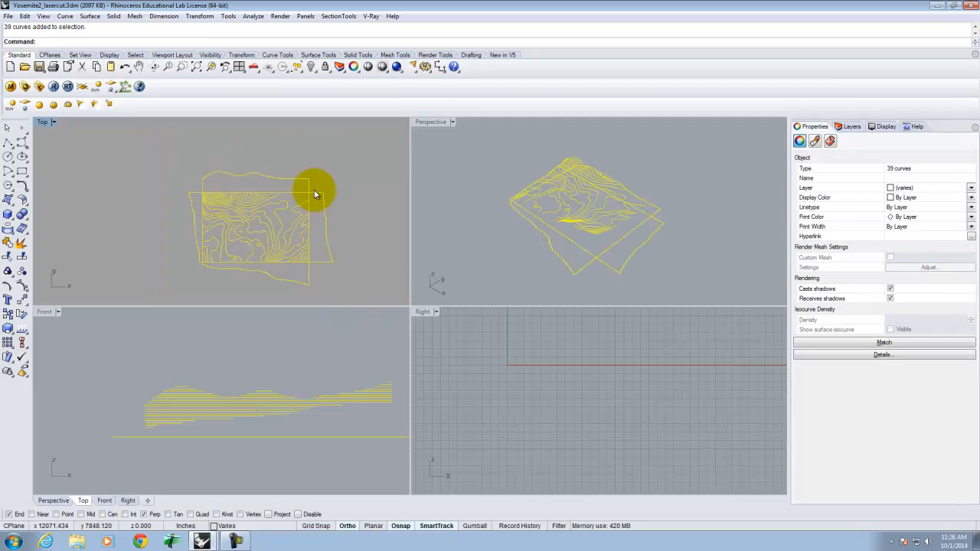
{"action": "right_click", "coordinate": [468, 198]}
{"action": "right_click_drag", "start_coordinate": [469, 198], "coordinate": [605, 193]}
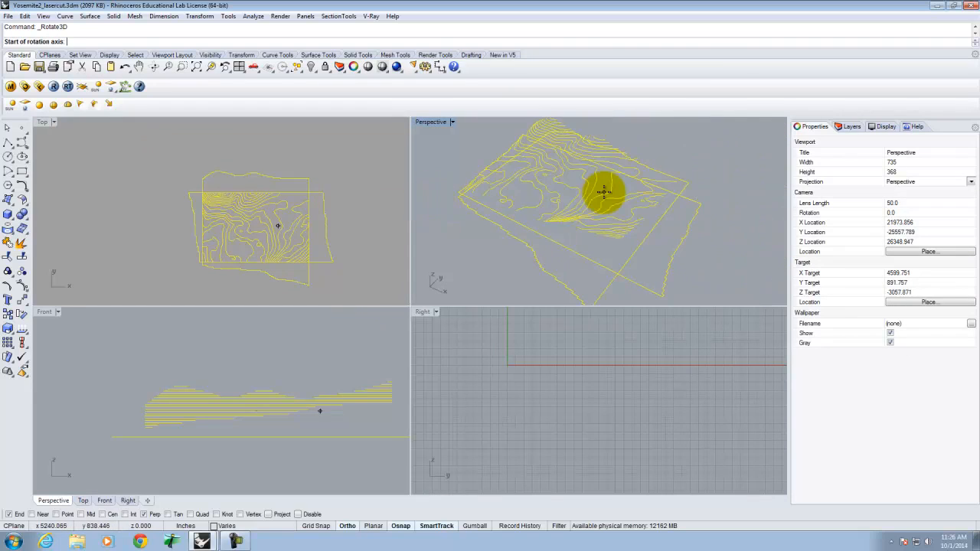
{"action": "key", "text": "Escape"}
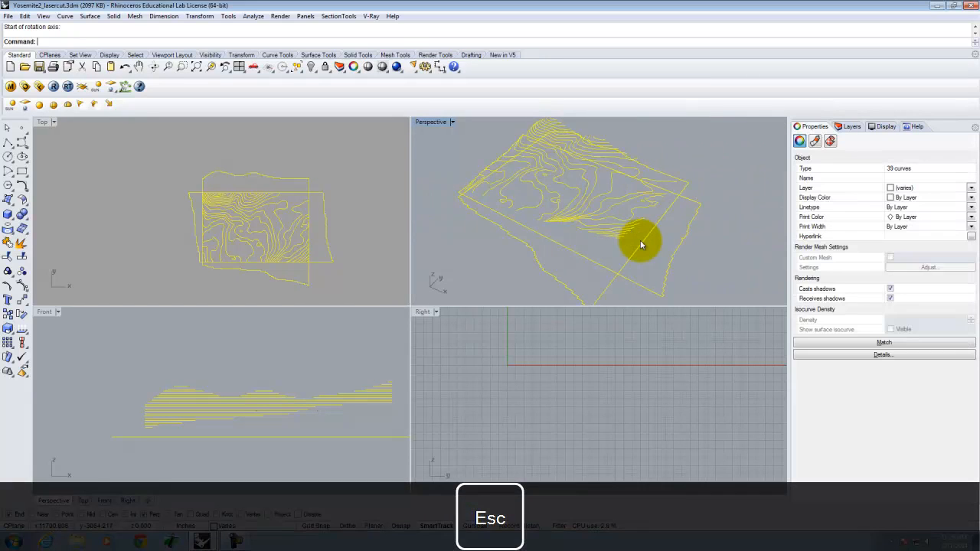
{"action": "left_click", "coordinate": [199, 16]}
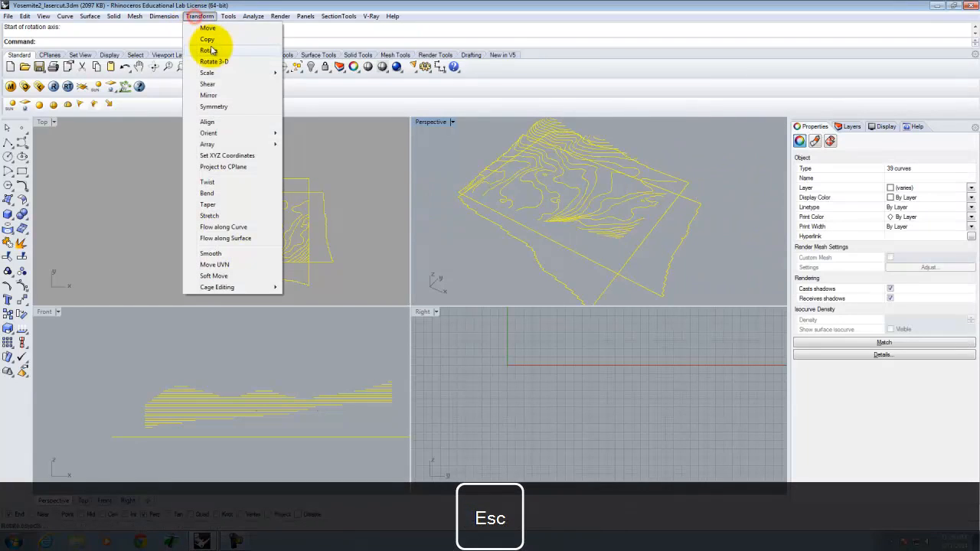
{"action": "mouse_move", "coordinate": [268, 73]}
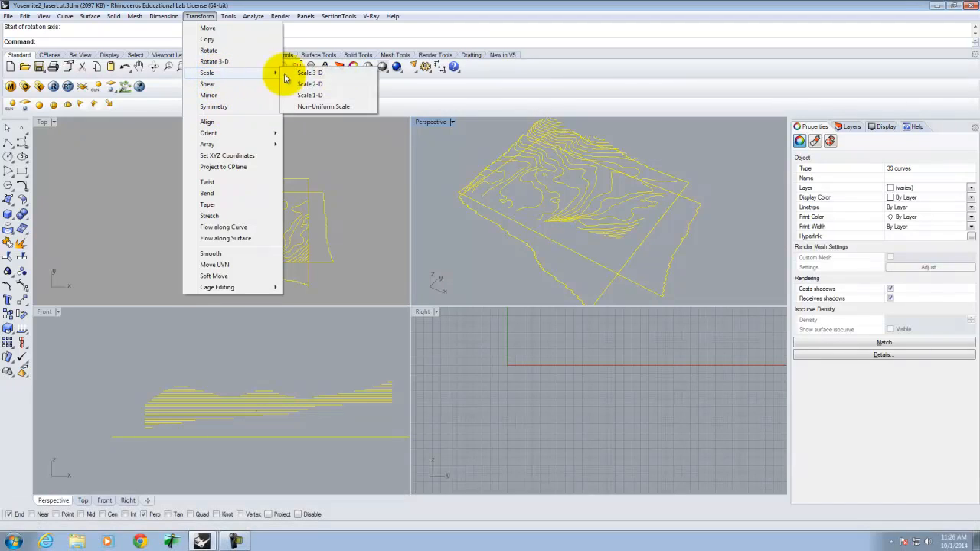
{"action": "left_click", "coordinate": [336, 76]}
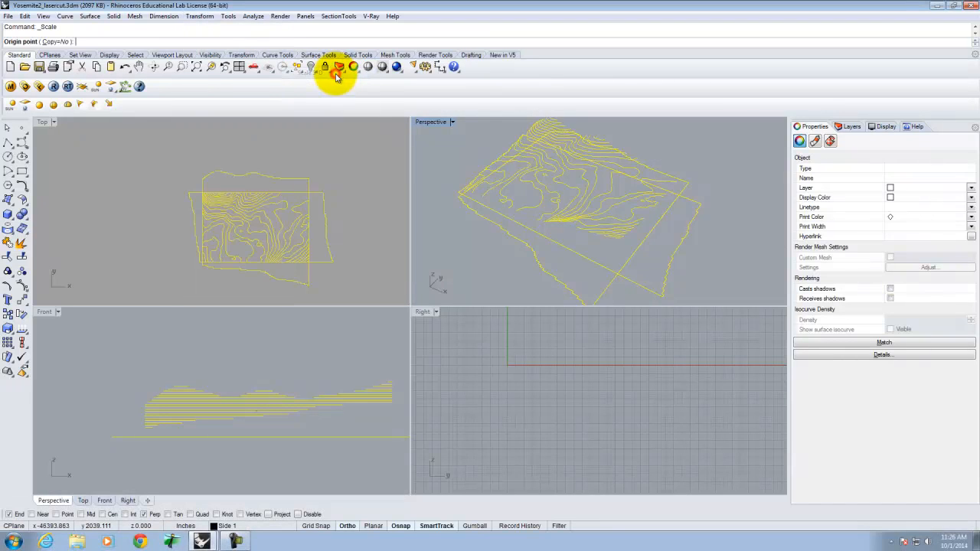
{"action": "scroll", "coordinate": [459, 201], "scroll_direction": "up", "scroll_amount": 3}
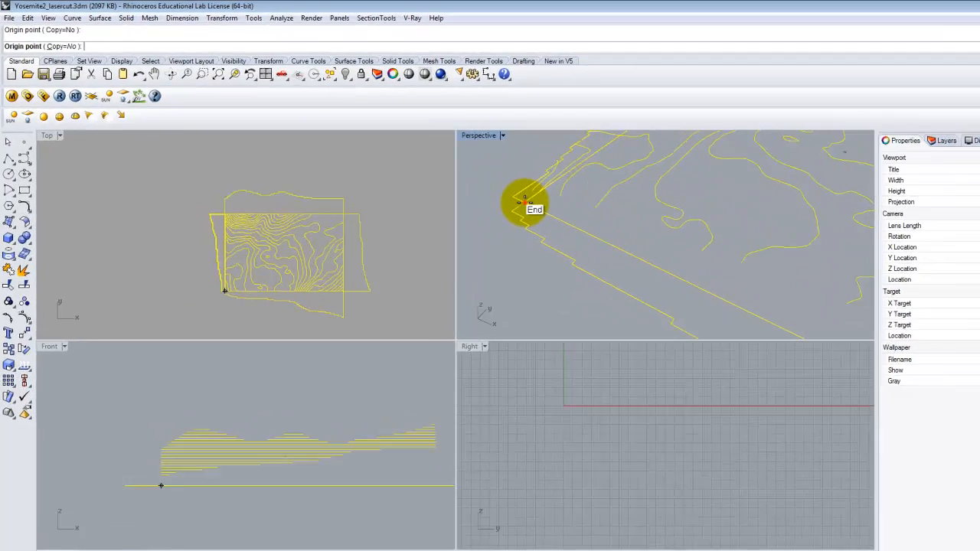
{"action": "left_click", "coordinate": [468, 180]}
{"action": "scroll", "coordinate": [452, 179], "scroll_direction": "down", "scroll_amount": 3}
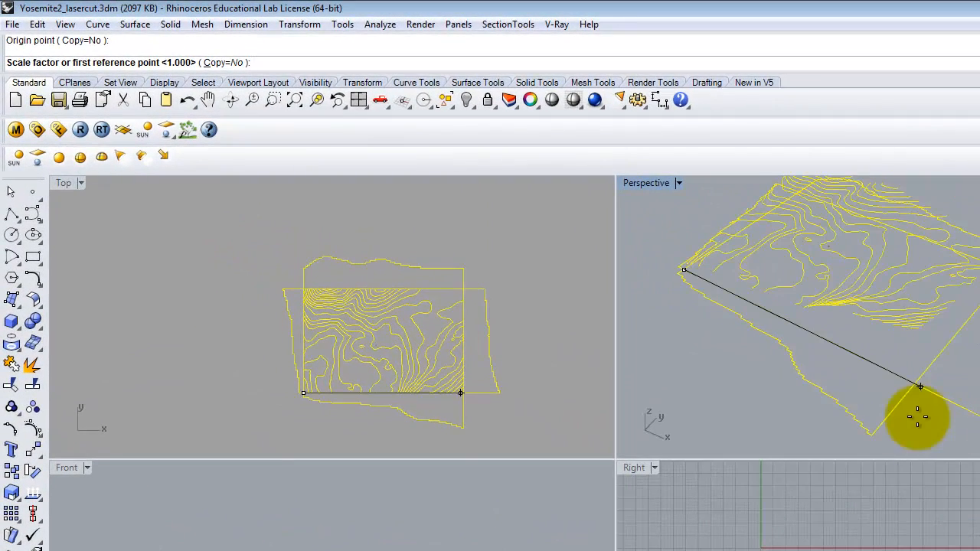
- Scale the selected terrain contours and side profiles so that the front edge of the terrain is 17" long
{"action": "left_click", "coordinate": [915, 375]}
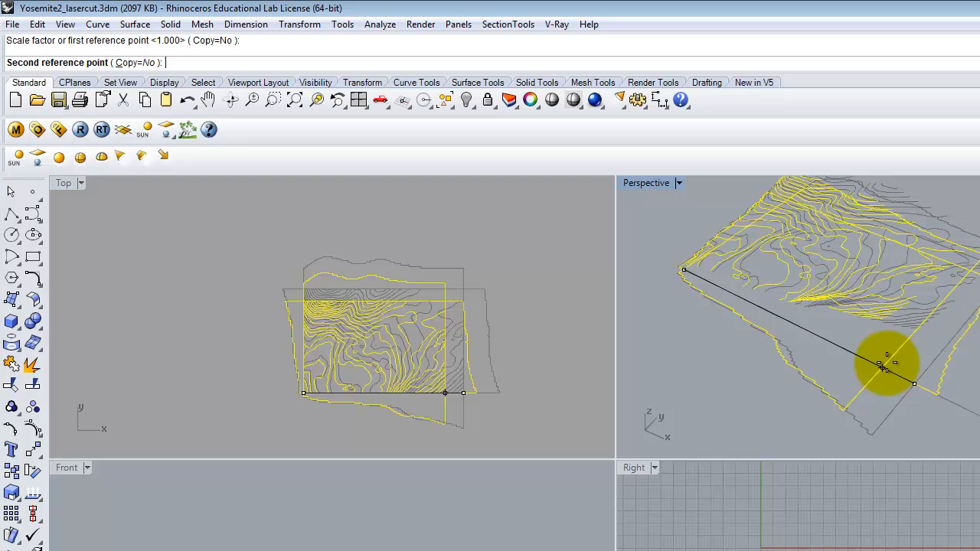
{"action": "type", "text": "1"}
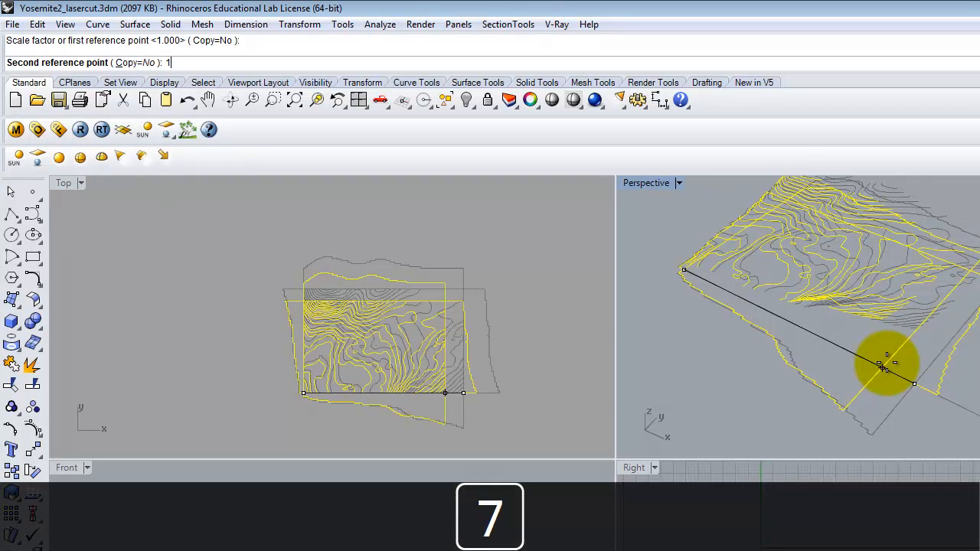
{"action": "type", "text": "7\""}
{"action": "key", "text": "Return"}
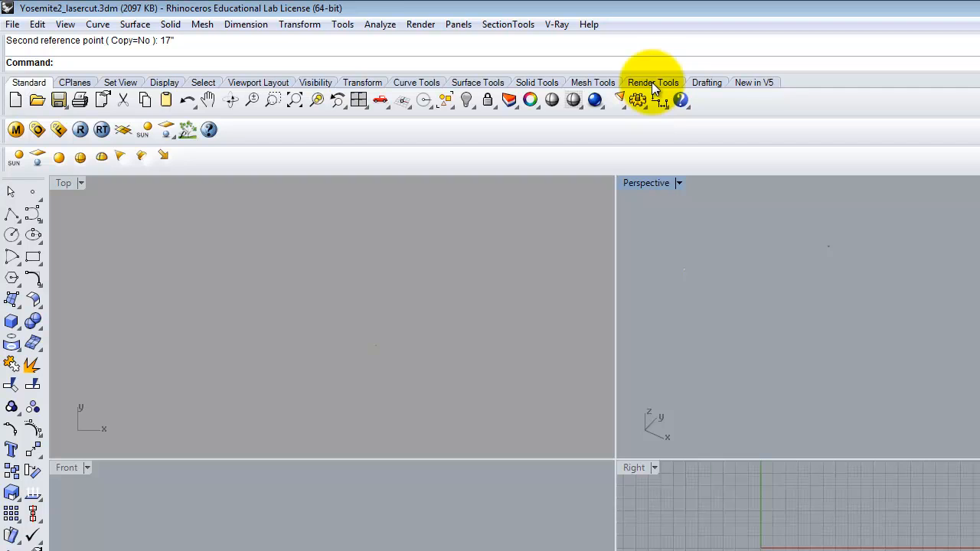
- Zoom all four viewports to the selected contours and side profiles
{"action": "type", "text": "z"}
{"action": "key", "text": "Return"}
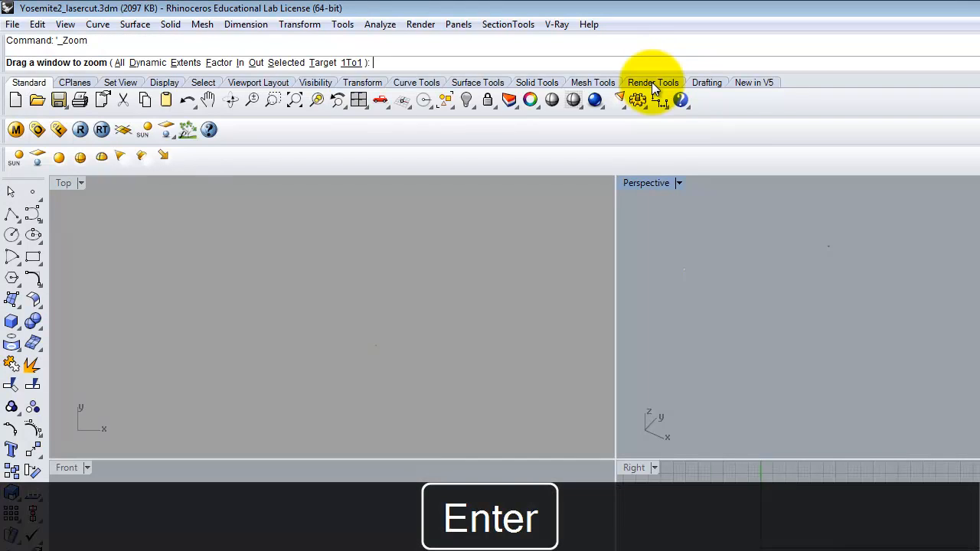
{"action": "key", "text": "Return"}
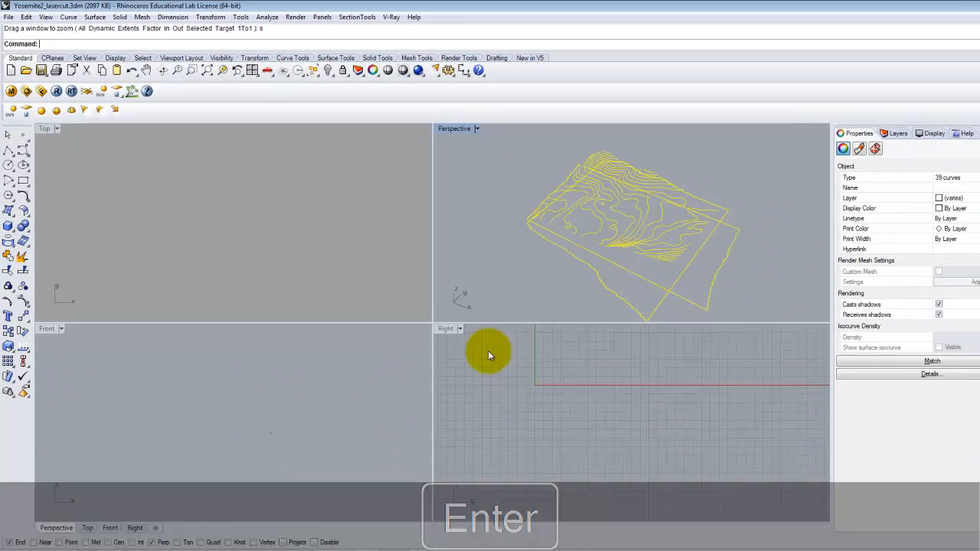
{"action": "scroll", "coordinate": [473, 367], "scroll_direction": "down", "scroll_amount": 5}
{"action": "scroll", "coordinate": [536, 375], "scroll_direction": "up", "scroll_amount": 2}
{"action": "key", "text": "Return"}
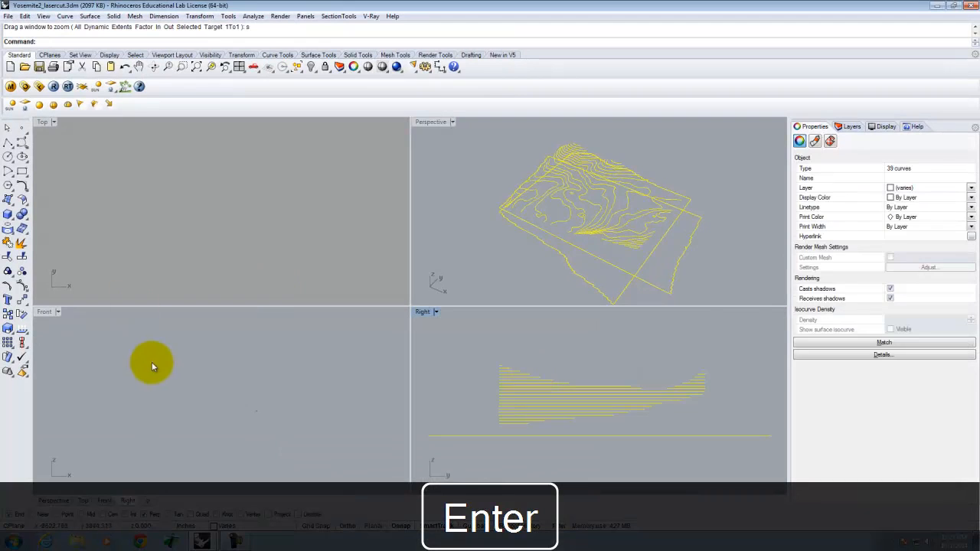
{"action": "left_click", "coordinate": [113, 350]}
{"action": "key", "text": "BackSpace"}
{"action": "key", "text": "Return"}
{"action": "type", "text": "s"}
{"action": "key", "text": "Return"}
{"action": "left_click", "coordinate": [149, 193]}
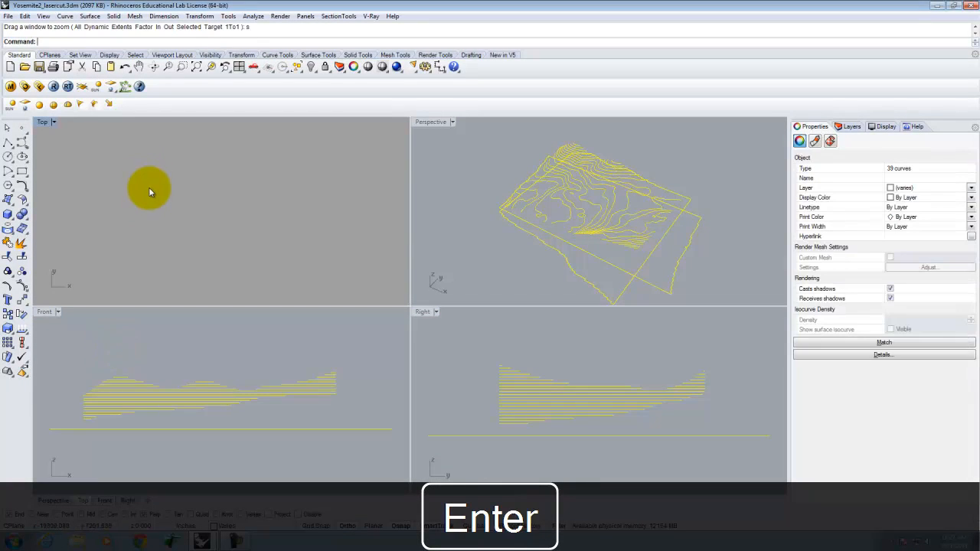
{"action": "key", "text": "Return"}
{"action": "type", "text": "s"}
{"action": "key", "text": "Return"}
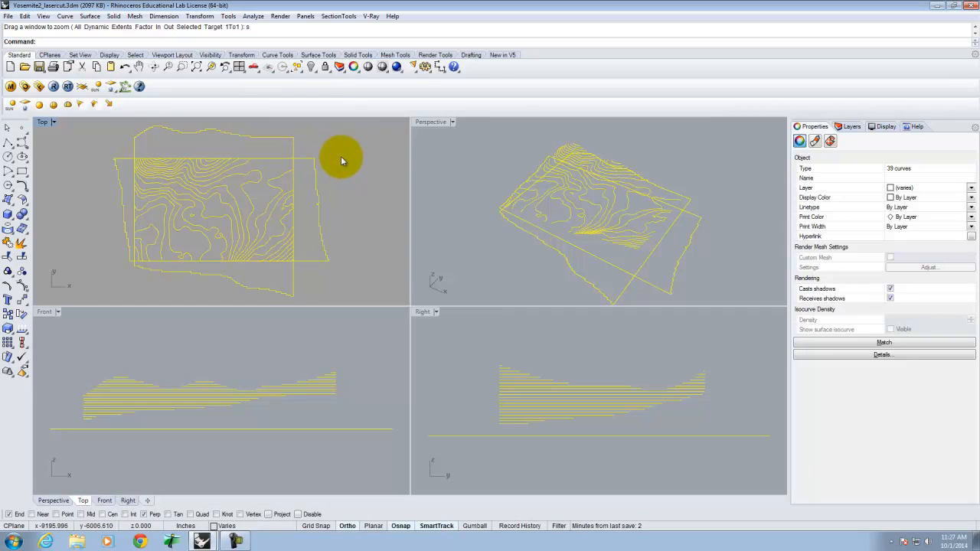
- Draw a 24" by 12" sheet rectangle beside the terrain curves in the Top view, with the curves deselected
{"action": "scroll", "coordinate": [339, 168], "scroll_direction": "down", "scroll_amount": 4}
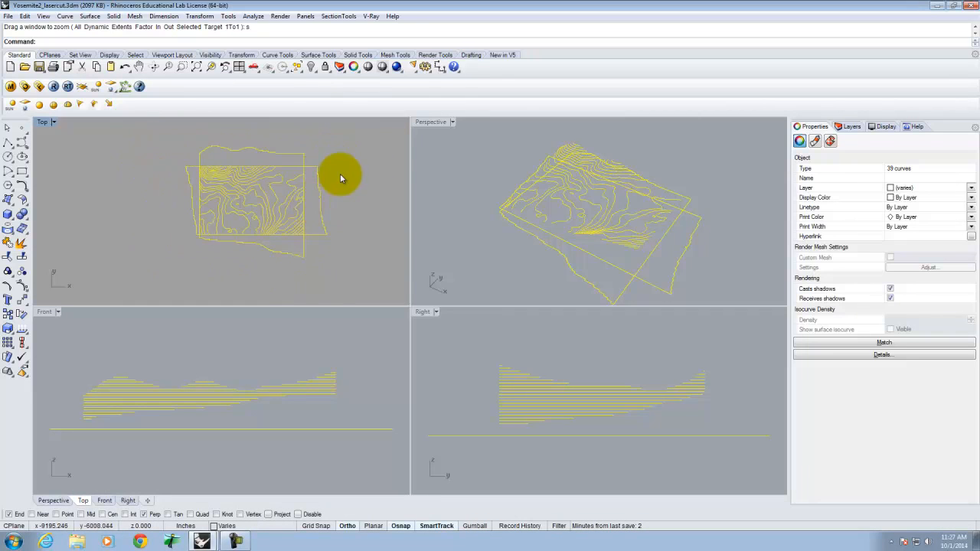
{"action": "left_click", "coordinate": [350, 215]}
{"action": "scroll", "coordinate": [141, 250], "scroll_direction": "down", "scroll_amount": 2}
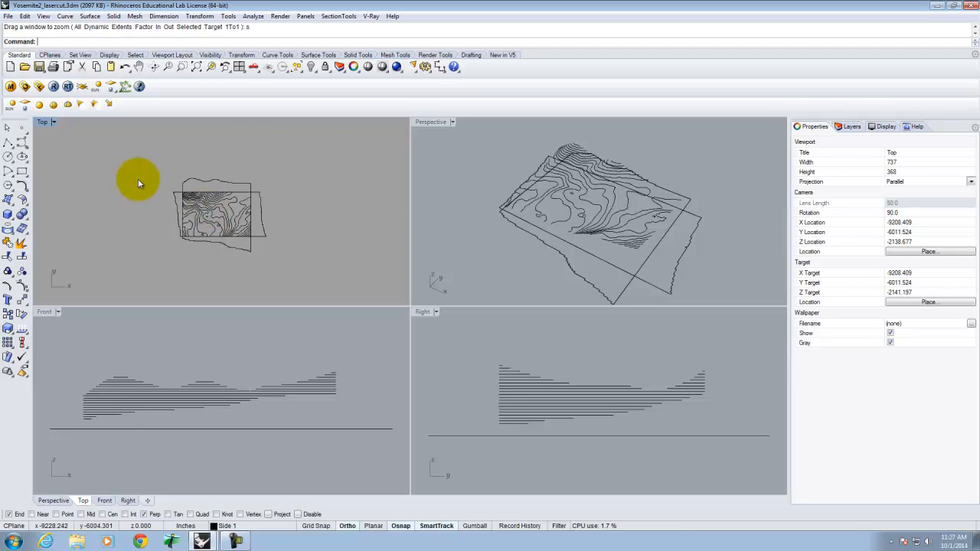
{"action": "left_click", "coordinate": [22, 172]}
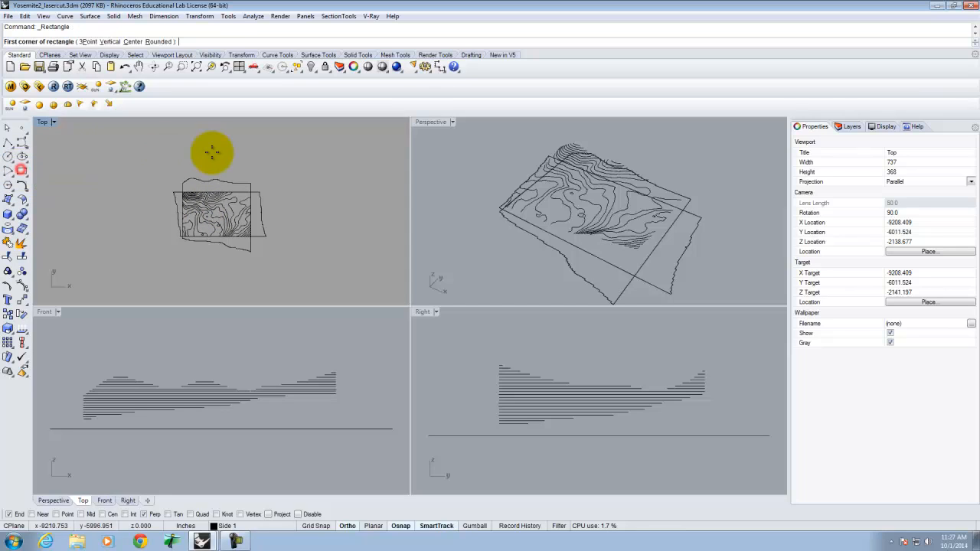
{"action": "scroll", "coordinate": [149, 247], "scroll_direction": "down", "scroll_amount": 2}
{"action": "scroll", "coordinate": [251, 198], "scroll_direction": "up", "scroll_amount": 2}
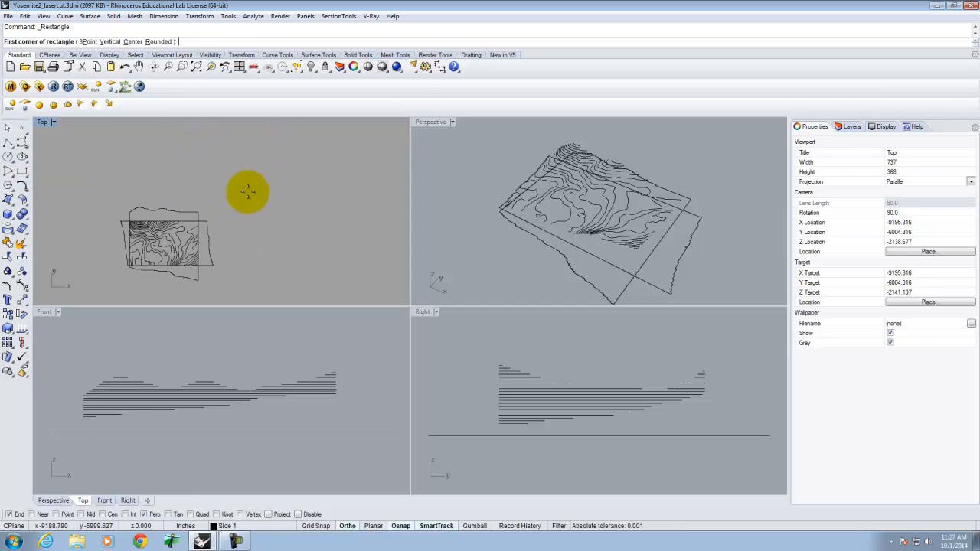
{"action": "left_click", "coordinate": [246, 191]}
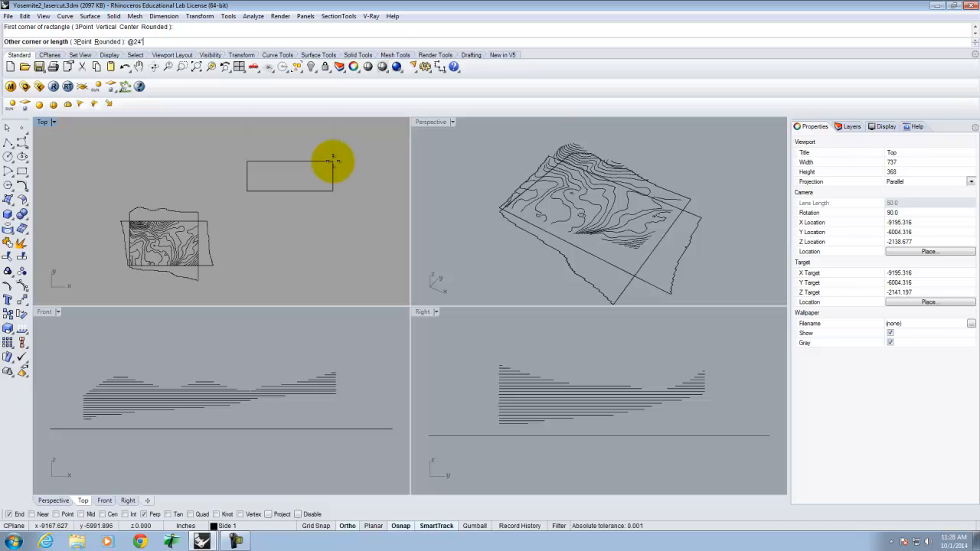
{"action": "key", "text": "Return"}
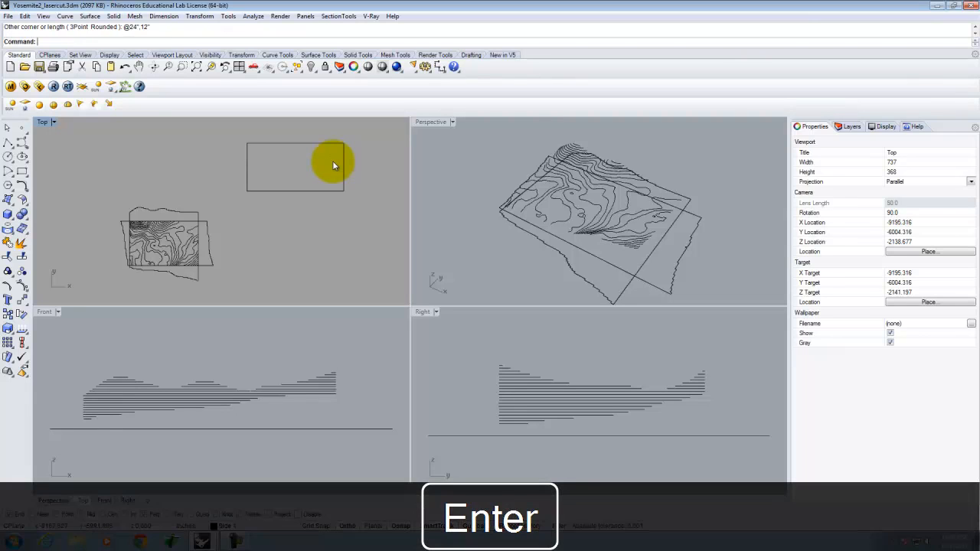
- Copy the 24" by 12" rectangle twice straight downward to make a column of three sheets with small gaps
{"action": "left_click", "coordinate": [317, 191]}
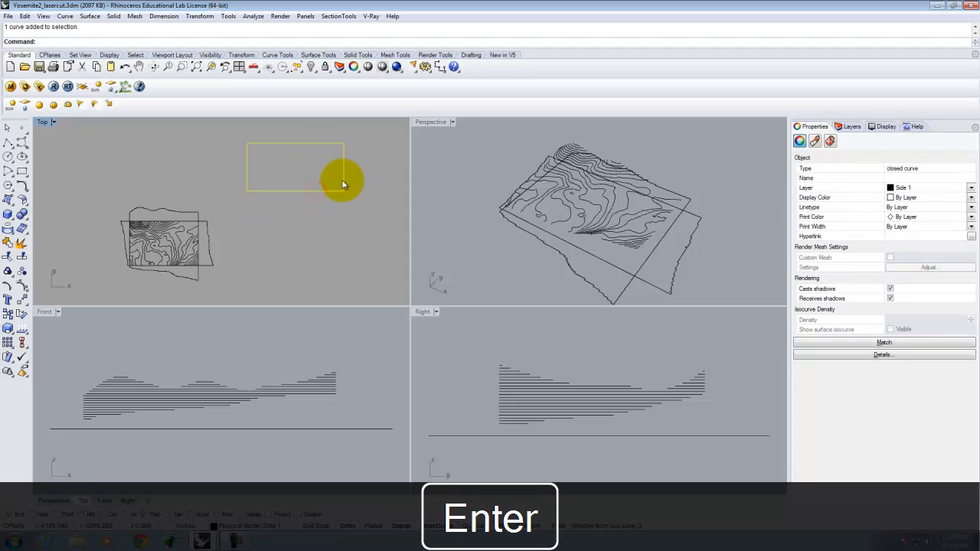
{"action": "type", "text": "copy"}
{"action": "key", "text": "Return"}
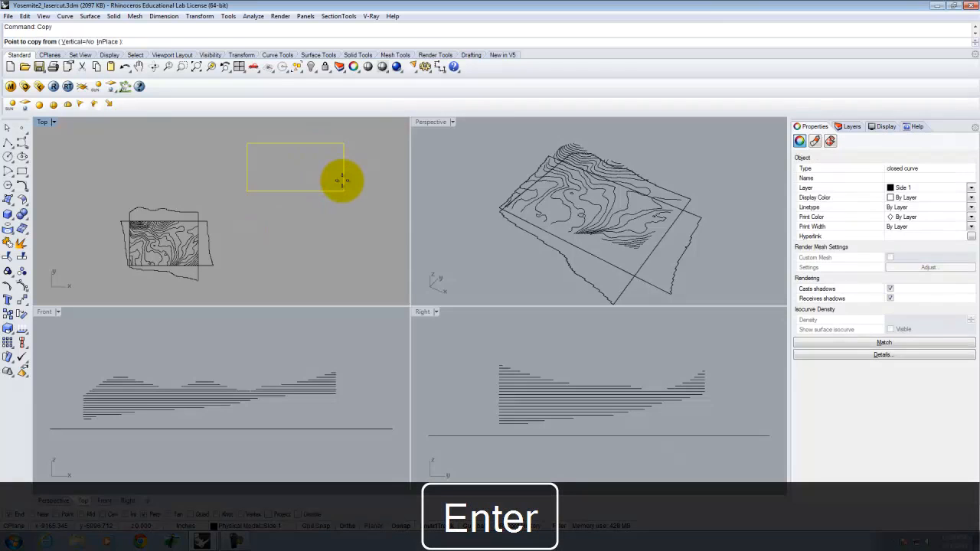
{"action": "left_click", "coordinate": [372, 164]}
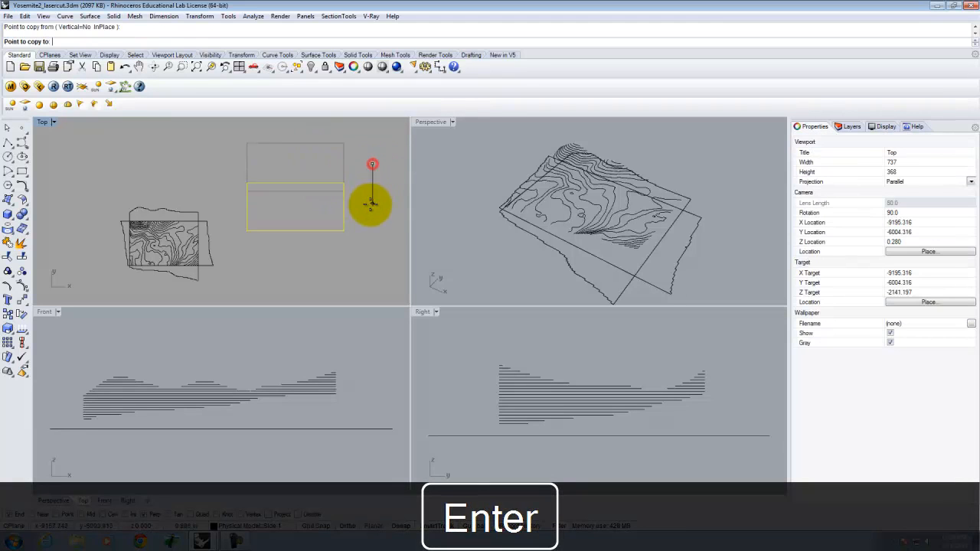
{"action": "left_click", "coordinate": [368, 216]}
{"action": "left_click", "coordinate": [367, 268]}
{"action": "left_click", "coordinate": [473, 274]}
{"action": "key", "text": "Escape"}
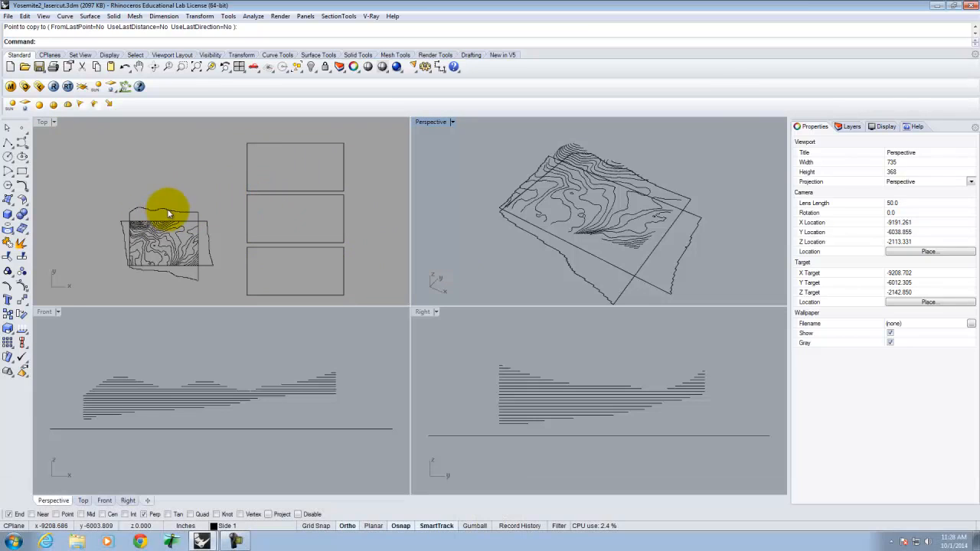
- Move the side profile above the contours into the upper left area of the topmost sheet
{"action": "left_click", "coordinate": [167, 209]}
{"action": "type", "text": "move"}
{"action": "key", "text": "Return"}
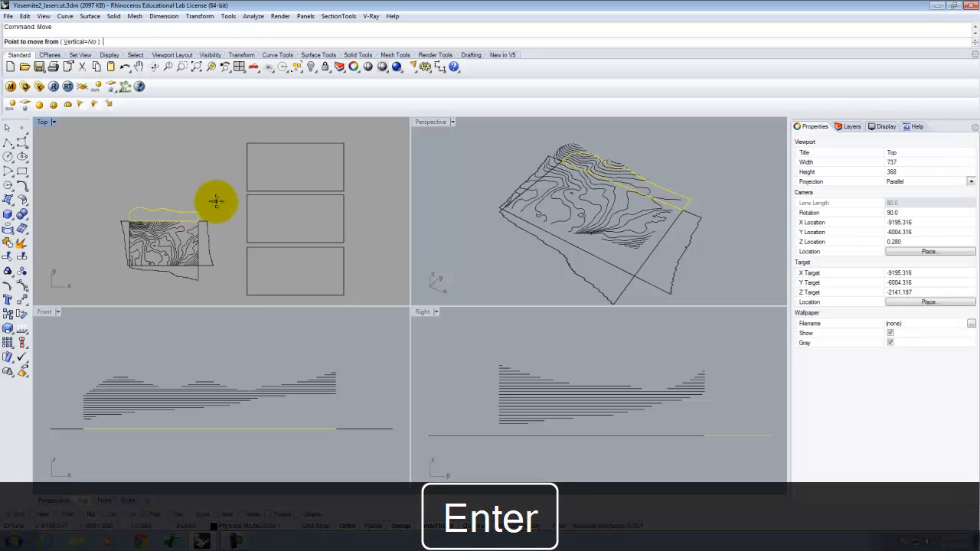
{"action": "left_click", "coordinate": [216, 201]}
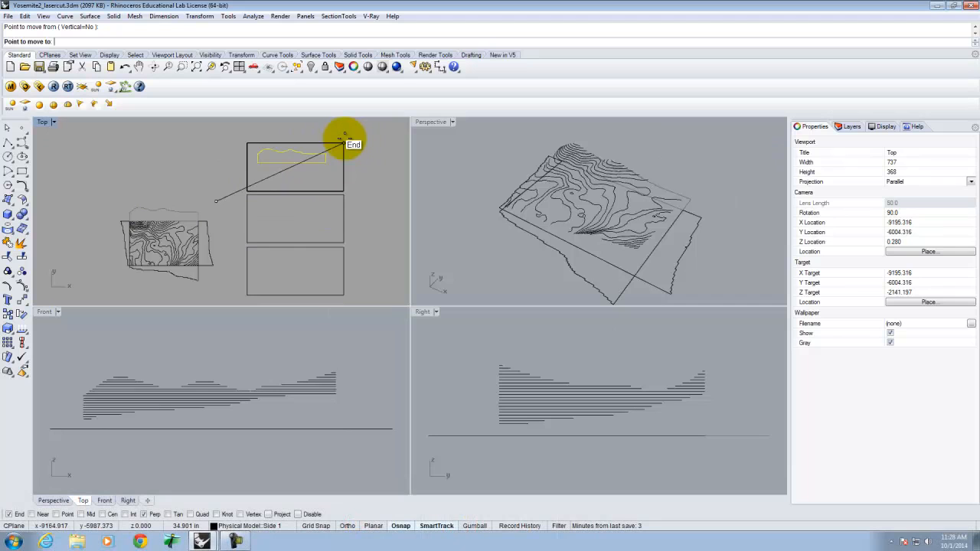
{"action": "scroll", "coordinate": [337, 155], "scroll_direction": "up", "scroll_amount": 6}
{"action": "left_click", "coordinate": [336, 151]}
{"action": "right_click", "coordinate": [241, 181]}
{"action": "left_click", "coordinate": [221, 201]}
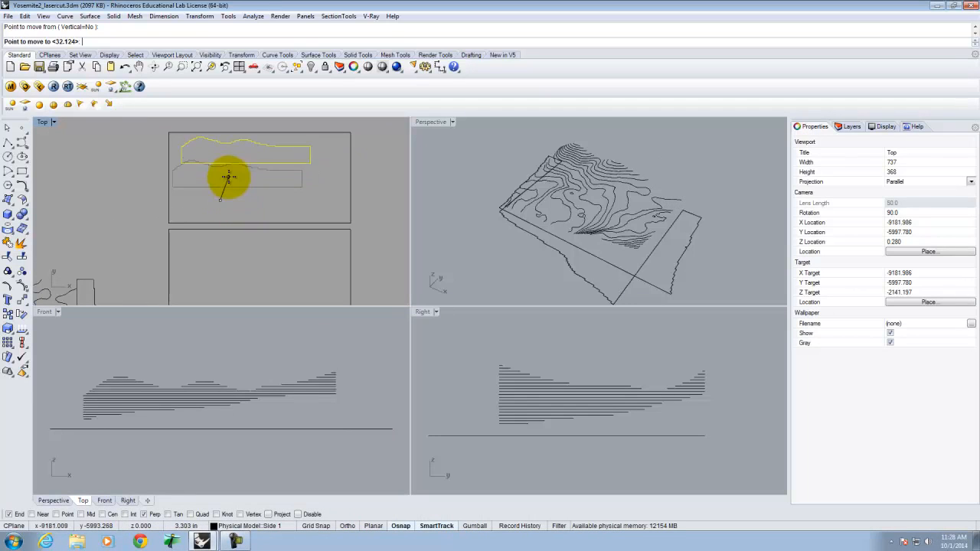
{"action": "left_click", "coordinate": [220, 178]}
- Move the side profile below the contours into the topmost sheet, directly beneath the first profile
{"action": "scroll", "coordinate": [272, 180], "scroll_direction": "down", "scroll_amount": 3}
{"action": "left_click", "coordinate": [158, 288]}
{"action": "right_click", "coordinate": [157, 288]}
{"action": "left_click", "coordinate": [158, 288]}
{"action": "scroll", "coordinate": [273, 182], "scroll_direction": "up", "scroll_amount": 4}
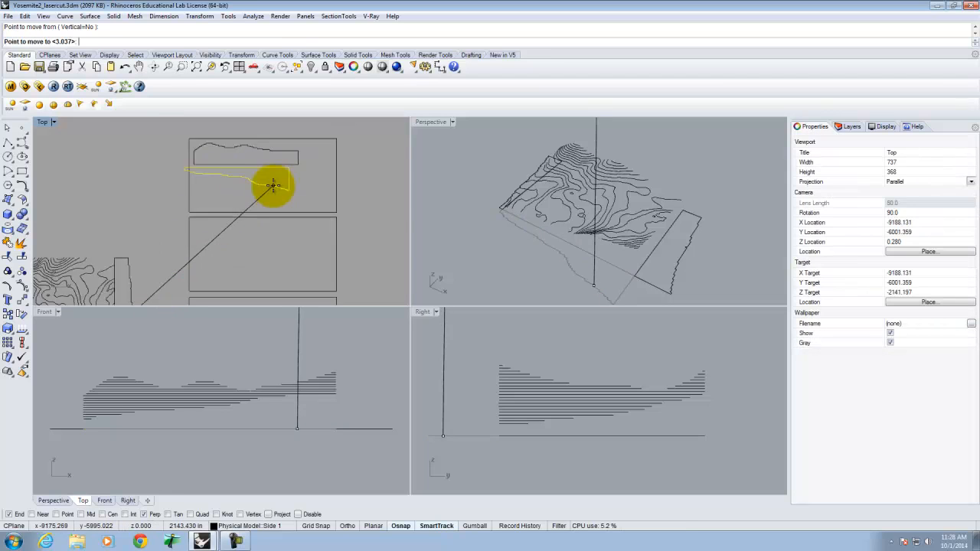
{"action": "left_click", "coordinate": [285, 185]}
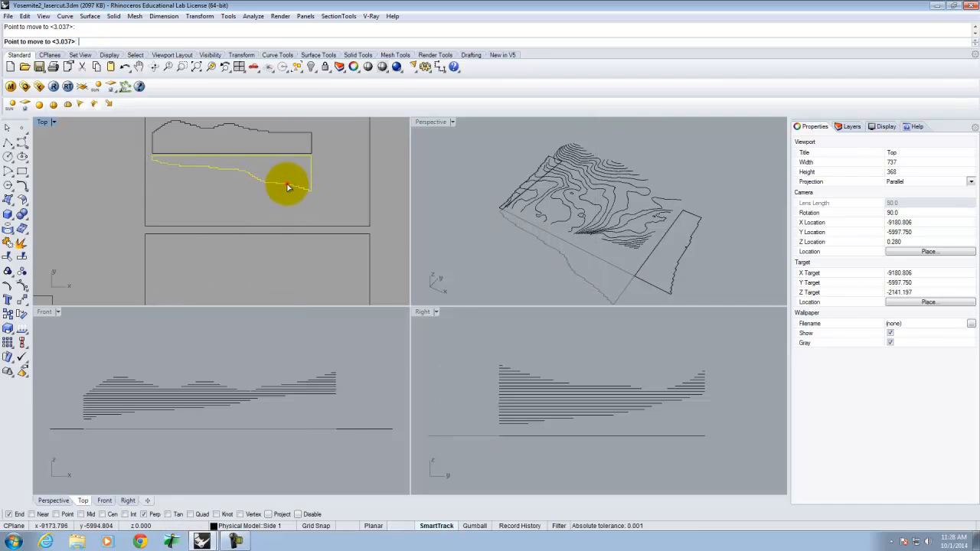
- Move the side profile right of the contours into the topmost sheet, upright beside the two horizontal profiles
{"action": "scroll", "coordinate": [366, 153], "scroll_direction": "down", "scroll_amount": 3}
{"action": "scroll", "coordinate": [205, 262], "scroll_direction": "up", "scroll_amount": 2}
{"action": "left_click", "coordinate": [204, 261]}
{"action": "right_click", "coordinate": [204, 259]}
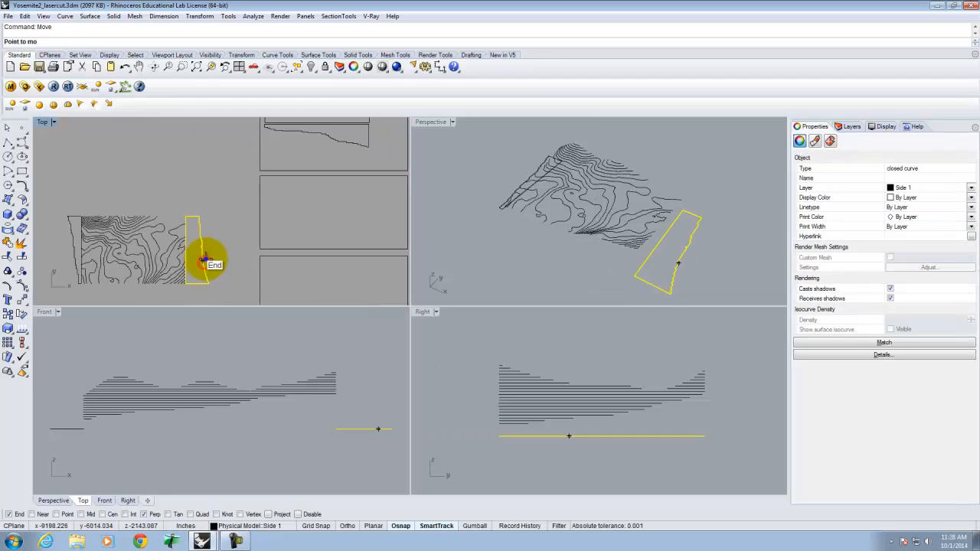
{"action": "right_click", "coordinate": [204, 259]}
{"action": "right_click", "coordinate": [197, 258]}
{"action": "left_click", "coordinate": [198, 262]}
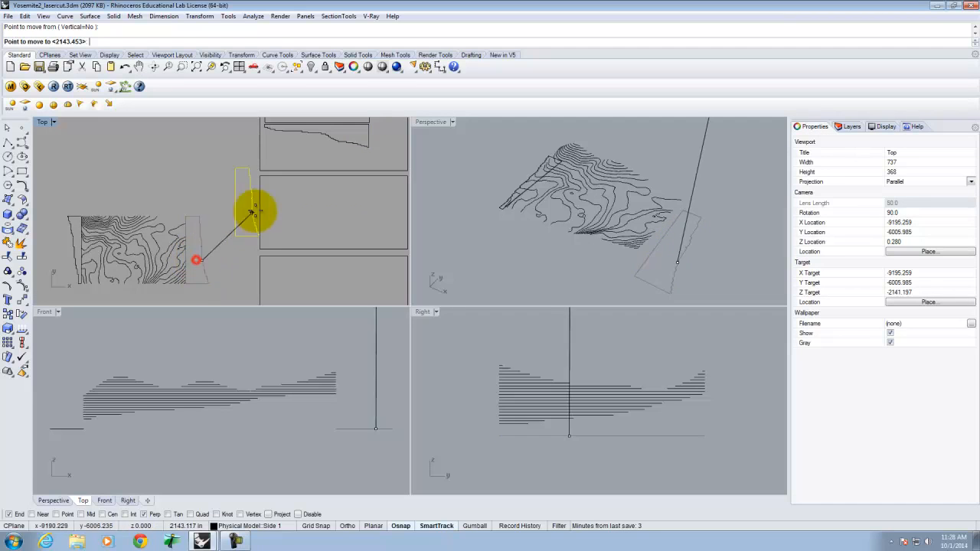
{"action": "scroll", "coordinate": [250, 242], "scroll_direction": "down", "scroll_amount": 2}
{"action": "scroll", "coordinate": [291, 214], "scroll_direction": "up", "scroll_amount": 3}
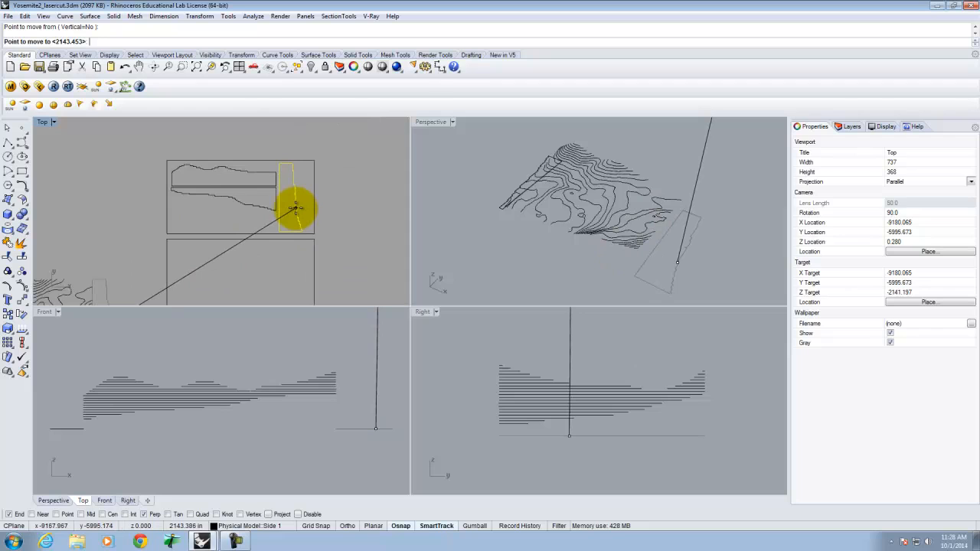
{"action": "left_click", "coordinate": [294, 207]}
{"action": "scroll", "coordinate": [368, 197], "scroll_direction": "down", "scroll_amount": 4}
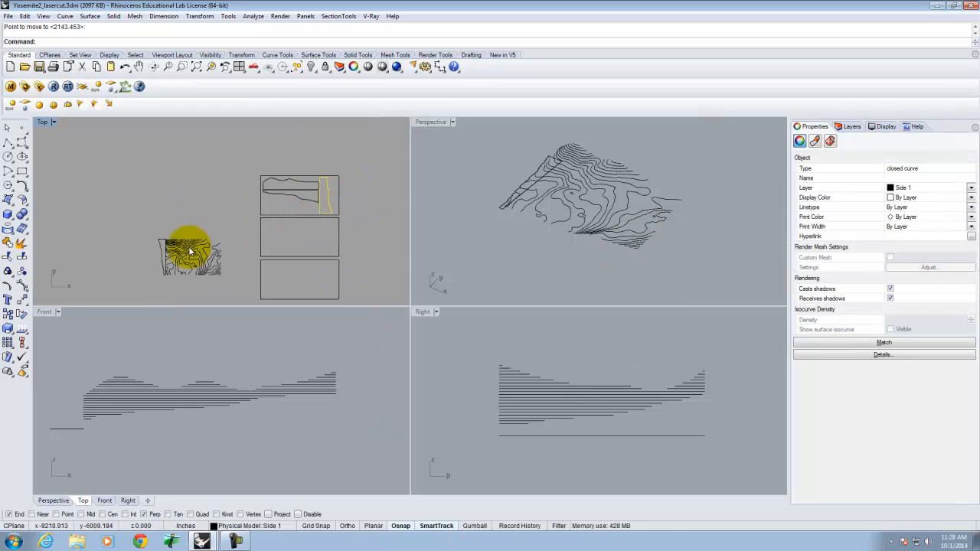
- Try to move the side profile left of the contours to the topmost sheet, and undo that move
{"action": "scroll", "coordinate": [193, 250], "scroll_direction": "up", "scroll_amount": 3}
{"action": "left_click", "coordinate": [143, 236]}
{"action": "right_click", "coordinate": [142, 238]}
{"action": "left_click", "coordinate": [129, 253]}
{"action": "scroll", "coordinate": [257, 181], "scroll_direction": "up", "scroll_amount": 2}
{"action": "scroll", "coordinate": [202, 196], "scroll_direction": "down", "scroll_amount": 4}
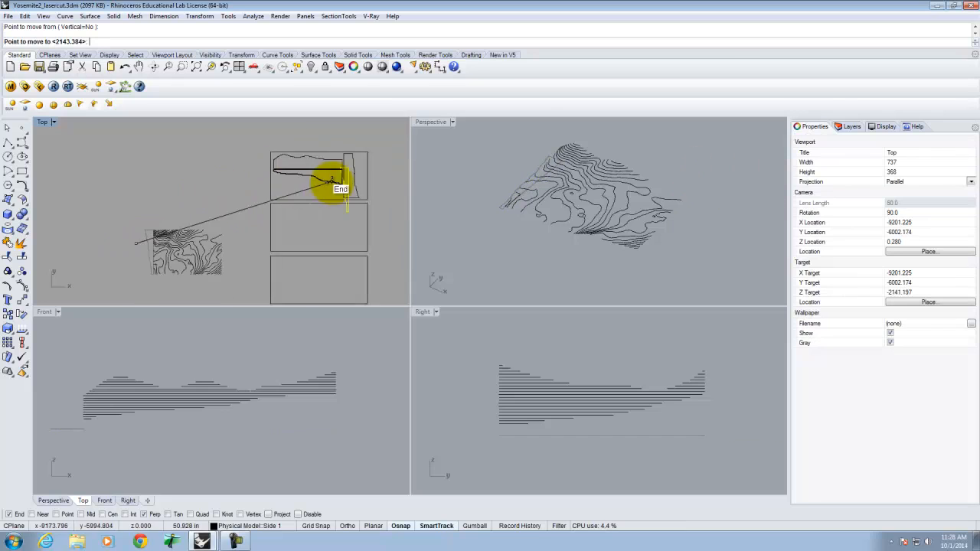
{"action": "scroll", "coordinate": [342, 172], "scroll_direction": "up", "scroll_amount": 4}
{"action": "scroll", "coordinate": [341, 163], "scroll_direction": "up", "scroll_amount": 4}
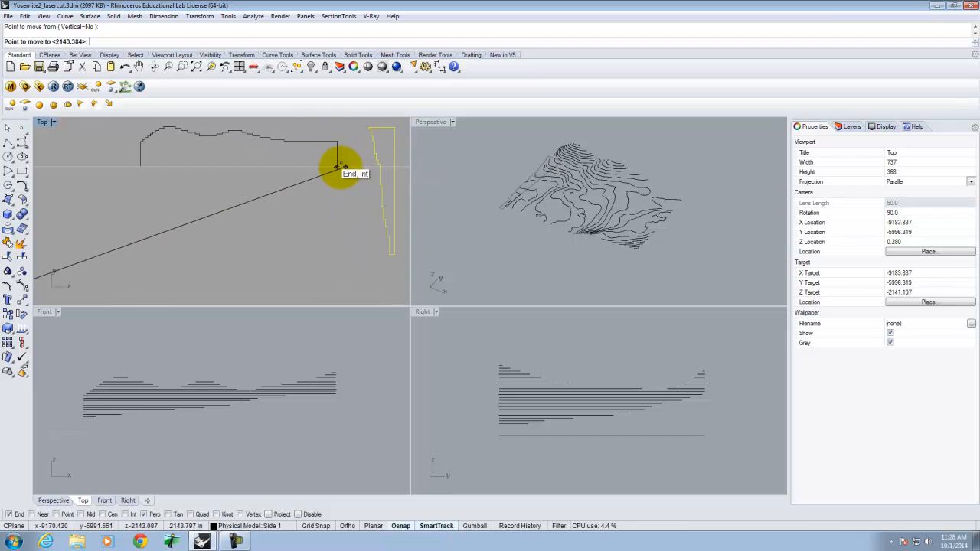
{"action": "left_click", "coordinate": [341, 167]}
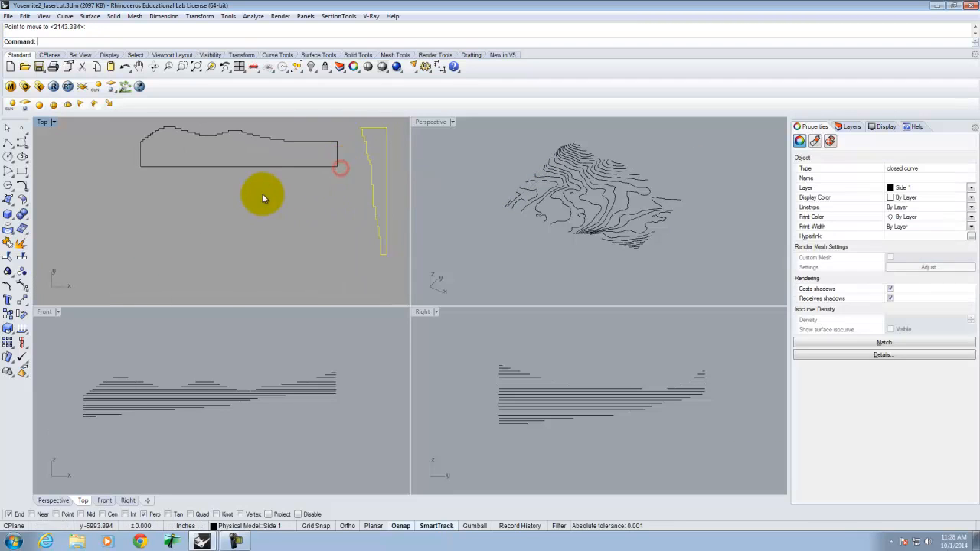
{"action": "scroll", "coordinate": [291, 196], "scroll_direction": "down", "scroll_amount": 3}
{"action": "key", "text": "Escape"}
{"action": "key", "text": "ctrl+z"}
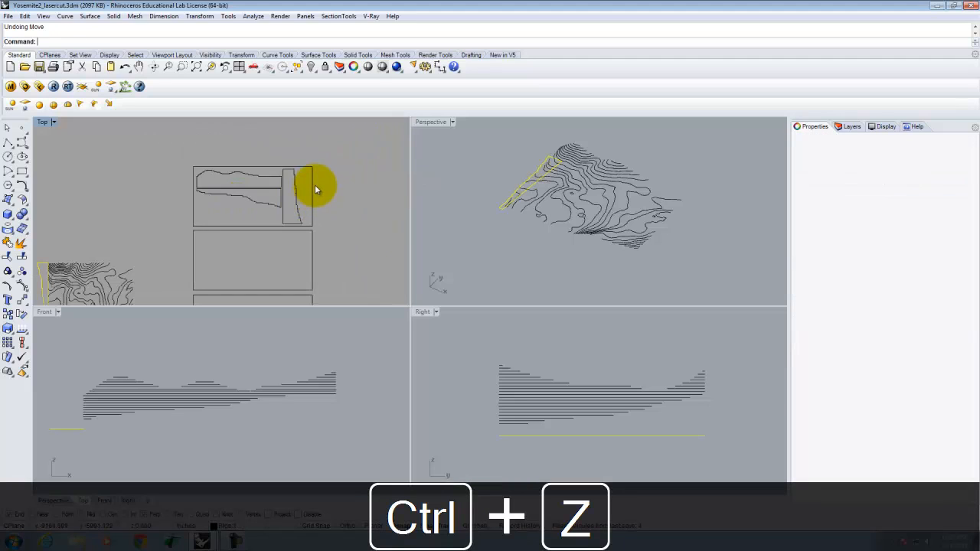
- Move the remaining side profile left of the contours into the topmost sheet, close beside the upright profile
{"action": "scroll", "coordinate": [110, 249], "scroll_direction": "up", "scroll_amount": 4}
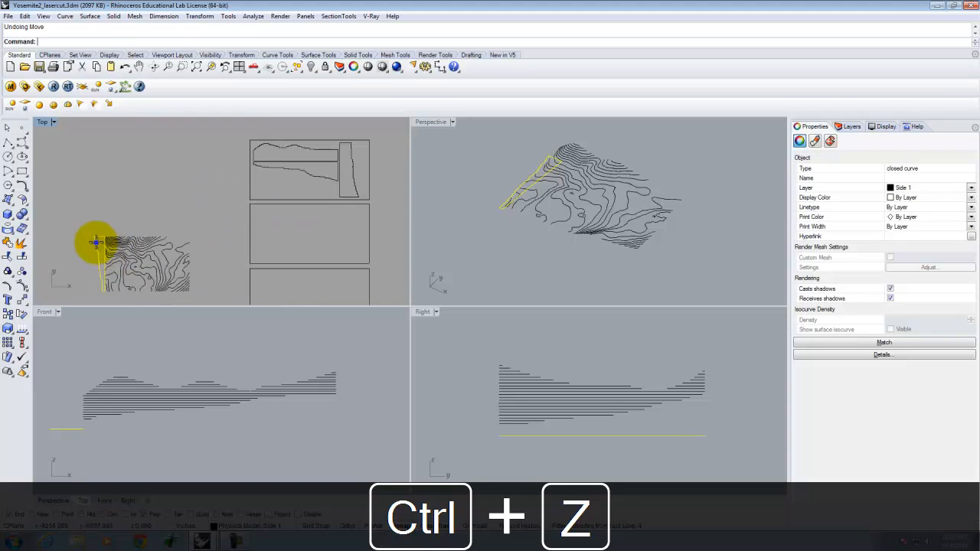
{"action": "right_click", "coordinate": [97, 242]}
{"action": "left_click", "coordinate": [96, 242]}
{"action": "scroll", "coordinate": [225, 192], "scroll_direction": "down", "scroll_amount": 4}
{"action": "scroll", "coordinate": [214, 192], "scroll_direction": "up", "scroll_amount": 8}
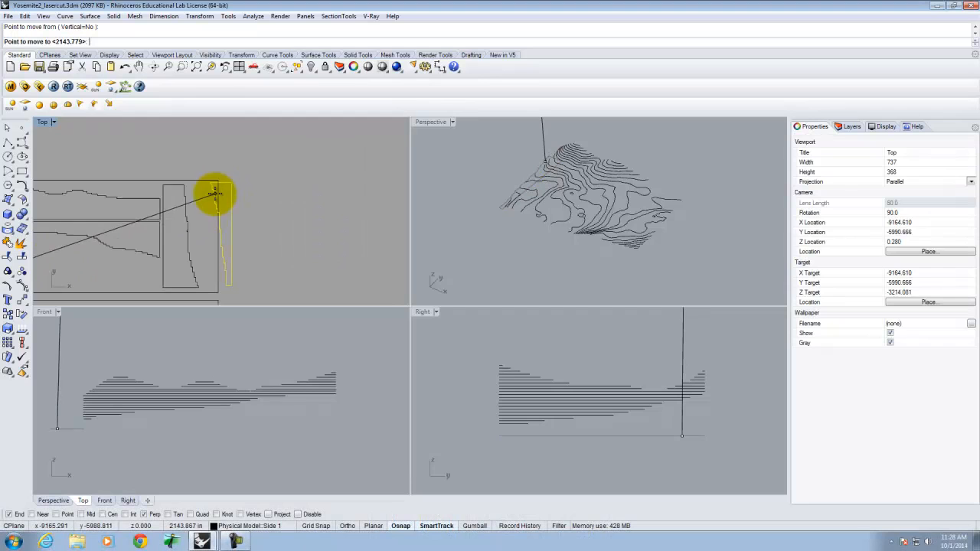
{"action": "left_click", "coordinate": [184, 194]}
{"action": "scroll", "coordinate": [261, 158], "scroll_direction": "down", "scroll_amount": 5}
{"action": "key", "text": "Escape"}
{"action": "scroll", "coordinate": [322, 177], "scroll_direction": "down", "scroll_amount": 6}
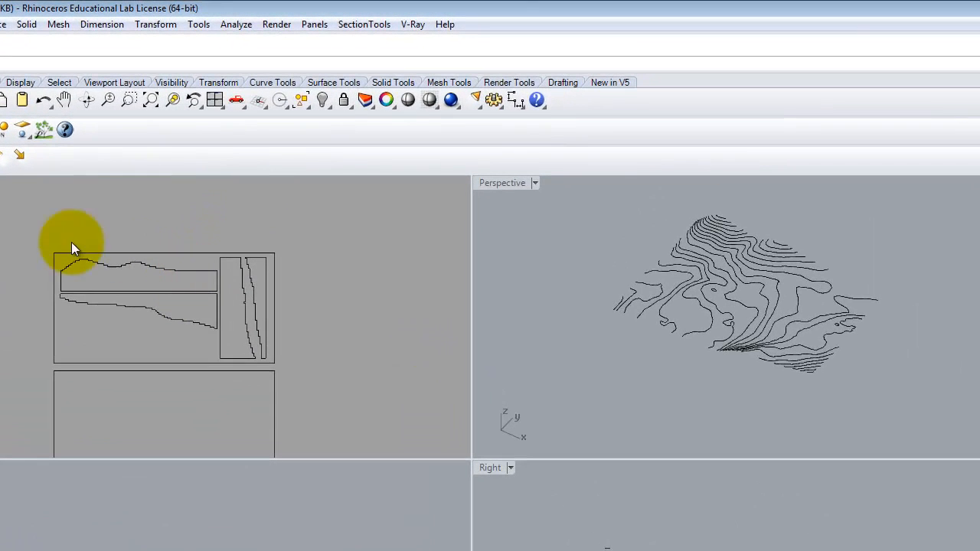
{"action": "left_click", "coordinate": [49, 256]}
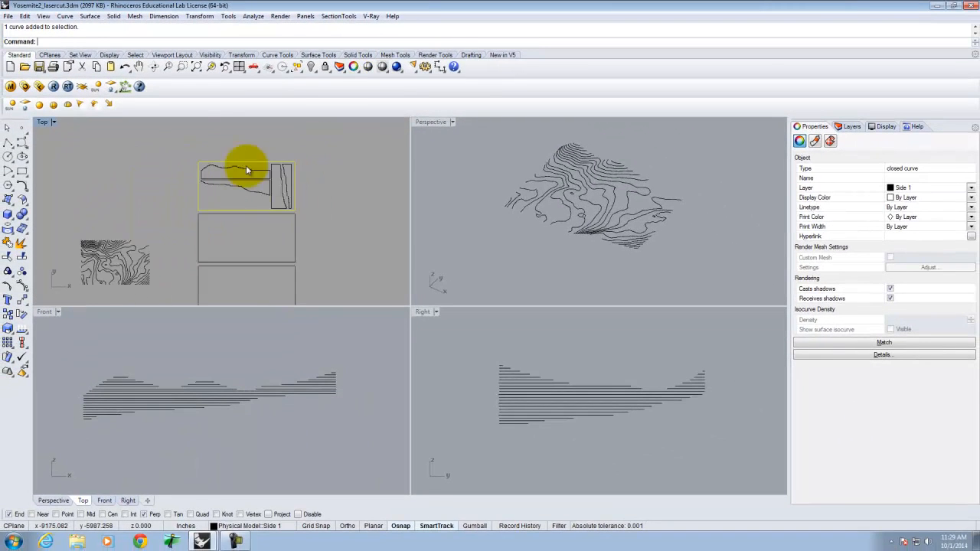
{"action": "scroll", "coordinate": [327, 189], "scroll_direction": "down", "scroll_amount": 2}
{"action": "scroll", "coordinate": [205, 260], "scroll_direction": "up", "scroll_amount": 4}
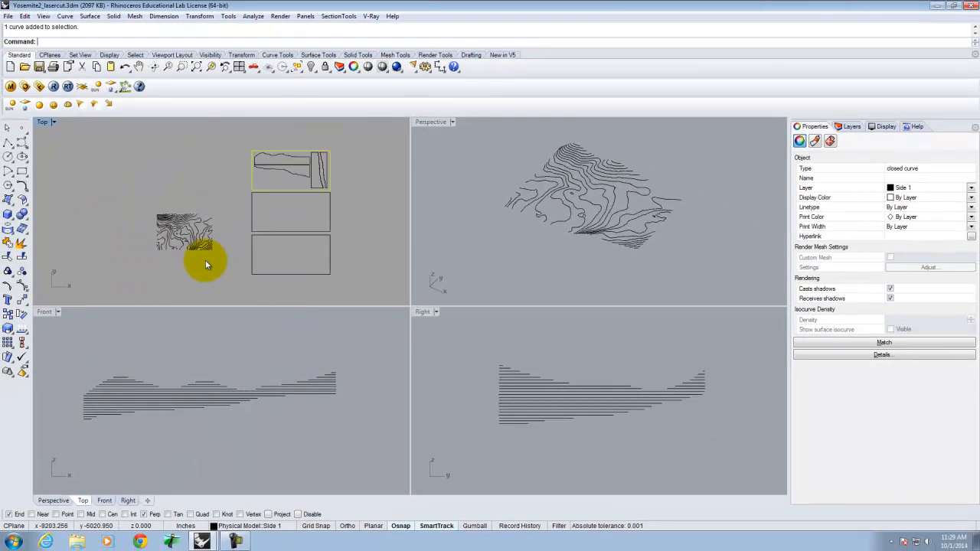
{"action": "left_click", "coordinate": [96, 166]}
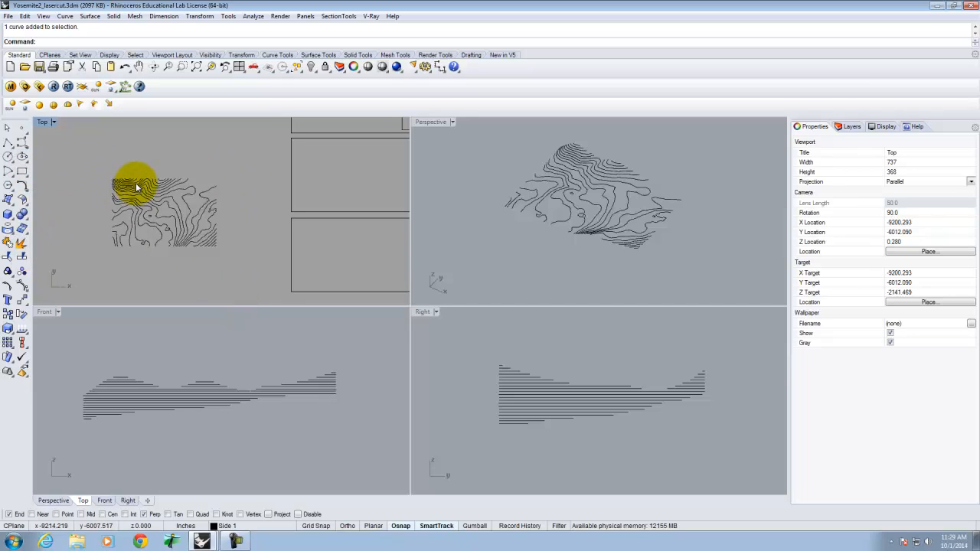
- Draw a rectangle around the terrain contours in the Top view, from their upper-left corner to their lower-right corner
{"action": "scroll", "coordinate": [134, 169], "scroll_direction": "up", "scroll_amount": 5}
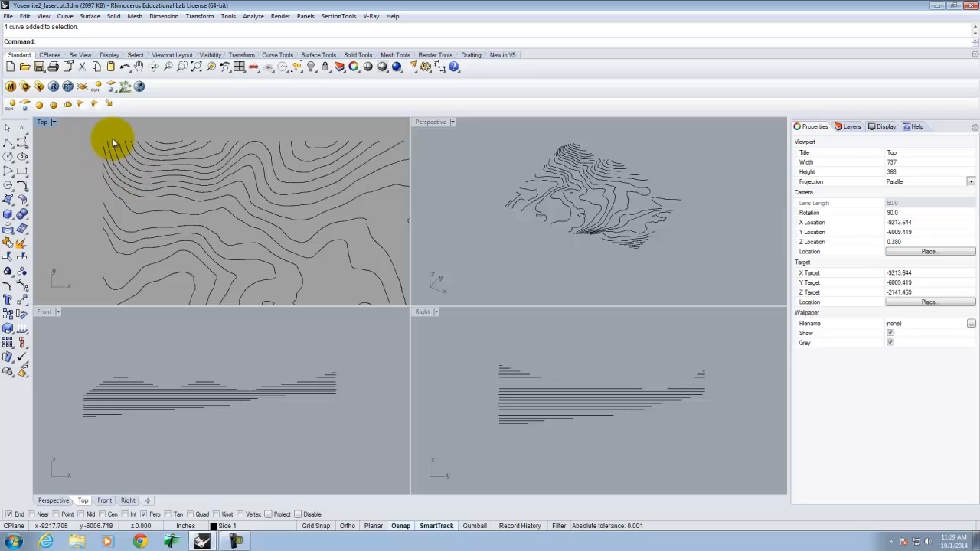
{"action": "left_click", "coordinate": [22, 172]}
{"action": "scroll", "coordinate": [103, 153], "scroll_direction": "up", "scroll_amount": 5}
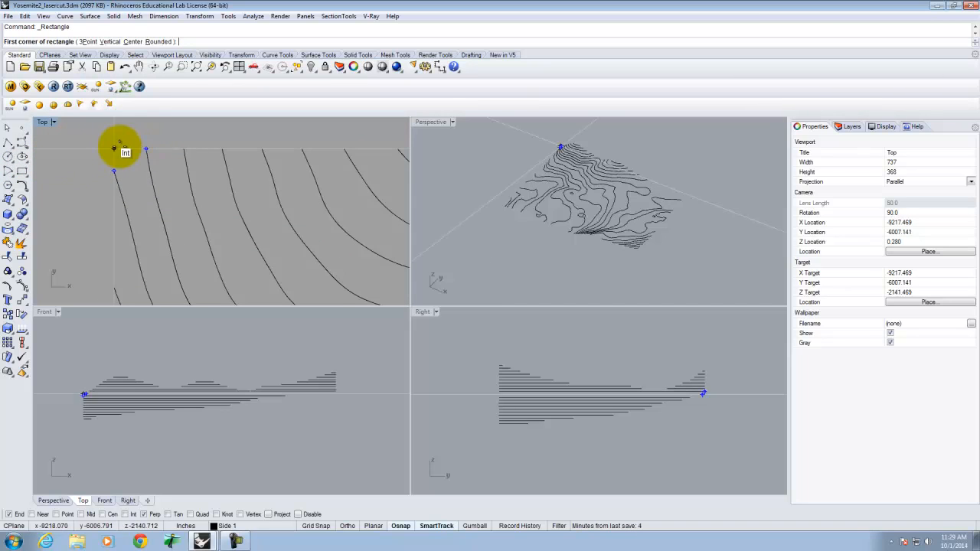
{"action": "left_click", "coordinate": [114, 150]}
{"action": "scroll", "coordinate": [95, 140], "scroll_direction": "down", "scroll_amount": 3}
{"action": "scroll", "coordinate": [222, 184], "scroll_direction": "down", "scroll_amount": 2}
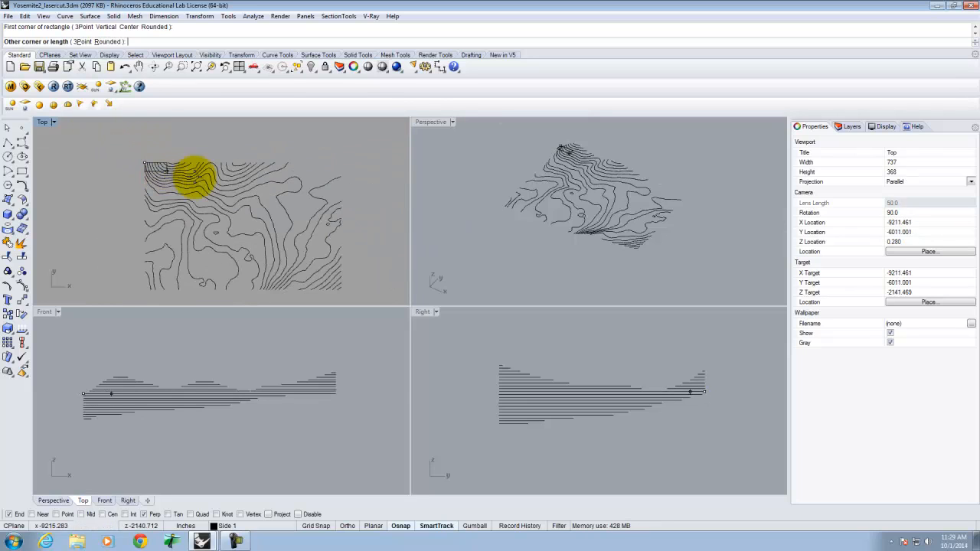
{"action": "scroll", "coordinate": [341, 299], "scroll_direction": "up", "scroll_amount": 3}
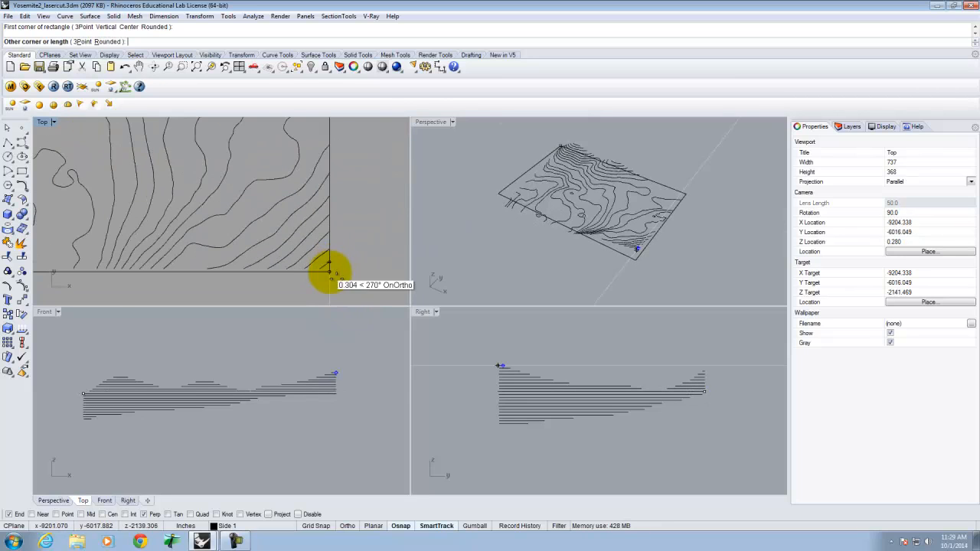
{"action": "left_click", "coordinate": [328, 268]}
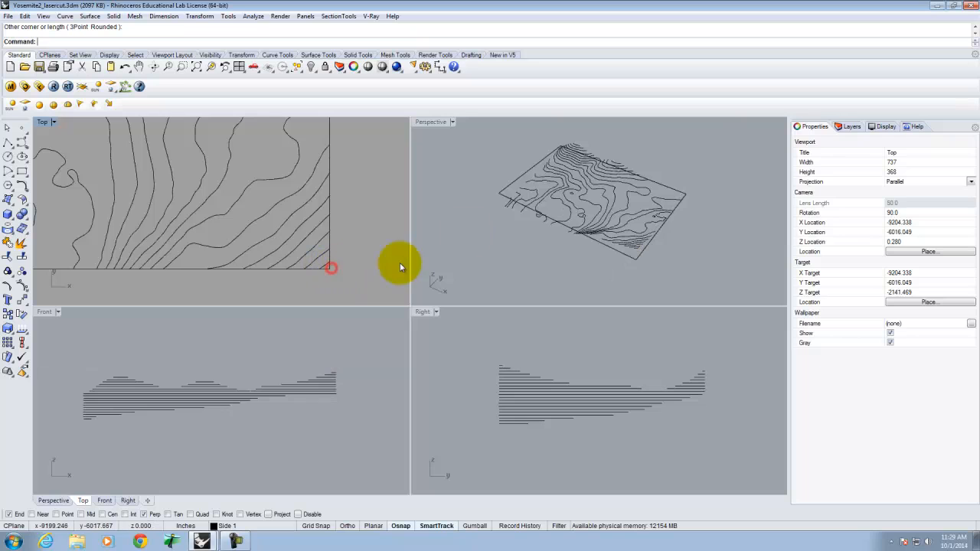
{"action": "mouse_move", "coordinate": [558, 208]}
{"action": "right_mouse_down"}
{"action": "mouse_move", "coordinate": [580, 164]}
{"action": "mouse_move", "coordinate": [577, 138]}
{"action": "mouse_move", "coordinate": [670, 169]}
{"action": "mouse_move", "coordinate": [695, 135]}
{"action": "mouse_move", "coordinate": [655, 188]}
{"action": "mouse_move", "coordinate": [565, 202]}
{"action": "right_mouse_up"}
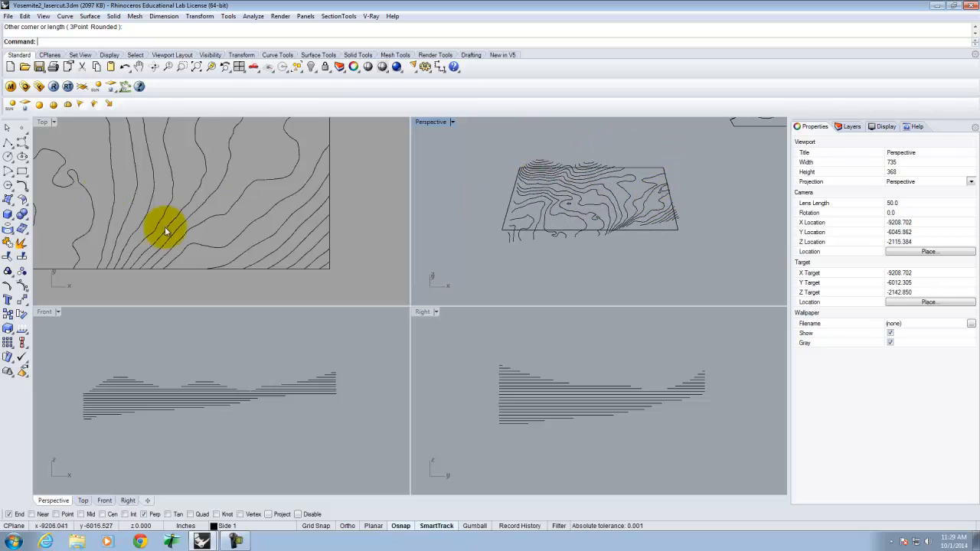
{"action": "scroll", "coordinate": [166, 228], "scroll_direction": "down", "scroll_amount": 9}
{"action": "right_click_drag", "start_coordinate": [272, 219], "coordinate": [312, 245]}
{"action": "scroll", "coordinate": [312, 245], "scroll_direction": "down", "scroll_amount": 8}
{"action": "scroll", "coordinate": [206, 180], "scroll_direction": "up", "scroll_amount": 2}
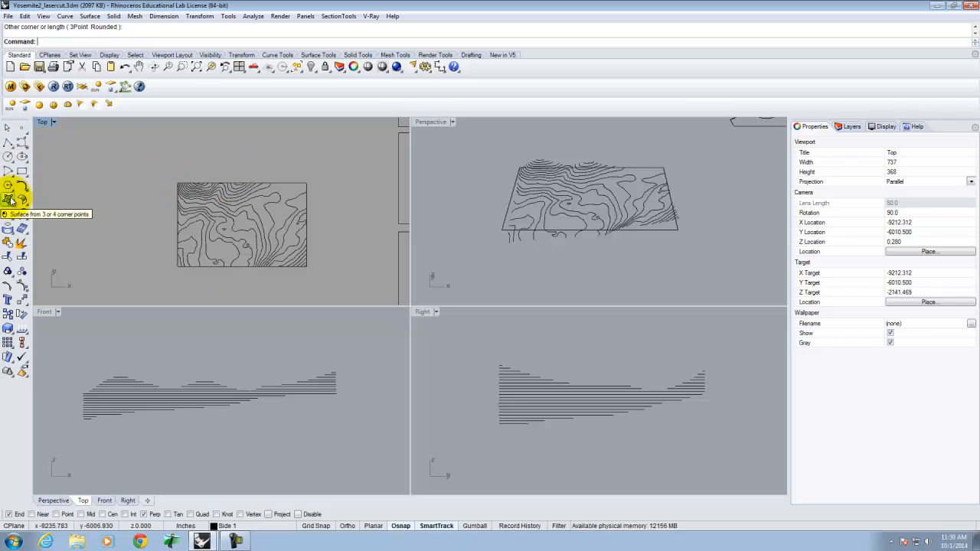
- Create a layer named Lasercut and add the sublayers Cut and Engrave under it
{"action": "left_click", "coordinate": [847, 129]}
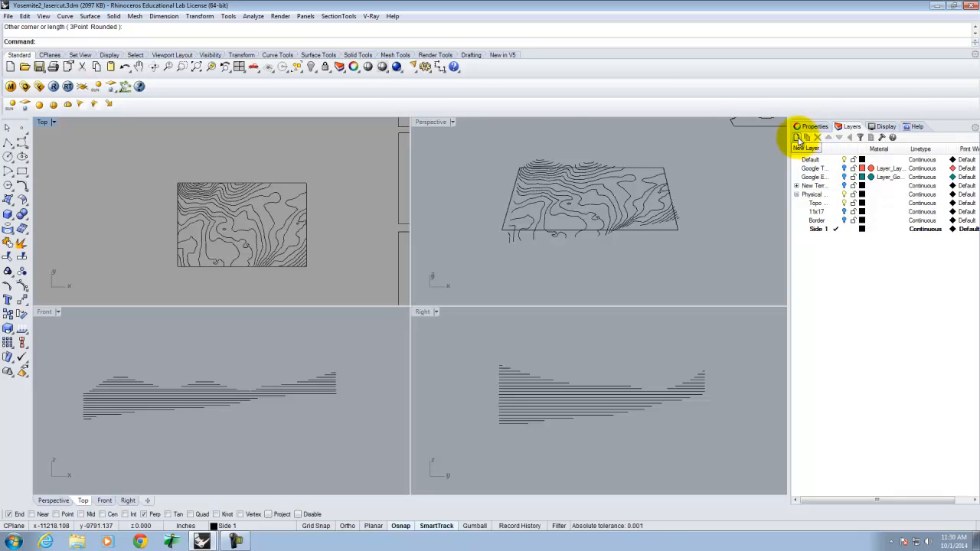
{"action": "left_click", "coordinate": [798, 139]}
{"action": "type", "text": "Lasercut"}
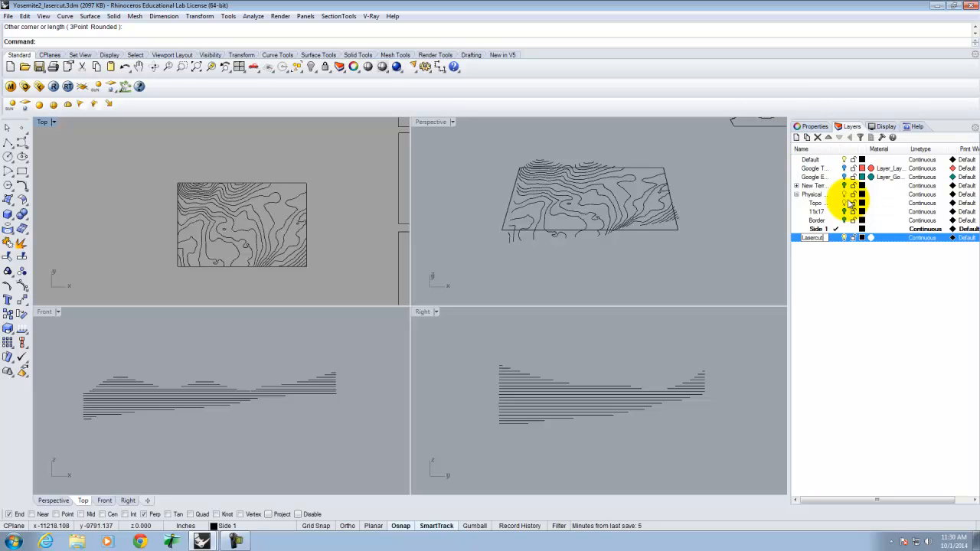
{"action": "left_click", "coordinate": [818, 238]}
{"action": "left_click", "coordinate": [806, 137]}
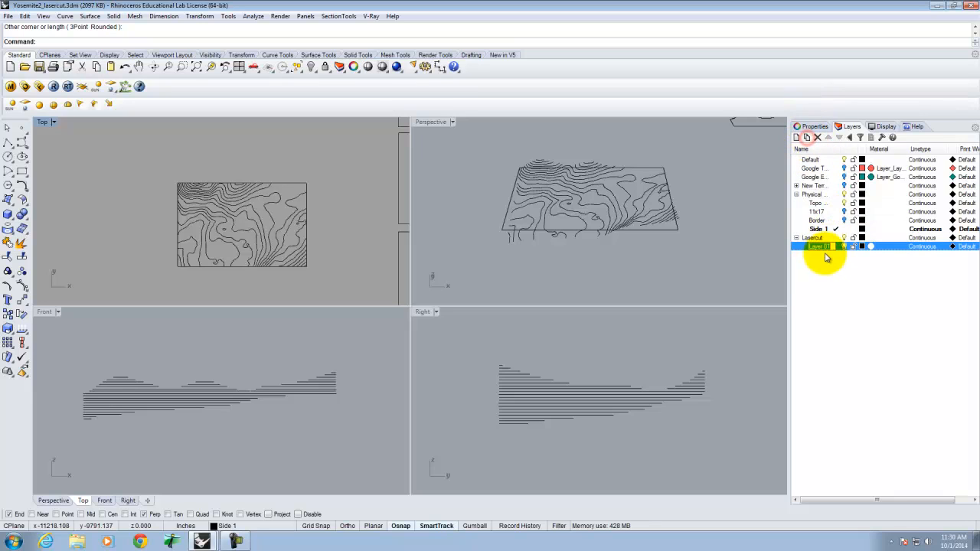
{"action": "type", "text": "Cut"}
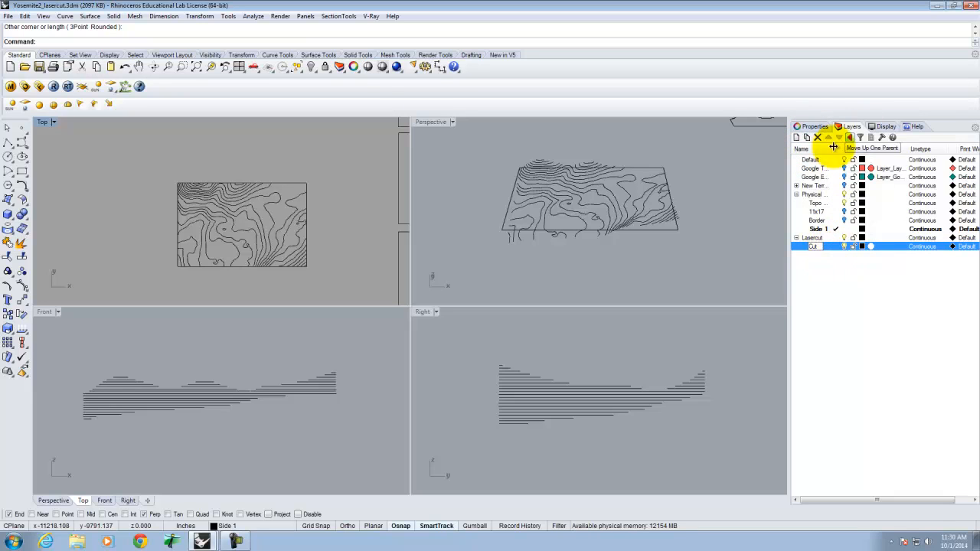
{"action": "left_click", "coordinate": [814, 238]}
{"action": "left_click", "coordinate": [806, 137]}
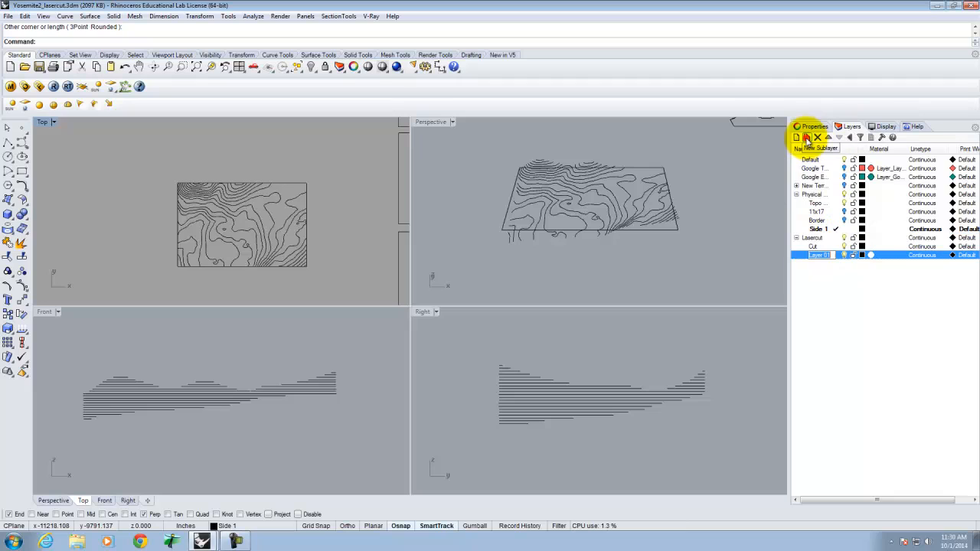
{"action": "type", "text": "Engrave"}
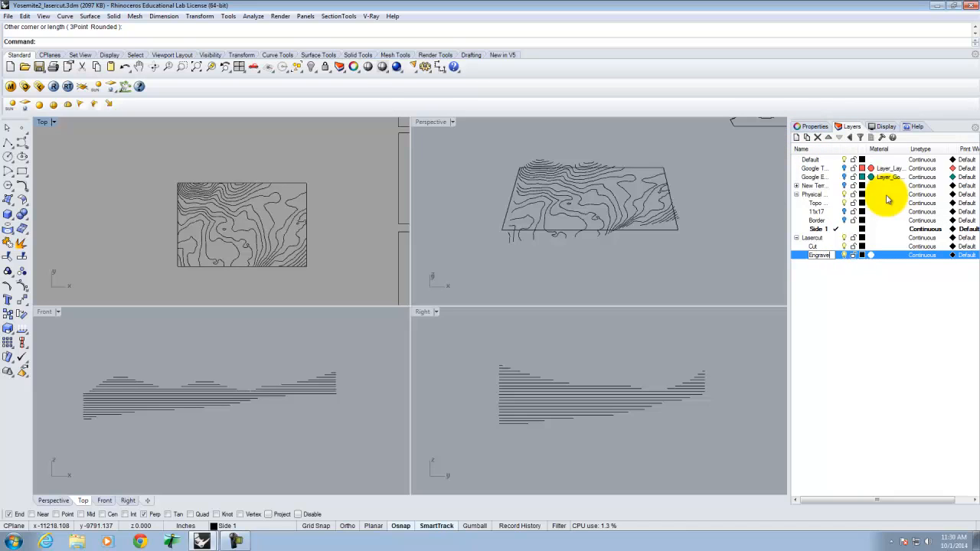
- Add a sublayer named Guides under Lasercut and make it the current layer
{"action": "left_click", "coordinate": [815, 237]}
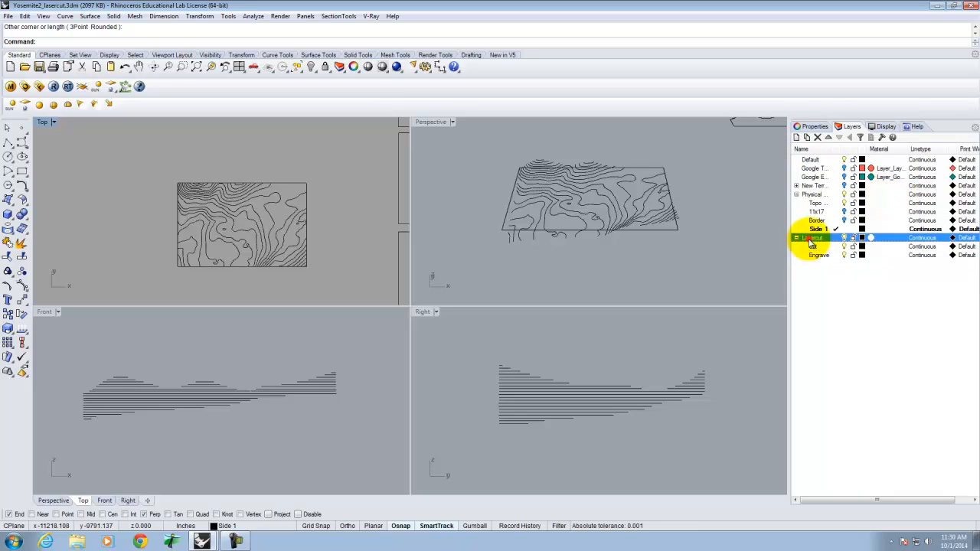
{"action": "left_click", "coordinate": [806, 137]}
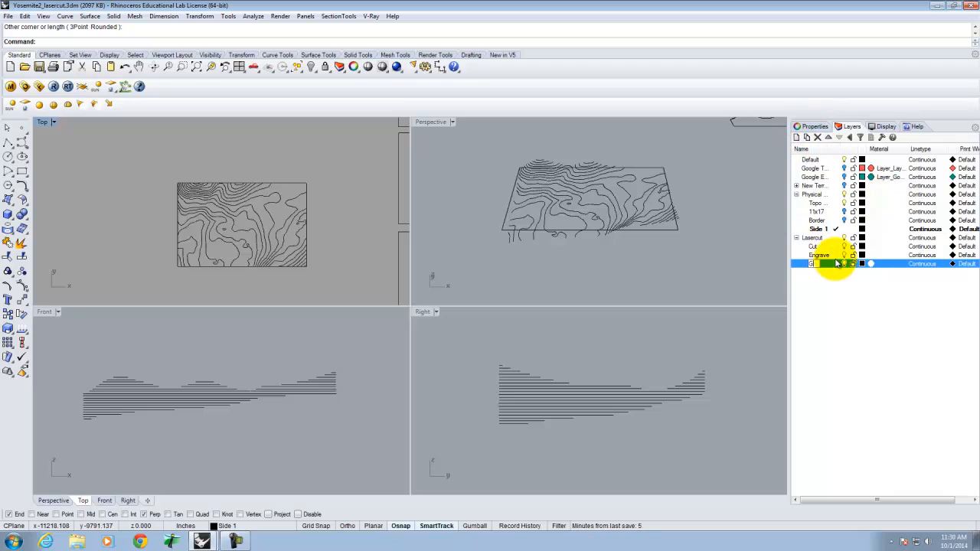
{"action": "type", "text": "Guides"}
{"action": "left_click", "coordinate": [860, 305]}
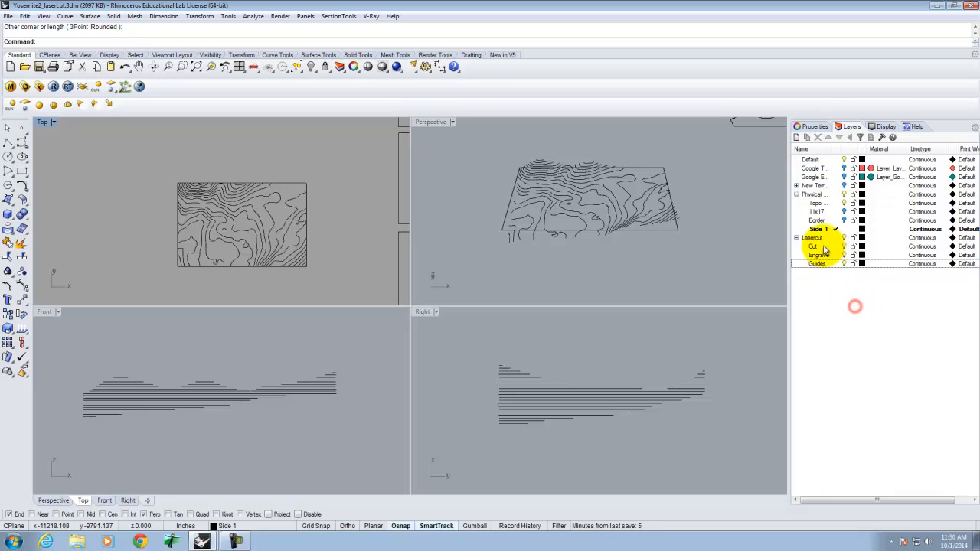
{"action": "left_click", "coordinate": [818, 265]}
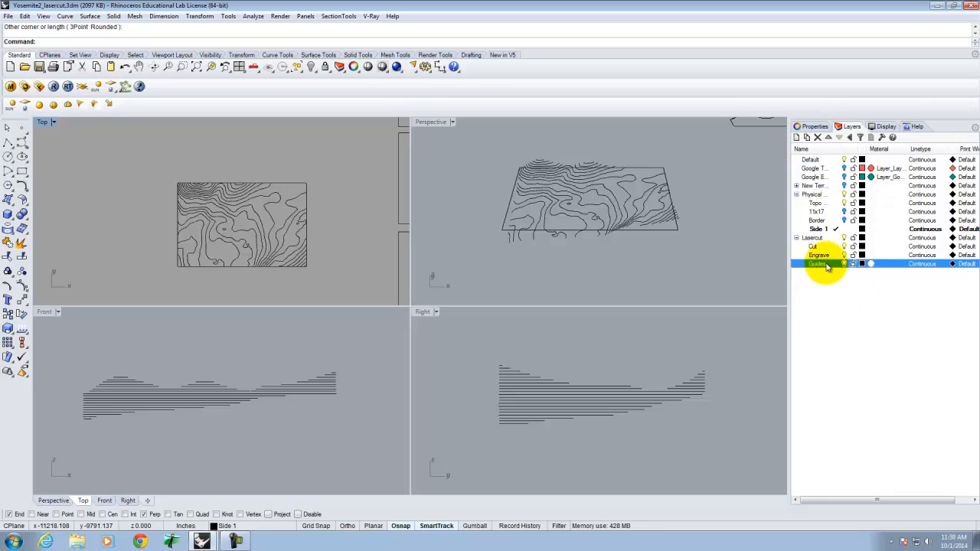
{"action": "left_click", "coordinate": [836, 264]}
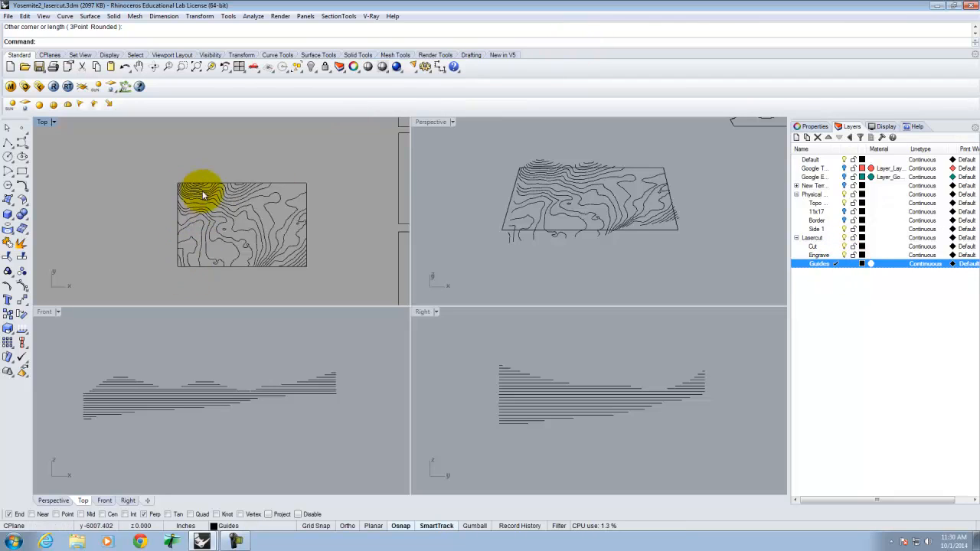
- Try to cover the contours in the Top view with a corner-to-corner plane extending beyond the bounding rectangle
{"action": "left_click", "coordinate": [9, 201]}
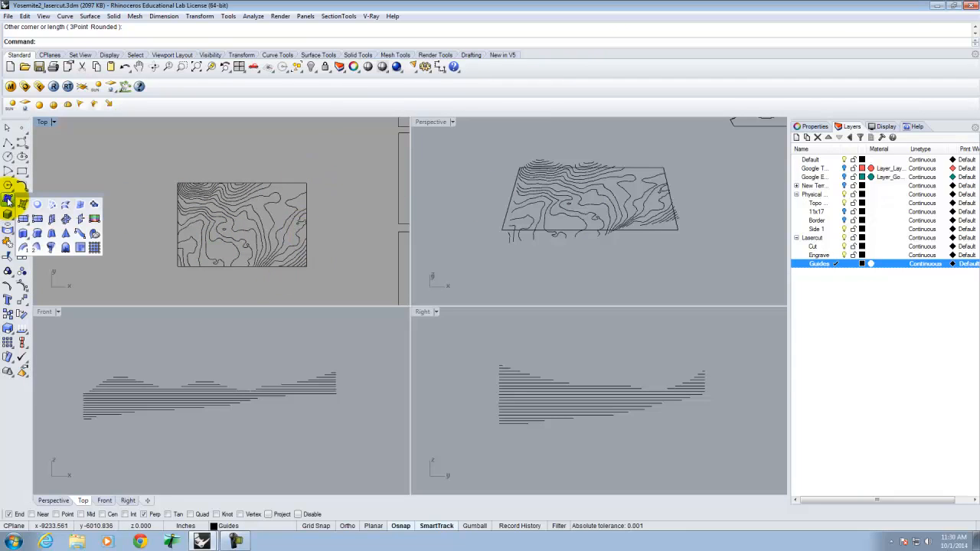
{"action": "left_click", "coordinate": [22, 218]}
{"action": "left_click", "coordinate": [136, 144]}
{"action": "left_click", "coordinate": [346, 284]}
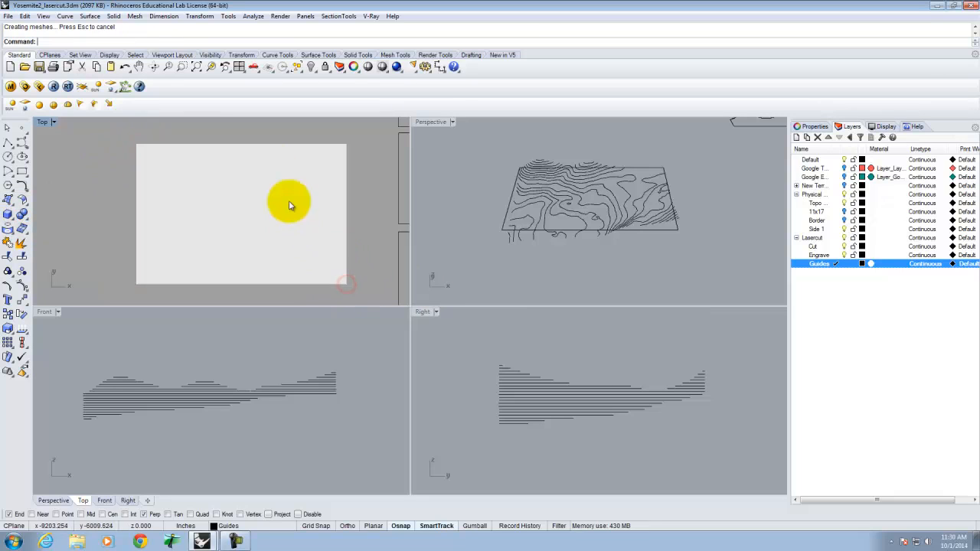
- Set the Top viewport's display mode to Shaded
{"action": "left_click", "coordinate": [53, 122]}
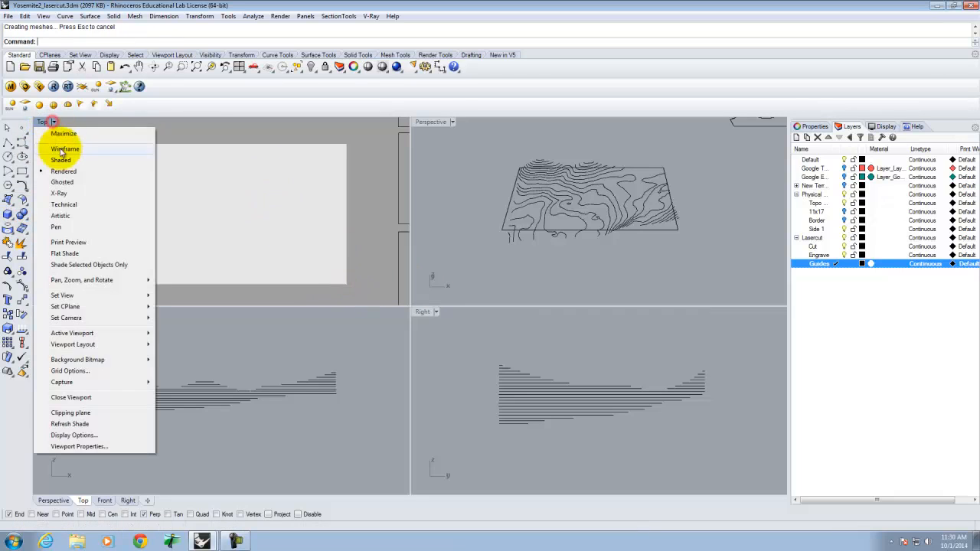
{"action": "left_click", "coordinate": [57, 158]}
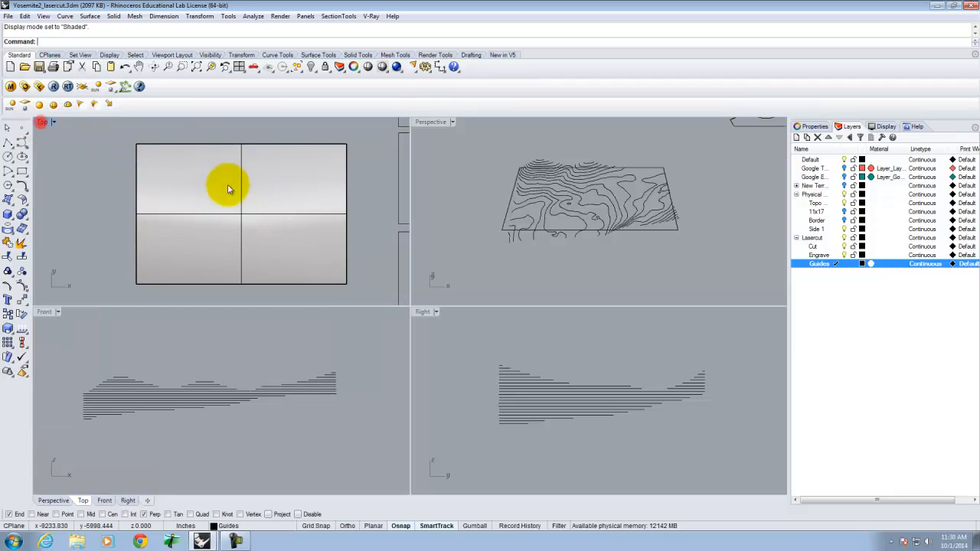
{"action": "double_click", "coordinate": [43, 123]}
{"action": "double_click", "coordinate": [42, 123]}
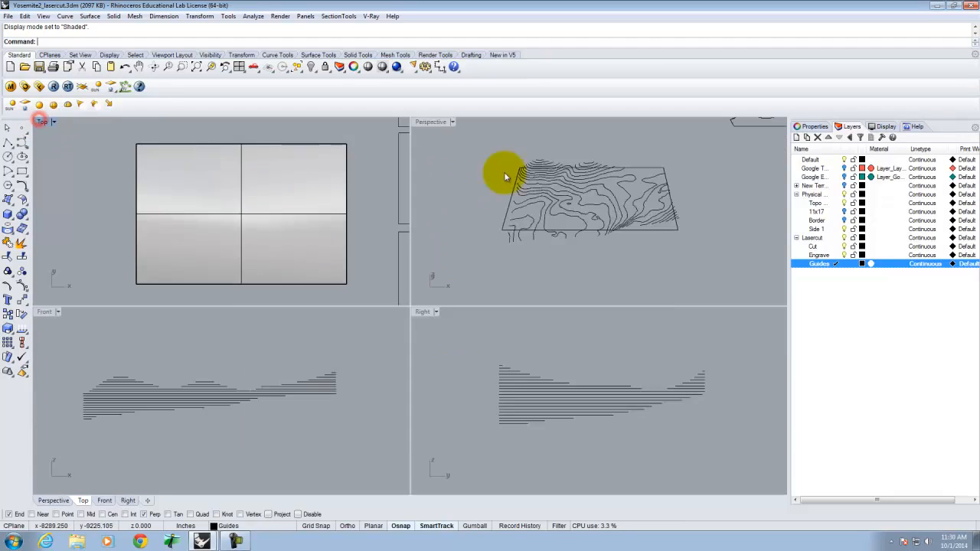
- Examine the enlarged Perspective view to locate the plane relative to the contours and side profiles
{"action": "double_click", "coordinate": [435, 122]}
{"action": "scroll", "coordinate": [534, 275], "scroll_direction": "down", "scroll_amount": 15}
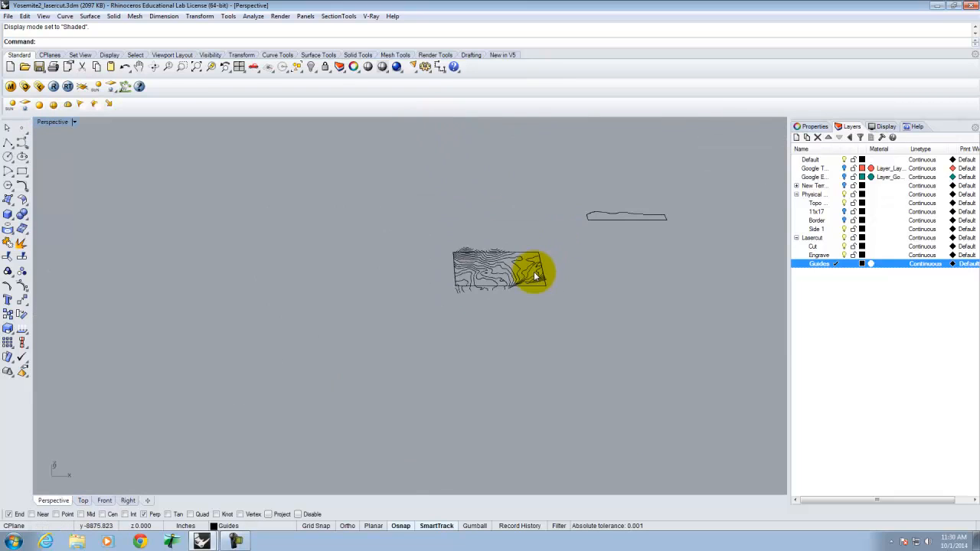
{"action": "right_click_drag", "start_coordinate": [570, 321], "coordinate": [511, 407]}
{"action": "scroll", "coordinate": [488, 330], "scroll_direction": "up", "scroll_amount": 3}
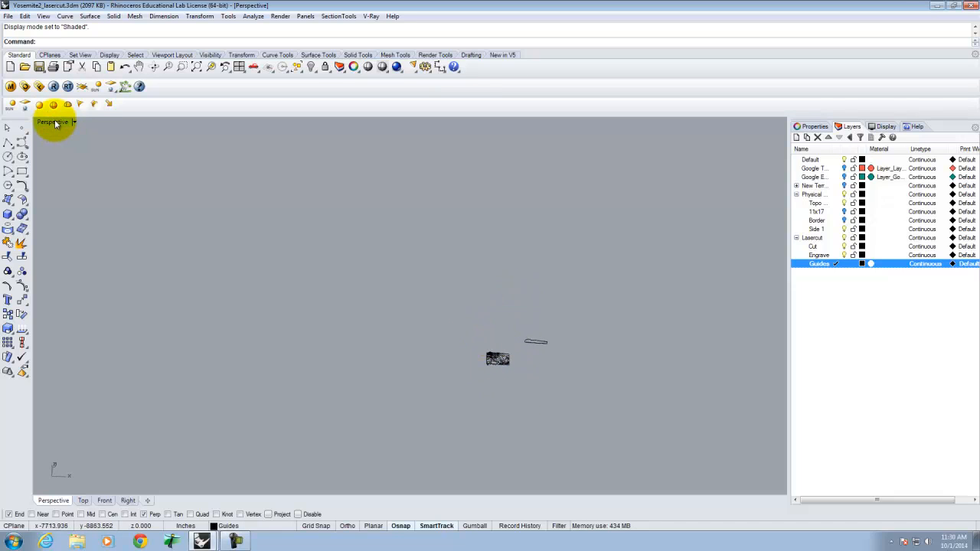
{"action": "double_click", "coordinate": [49, 120]}
- Zoom the Perspective view to the selected plane to check its height against the contours, and undo the plane's creation
{"action": "left_click", "coordinate": [226, 216]}
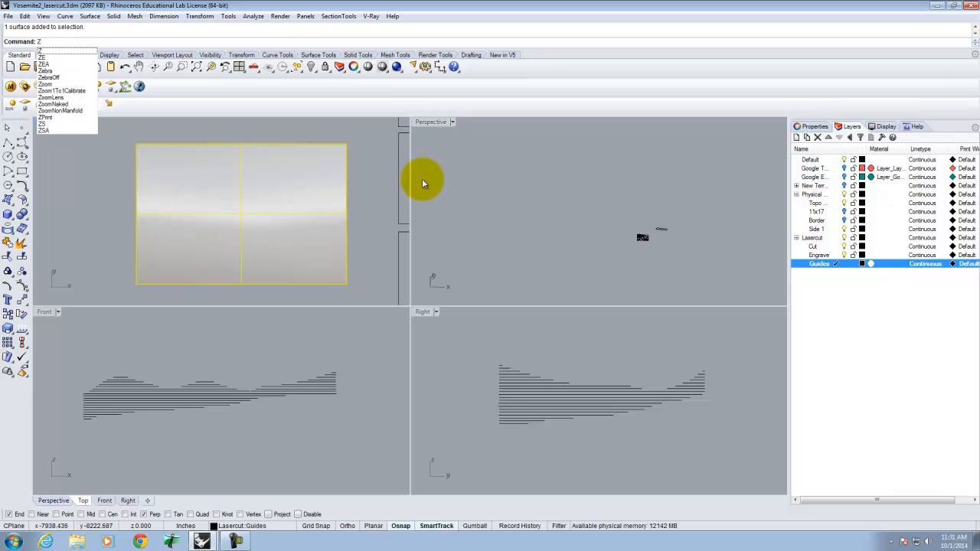
{"action": "key", "text": "BackSpace"}
{"action": "left_click", "coordinate": [431, 124]}
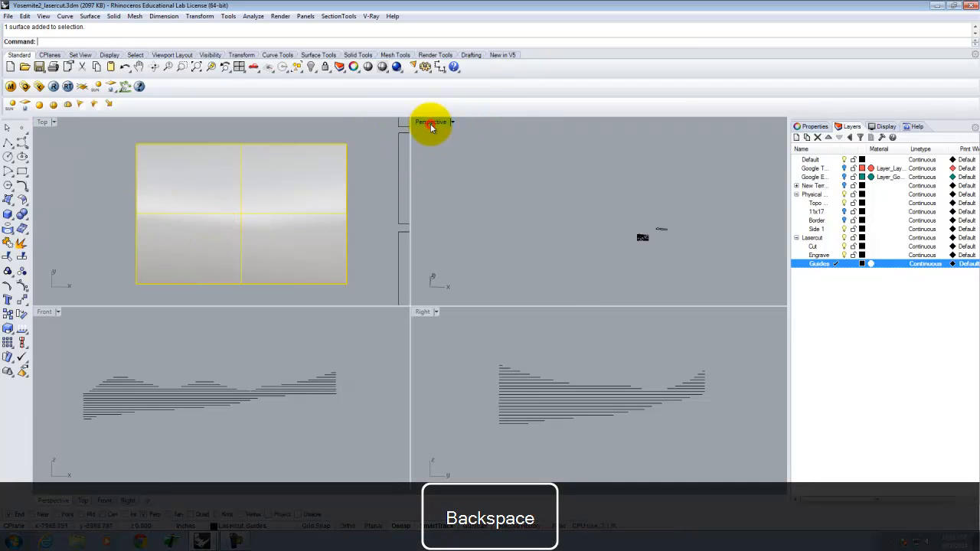
{"action": "type", "text": "zs"}
{"action": "key", "text": "Return"}
{"action": "scroll", "coordinate": [625, 177], "scroll_direction": "down", "scroll_amount": 15}
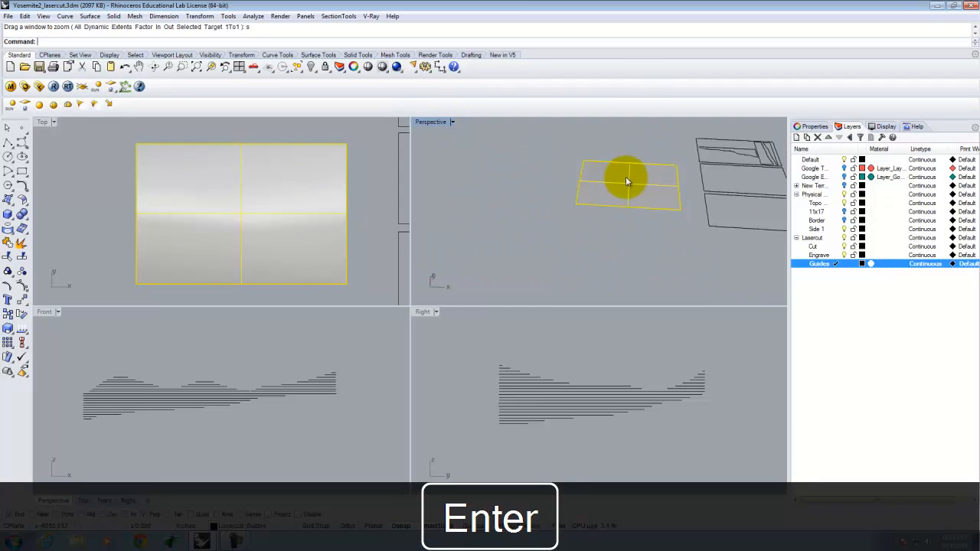
{"action": "scroll", "coordinate": [650, 182], "scroll_direction": "up", "scroll_amount": 8}
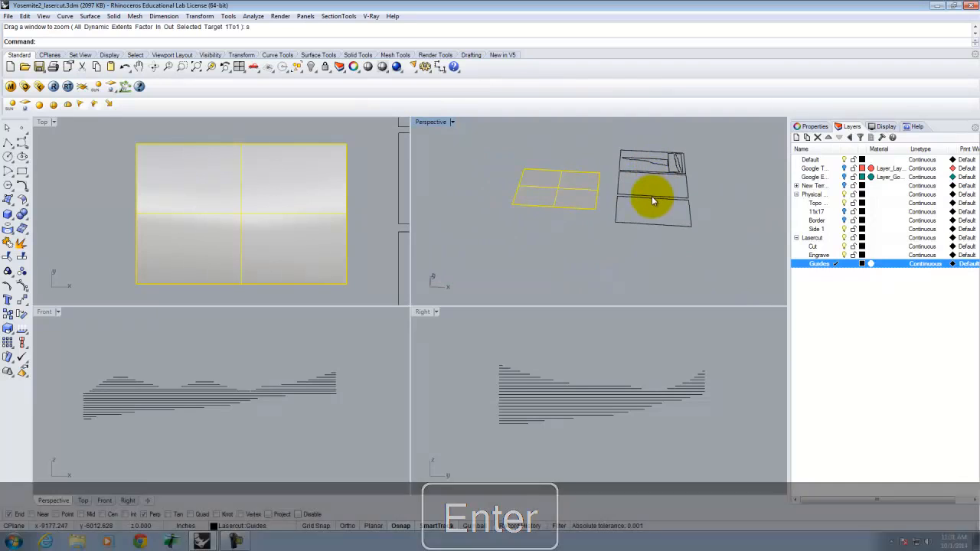
{"action": "right_click_drag", "start_coordinate": [558, 236], "coordinate": [562, 197]}
{"action": "scroll", "coordinate": [521, 222], "scroll_direction": "down", "scroll_amount": 10}
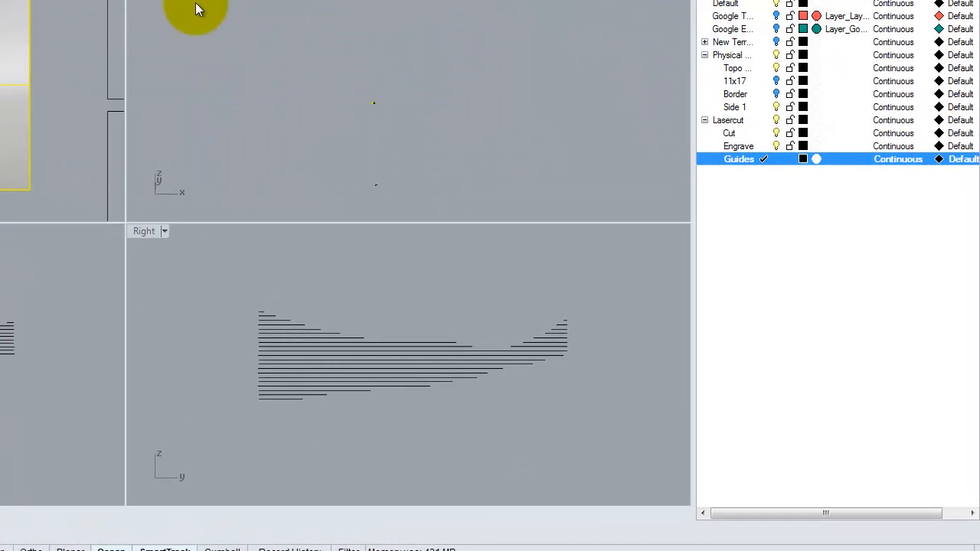
{"action": "key", "text": "ctrl+z"}
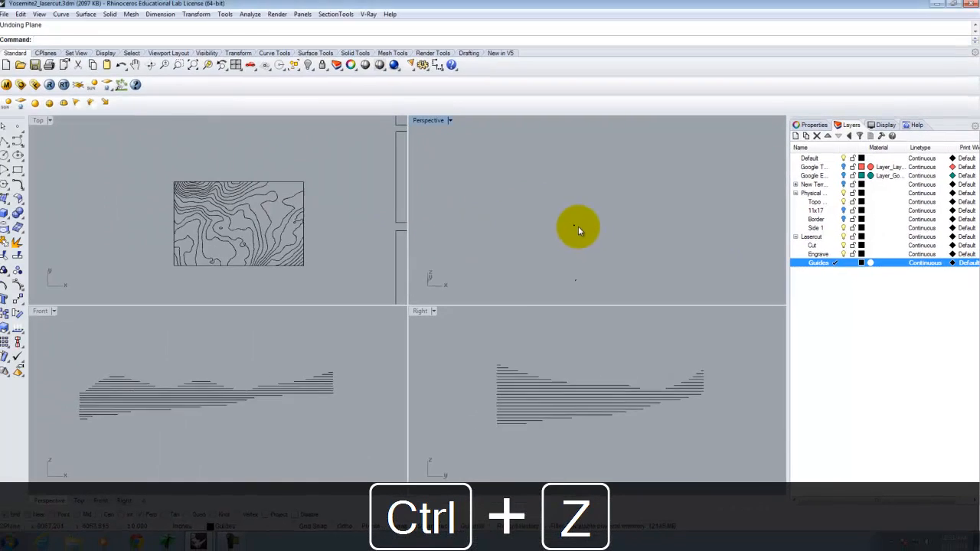
- Pick a sheet rectangle from the overlapping curves in the Perspective view and zoom to it
{"action": "left_click", "coordinate": [576, 228]}
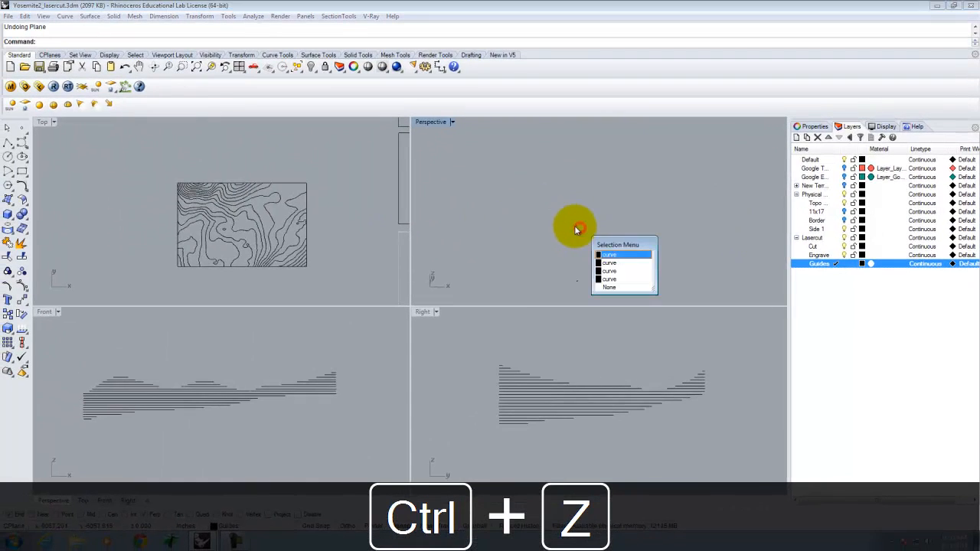
{"action": "left_click", "coordinate": [612, 261]}
{"action": "key", "text": "Return"}
{"action": "key", "text": "Return"}
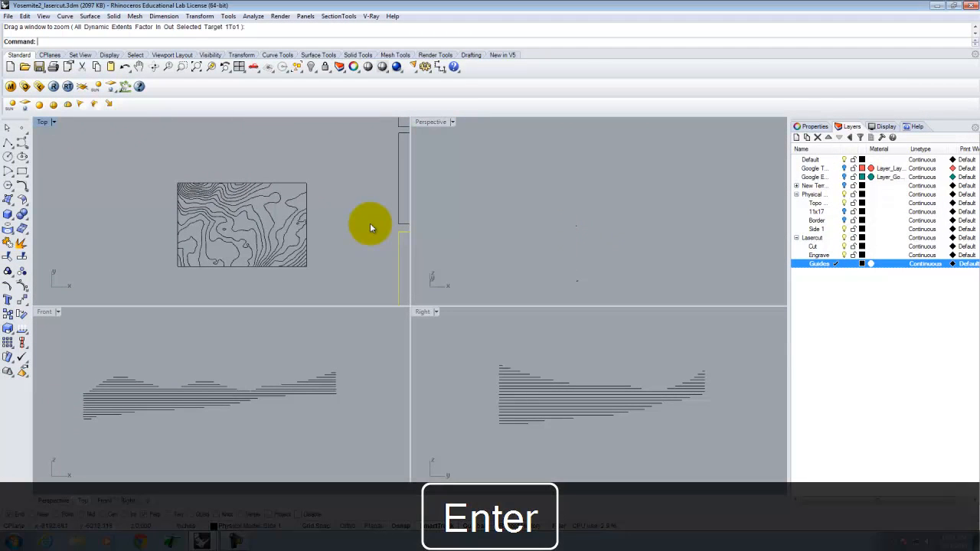
{"action": "key", "text": "BackSpace"}
{"action": "type", "text": "S"}
{"action": "key", "text": "Return"}
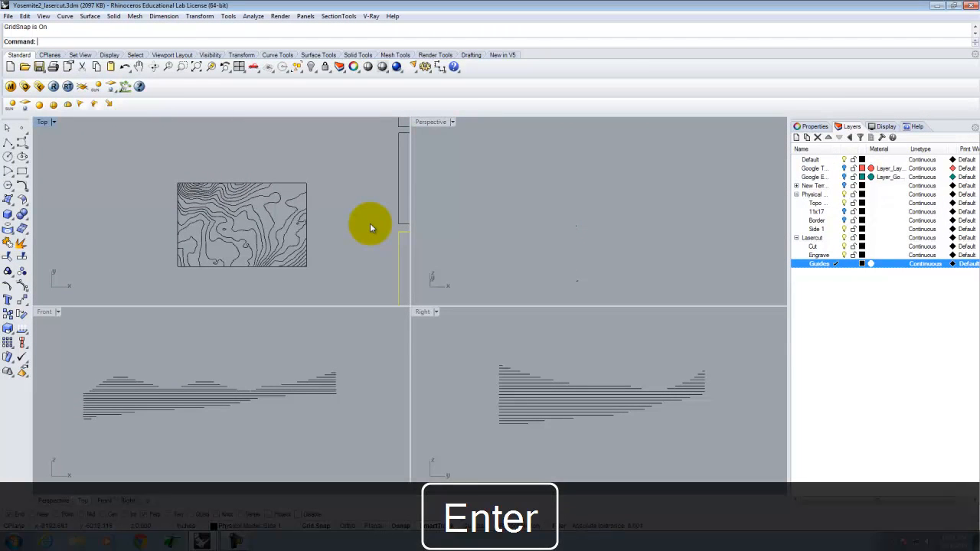
{"action": "key", "text": "Return"}
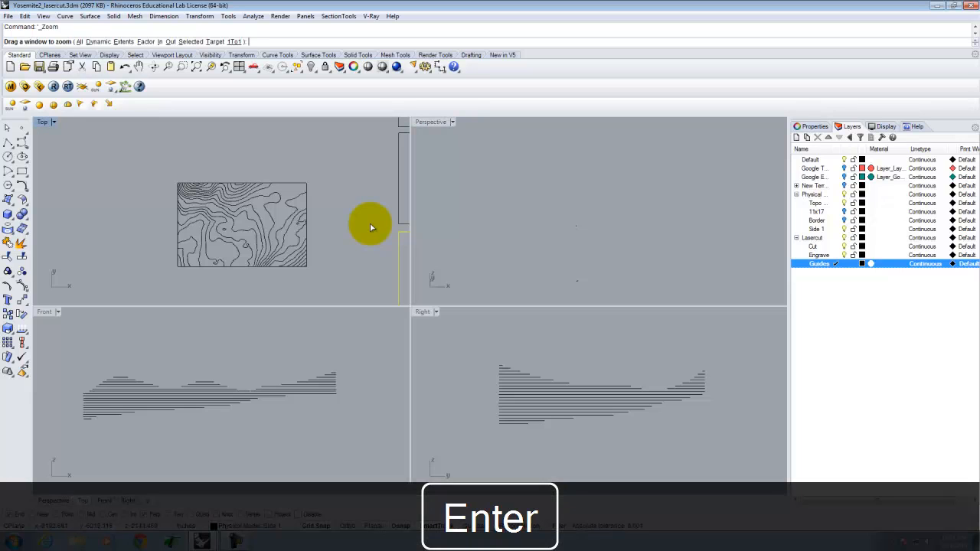
{"action": "type", "text": "s"}
{"action": "key", "text": "Return"}
- Zoom the Perspective view to a contour curve picked from the overlapping curves to check how far apart the objects lie
{"action": "right_click_drag", "start_coordinate": [446, 158], "coordinate": [527, 228]}
{"action": "scroll", "coordinate": [515, 220], "scroll_direction": "up", "scroll_amount": 5}
{"action": "left_click", "coordinate": [510, 207]}
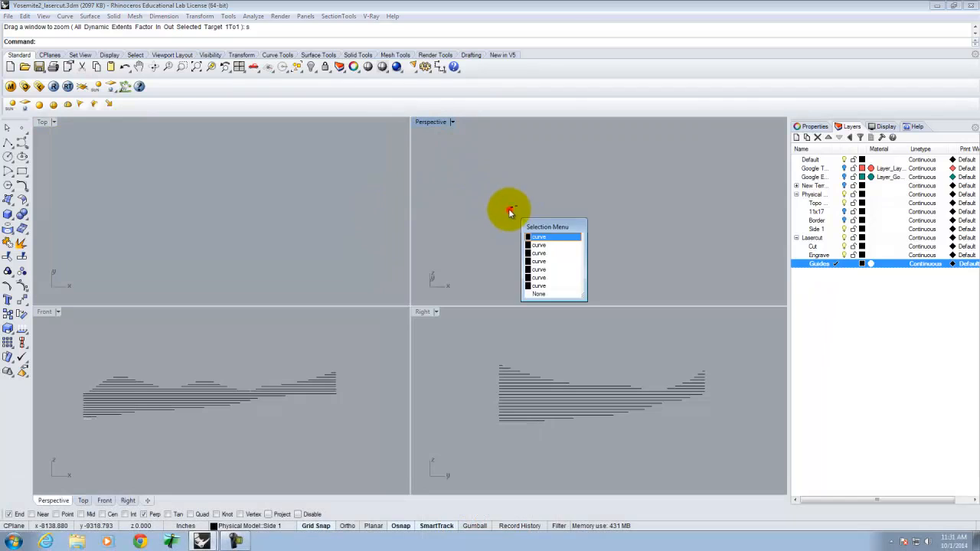
{"action": "left_click", "coordinate": [536, 239]}
{"action": "key", "text": "Return"}
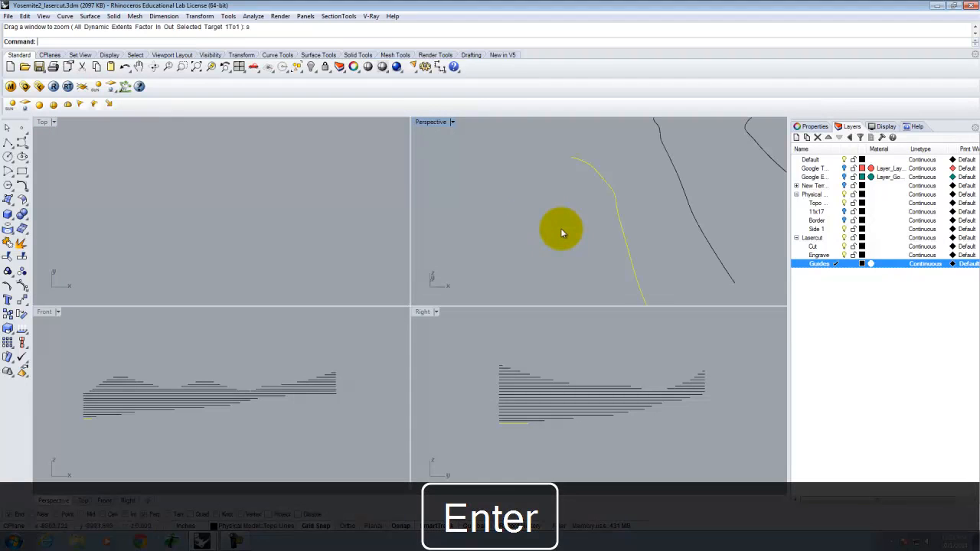
{"action": "scroll", "coordinate": [236, 204], "scroll_direction": "down", "scroll_amount": 10}
{"action": "scroll", "coordinate": [184, 189], "scroll_direction": "up", "scroll_amount": 8}
{"action": "scroll", "coordinate": [246, 230], "scroll_direction": "down", "scroll_amount": 3}
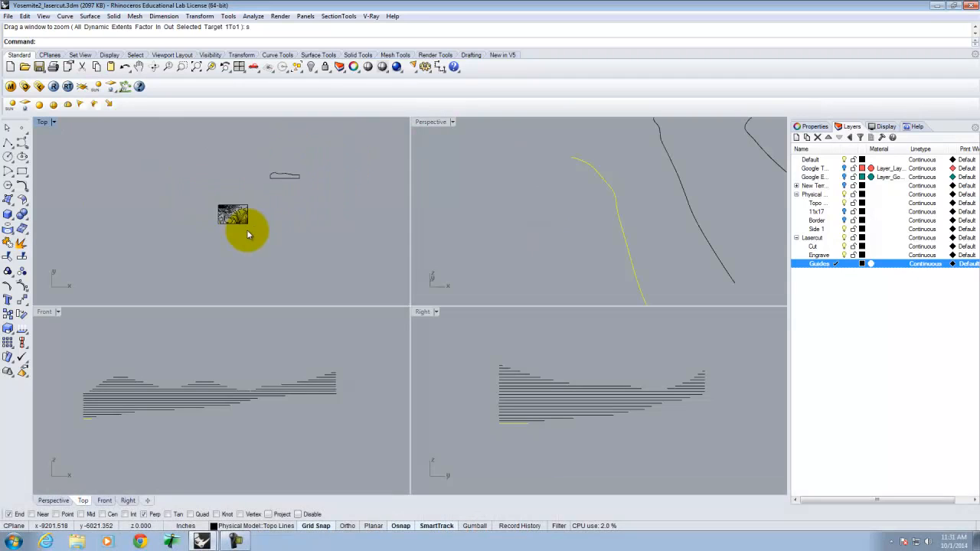
- Select the side profiles and sheet rectangles in the Top view to compare their height with the contours
{"action": "scroll", "coordinate": [276, 197], "scroll_direction": "up", "scroll_amount": 6}
{"action": "left_click", "coordinate": [280, 189]}
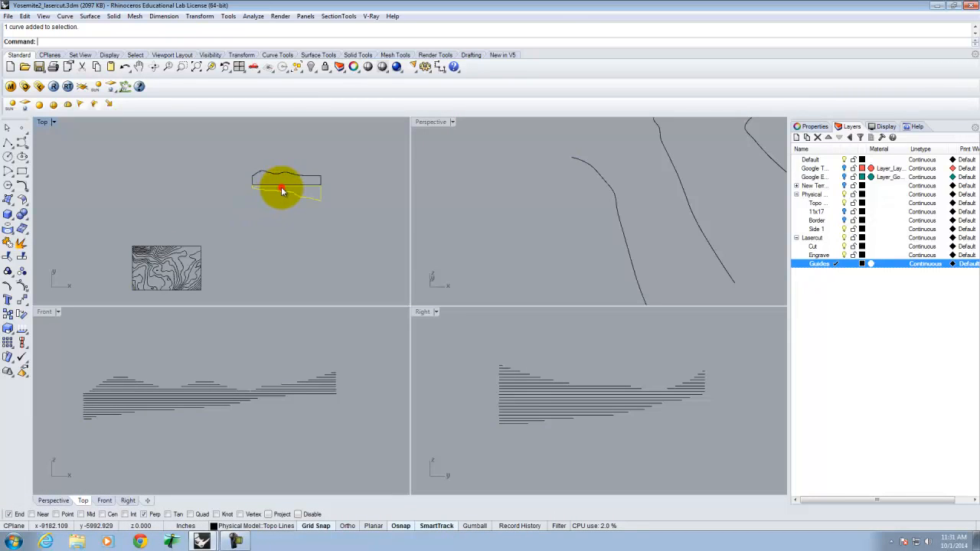
{"action": "left_click", "coordinate": [301, 214]}
{"action": "left_click", "coordinate": [316, 155]}
{"action": "left_click_drag", "start_coordinate": [183, 123], "coordinate": [381, 314]}
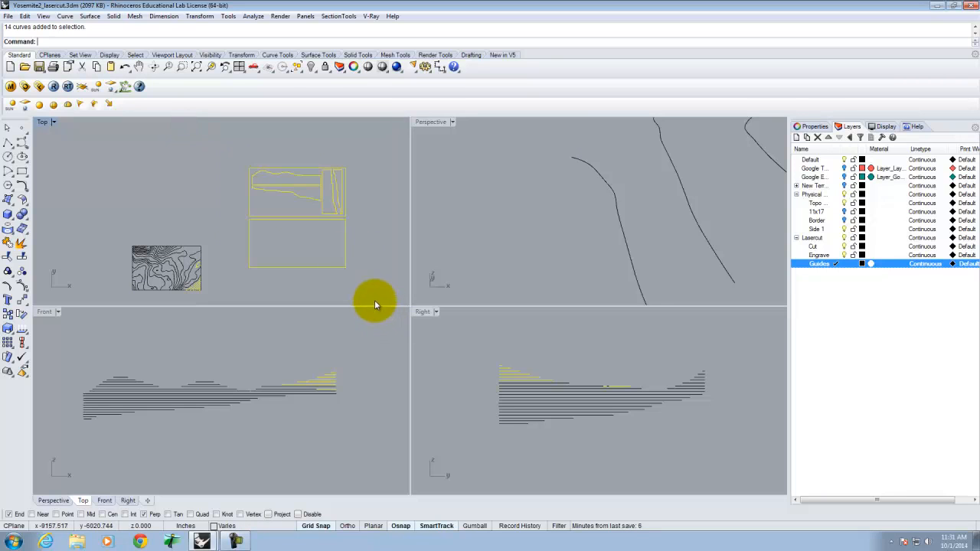
{"action": "key", "text": "Delete"}
{"action": "scroll", "coordinate": [247, 204], "scroll_direction": "down", "scroll_amount": 3}
{"action": "scroll", "coordinate": [144, 238], "scroll_direction": "up", "scroll_amount": 3}
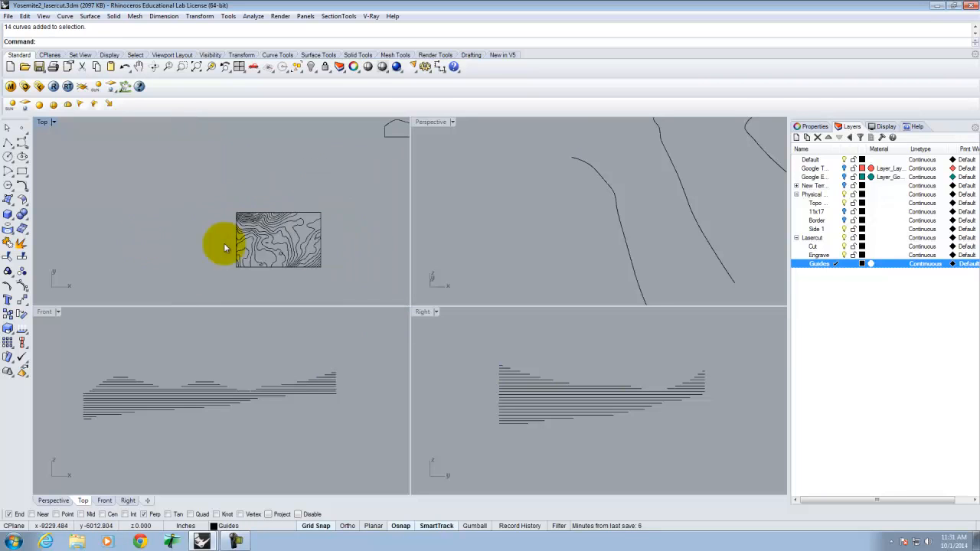
{"action": "scroll", "coordinate": [317, 237], "scroll_direction": "up", "scroll_amount": 2}
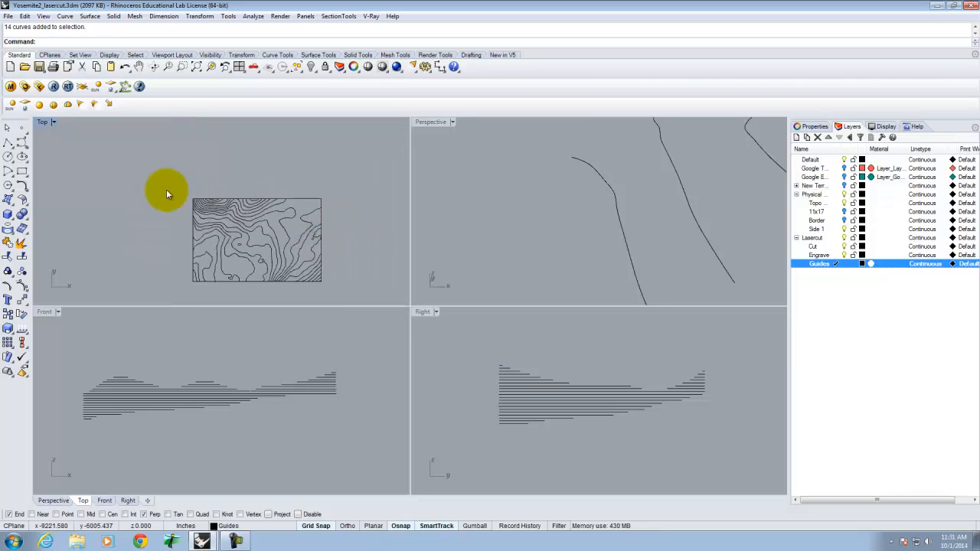
- Draw a corner-to-corner plane in the Top view extending past all sides of the contours' bounding rectangle
{"action": "left_click", "coordinate": [8, 198]}
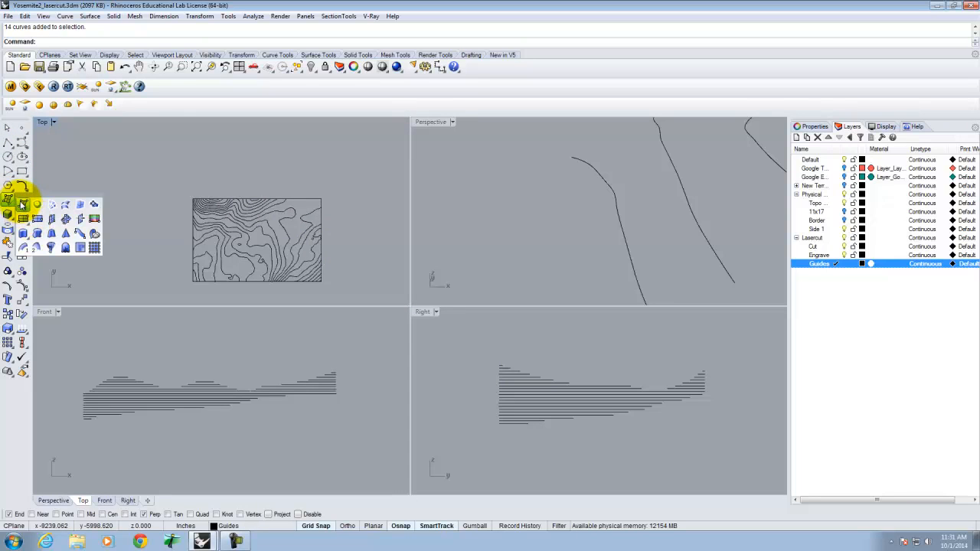
{"action": "left_click", "coordinate": [23, 219]}
{"action": "left_click", "coordinate": [170, 179]}
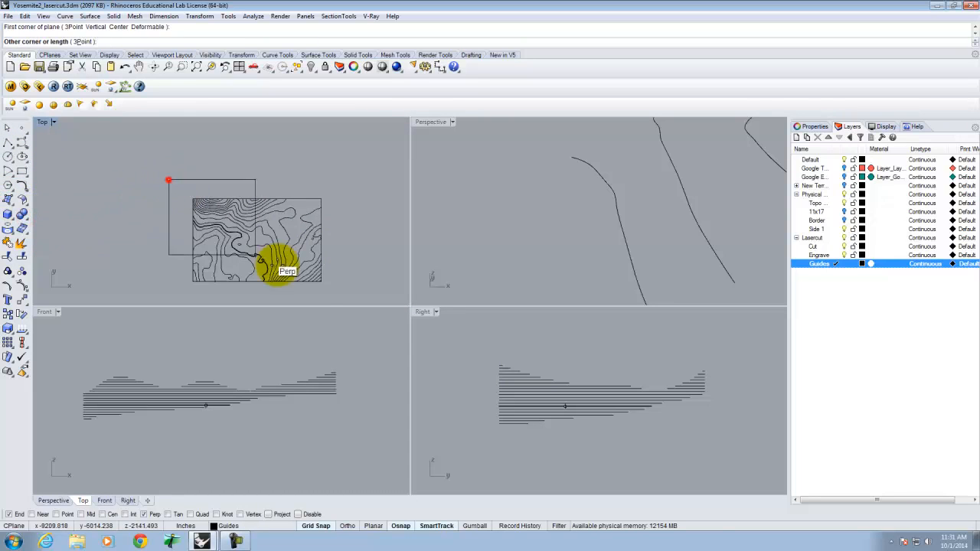
{"action": "left_click", "coordinate": [342, 293]}
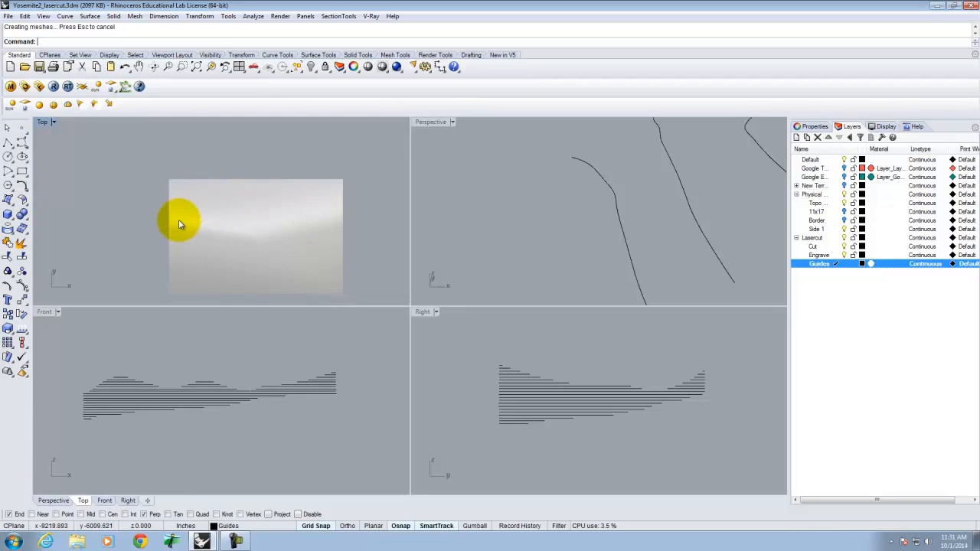
- Select all objects to check the plane's position against them, clear the selection, and undo the plane
{"action": "scroll", "coordinate": [236, 206], "scroll_direction": "down", "scroll_amount": 4}
{"action": "key", "text": "ctrl+a"}
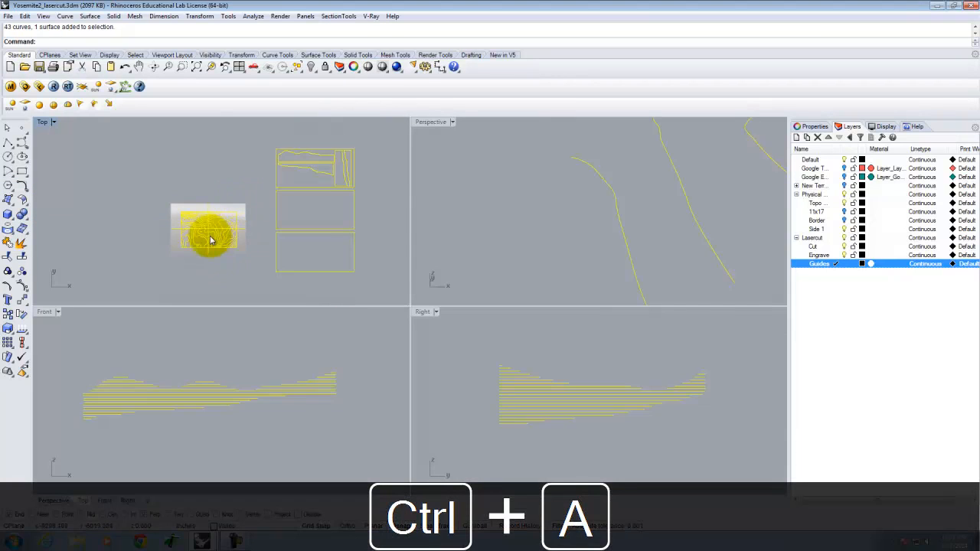
{"action": "scroll", "coordinate": [201, 245], "scroll_direction": "up", "scroll_amount": 3}
{"action": "key", "text": "Escape"}
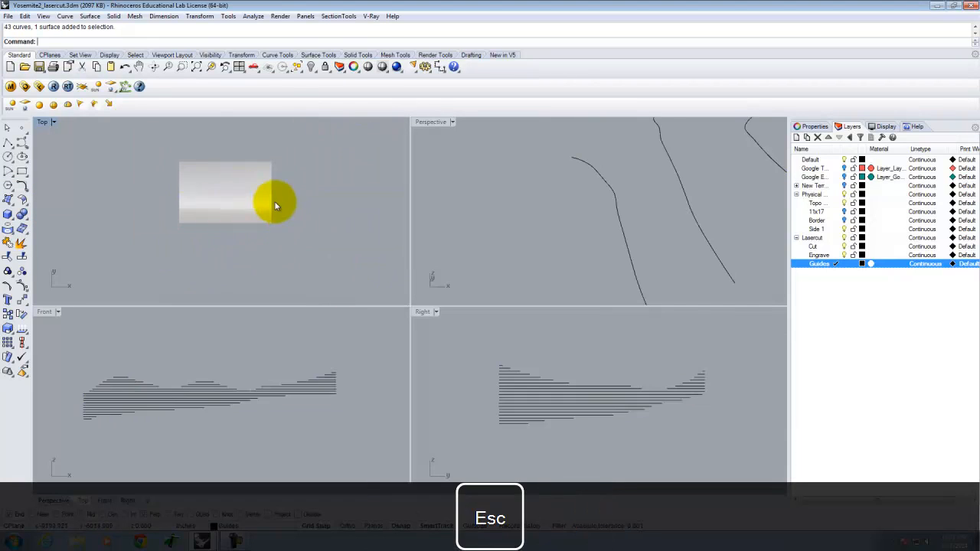
{"action": "scroll", "coordinate": [230, 209], "scroll_direction": "down", "scroll_amount": 3}
{"action": "key", "text": "ctrl+z"}
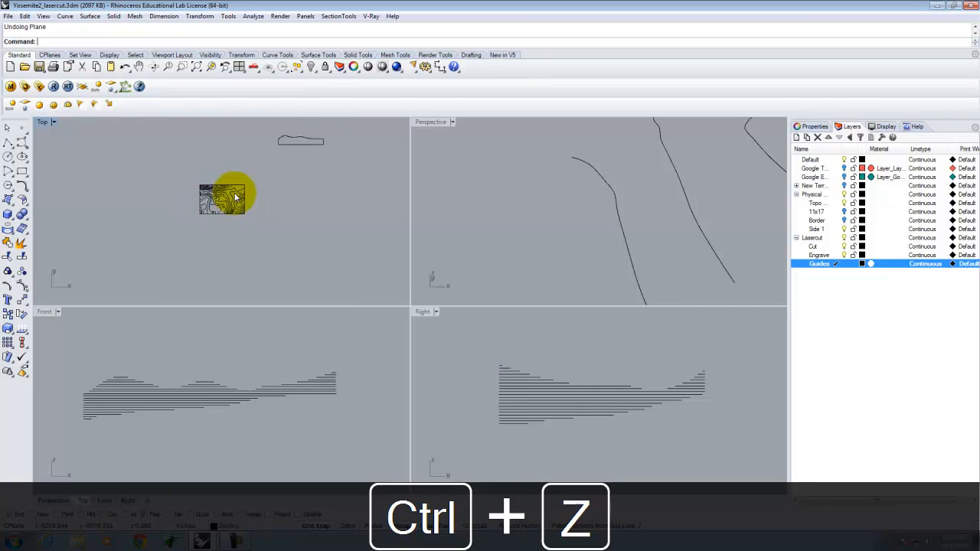
- Move all contours and their bounding rectangle from the rectangle's lower-left corner to the origin, 0,0,0
{"action": "left_click_drag", "start_coordinate": [297, 265], "coordinate": [247, 222]}
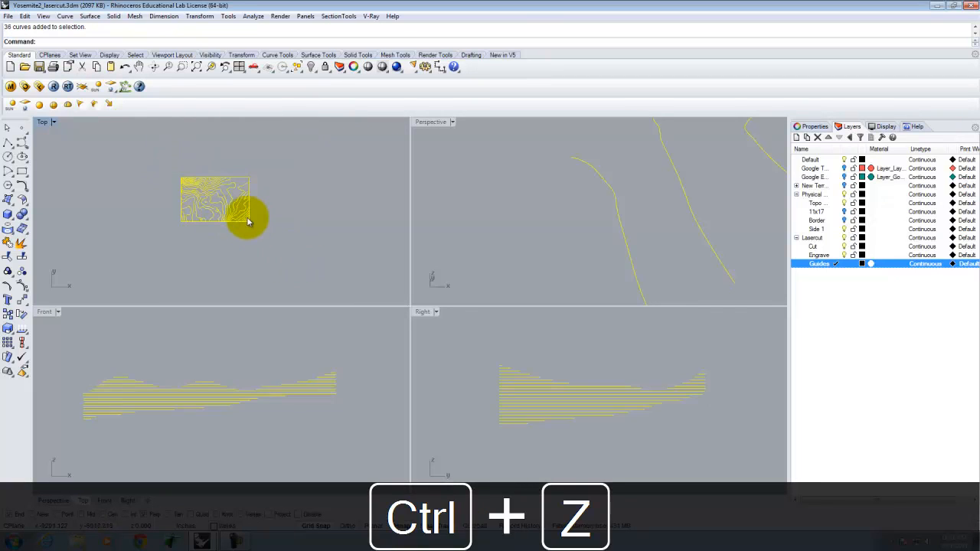
{"action": "key", "text": "Return"}
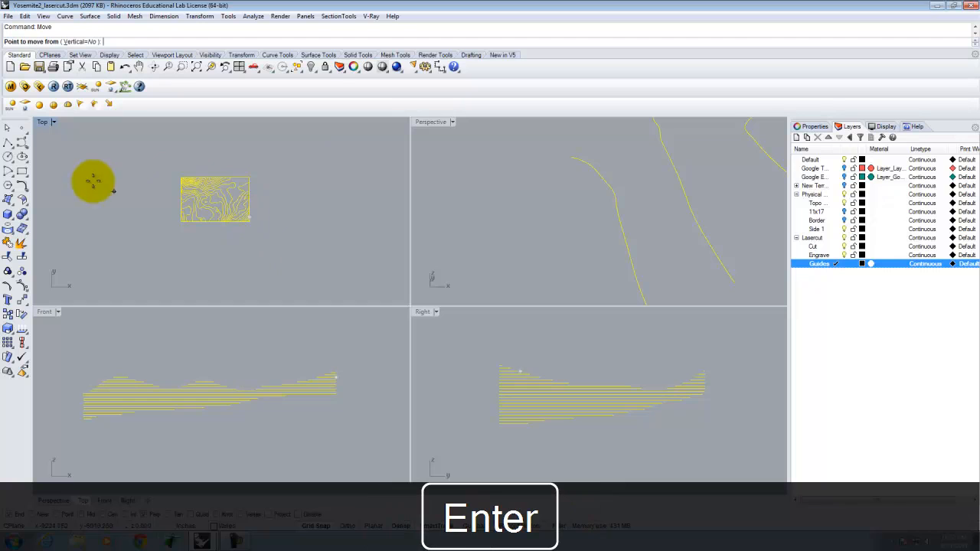
{"action": "scroll", "coordinate": [175, 219], "scroll_direction": "up", "scroll_amount": 4}
{"action": "left_click", "coordinate": [219, 239]}
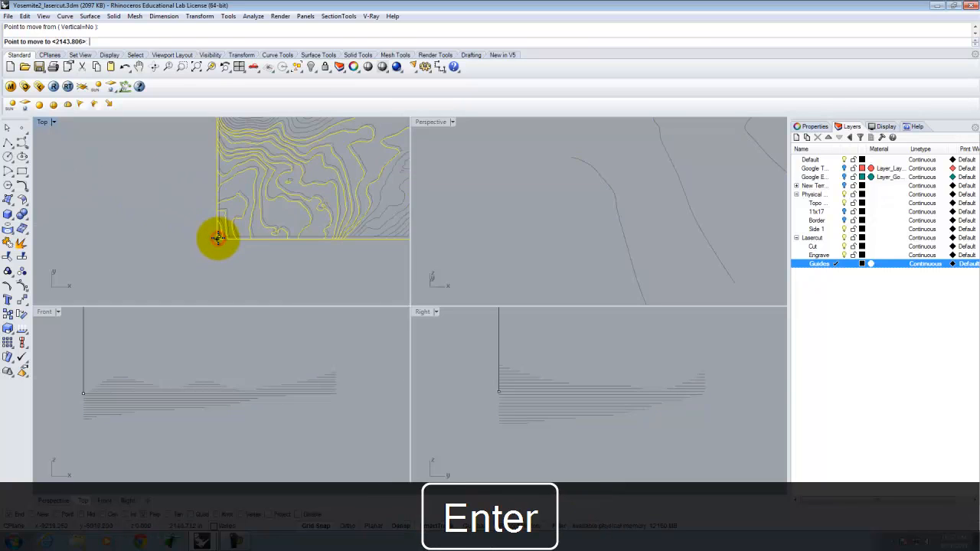
{"action": "type", "text": "0,0,"}
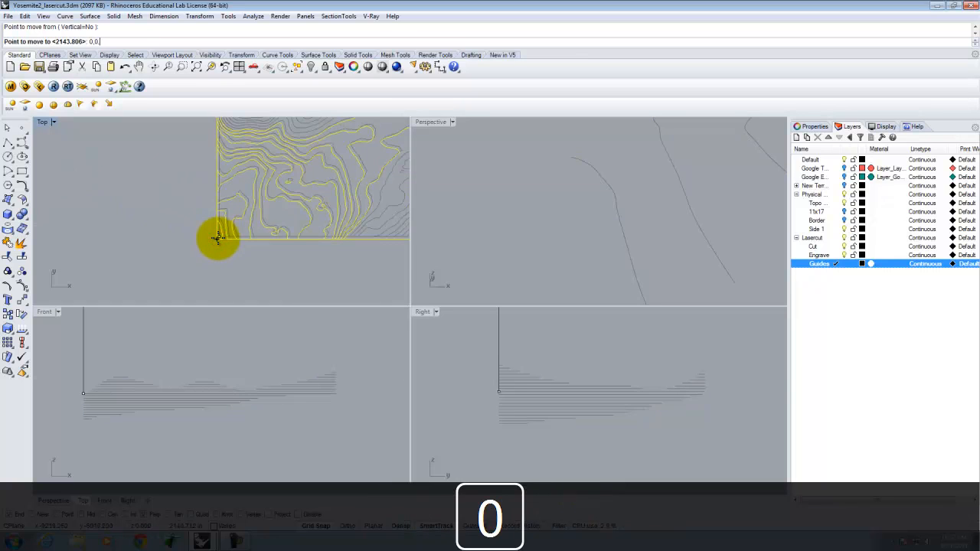
{"action": "key", "text": "Return"}
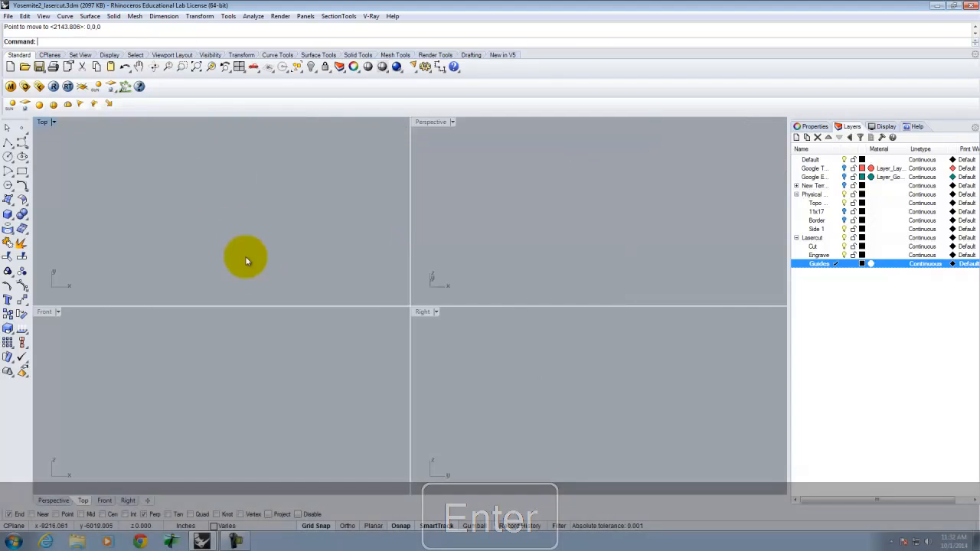
- Move the three sheets and the side profiles from the lowest sheet's lower-left corner to the origin, 0,0,0
{"action": "scroll", "coordinate": [178, 248], "scroll_direction": "down", "scroll_amount": 5}
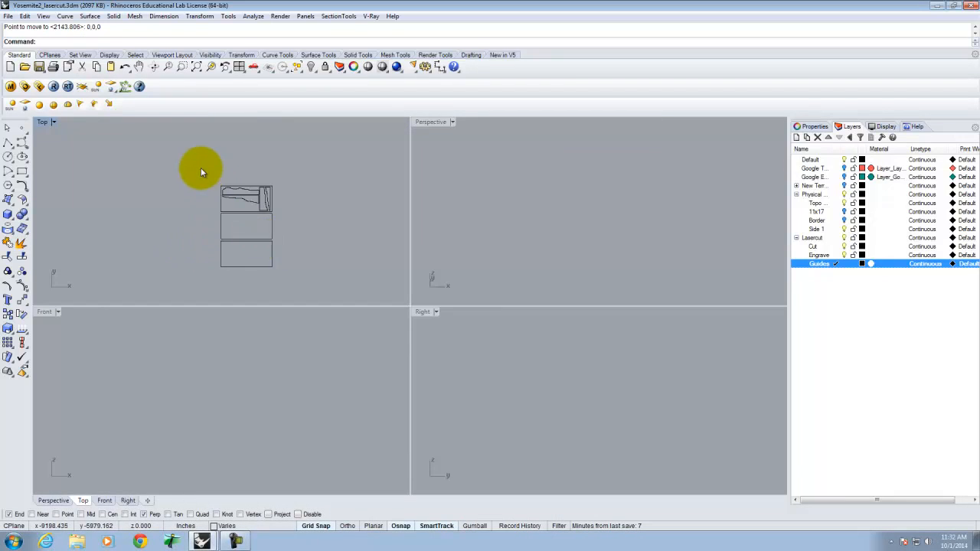
{"action": "left_click_drag", "start_coordinate": [181, 159], "coordinate": [389, 274]}
{"action": "type", "text": "M"}
{"action": "key", "text": "Return"}
{"action": "left_click", "coordinate": [220, 266]}
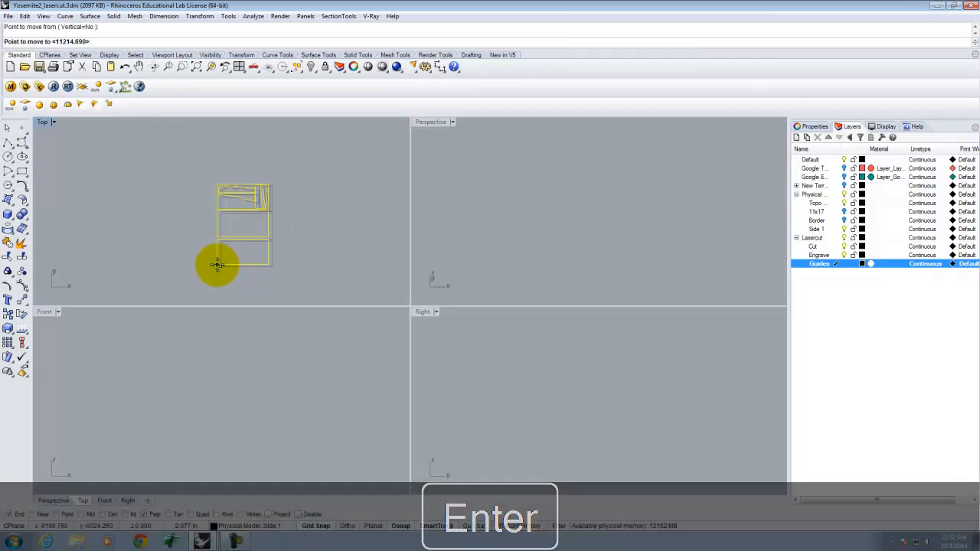
{"action": "type", "text": "0,0,0"}
{"action": "key", "text": "Return"}
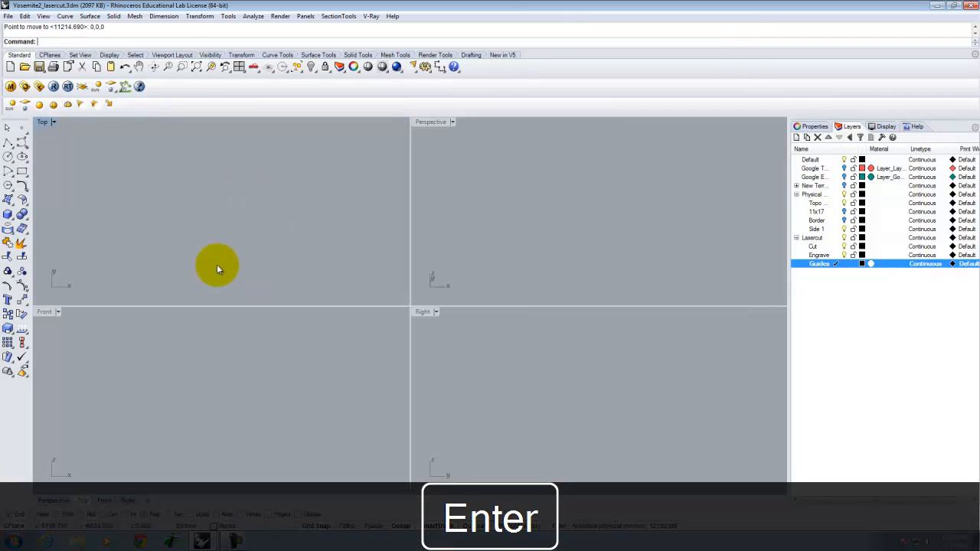
- Zoom the Top view to the moved sheets, and shift them with the side profiles along X until clear of the contours
{"action": "type", "text": "z"}
{"action": "key", "text": "Return"}
{"action": "type", "text": "s"}
{"action": "key", "text": "Return"}
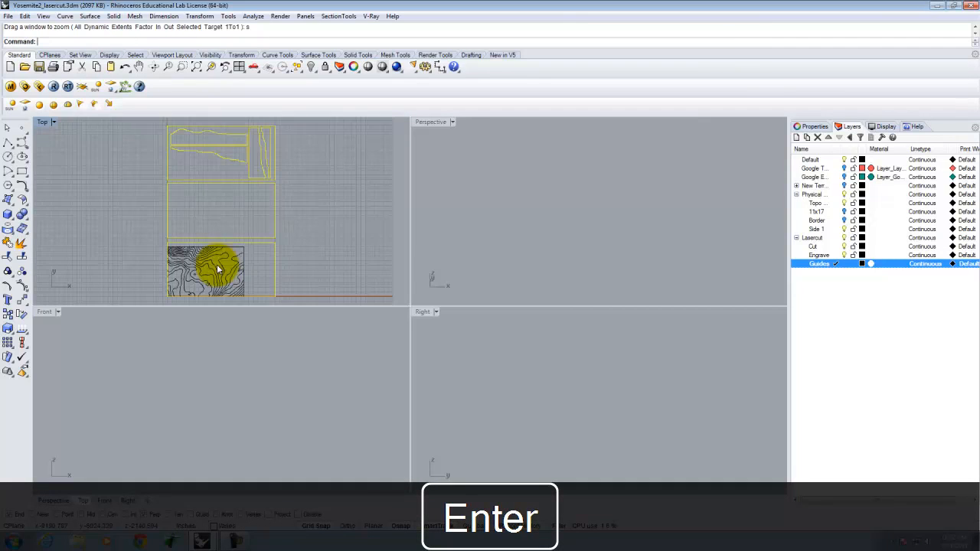
{"action": "scroll", "coordinate": [289, 223], "scroll_direction": "down", "scroll_amount": 10}
{"action": "scroll", "coordinate": [289, 224], "scroll_direction": "up", "scroll_amount": 4}
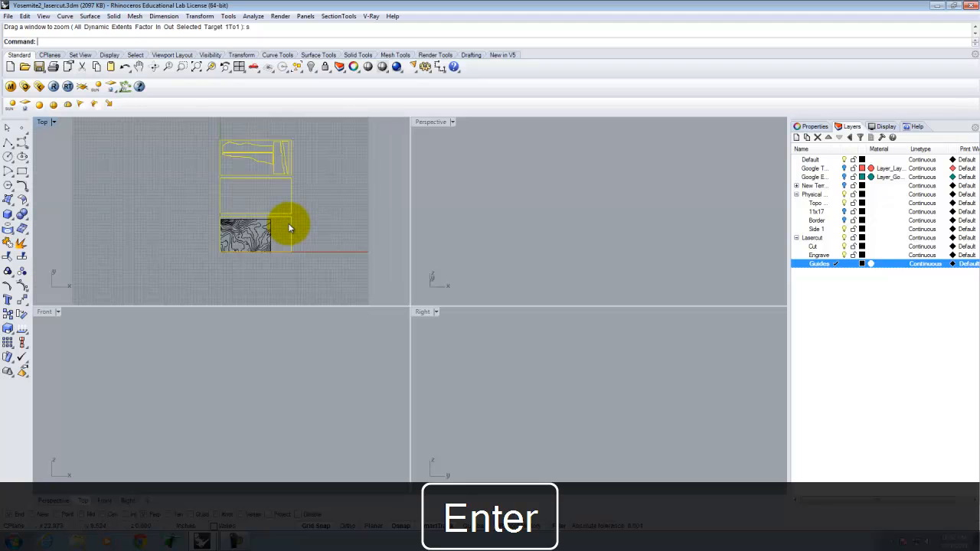
{"action": "key", "text": "Return"}
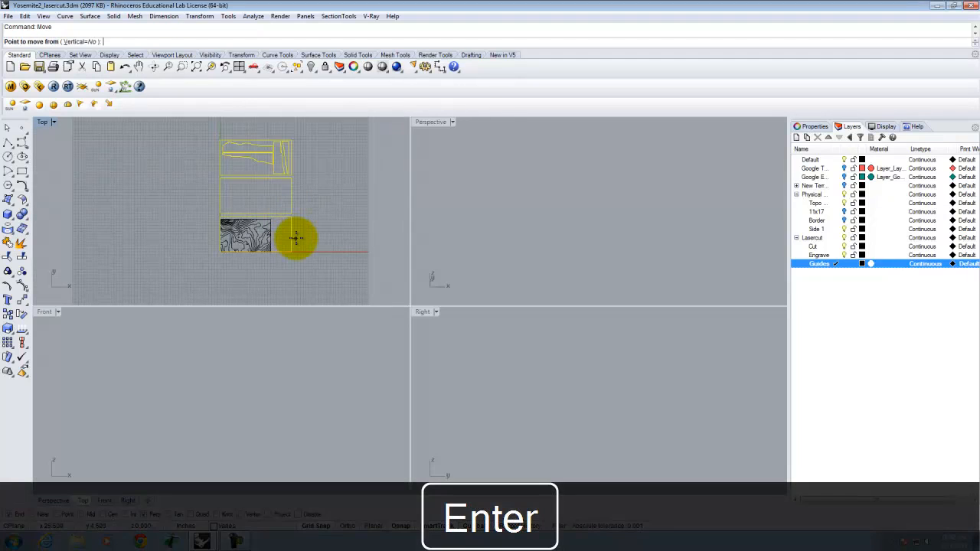
{"action": "left_click", "coordinate": [261, 269]}
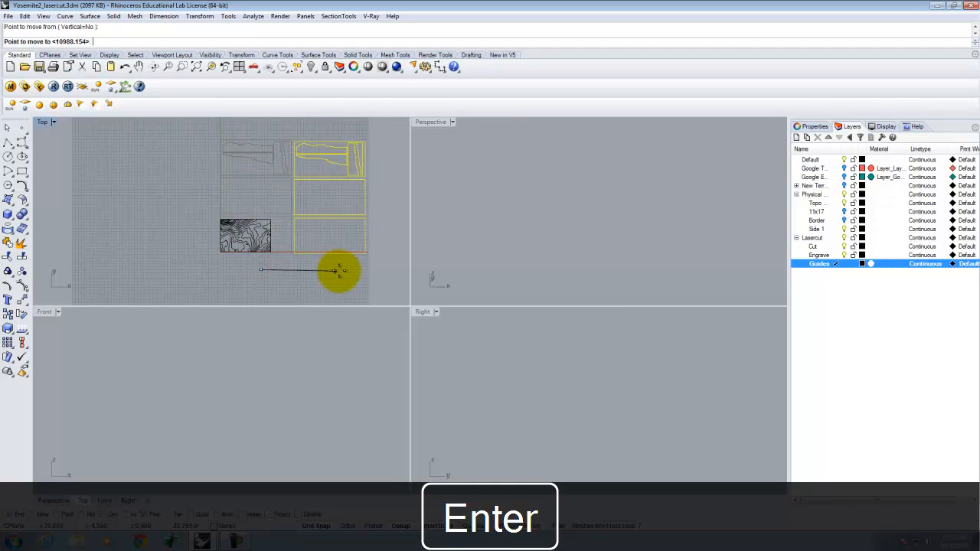
{"action": "left_click", "coordinate": [339, 268]}
{"action": "key", "text": "Escape"}
- Zoom the Perspective, Front and Right views to the middle sheet rectangle to check that it lies on the construction plane
{"action": "left_click", "coordinate": [320, 209]}
{"action": "left_click", "coordinate": [489, 178]}
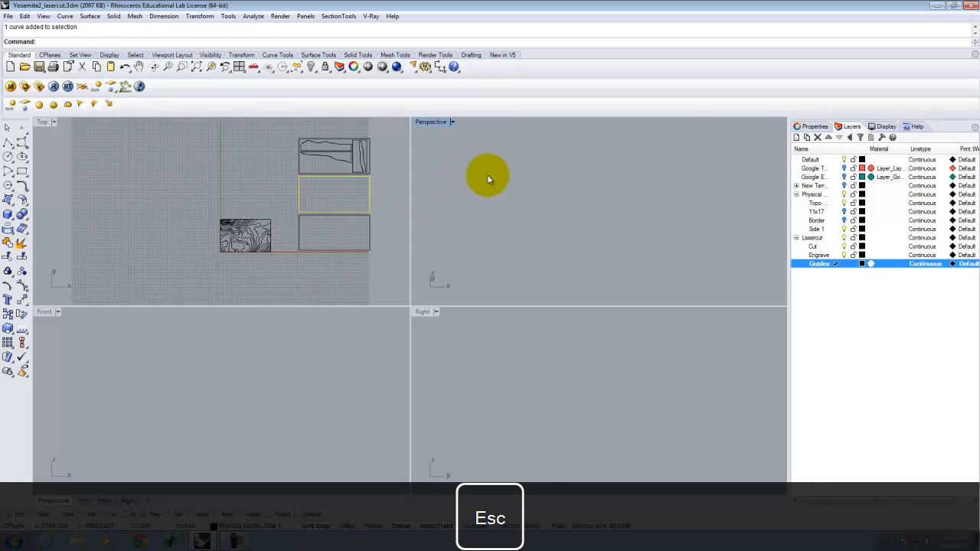
{"action": "type", "text": "z"}
{"action": "key", "text": "Return"}
{"action": "type", "text": "s"}
{"action": "key", "text": "Return"}
{"action": "type", "text": "z"}
{"action": "key", "text": "Return"}
{"action": "type", "text": "s"}
{"action": "key", "text": "Return"}
{"action": "left_click", "coordinate": [554, 388]}
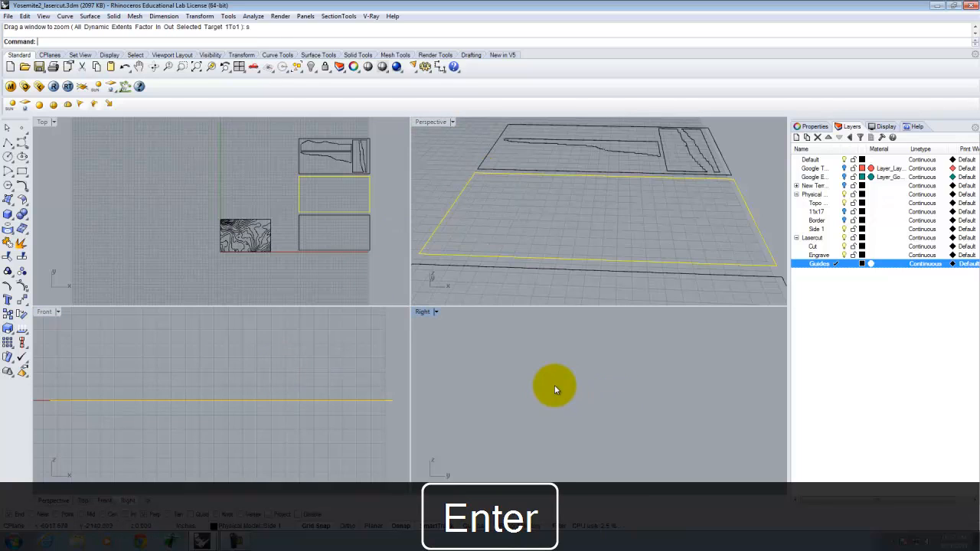
{"action": "key", "text": "Return"}
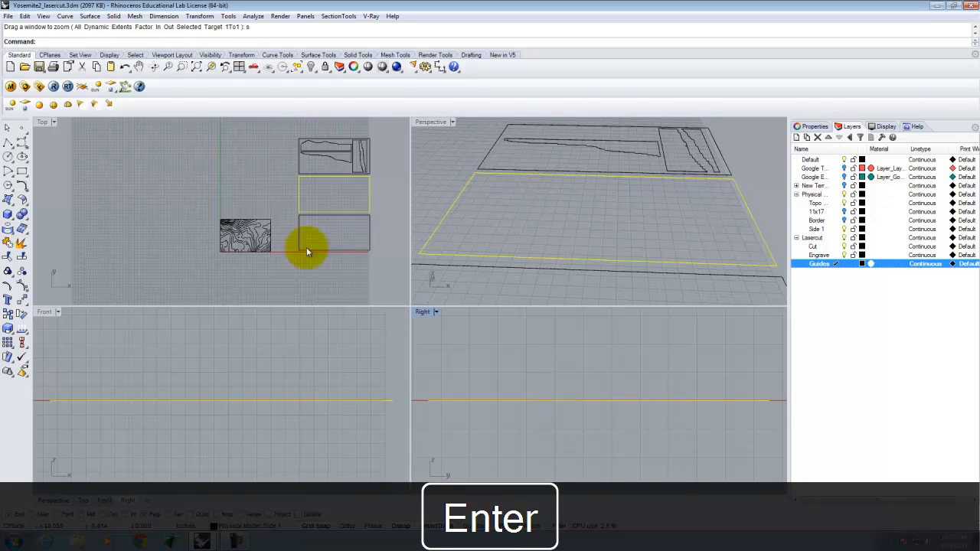
- Draw a corner-to-corner plane around the relocated contours in the Top view, with its lower-right corner at 20,-2.5
{"action": "scroll", "coordinate": [254, 234], "scroll_direction": "down", "scroll_amount": 5}
{"action": "scroll", "coordinate": [253, 232], "scroll_direction": "up", "scroll_amount": 5}
{"action": "key", "text": "Escape"}
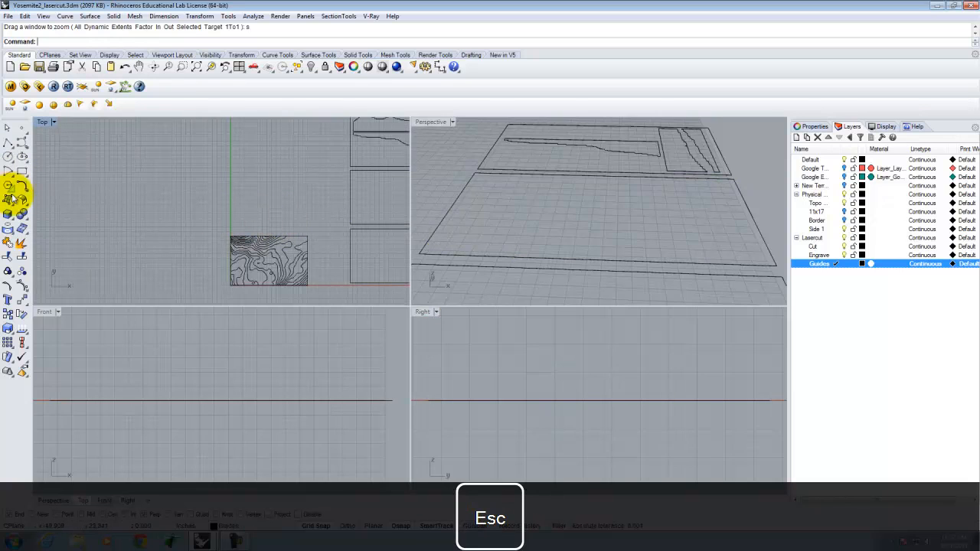
{"action": "left_click", "coordinate": [7, 213]}
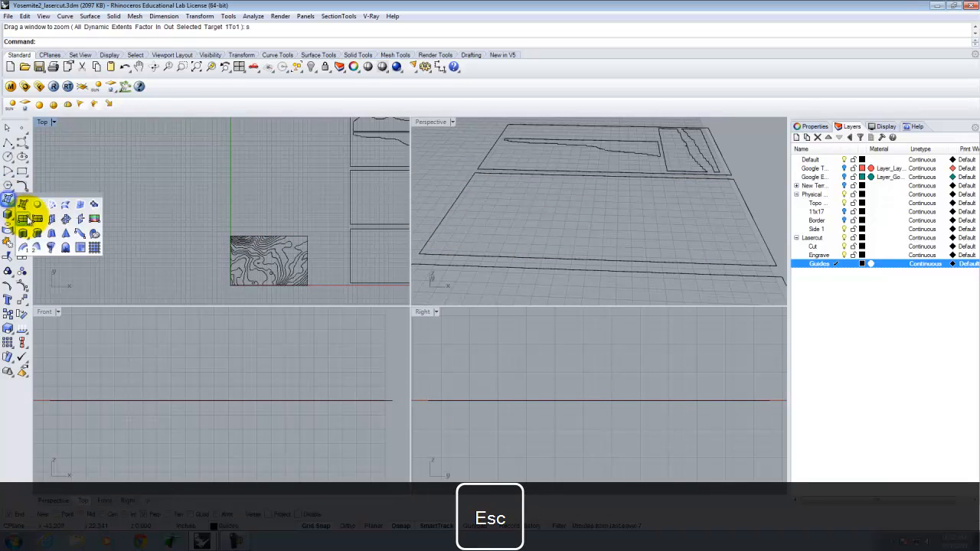
{"action": "left_click", "coordinate": [59, 208]}
{"action": "left_click", "coordinate": [205, 209]}
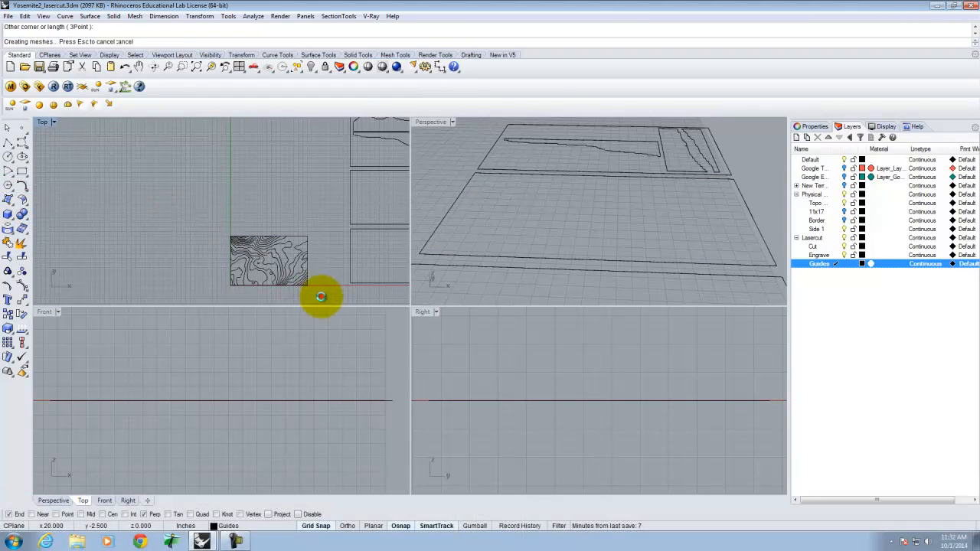
- Complete the plane around the contours at its 20,-2.5 corner, and inspect it in the Perspective view
{"action": "left_click", "coordinate": [320, 296]}
{"action": "scroll", "coordinate": [253, 219], "scroll_direction": "up", "scroll_amount": 5}
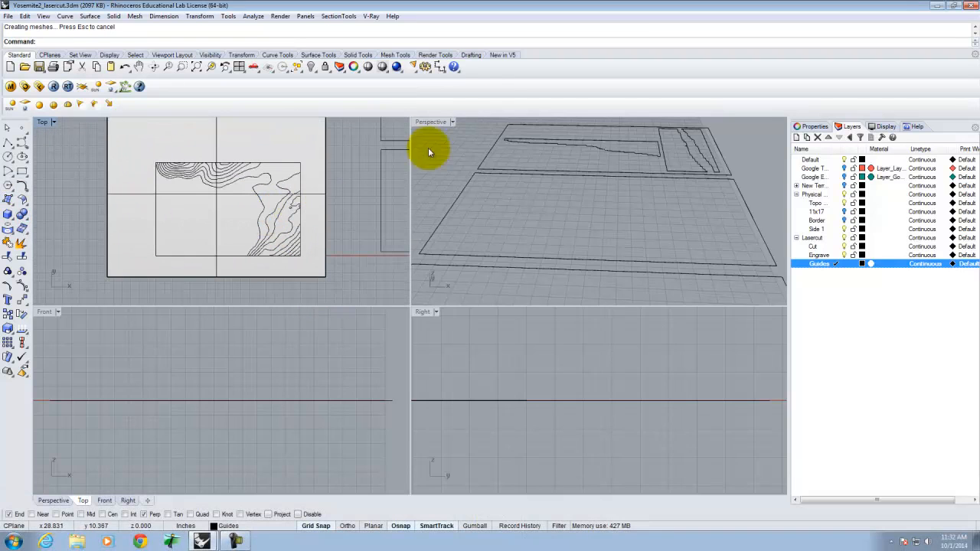
{"action": "scroll", "coordinate": [514, 160], "scroll_direction": "down", "scroll_amount": 3}
{"action": "scroll", "coordinate": [526, 165], "scroll_direction": "up", "scroll_amount": 5}
{"action": "right_click_drag", "start_coordinate": [501, 184], "coordinate": [572, 168]}
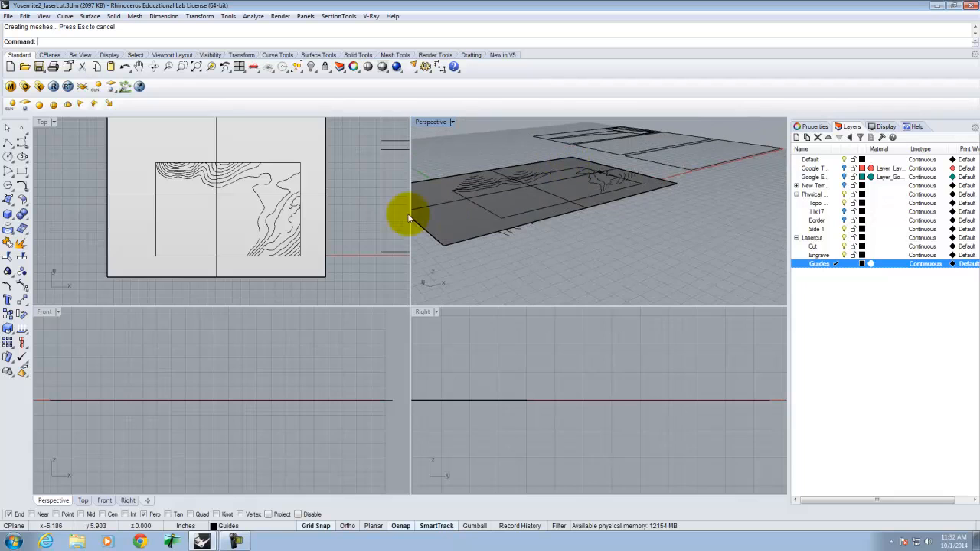
{"action": "scroll", "coordinate": [352, 217], "scroll_direction": "down", "scroll_amount": 3}
{"action": "scroll", "coordinate": [291, 228], "scroll_direction": "up", "scroll_amount": 3}
- Project the scaled contours and their border onto the new plane from the Top view with the Project command
{"action": "left_click", "coordinate": [139, 183]}
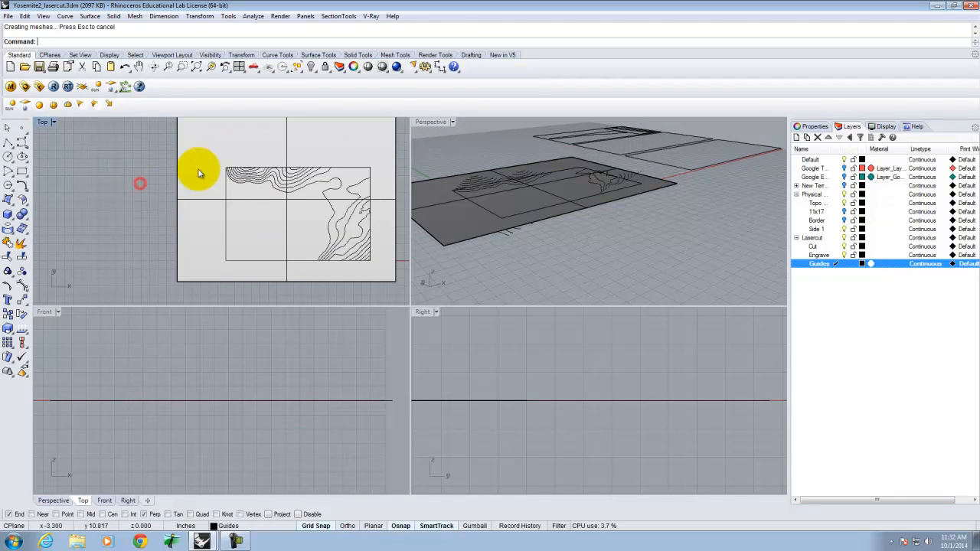
{"action": "key", "text": "Return"}
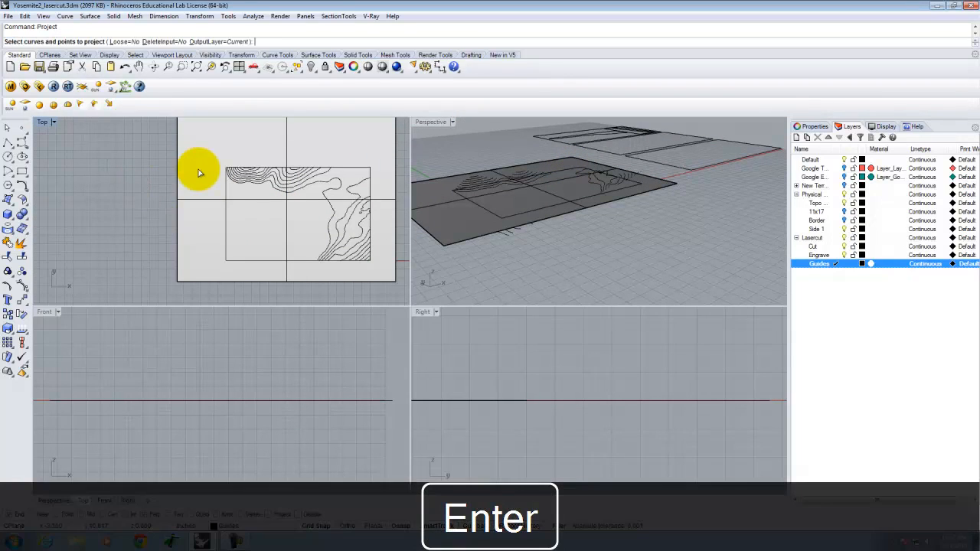
{"action": "left_click_drag", "start_coordinate": [154, 157], "coordinate": [385, 265]}
{"action": "key", "text": "Return"}
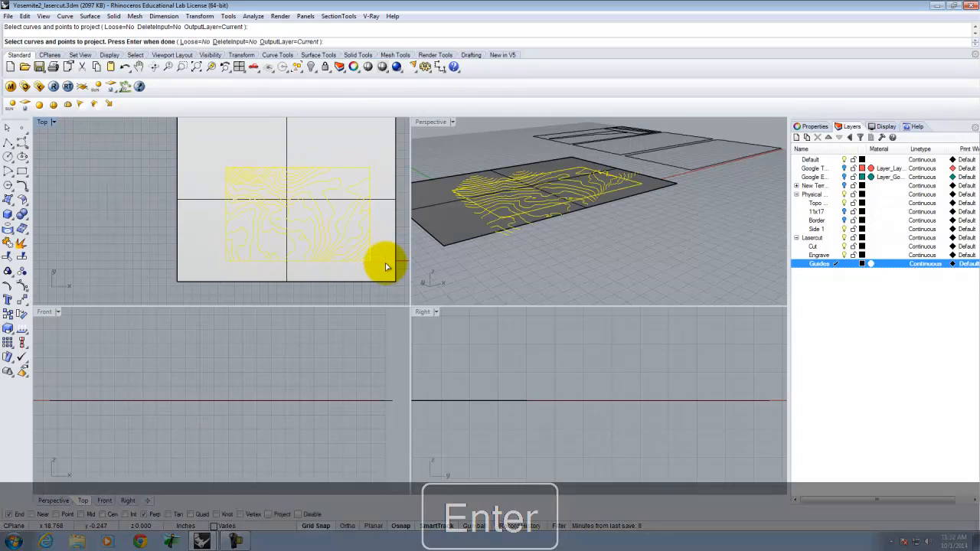
{"action": "left_click", "coordinate": [204, 201]}
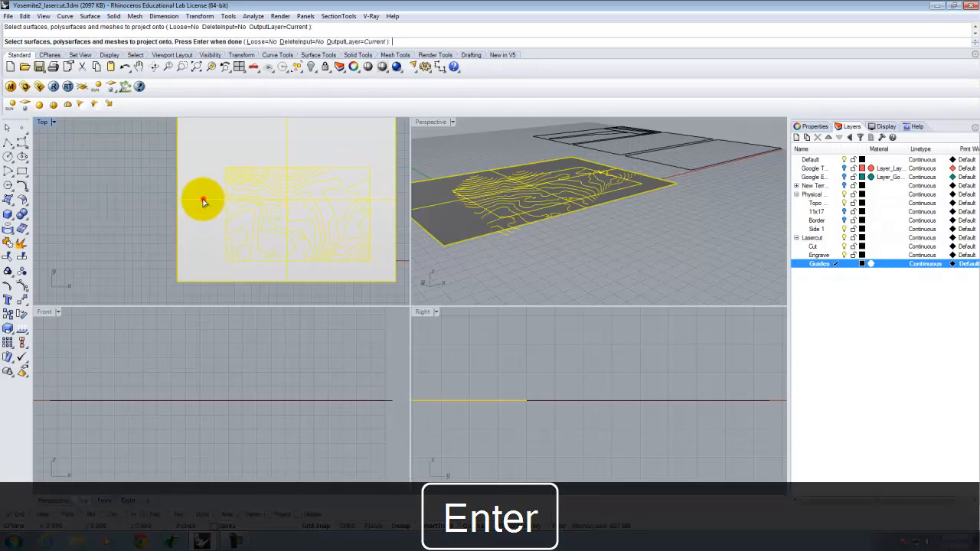
{"action": "key", "text": "Return"}
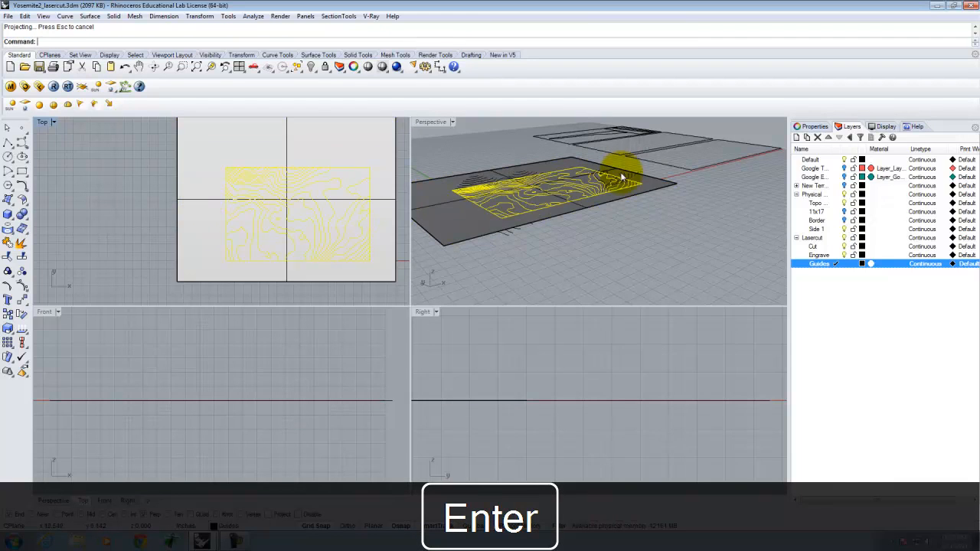
{"action": "right_click_drag", "start_coordinate": [688, 175], "coordinate": [622, 184]}
{"action": "right_click_drag", "start_coordinate": [621, 184], "coordinate": [613, 227]}
{"action": "right_click", "coordinate": [613, 227]}
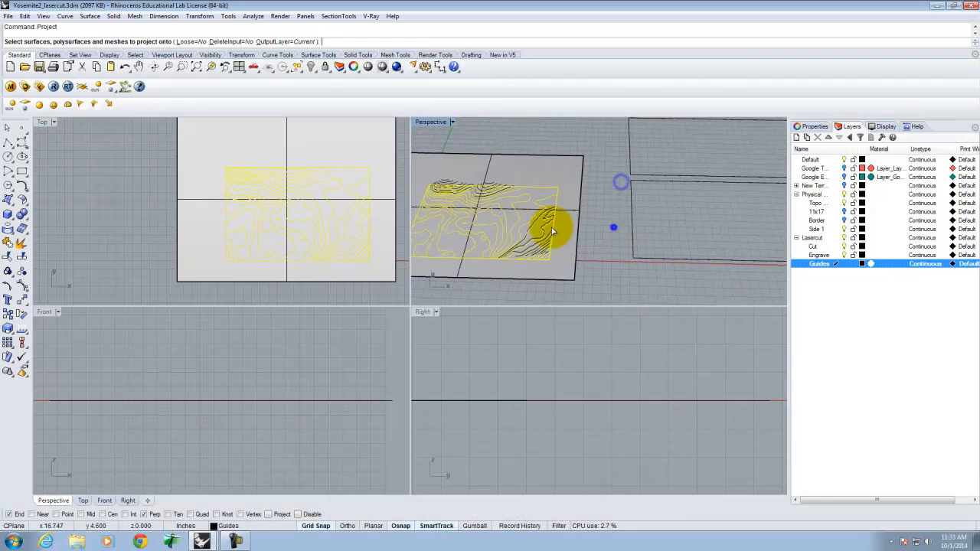
{"action": "key", "text": "Return"}
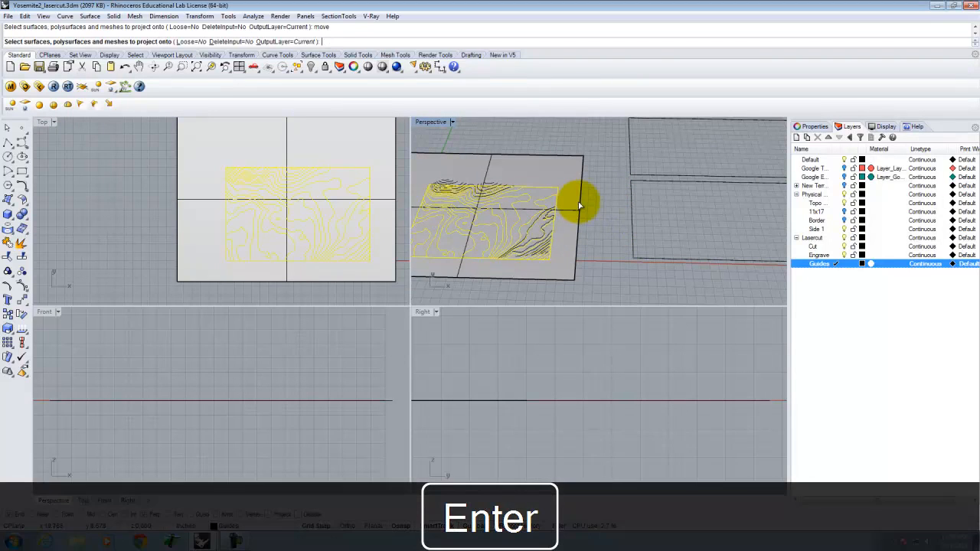
{"action": "scroll", "coordinate": [164, 245], "scroll_direction": "down", "scroll_amount": 5}
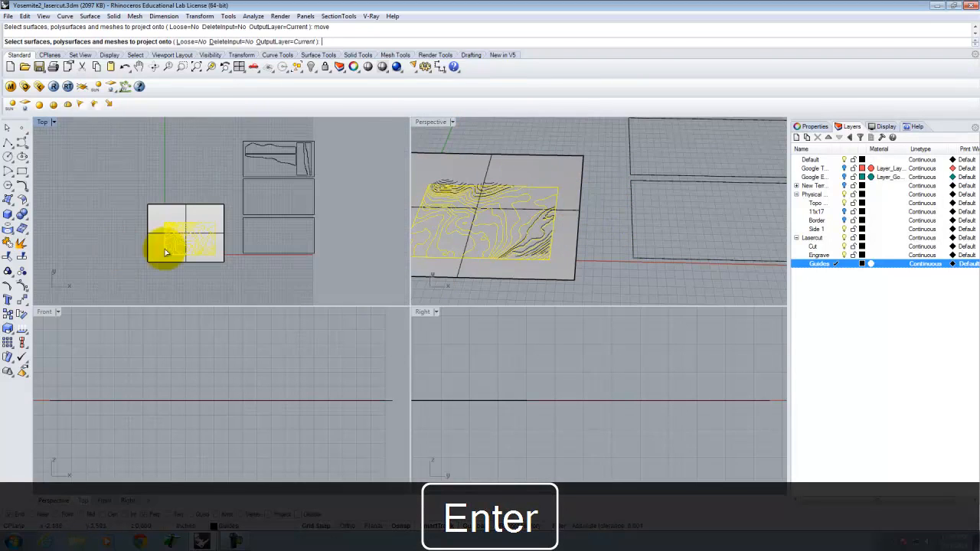
{"action": "scroll", "coordinate": [207, 289], "scroll_direction": "up", "scroll_amount": 2}
{"action": "key", "text": "Escape"}
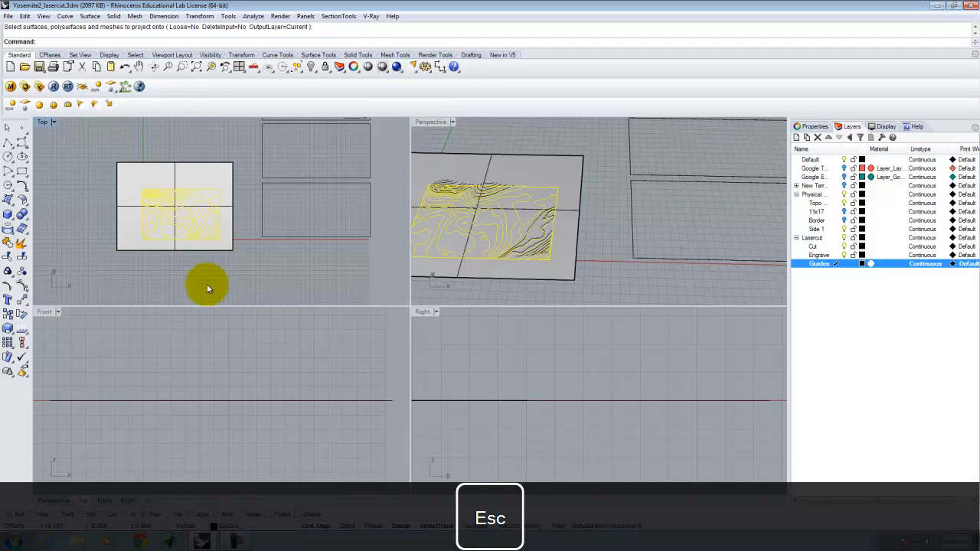
- Move the projected flat contours and their border from the plane onto the lowest sheet, between its side edges
{"action": "type", "text": "Move"}
{"action": "key", "text": "Return"}
{"action": "left_click", "coordinate": [207, 285]}
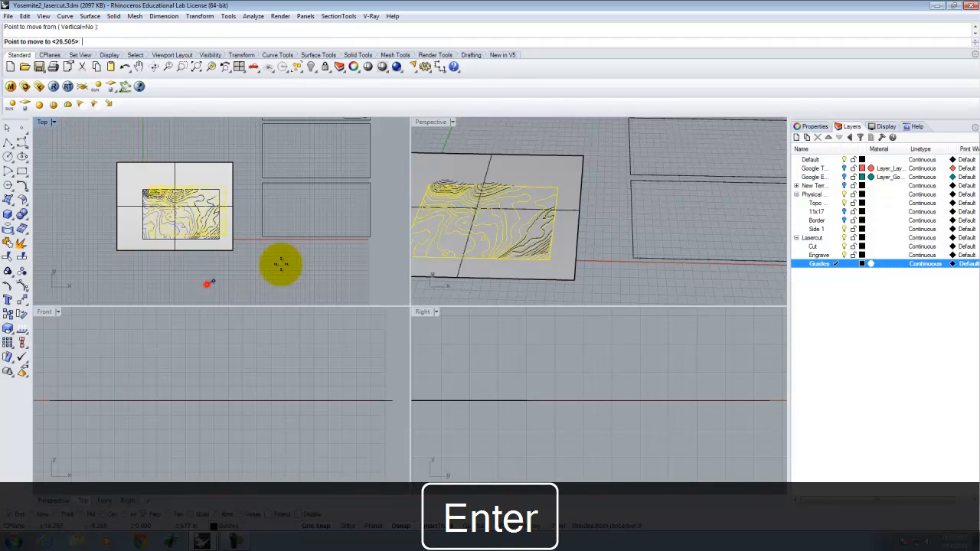
{"action": "scroll", "coordinate": [337, 274], "scroll_direction": "up", "scroll_amount": 3}
{"action": "left_click", "coordinate": [347, 288]}
{"action": "scroll", "coordinate": [284, 295], "scroll_direction": "down", "scroll_amount": 4}
{"action": "key", "text": "Escape"}
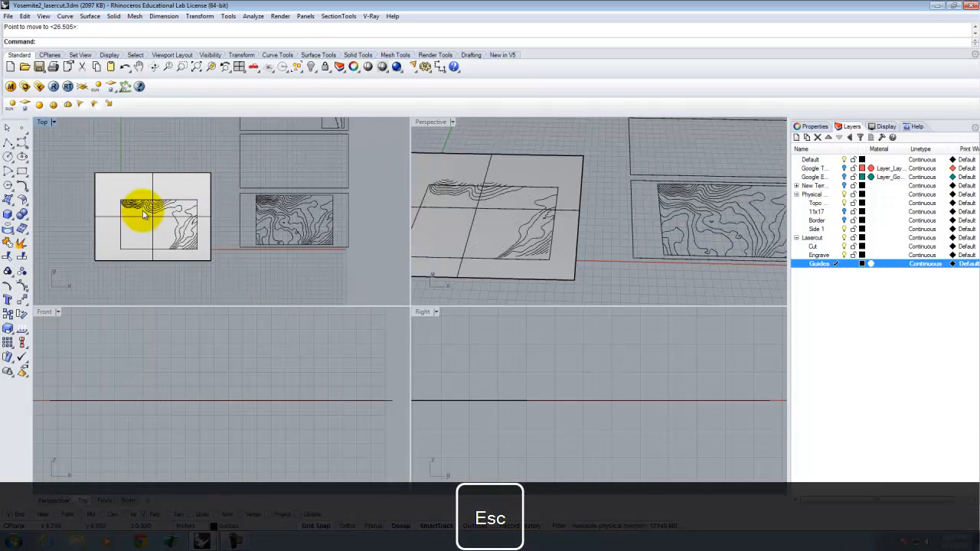
- Select the three sheets with the side profiles and flat contours, and assign them all to the Guides layer
{"action": "scroll", "coordinate": [142, 266], "scroll_direction": "down", "scroll_amount": 3}
{"action": "left_click_drag", "start_coordinate": [198, 157], "coordinate": [287, 280]}
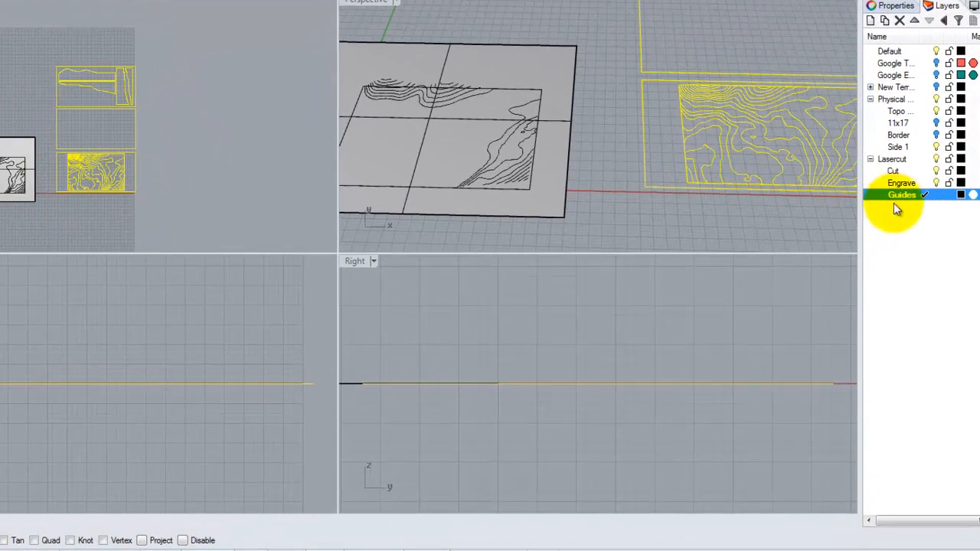
{"action": "right_click", "coordinate": [897, 200]}
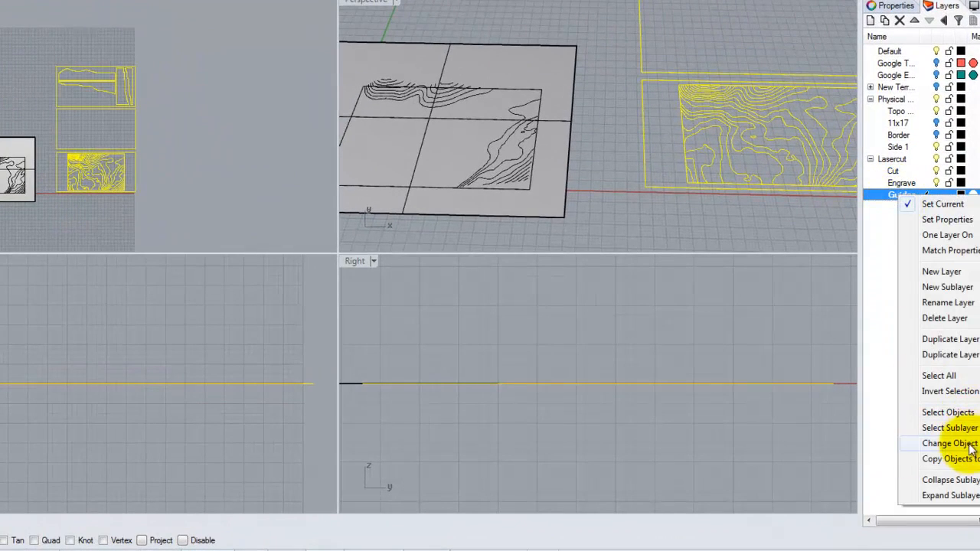
{"action": "left_click", "coordinate": [973, 446]}
- Collapse the Physical layer group and turn off every layer from Default through Physical
{"action": "left_click", "coordinate": [871, 98]}
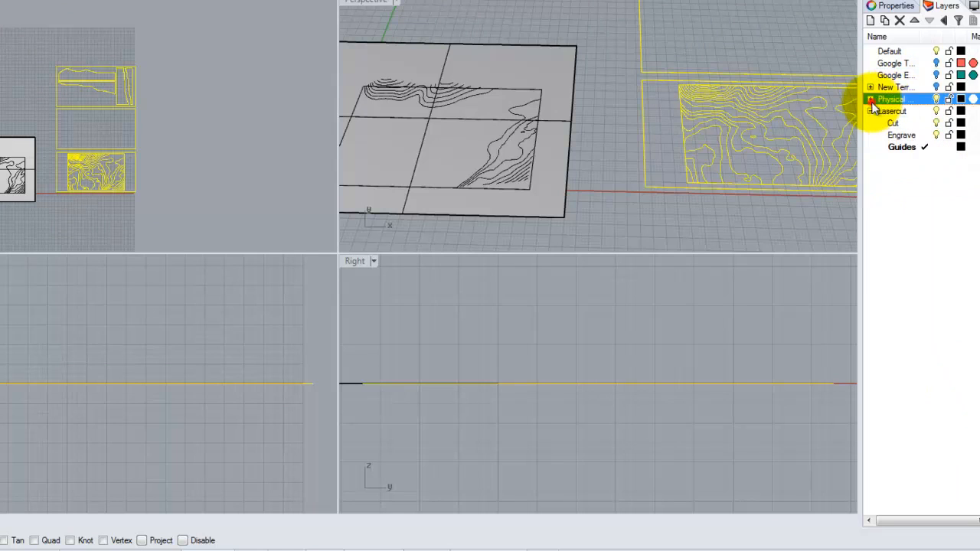
{"action": "left_click", "coordinate": [901, 50]}
{"action": "left_click", "coordinate": [911, 99], "text": "shift"}
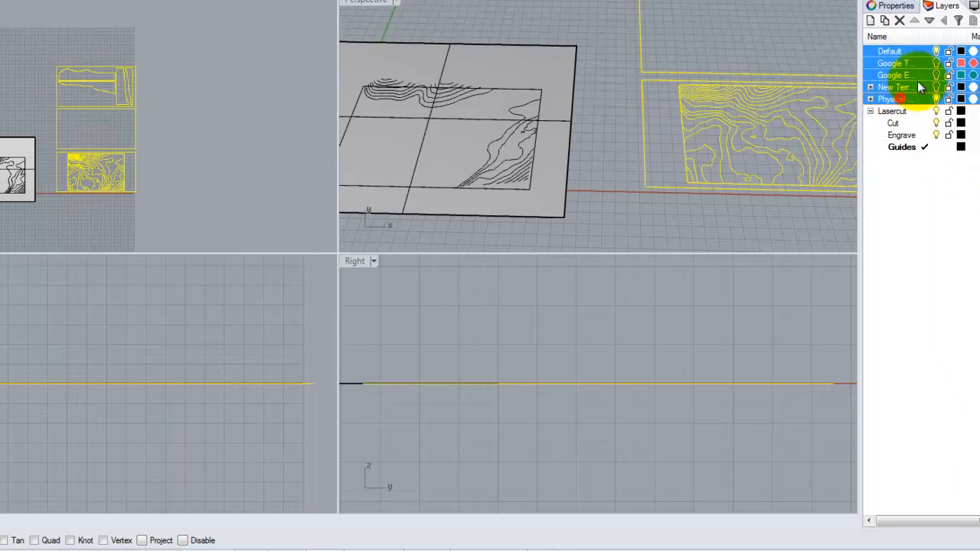
{"action": "left_click", "coordinate": [937, 52]}
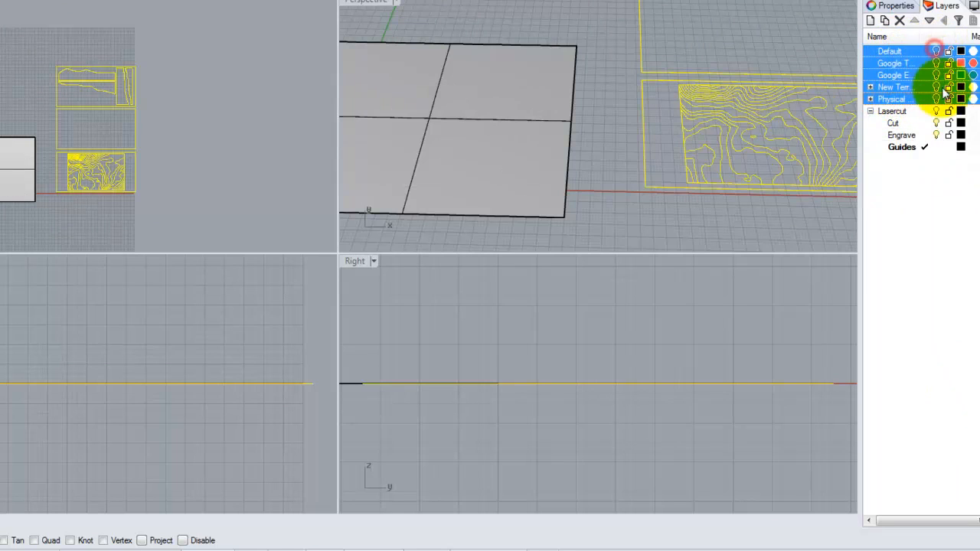
- Delete the plane that the contours were projected onto
{"action": "left_click", "coordinate": [610, 164]}
{"action": "left_click", "coordinate": [519, 109]}
{"action": "key", "text": "Delete"}
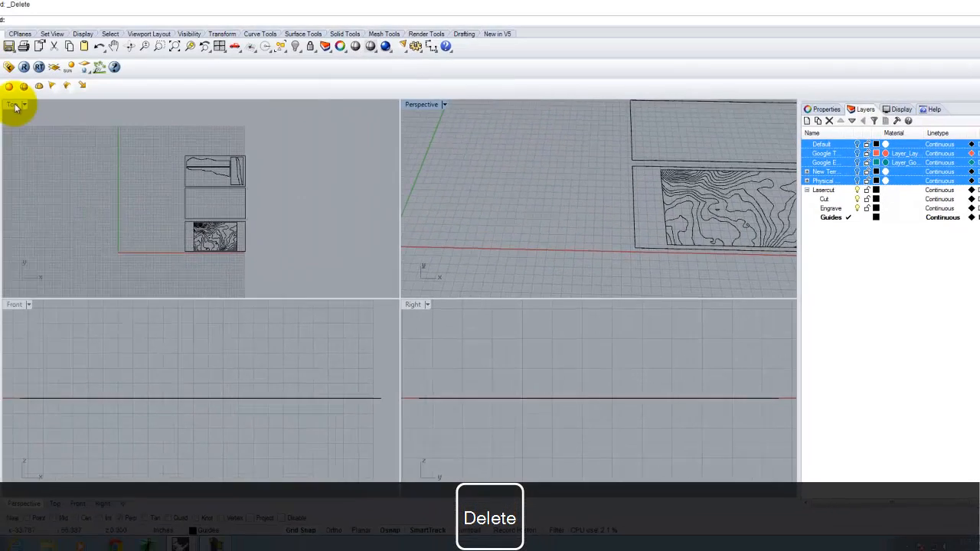
- Maximize the Top view and examine the three sheets with the side profiles and flat contours
{"action": "double_click", "coordinate": [16, 107]}
{"action": "scroll", "coordinate": [278, 245], "scroll_direction": "down", "scroll_amount": 6}
{"action": "scroll", "coordinate": [347, 282], "scroll_direction": "up", "scroll_amount": 10}
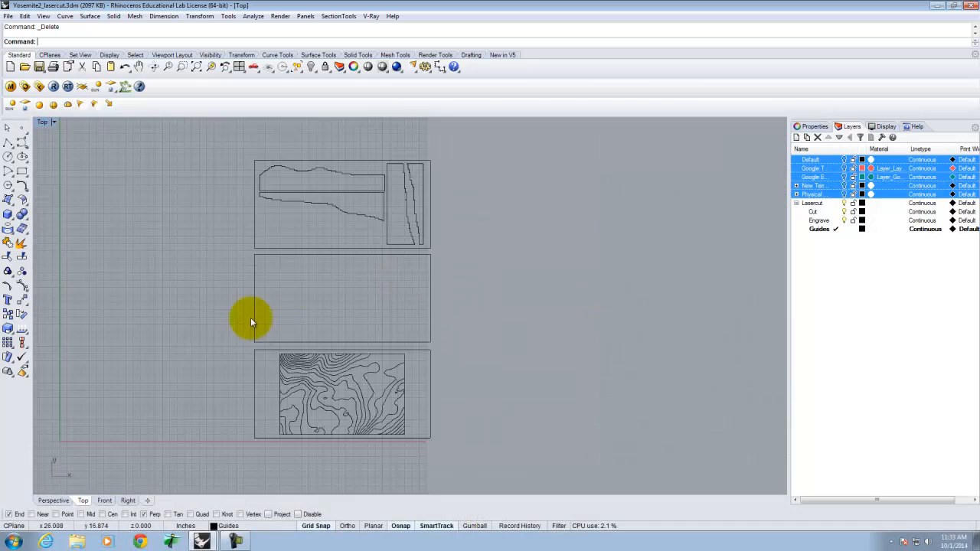
{"action": "scroll", "coordinate": [368, 405], "scroll_direction": "up", "scroll_amount": 5}
{"action": "scroll", "coordinate": [364, 389], "scroll_direction": "down", "scroll_amount": 5}
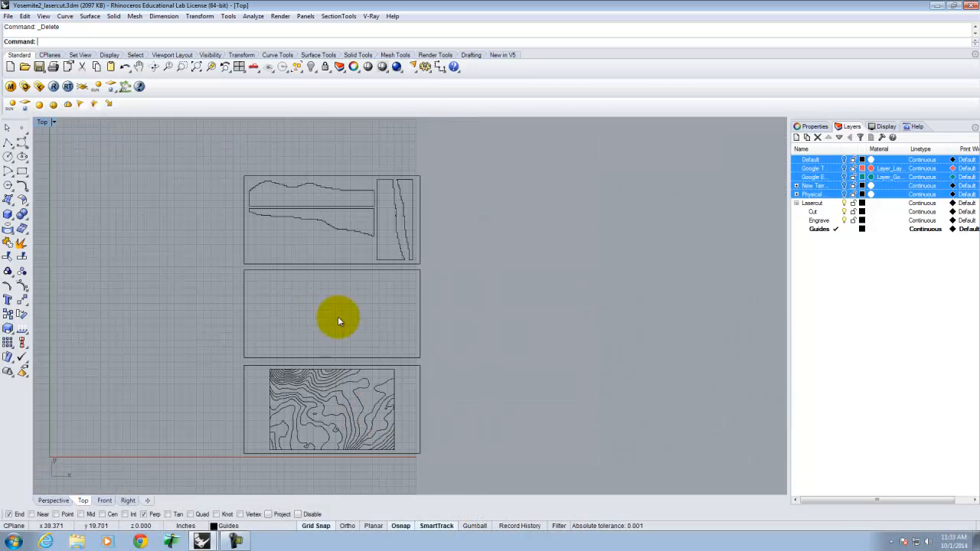
{"action": "scroll", "coordinate": [352, 284], "scroll_direction": "down", "scroll_amount": 3}
{"action": "scroll", "coordinate": [367, 380], "scroll_direction": "up", "scroll_amount": 6}
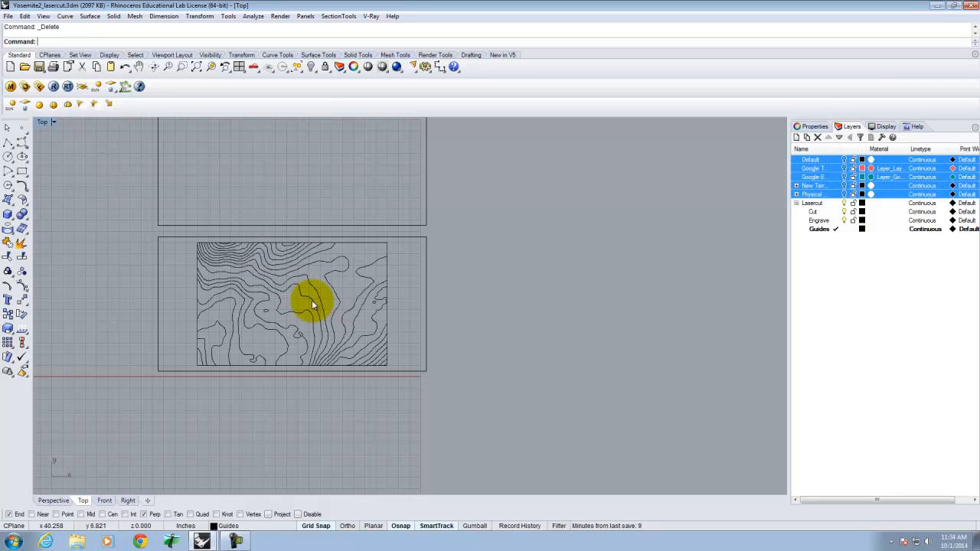
{"action": "scroll", "coordinate": [241, 254], "scroll_direction": "up", "scroll_amount": 1}
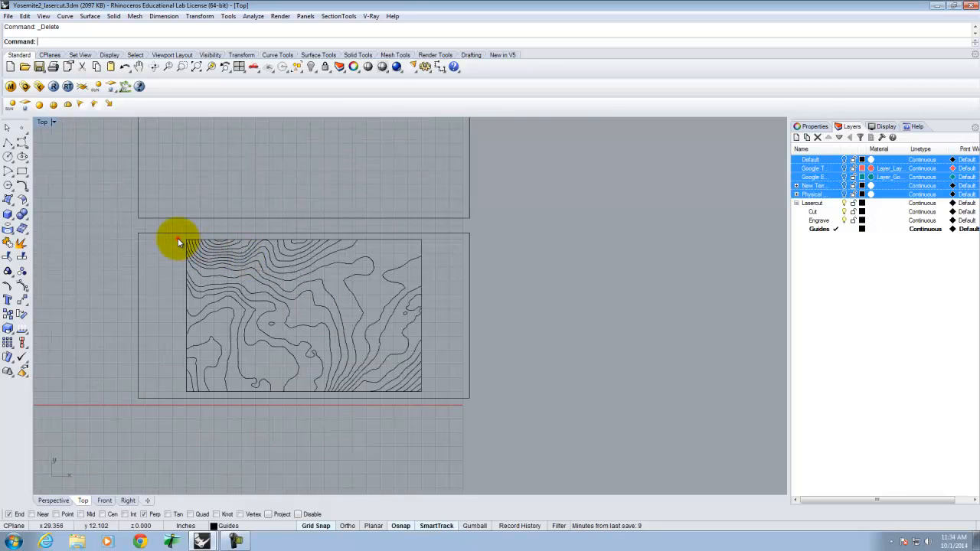
{"action": "left_click_drag", "start_coordinate": [177, 239], "coordinate": [662, 502]}
{"action": "key", "text": "ctrl+z"}
{"action": "scroll", "coordinate": [180, 244], "scroll_direction": "up", "scroll_amount": 2}
{"action": "scroll", "coordinate": [582, 344], "scroll_direction": "down", "scroll_amount": 3}
{"action": "scroll", "coordinate": [625, 430], "scroll_direction": "up", "scroll_amount": 2}
- Copy the lowest sheet's contours and their border 13 inches straight up onto the empty middle sheet
{"action": "left_click_drag", "start_coordinate": [604, 419], "coordinate": [166, 185]}
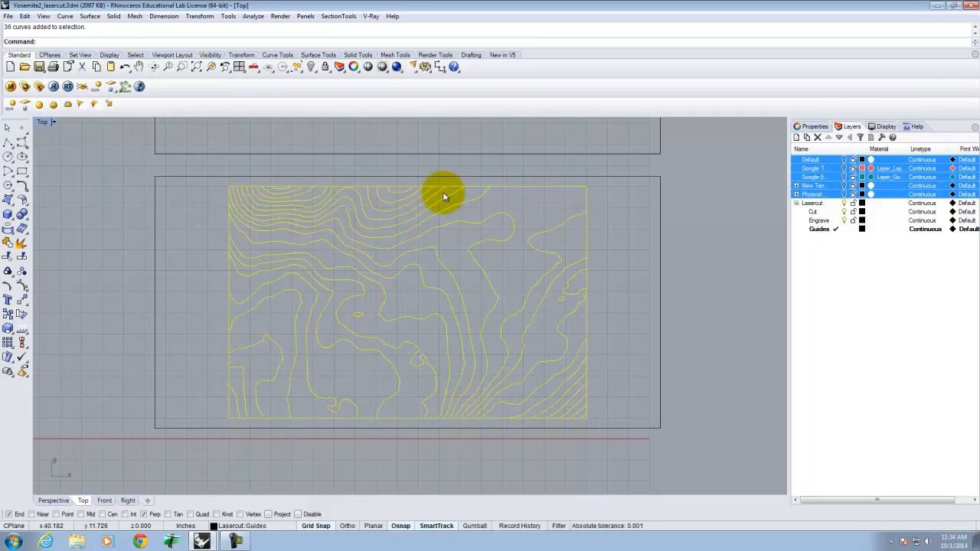
{"action": "type", "text": "copy"}
{"action": "key", "text": "Return"}
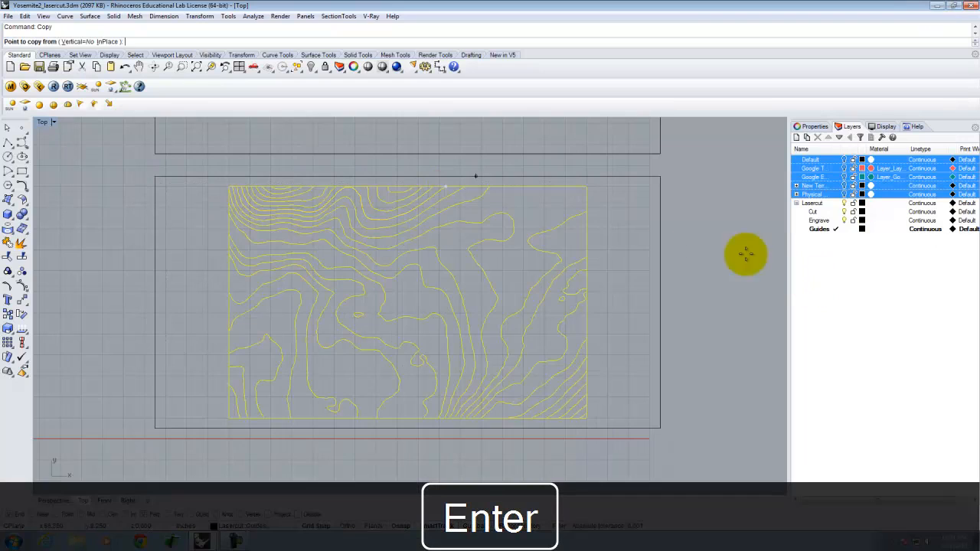
{"action": "left_click", "coordinate": [632, 266]}
{"action": "scroll", "coordinate": [633, 265], "scroll_direction": "down", "scroll_amount": 3}
{"action": "scroll", "coordinate": [617, 245], "scroll_direction": "down", "scroll_amount": 2}
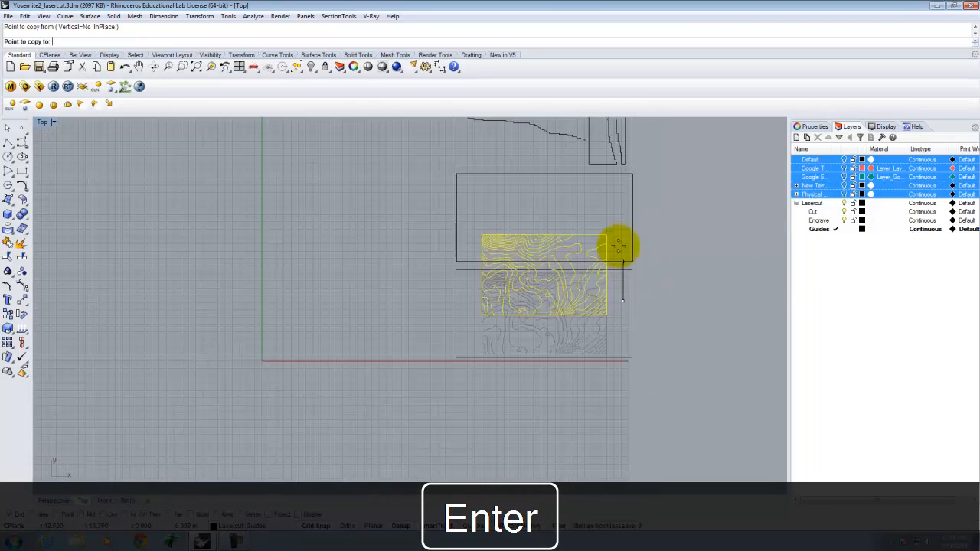
{"action": "scroll", "coordinate": [620, 205], "scroll_direction": "up", "scroll_amount": 3}
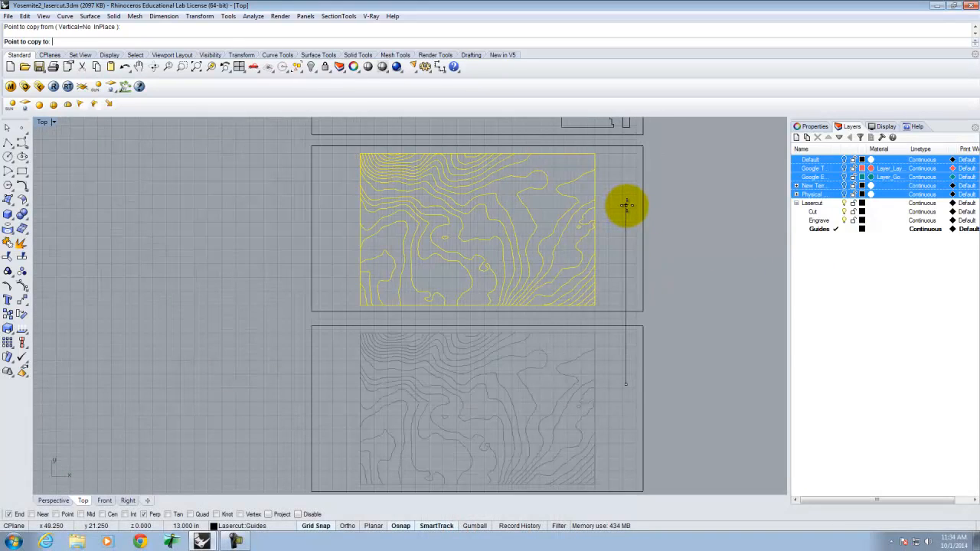
{"action": "left_click", "coordinate": [627, 205]}
{"action": "key", "text": "Escape"}
{"action": "key", "text": "Escape"}
{"action": "scroll", "coordinate": [413, 208], "scroll_direction": "down", "scroll_amount": 2}
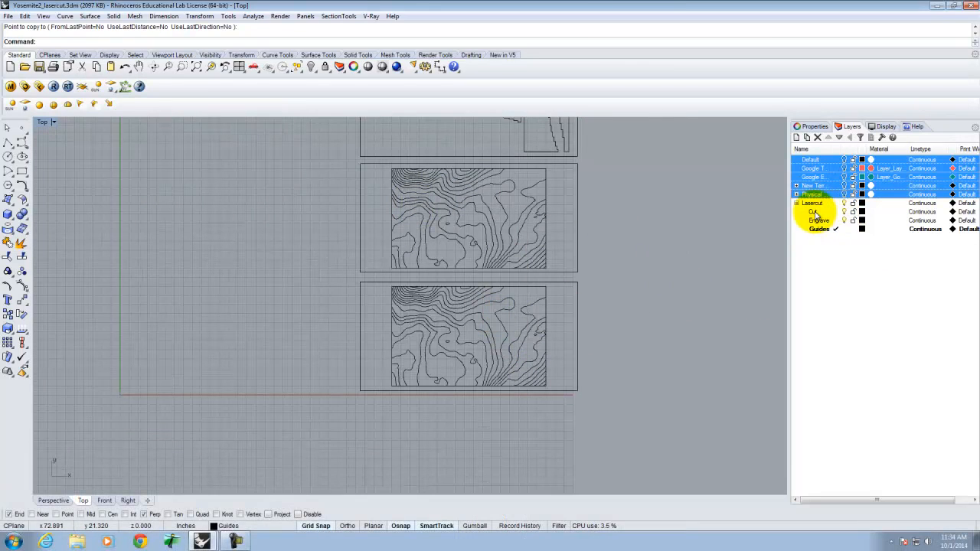
- Set the Cut layer's color to Red and the Engrave layer's color to Blue
{"action": "left_click", "coordinate": [814, 212]}
{"action": "left_click", "coordinate": [862, 211]}
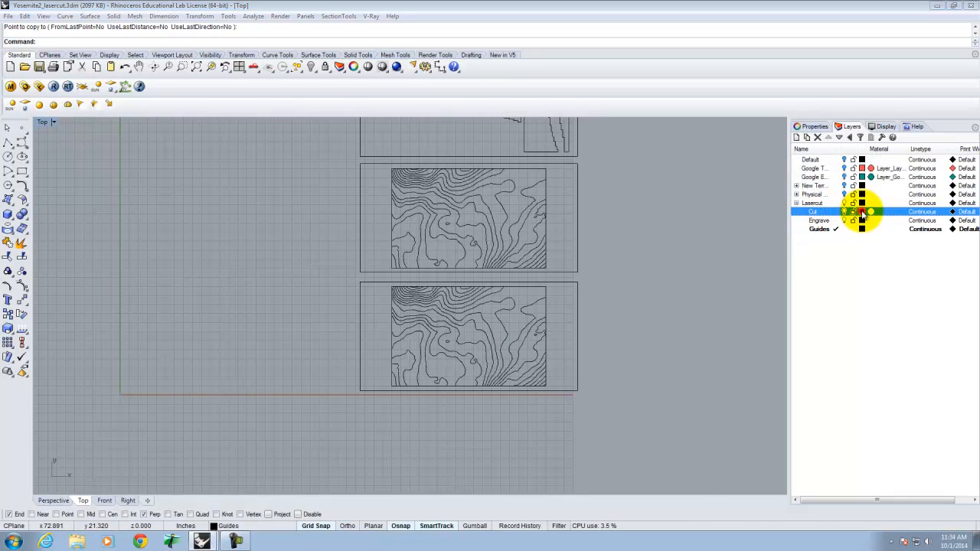
{"action": "left_click", "coordinate": [406, 222]}
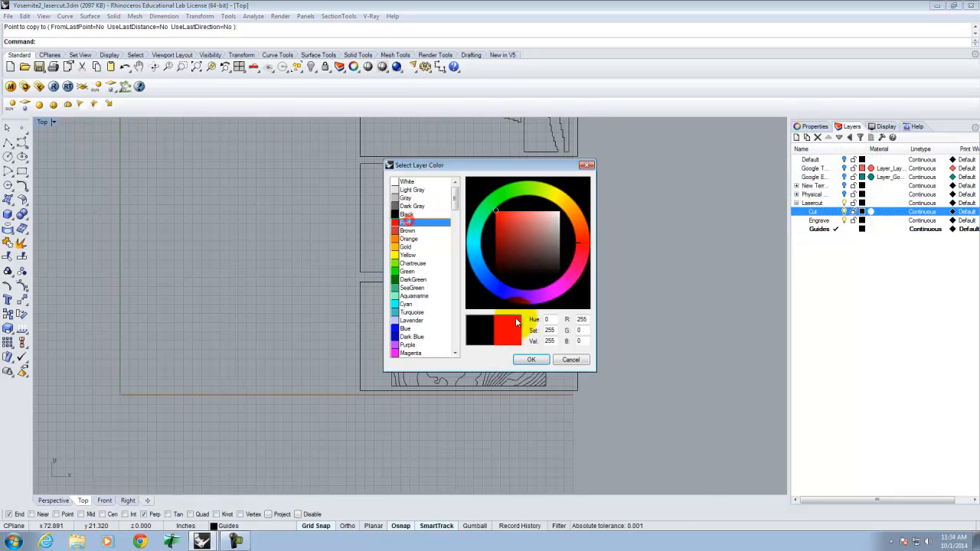
{"action": "left_click", "coordinate": [531, 360]}
{"action": "left_click", "coordinate": [862, 220]}
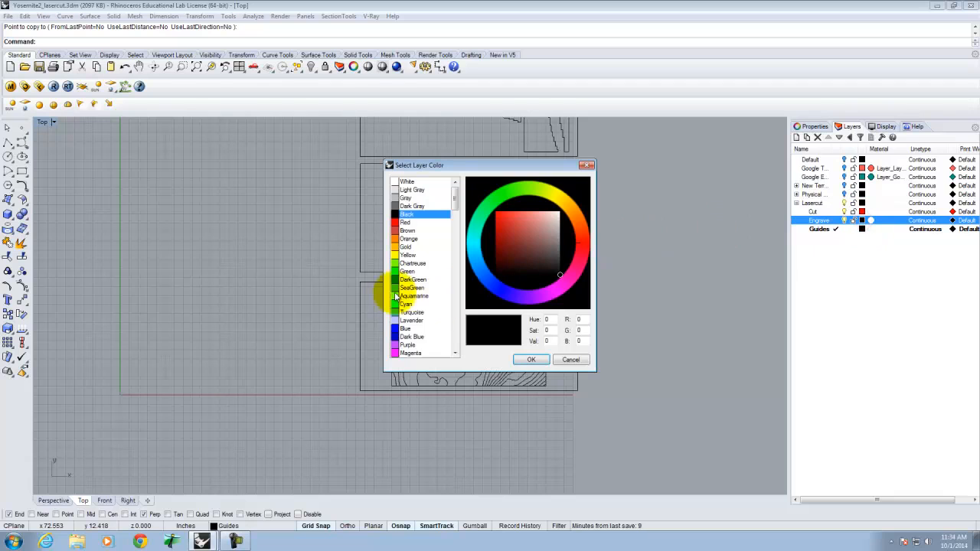
{"action": "left_click", "coordinate": [407, 329]}
{"action": "left_click", "coordinate": [531, 360]}
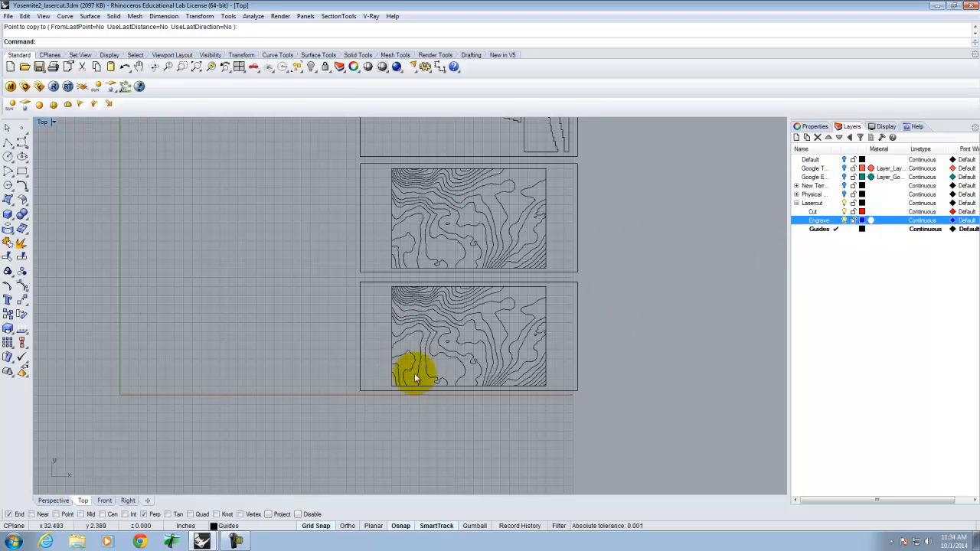
{"action": "scroll", "coordinate": [432, 383], "scroll_direction": "up", "scroll_amount": 5}
{"action": "scroll", "coordinate": [307, 412], "scroll_direction": "down", "scroll_amount": 3}
{"action": "scroll", "coordinate": [361, 396], "scroll_direction": "up", "scroll_amount": 3}
{"action": "left_click", "coordinate": [277, 391]}
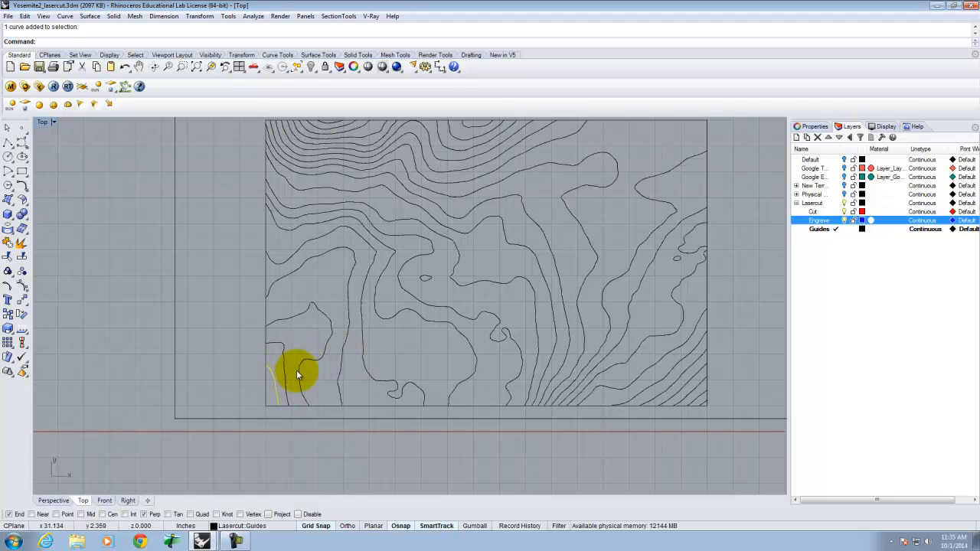
{"action": "left_click", "coordinate": [345, 349], "text": "shift"}
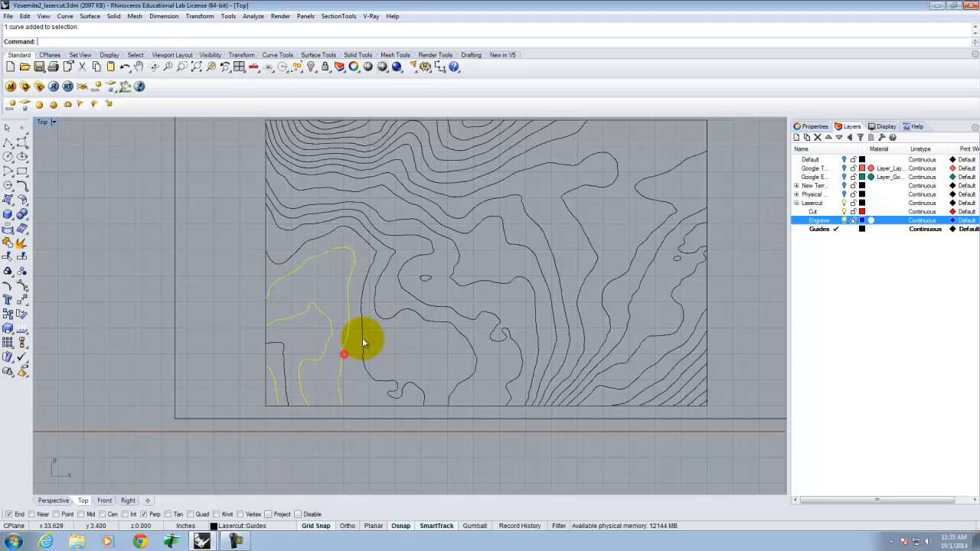
{"action": "left_click", "coordinate": [395, 301], "text": "shift"}
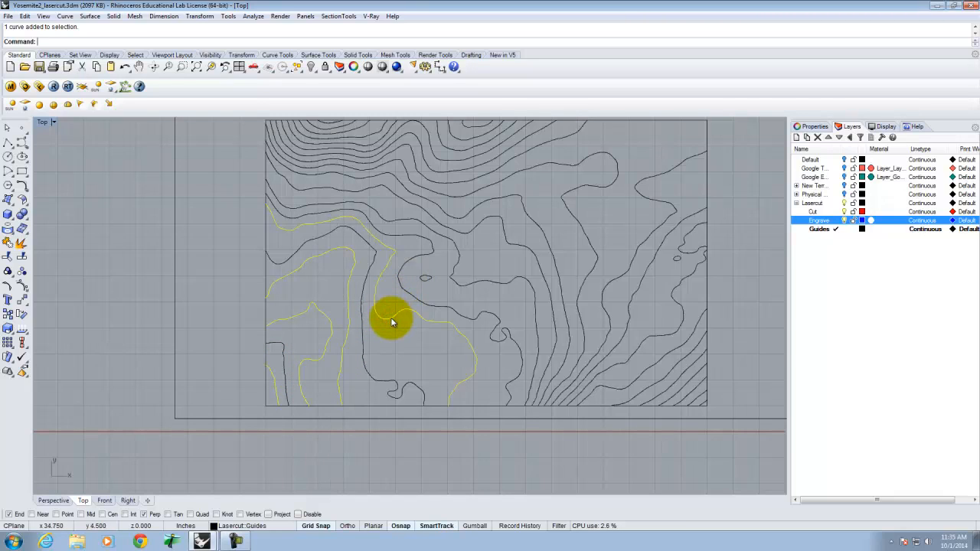
{"action": "left_click", "coordinate": [393, 337]}
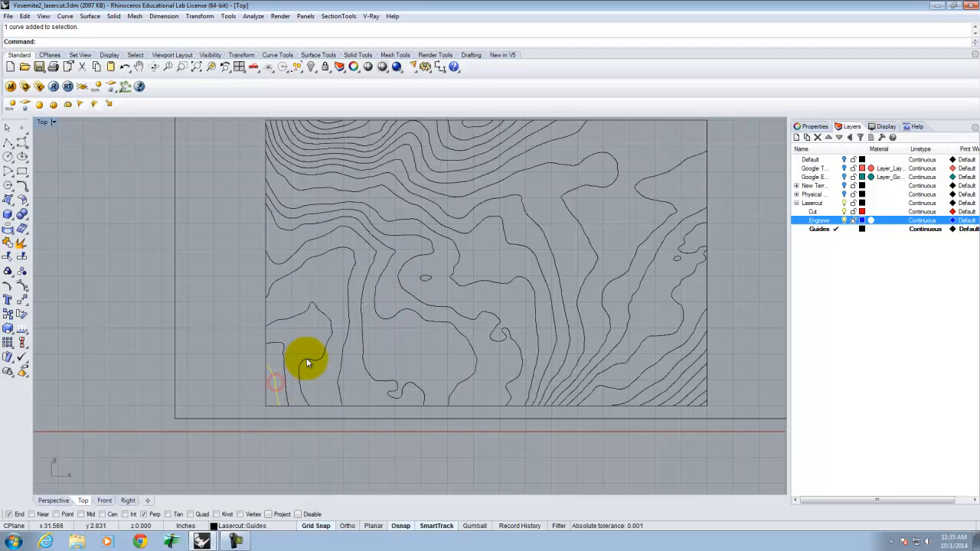
- Move every other contour on the lowest sheet, starting with the lower-left corner curve, and the contours' border to the Cut layer
{"action": "left_click", "coordinate": [307, 358]}
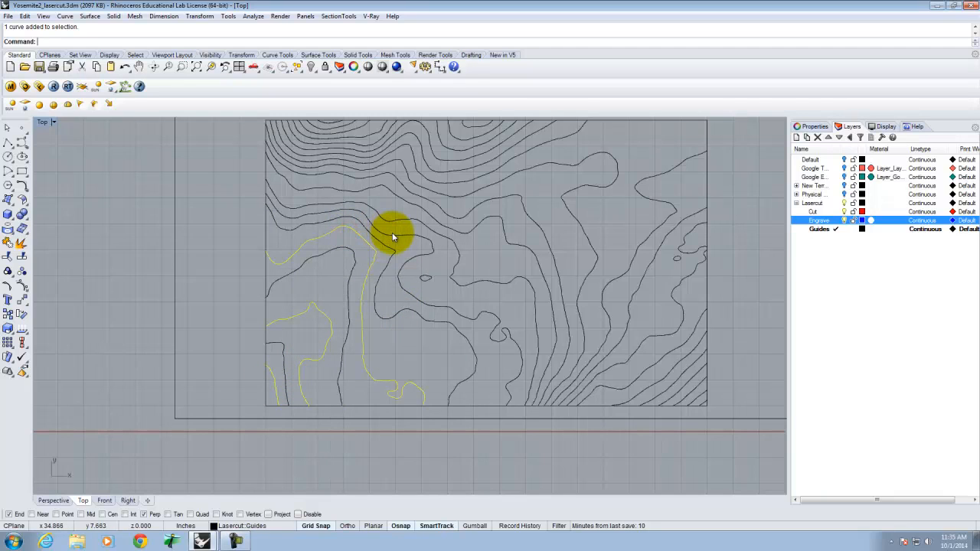
{"action": "left_click", "coordinate": [429, 215], "text": "shift"}
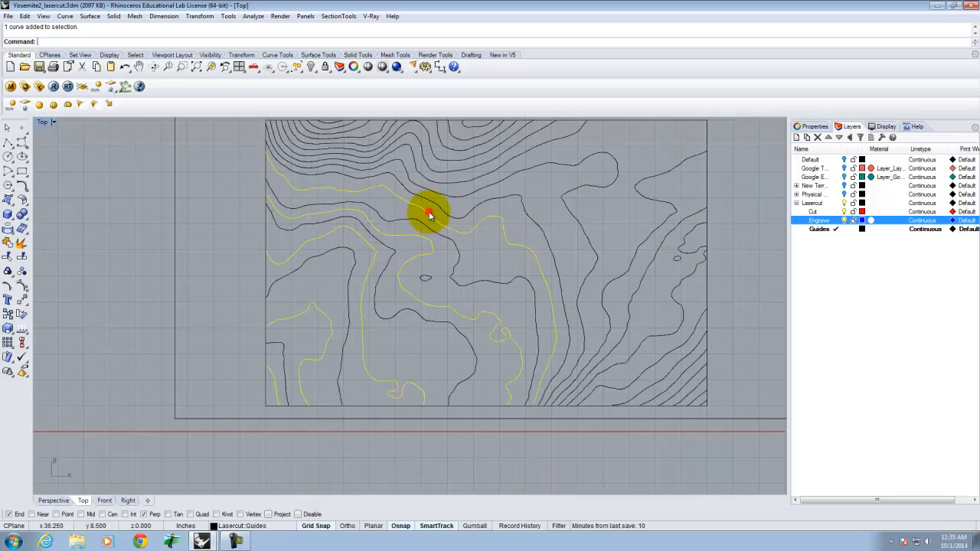
{"action": "left_click", "coordinate": [454, 193], "text": "shift"}
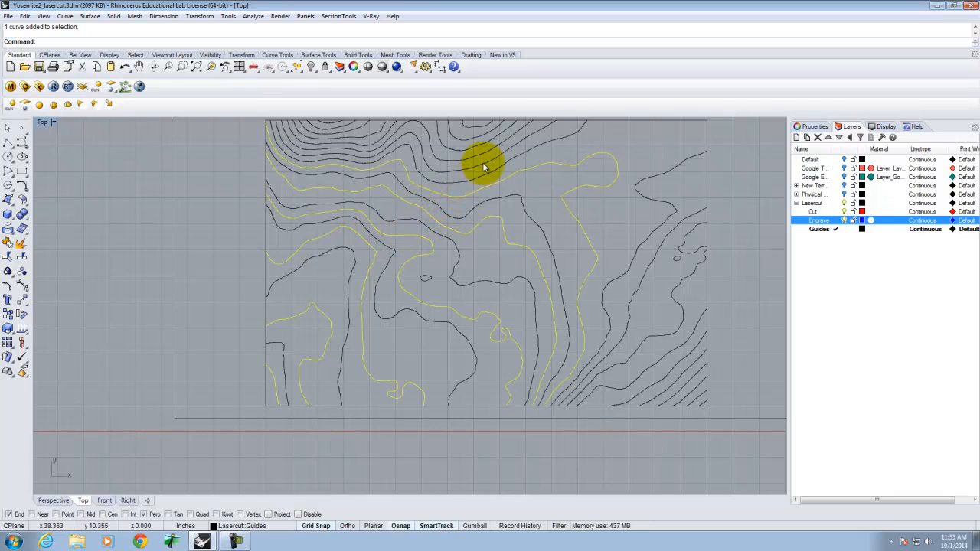
{"action": "left_click", "coordinate": [583, 384], "text": "shift"}
{"action": "left_click", "coordinate": [651, 397], "text": "shift"}
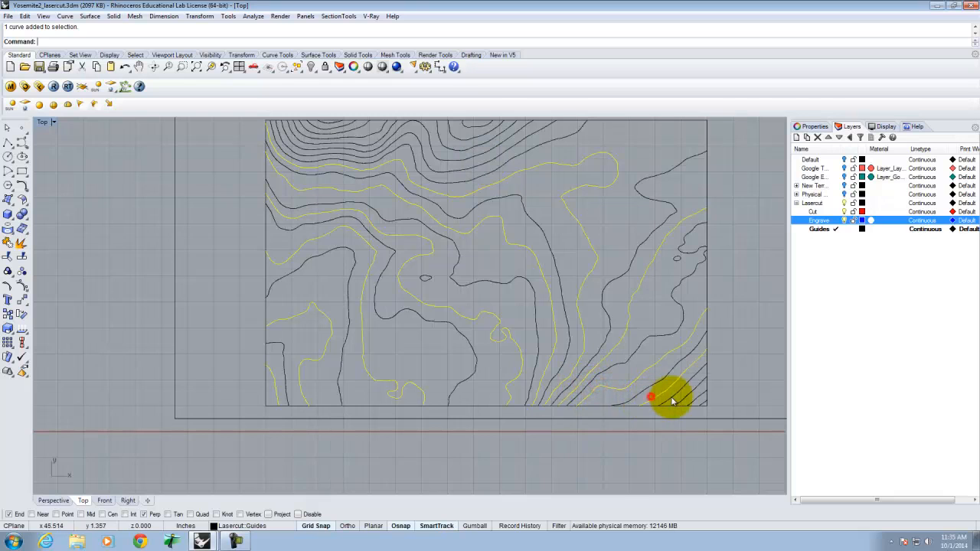
{"action": "left_click", "coordinate": [684, 399], "text": "shift"}
{"action": "scroll", "coordinate": [532, 400], "scroll_direction": "down", "scroll_amount": 3}
{"action": "scroll", "coordinate": [490, 291], "scroll_direction": "up", "scroll_amount": 5}
{"action": "left_click", "coordinate": [499, 294], "text": "shift"}
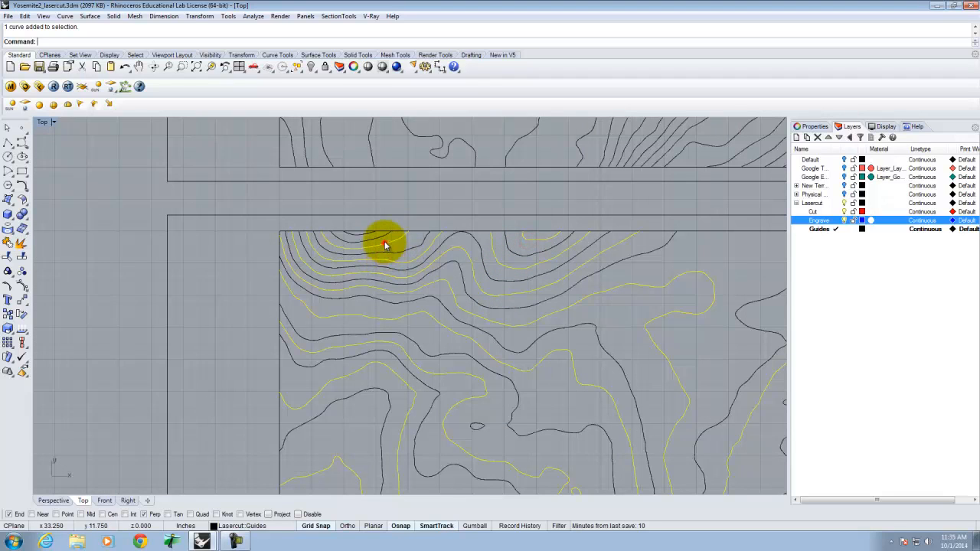
{"action": "left_click", "coordinate": [366, 236]}
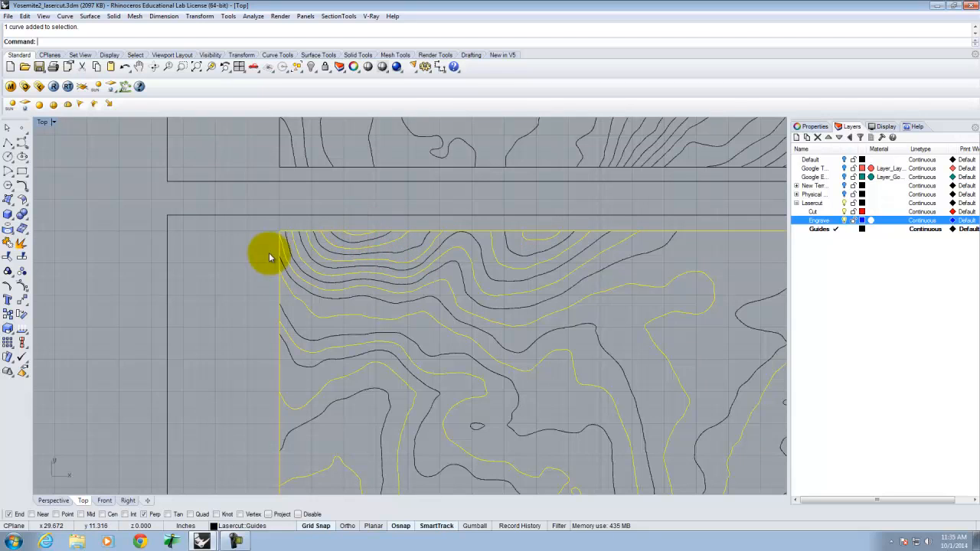
{"action": "scroll", "coordinate": [269, 256], "scroll_direction": "down", "scroll_amount": 5}
{"action": "scroll", "coordinate": [454, 391], "scroll_direction": "down", "scroll_amount": 2}
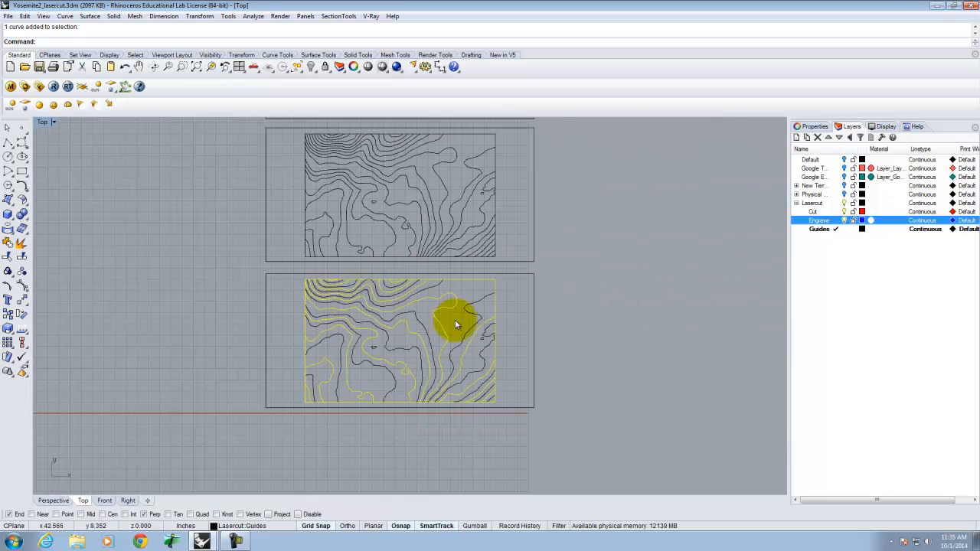
{"action": "right_click", "coordinate": [818, 212]}
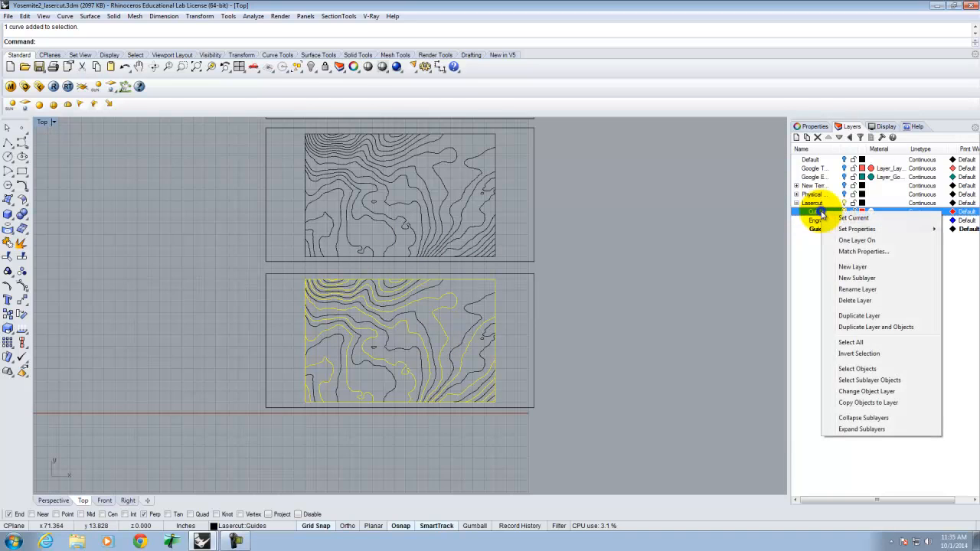
{"action": "left_click", "coordinate": [869, 392]}
{"action": "left_click", "coordinate": [606, 329]}
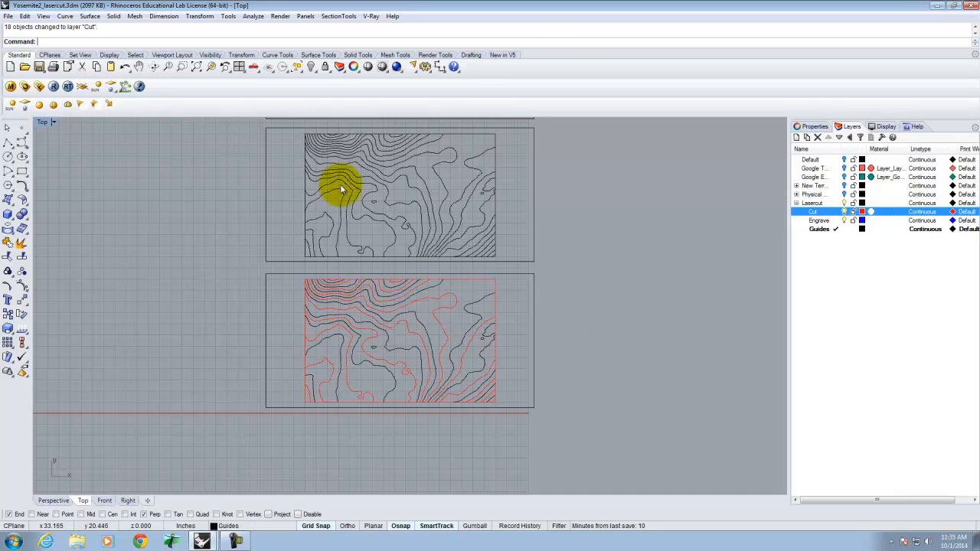
- Move the middle sheet's alternate contours, those left black on the lowest sheet, including the small closed loop, to the Cut layer
{"action": "scroll", "coordinate": [339, 378], "scroll_direction": "down", "scroll_amount": 2}
{"action": "scroll", "coordinate": [333, 250], "scroll_direction": "up", "scroll_amount": 4}
{"action": "scroll", "coordinate": [306, 334], "scroll_direction": "down", "scroll_amount": 3}
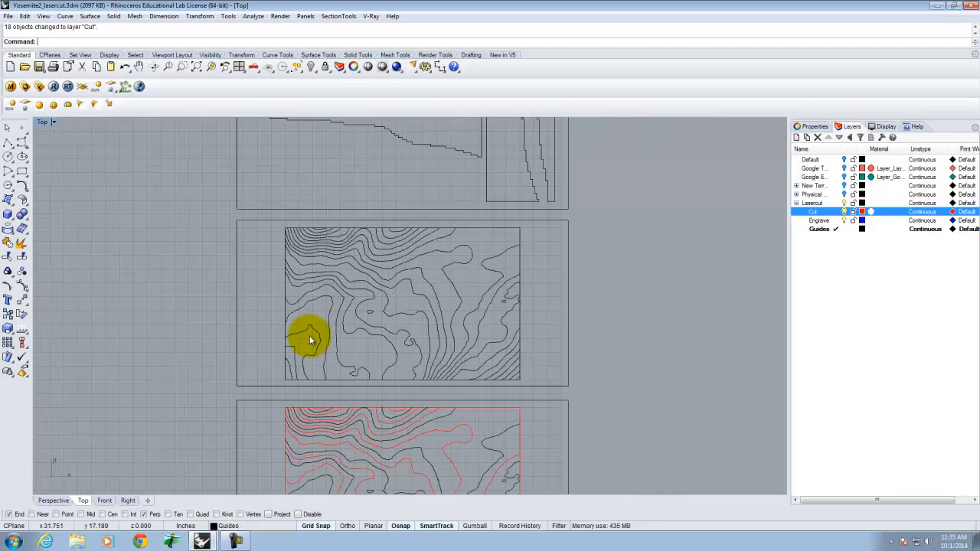
{"action": "scroll", "coordinate": [297, 357], "scroll_direction": "up", "scroll_amount": 2}
{"action": "scroll", "coordinate": [297, 356], "scroll_direction": "up", "scroll_amount": 1}
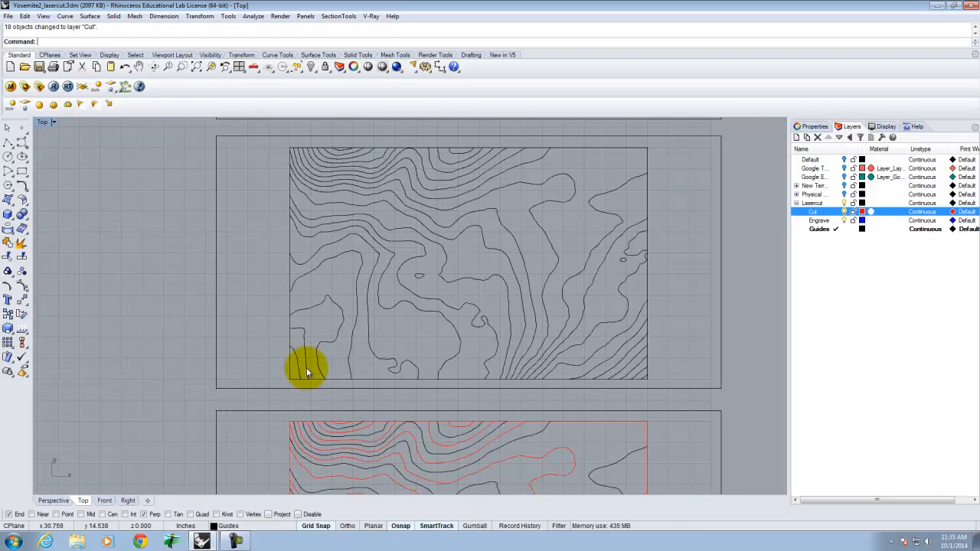
{"action": "scroll", "coordinate": [311, 369], "scroll_direction": "down", "scroll_amount": 3}
{"action": "scroll", "coordinate": [317, 470], "scroll_direction": "up", "scroll_amount": 3}
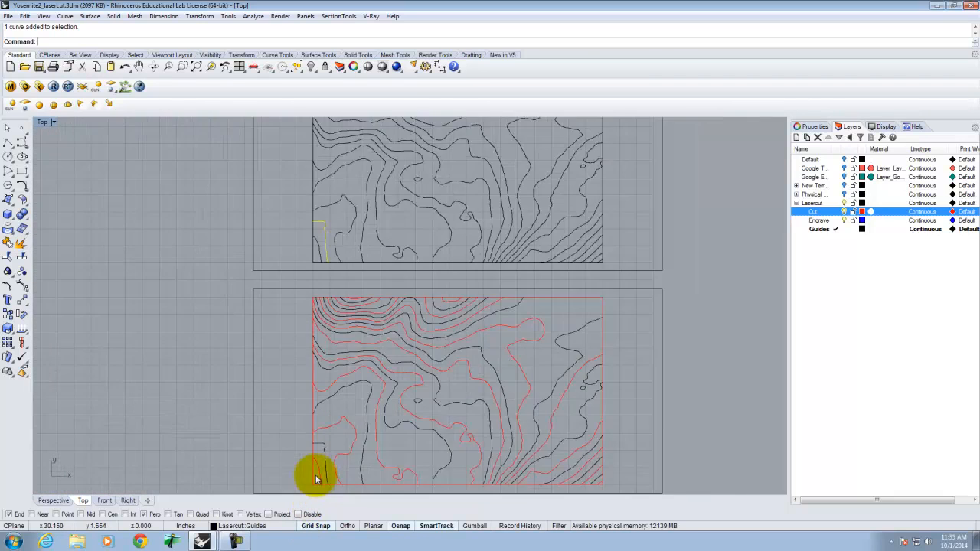
{"action": "scroll", "coordinate": [320, 473], "scroll_direction": "down", "scroll_amount": 3}
{"action": "scroll", "coordinate": [322, 302], "scroll_direction": "up", "scroll_amount": 3}
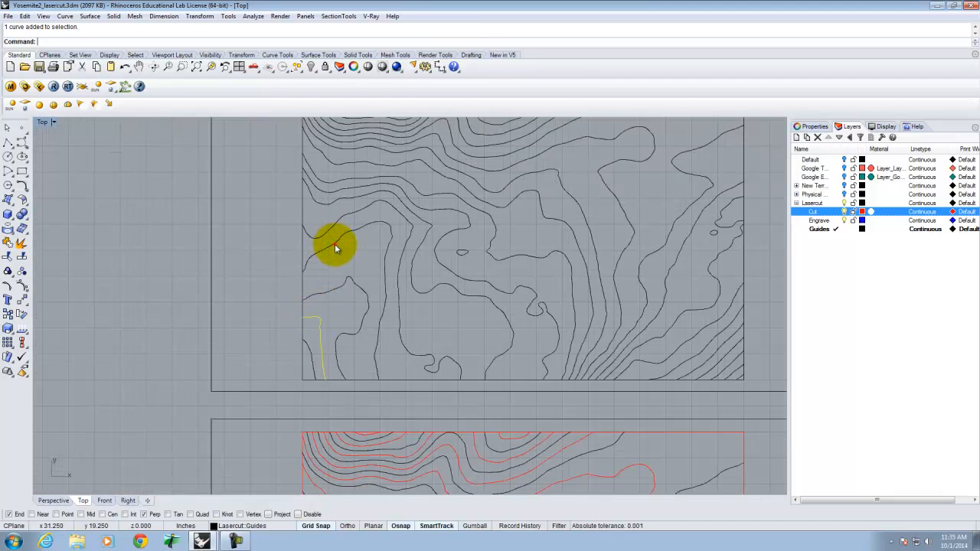
{"action": "left_click", "coordinate": [335, 243], "text": "shift"}
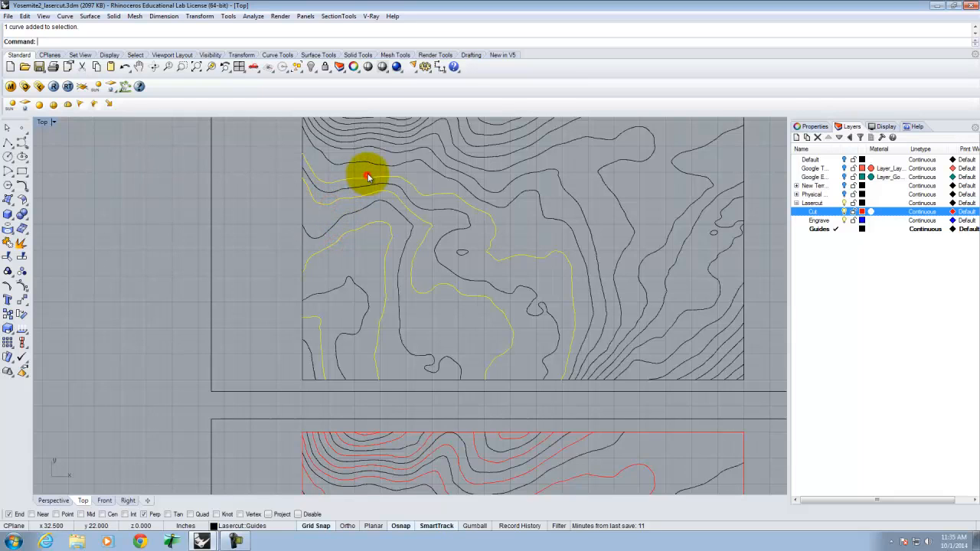
{"action": "left_click", "coordinate": [385, 151], "text": "shift"}
{"action": "left_click", "coordinate": [419, 130], "text": "shift"}
{"action": "scroll", "coordinate": [365, 335], "scroll_direction": "down", "scroll_amount": 3}
{"action": "scroll", "coordinate": [405, 247], "scroll_direction": "up", "scroll_amount": 5}
{"action": "left_click", "coordinate": [419, 274], "text": "shift"}
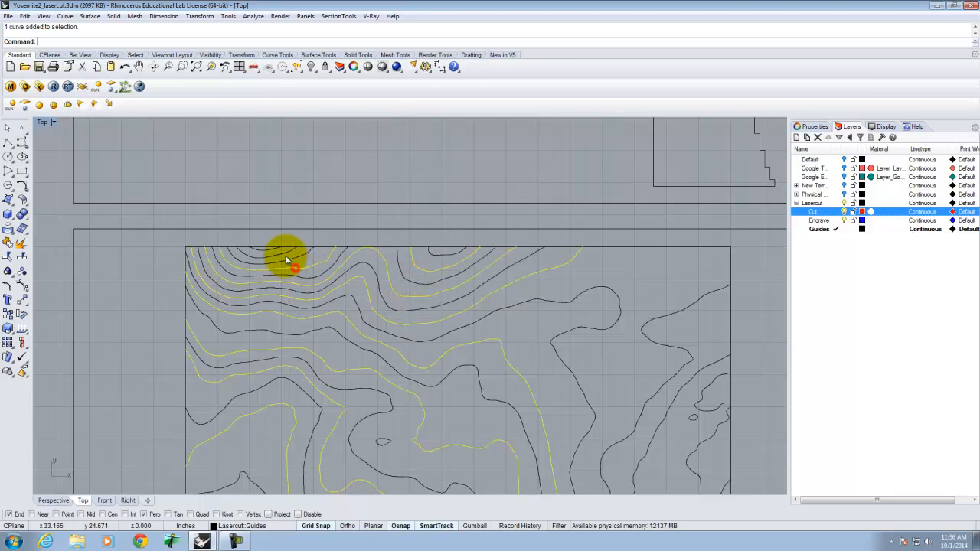
{"action": "scroll", "coordinate": [322, 298], "scroll_direction": "down", "scroll_amount": 4}
{"action": "scroll", "coordinate": [407, 407], "scroll_direction": "up", "scroll_amount": 2}
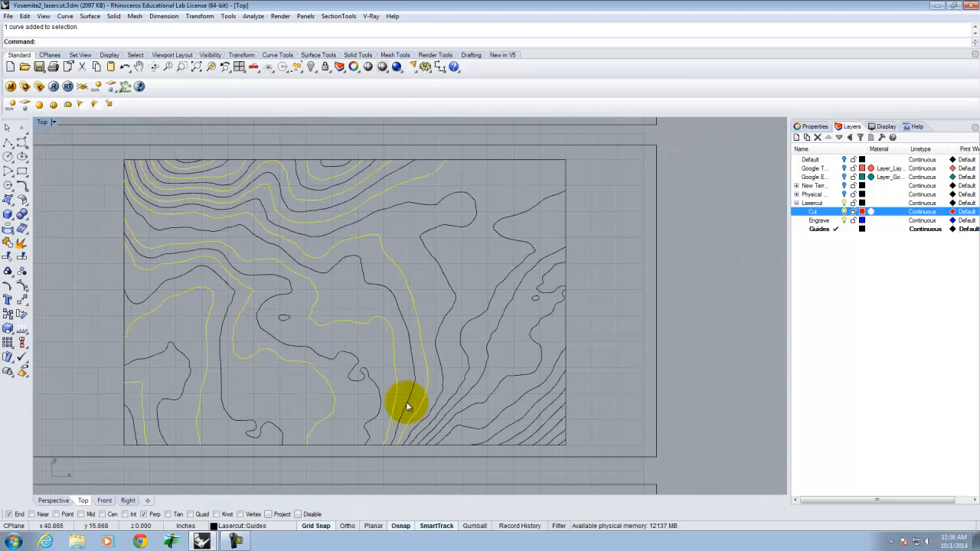
{"action": "left_click", "coordinate": [455, 398], "text": "shift"}
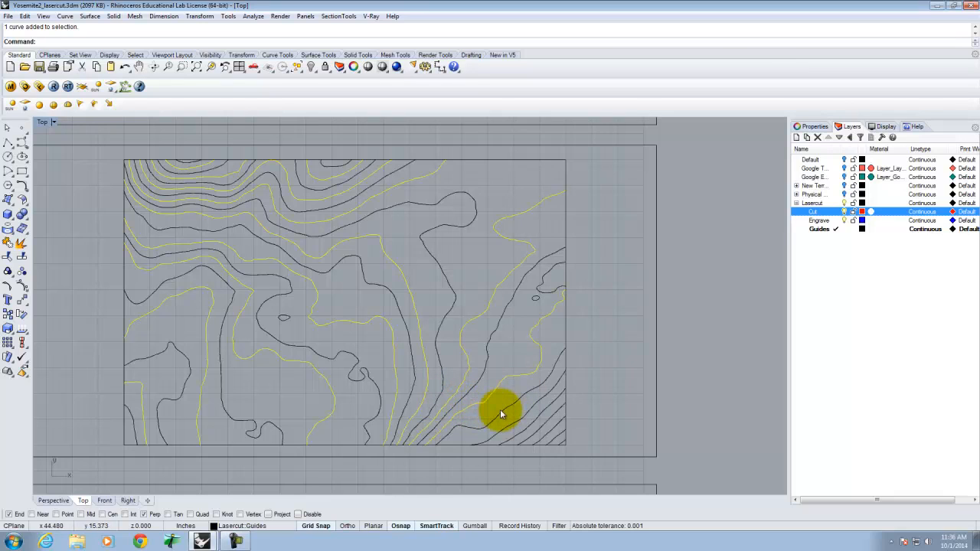
{"action": "left_click", "coordinate": [510, 426], "text": "shift"}
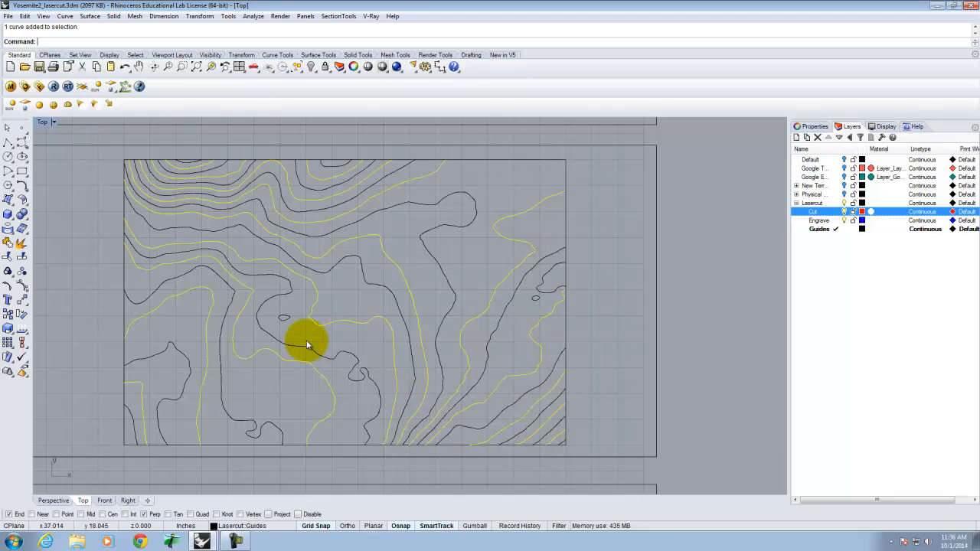
{"action": "left_click", "coordinate": [284, 321]}
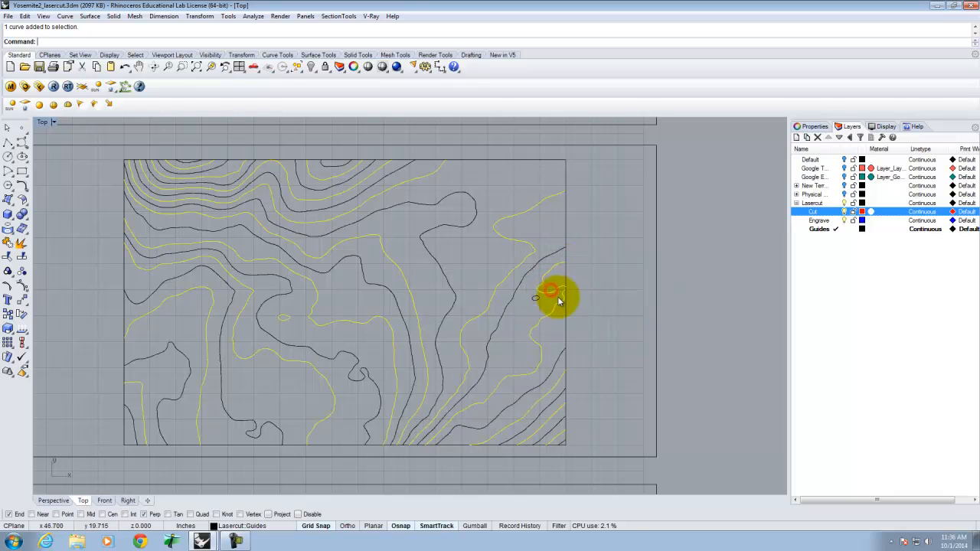
{"action": "scroll", "coordinate": [565, 291], "scroll_direction": "up", "scroll_amount": 5}
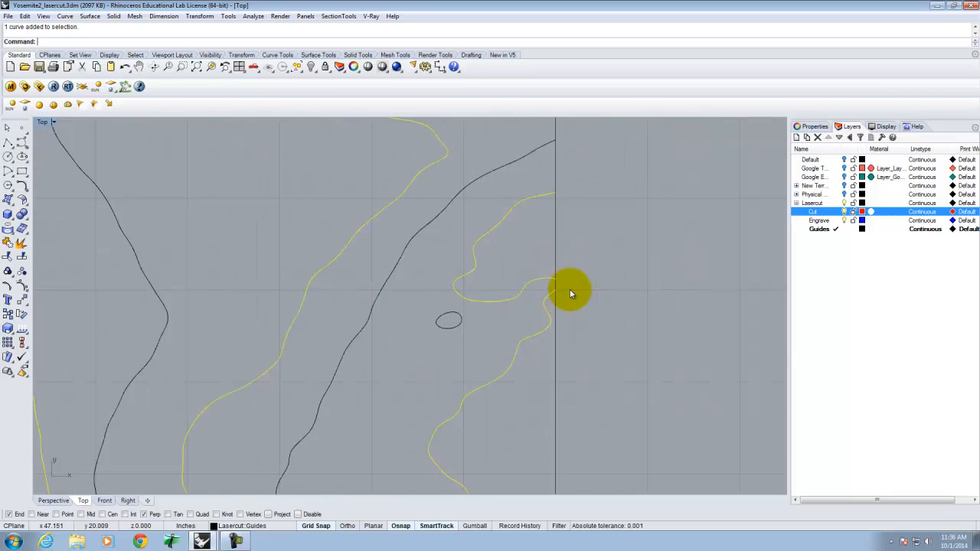
{"action": "scroll", "coordinate": [510, 334], "scroll_direction": "down", "scroll_amount": 2}
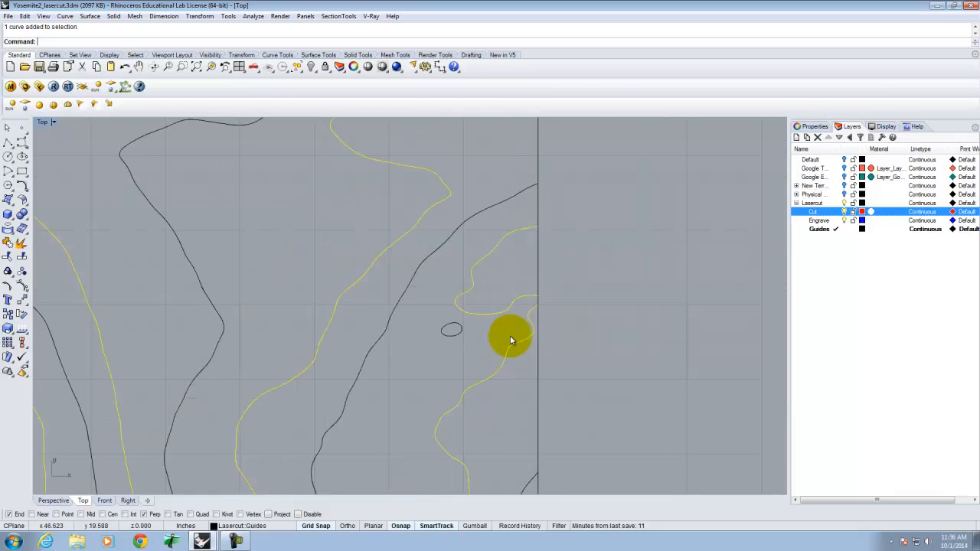
{"action": "scroll", "coordinate": [582, 283], "scroll_direction": "down", "scroll_amount": 6}
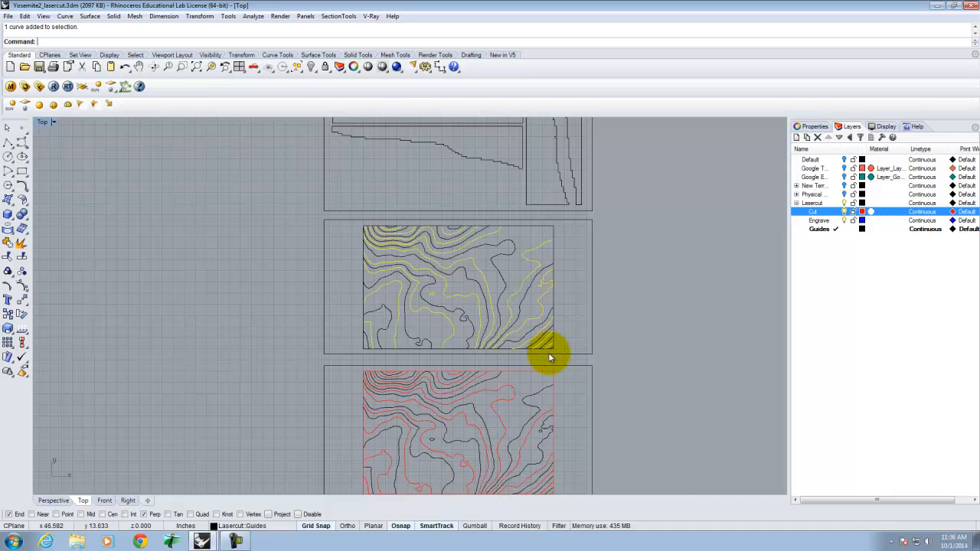
{"action": "scroll", "coordinate": [407, 262], "scroll_direction": "down", "scroll_amount": 2}
{"action": "scroll", "coordinate": [465, 295], "scroll_direction": "up", "scroll_amount": 3}
{"action": "scroll", "coordinate": [465, 295], "scroll_direction": "up", "scroll_amount": 2}
{"action": "right_click", "coordinate": [815, 212]}
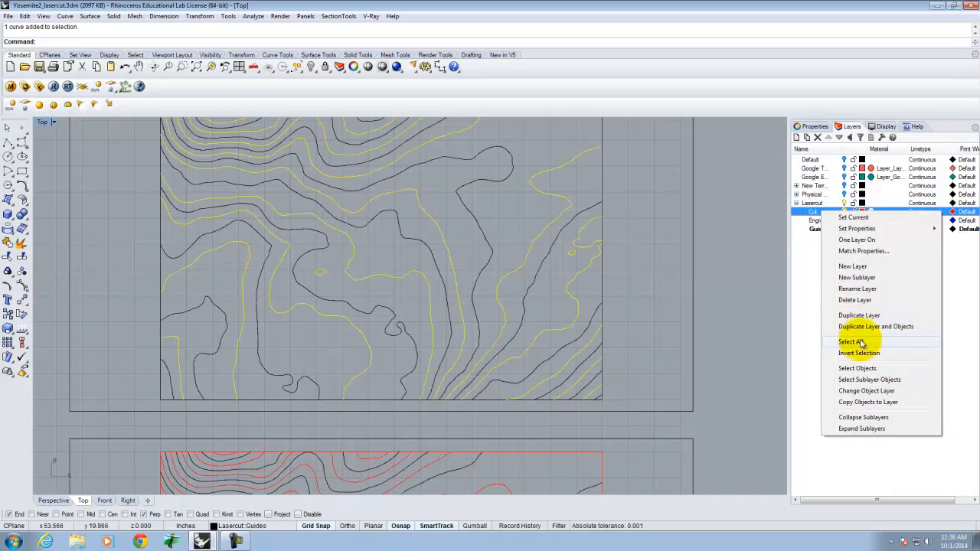
{"action": "left_click", "coordinate": [863, 392]}
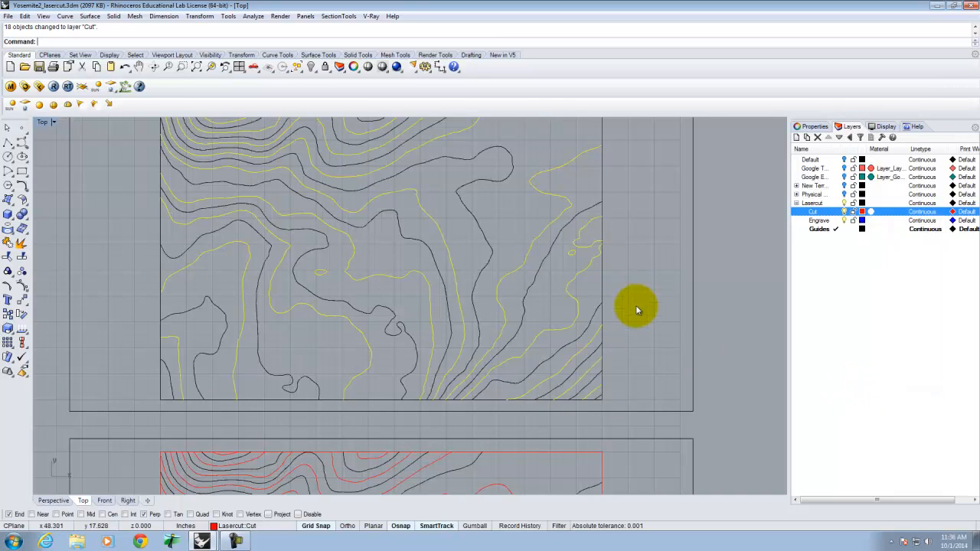
- Move the border rectangle around the middle sheet's contours to the Cut layer
{"action": "scroll", "coordinate": [419, 241], "scroll_direction": "down", "scroll_amount": 3}
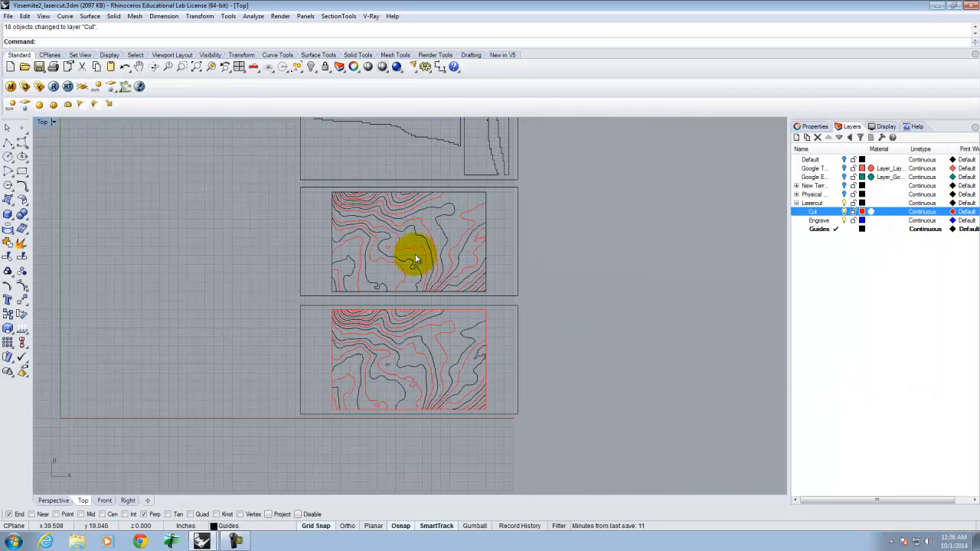
{"action": "scroll", "coordinate": [389, 400], "scroll_direction": "up", "scroll_amount": 6}
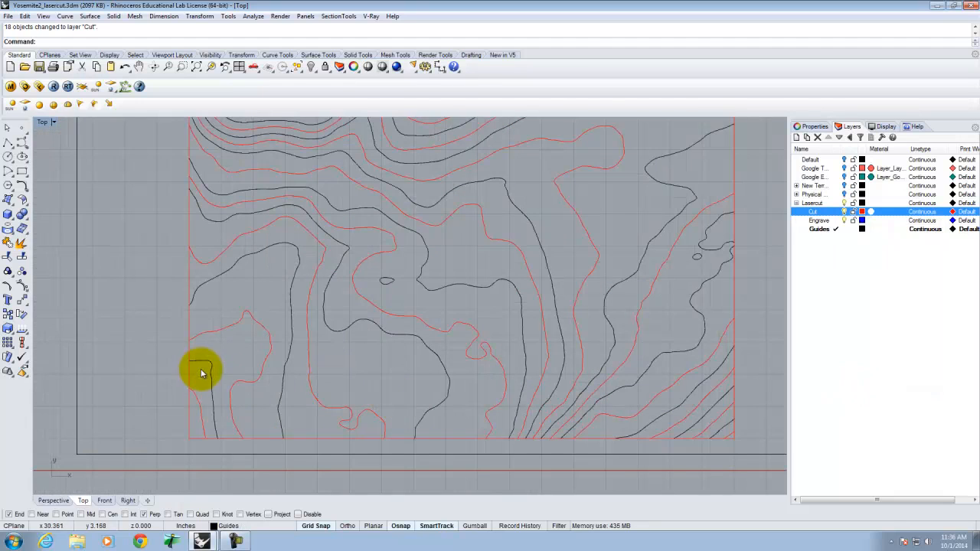
{"action": "scroll", "coordinate": [216, 376], "scroll_direction": "down", "scroll_amount": 2}
{"action": "scroll", "coordinate": [219, 401], "scroll_direction": "up", "scroll_amount": 4}
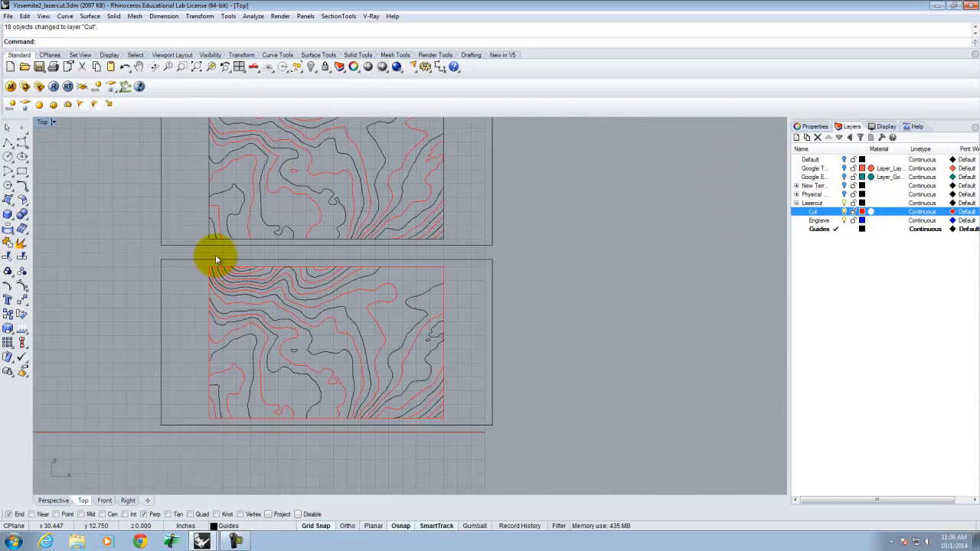
{"action": "left_click", "coordinate": [233, 232]}
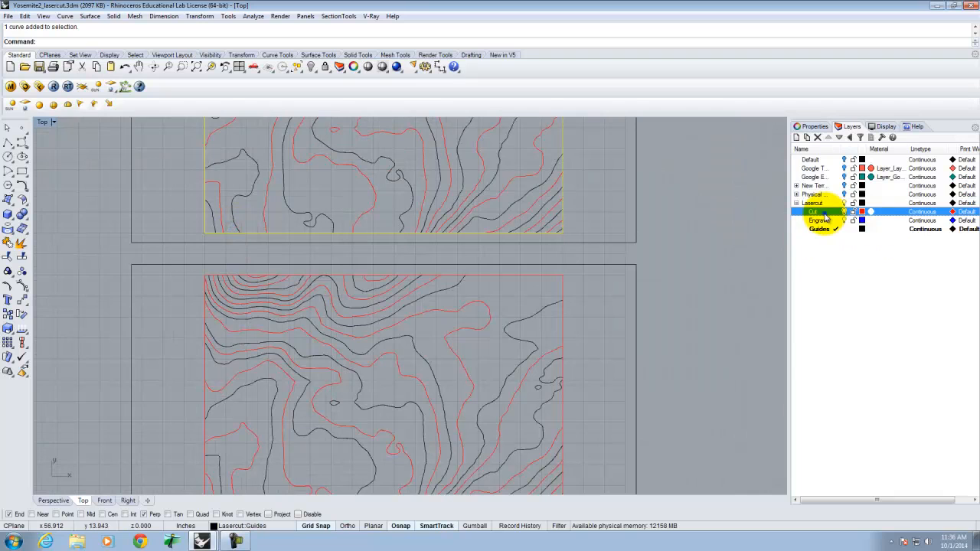
{"action": "right_click", "coordinate": [825, 213]}
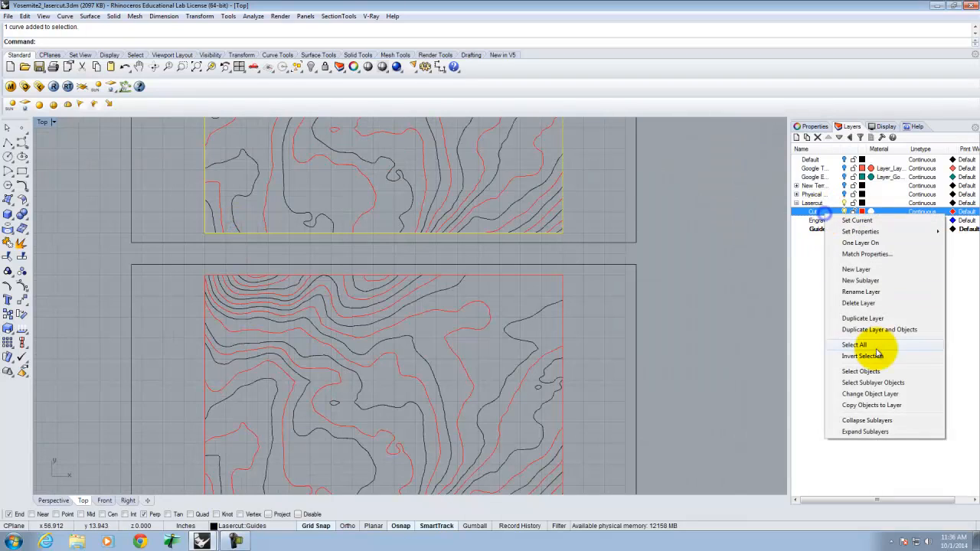
{"action": "left_click", "coordinate": [877, 394]}
- Move all the remaining black contours on the lowest sheet, including the small closed loop, to the Engrave layer
{"action": "scroll", "coordinate": [582, 295], "scroll_direction": "down", "scroll_amount": 5}
{"action": "scroll", "coordinate": [427, 344], "scroll_direction": "up", "scroll_amount": 10}
{"action": "left_click", "coordinate": [431, 374]}
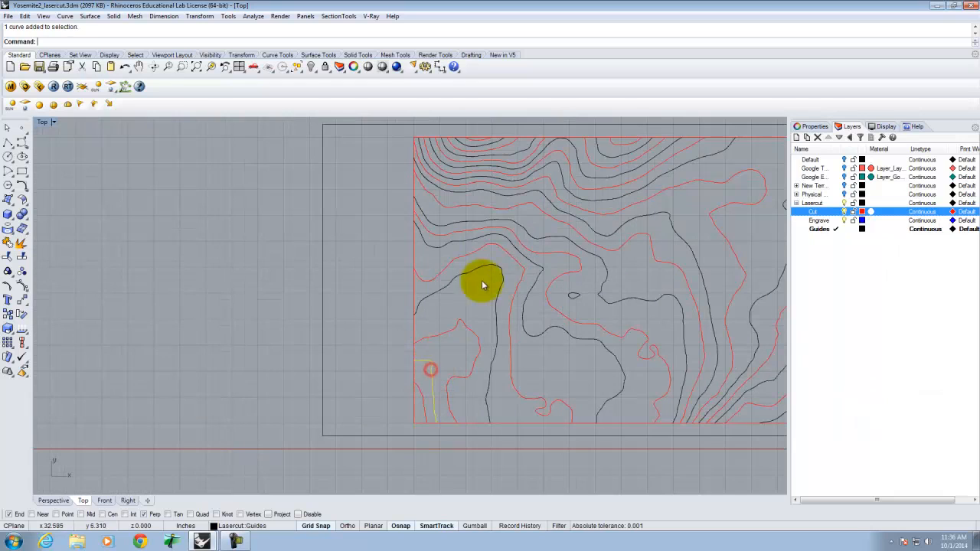
{"action": "left_click", "coordinate": [491, 267], "text": "shift"}
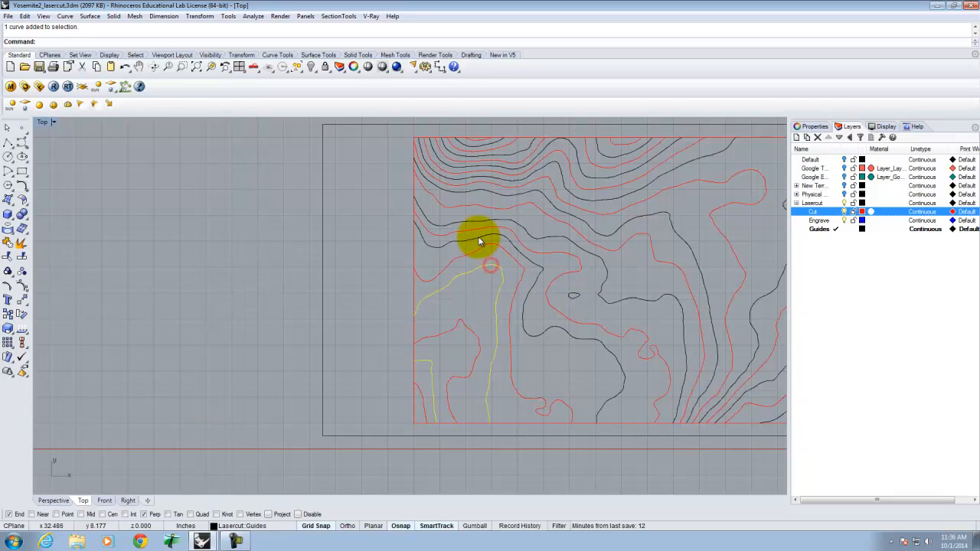
{"action": "left_click", "coordinate": [495, 189], "text": "shift"}
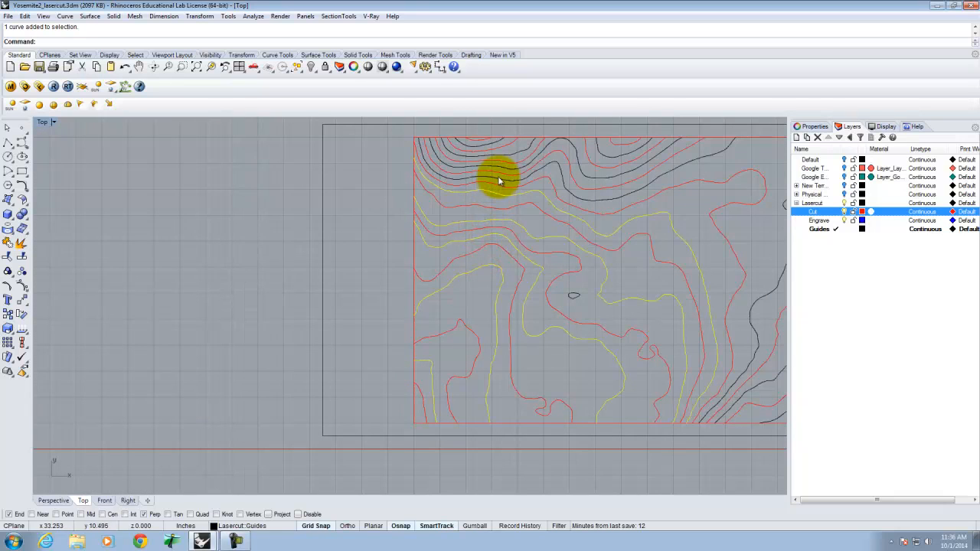
{"action": "left_click", "coordinate": [499, 176], "text": "shift"}
{"action": "left_click", "coordinate": [492, 144], "text": "shift"}
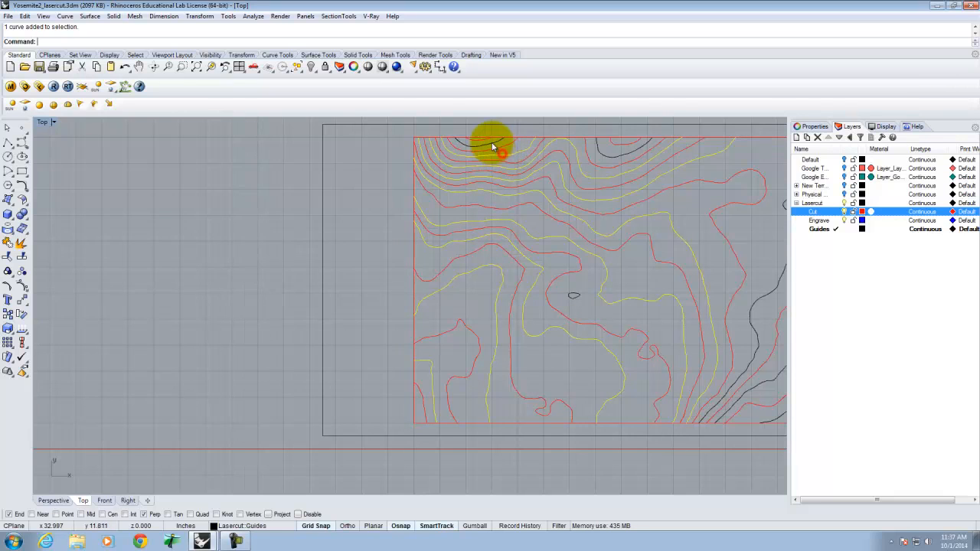
{"action": "left_click", "coordinate": [754, 340], "text": "shift"}
{"action": "left_click", "coordinate": [767, 379], "text": "shift"}
{"action": "scroll", "coordinate": [536, 383], "scroll_direction": "down", "scroll_amount": 2}
{"action": "scroll", "coordinate": [582, 350], "scroll_direction": "up", "scroll_amount": 3}
{"action": "left_click", "coordinate": [394, 269], "text": "shift"}
{"action": "left_click", "coordinate": [705, 238], "text": "shift"}
{"action": "left_click", "coordinate": [684, 392], "text": "shift"}
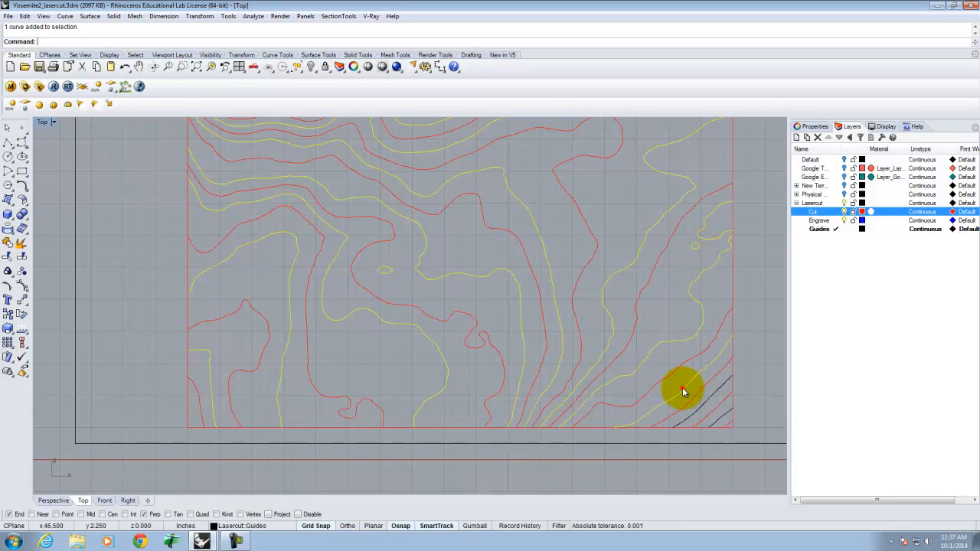
{"action": "left_click", "coordinate": [722, 417], "text": "shift"}
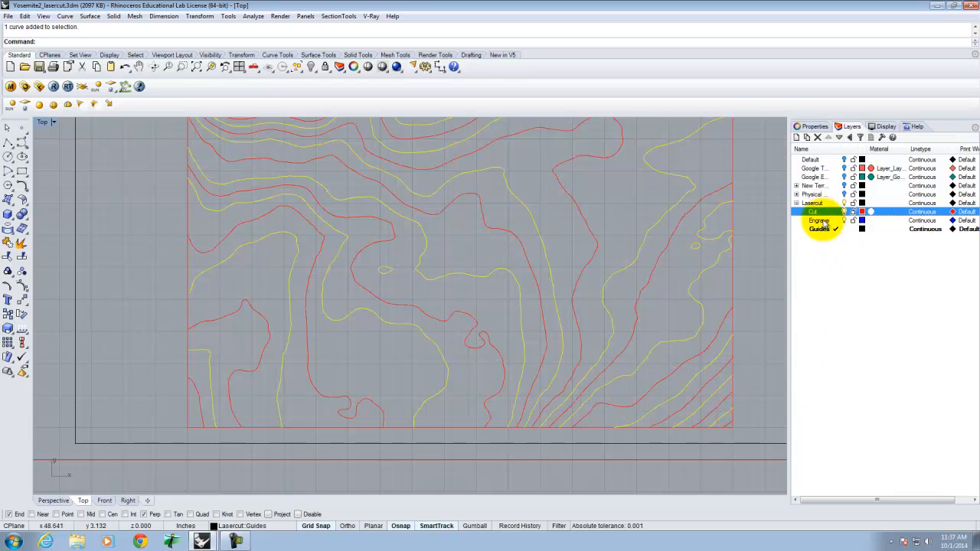
{"action": "right_click", "coordinate": [822, 220]}
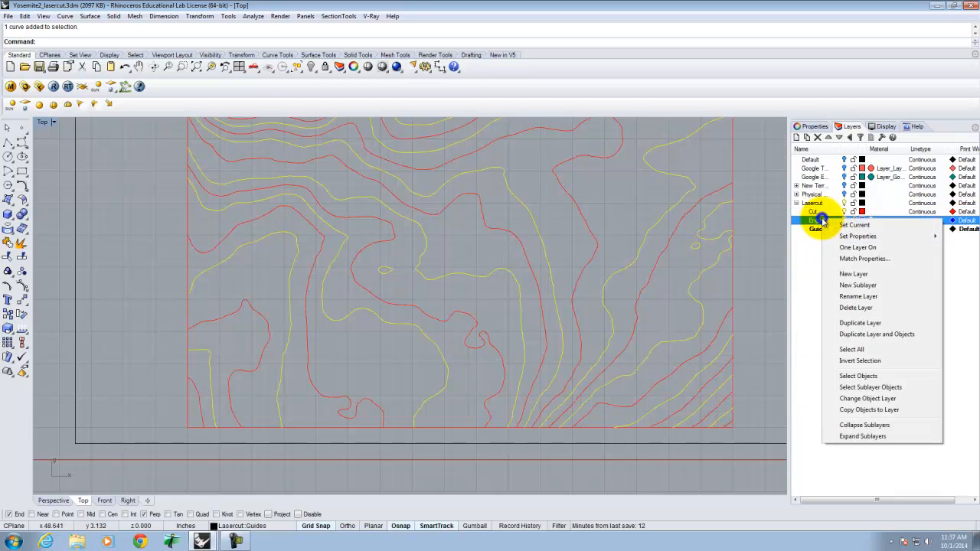
{"action": "left_click", "coordinate": [879, 399]}
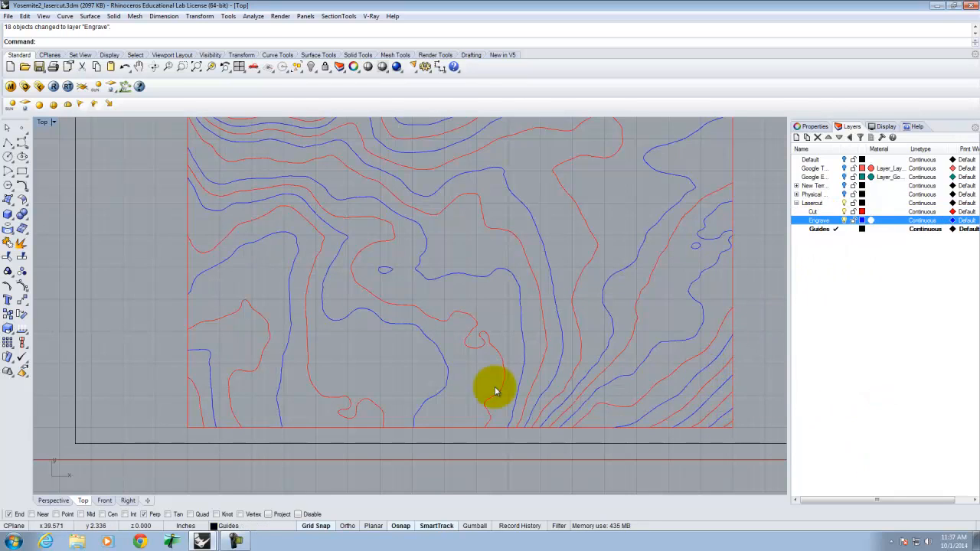
- Move all the remaining black contours on the middle sheet to the Engrave layer, leaving the contours' border rectangle out of the selection
{"action": "scroll", "coordinate": [495, 392], "scroll_direction": "down", "scroll_amount": 4}
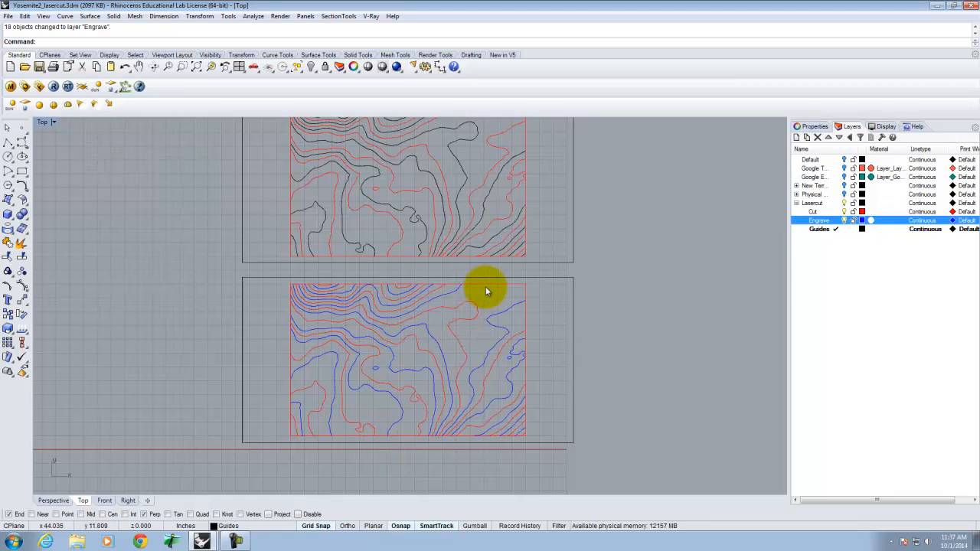
{"action": "scroll", "coordinate": [329, 211], "scroll_direction": "up", "scroll_amount": 4}
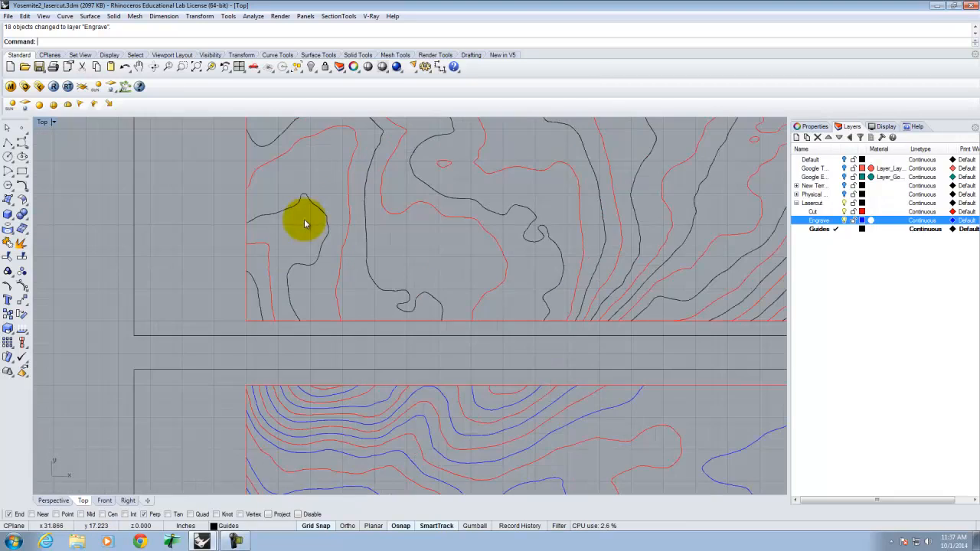
{"action": "left_click", "coordinate": [259, 301]}
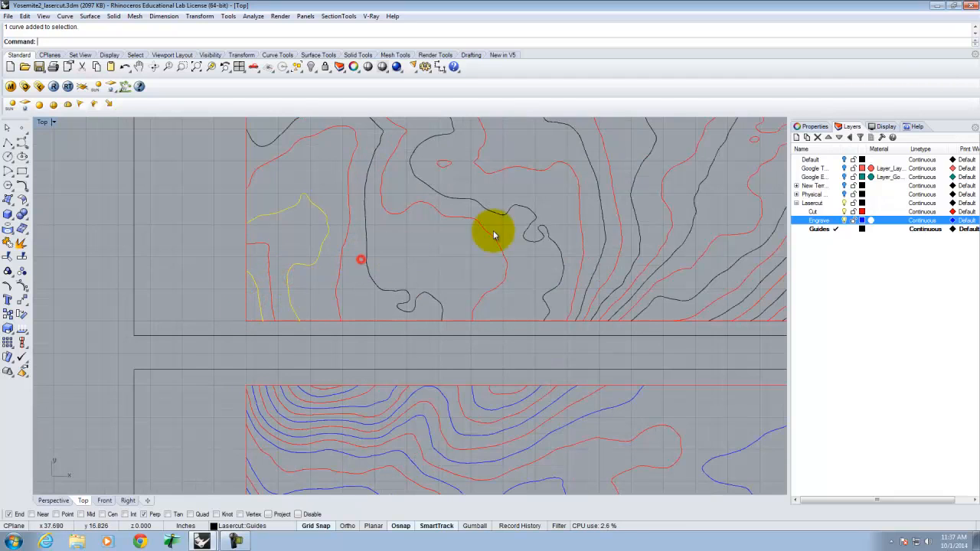
{"action": "left_click", "coordinate": [375, 276]}
{"action": "left_click", "coordinate": [475, 204], "text": "shift"}
{"action": "scroll", "coordinate": [415, 306], "scroll_direction": "down", "scroll_amount": 6}
{"action": "scroll", "coordinate": [476, 215], "scroll_direction": "up", "scroll_amount": 4}
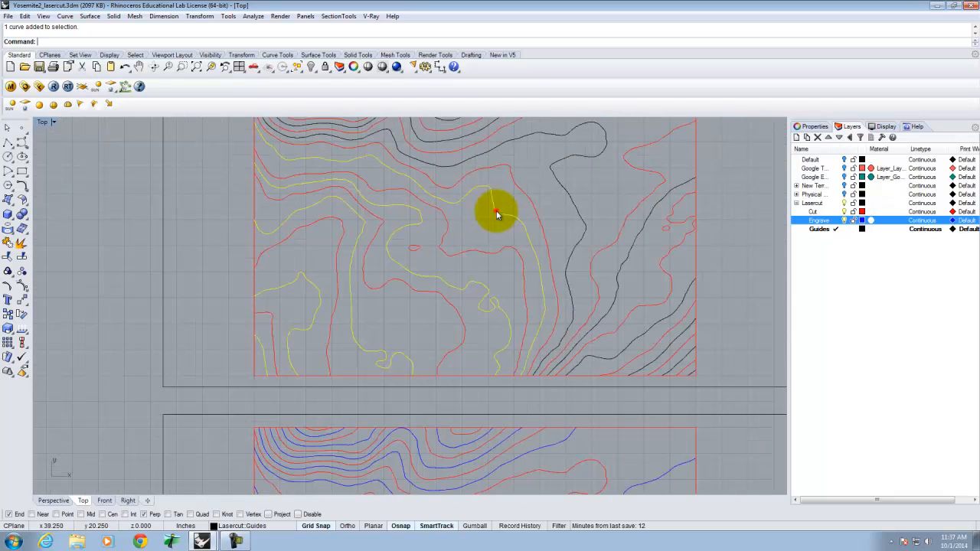
{"action": "scroll", "coordinate": [472, 196], "scroll_direction": "down", "scroll_amount": 4}
{"action": "scroll", "coordinate": [473, 197], "scroll_direction": "up", "scroll_amount": 4}
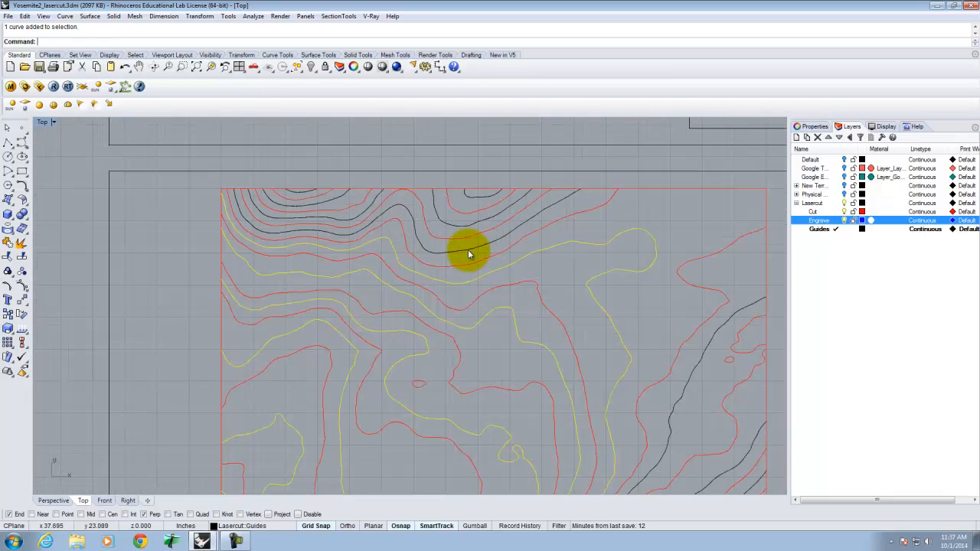
{"action": "left_click", "coordinate": [468, 199], "text": "shift"}
{"action": "left_click", "coordinate": [355, 215], "text": "shift"}
{"action": "left_click", "coordinate": [319, 201], "text": "shift"}
{"action": "left_click", "coordinate": [296, 189], "text": "shift"}
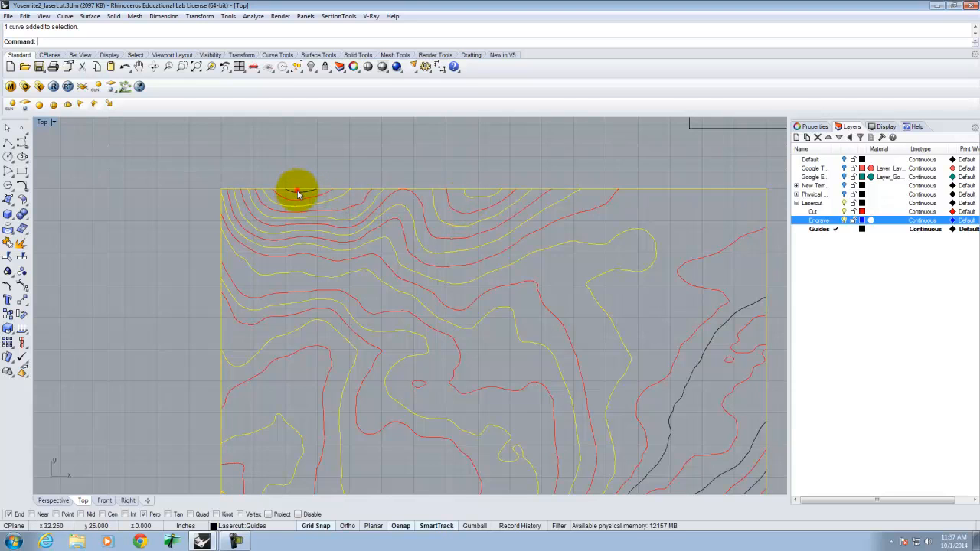
{"action": "left_click", "coordinate": [342, 189], "text": "ctrl"}
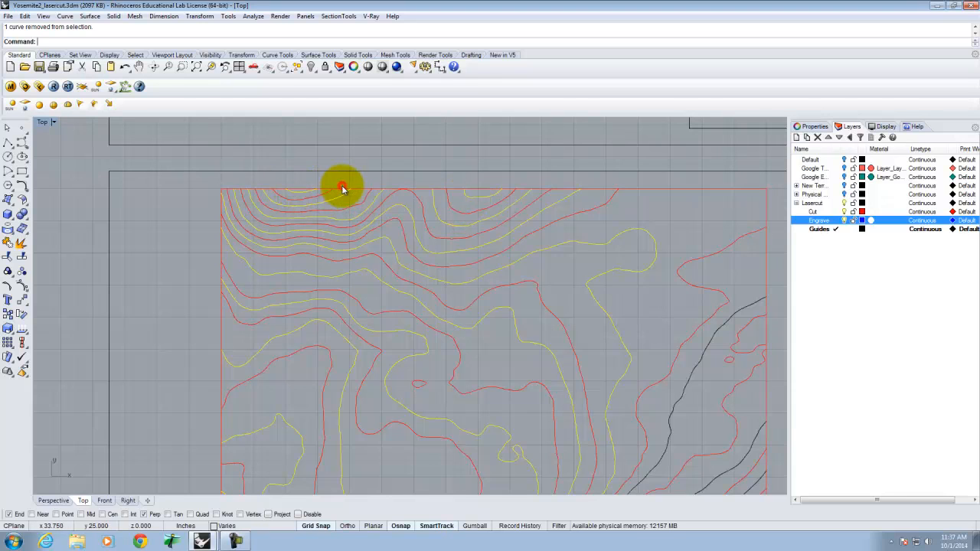
{"action": "scroll", "coordinate": [368, 238], "scroll_direction": "down", "scroll_amount": 3}
{"action": "scroll", "coordinate": [429, 316], "scroll_direction": "up", "scroll_amount": 1}
{"action": "left_click", "coordinate": [439, 306], "text": "shift"}
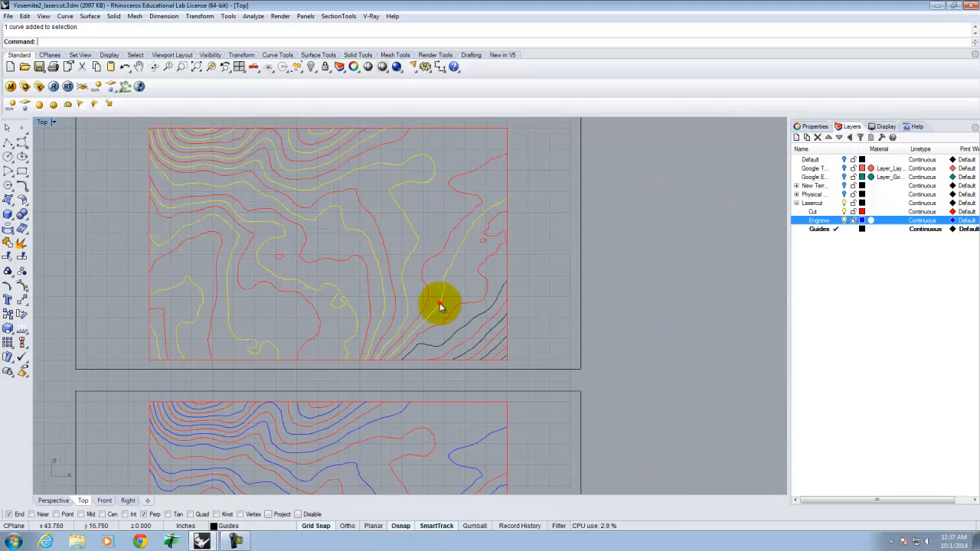
{"action": "left_click", "coordinate": [453, 335], "text": "shift"}
{"action": "left_click", "coordinate": [468, 346], "text": "shift"}
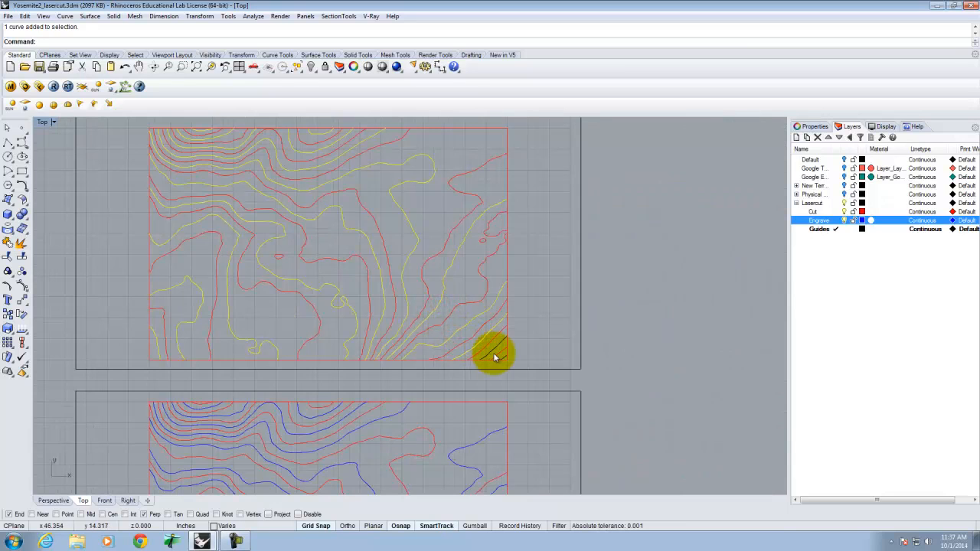
{"action": "scroll", "coordinate": [492, 353], "scroll_direction": "up", "scroll_amount": 3}
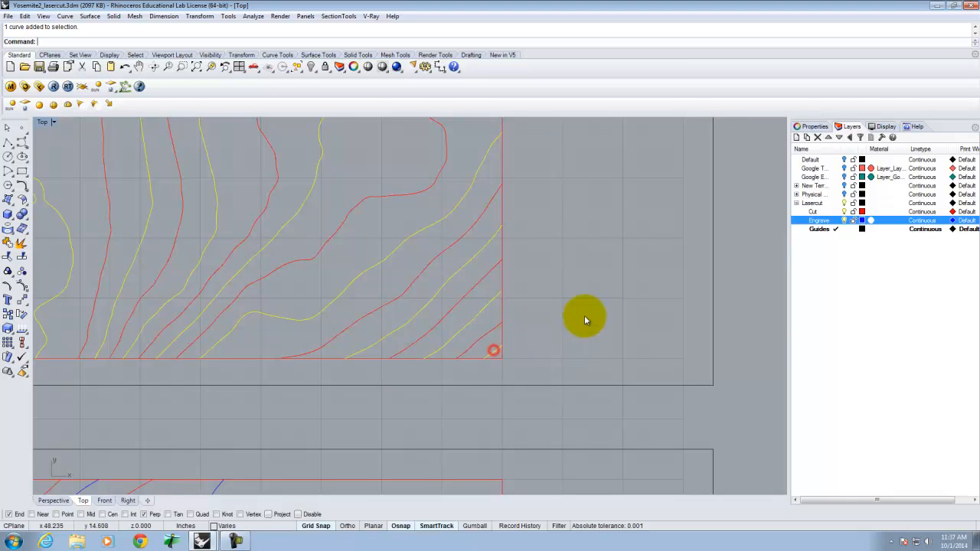
{"action": "right_click", "coordinate": [825, 220]}
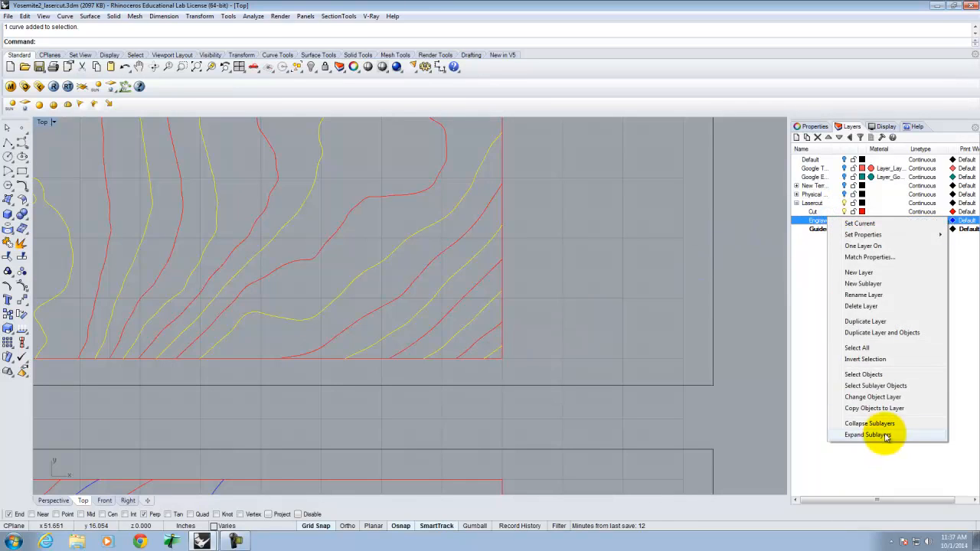
{"action": "left_click", "coordinate": [895, 396]}
{"action": "left_click", "coordinate": [619, 287]}
- Move the four side profile outlines on the uppermost sheet to the Cut layer, without the sheet's outer rectangle
{"action": "scroll", "coordinate": [416, 267], "scroll_direction": "down", "scroll_amount": 5}
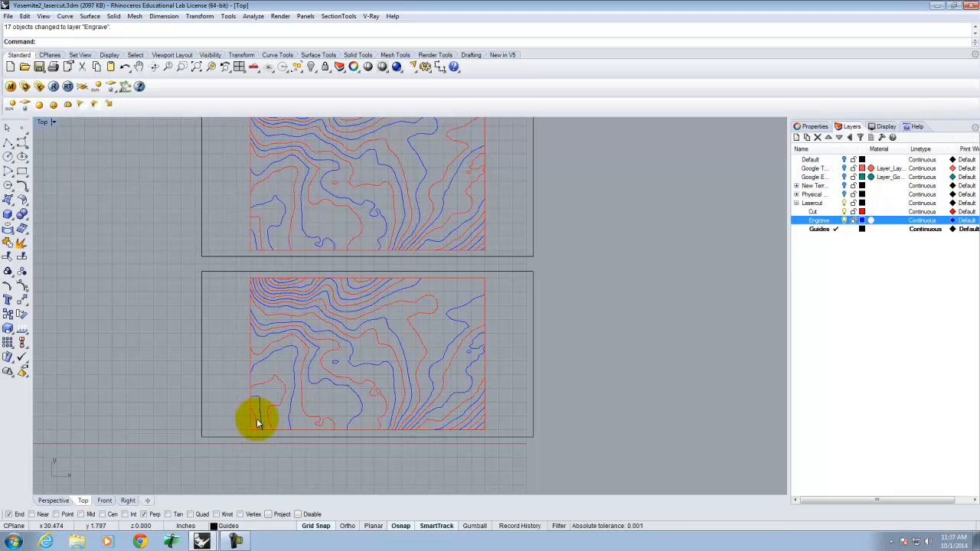
{"action": "scroll", "coordinate": [331, 397], "scroll_direction": "down", "scroll_amount": 2}
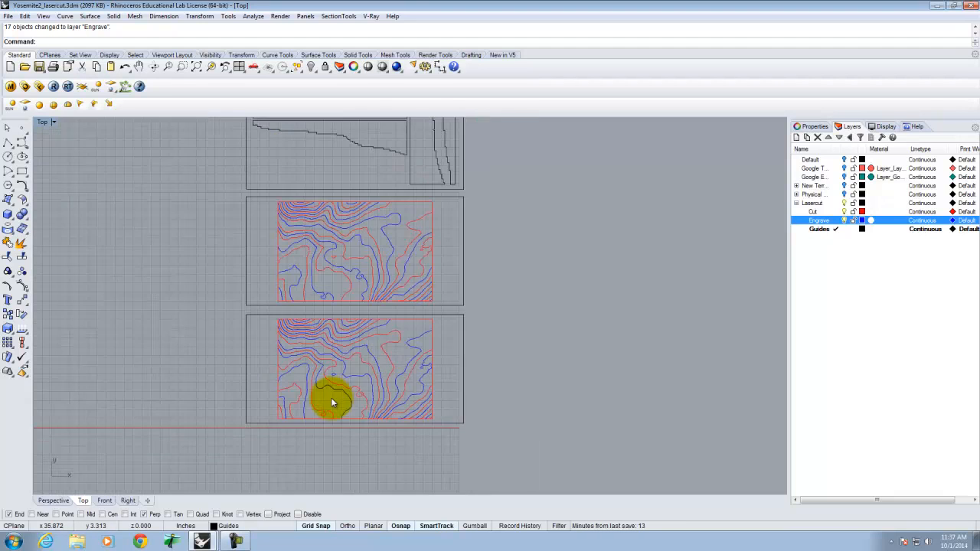
{"action": "scroll", "coordinate": [363, 347], "scroll_direction": "up", "scroll_amount": 2}
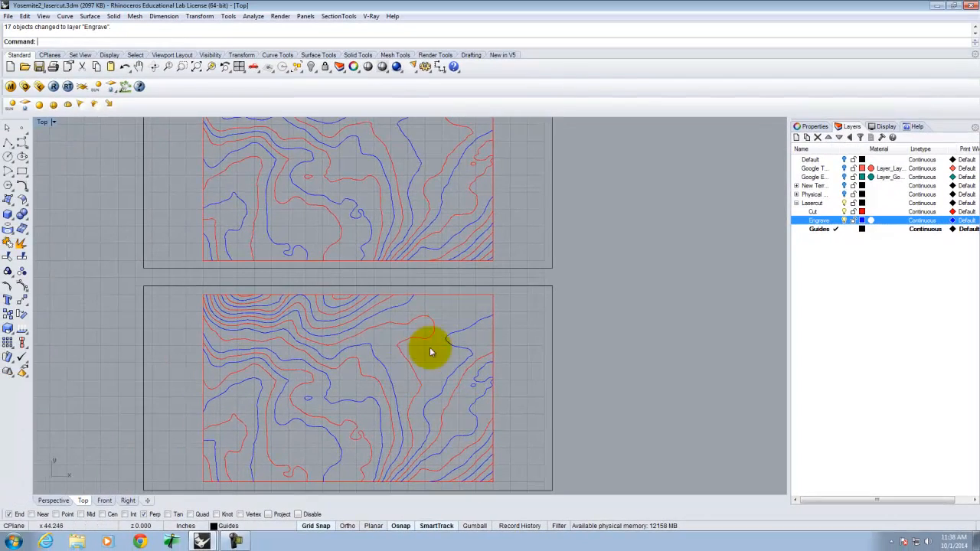
{"action": "scroll", "coordinate": [483, 405], "scroll_direction": "down", "scroll_amount": 3}
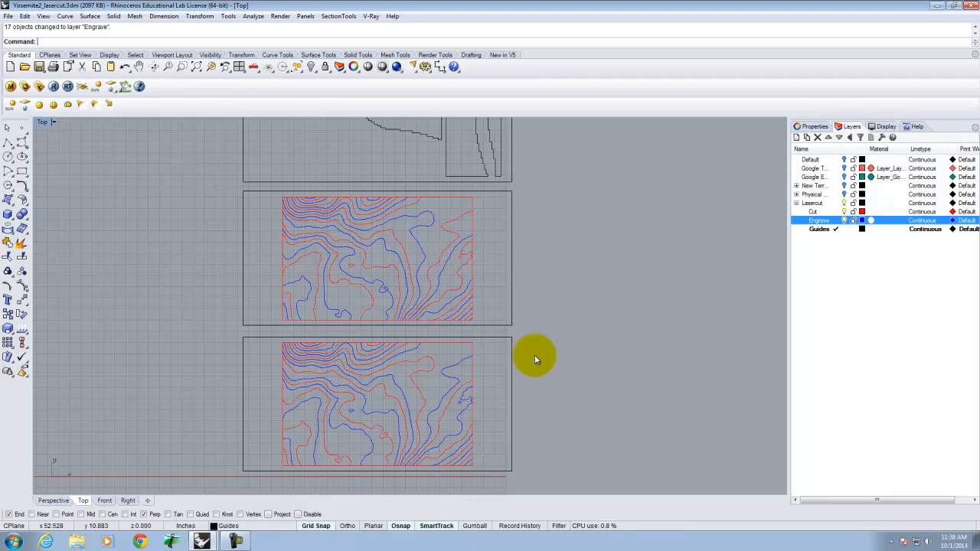
{"action": "scroll", "coordinate": [575, 390], "scroll_direction": "down", "scroll_amount": 5}
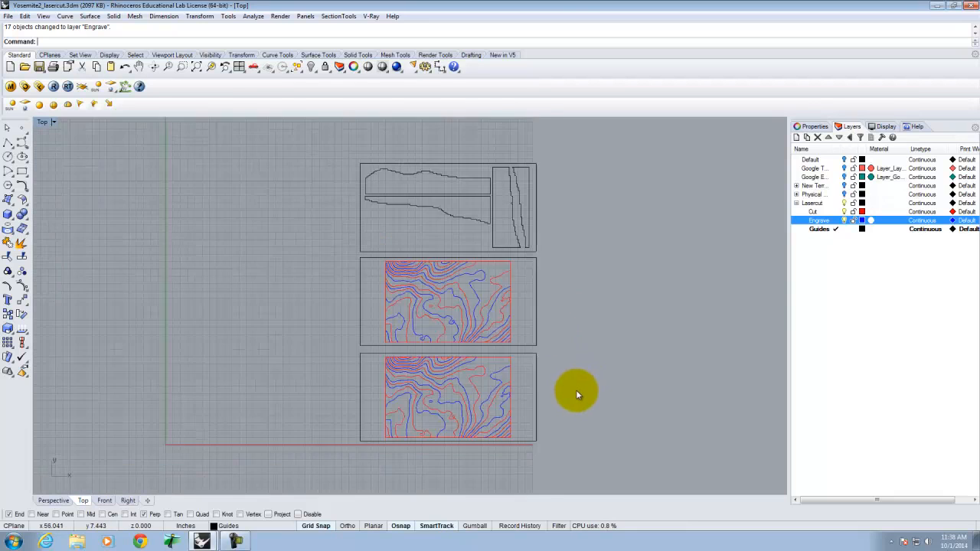
{"action": "scroll", "coordinate": [506, 247], "scroll_direction": "up", "scroll_amount": 4}
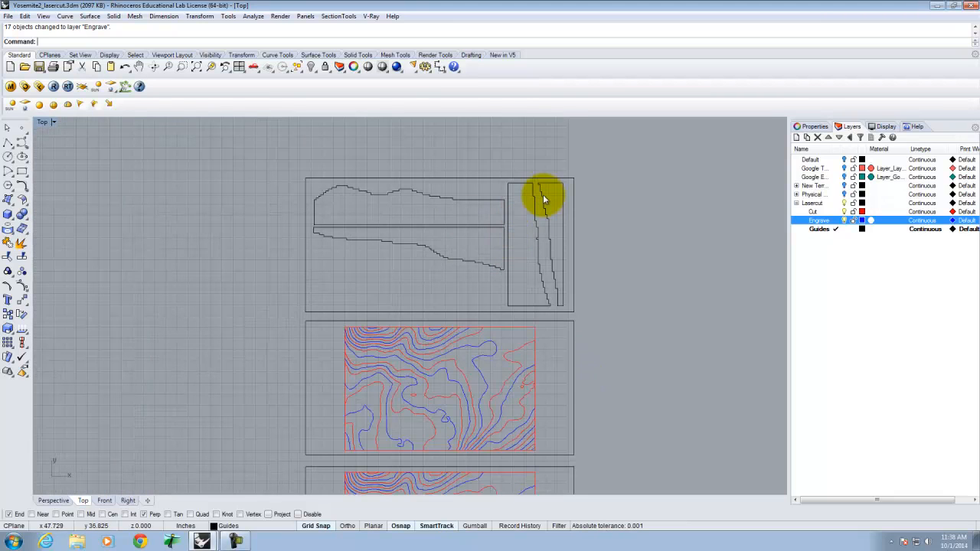
{"action": "left_click_drag", "start_coordinate": [556, 200], "coordinate": [460, 252]}
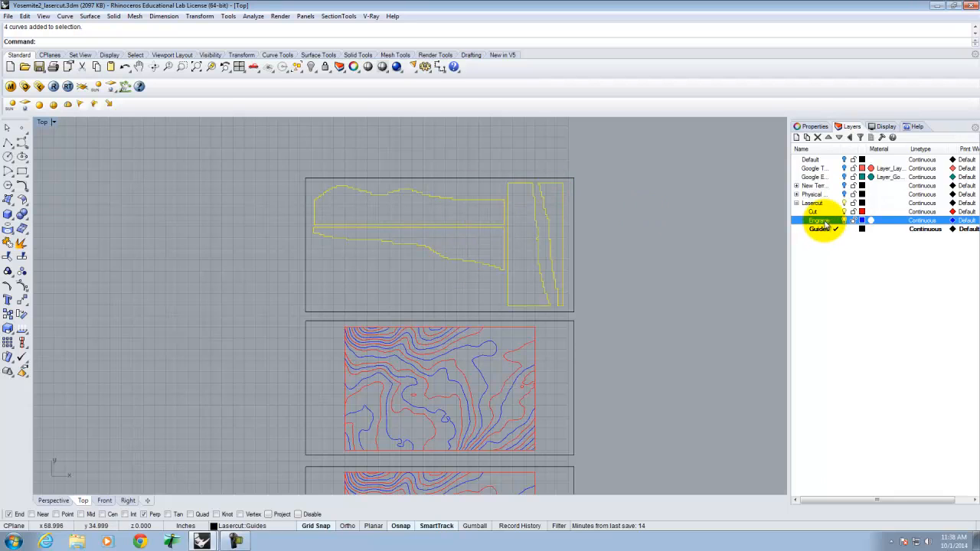
{"action": "right_click", "coordinate": [825, 211]}
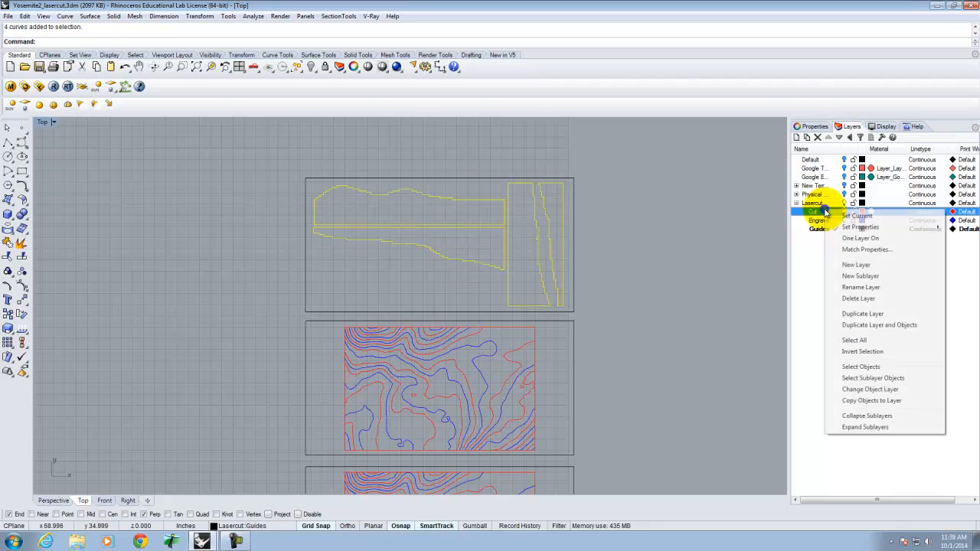
{"action": "left_click", "coordinate": [871, 389]}
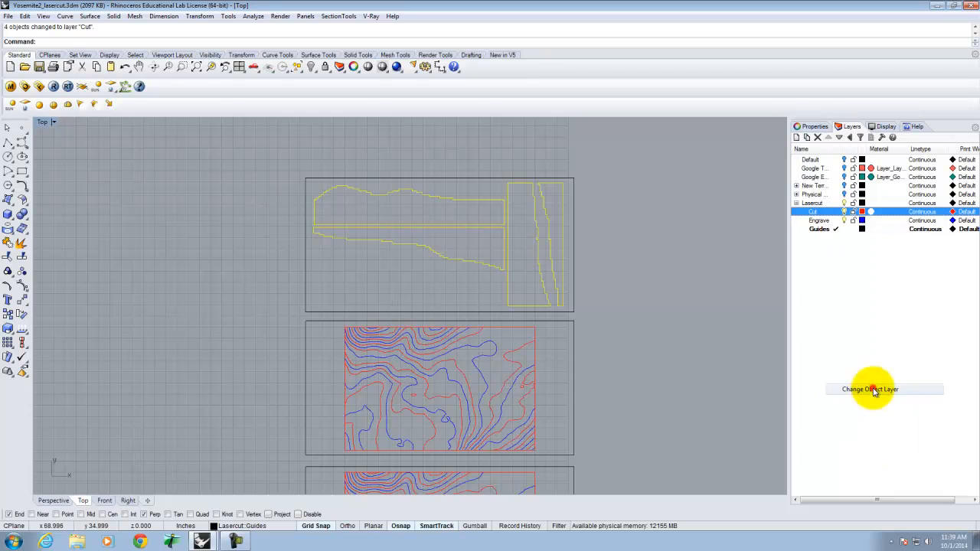
{"action": "left_click", "coordinate": [641, 320]}
{"action": "scroll", "coordinate": [374, 285], "scroll_direction": "down", "scroll_amount": 3}
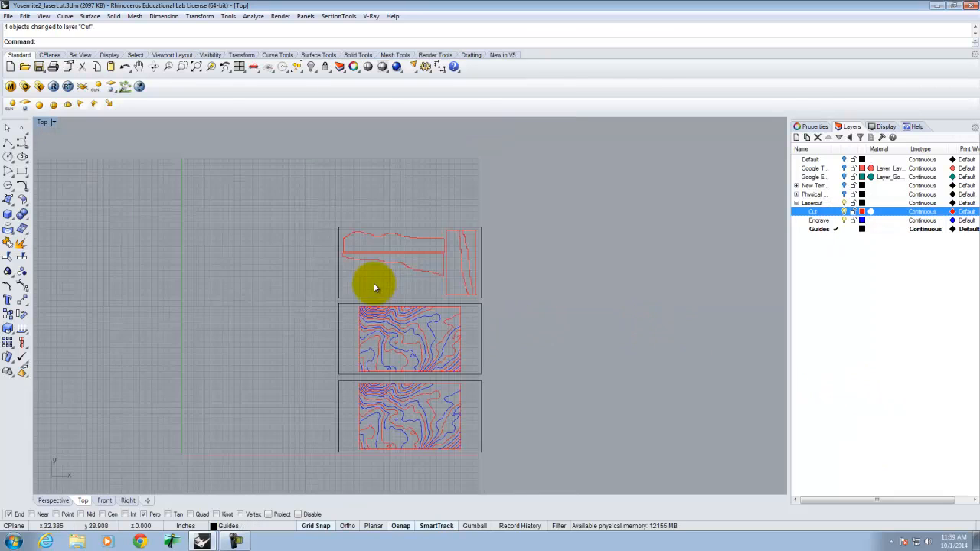
{"action": "scroll", "coordinate": [469, 327], "scroll_direction": "up", "scroll_amount": 2}
{"action": "left_click", "coordinate": [481, 313]}
{"action": "left_click", "coordinate": [478, 292]}
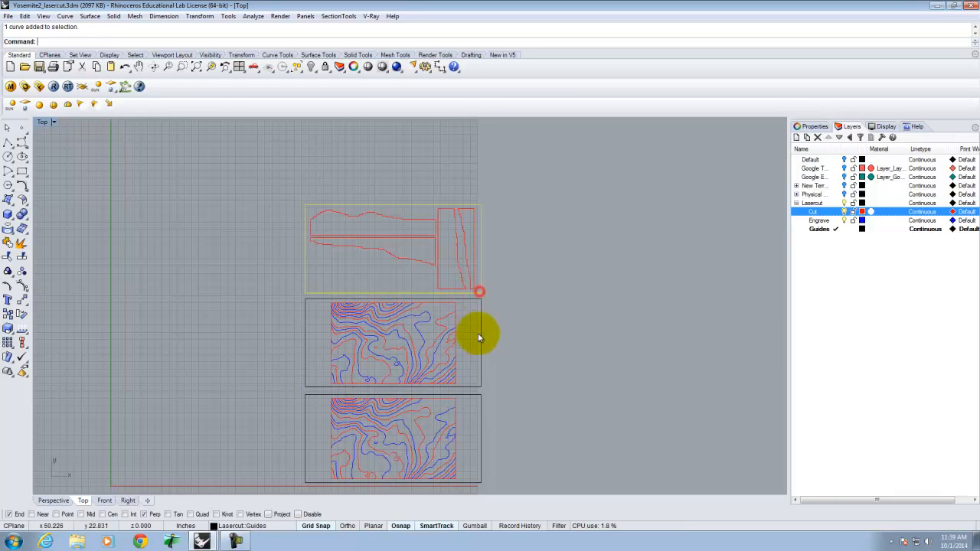
{"action": "left_click", "coordinate": [475, 396]}
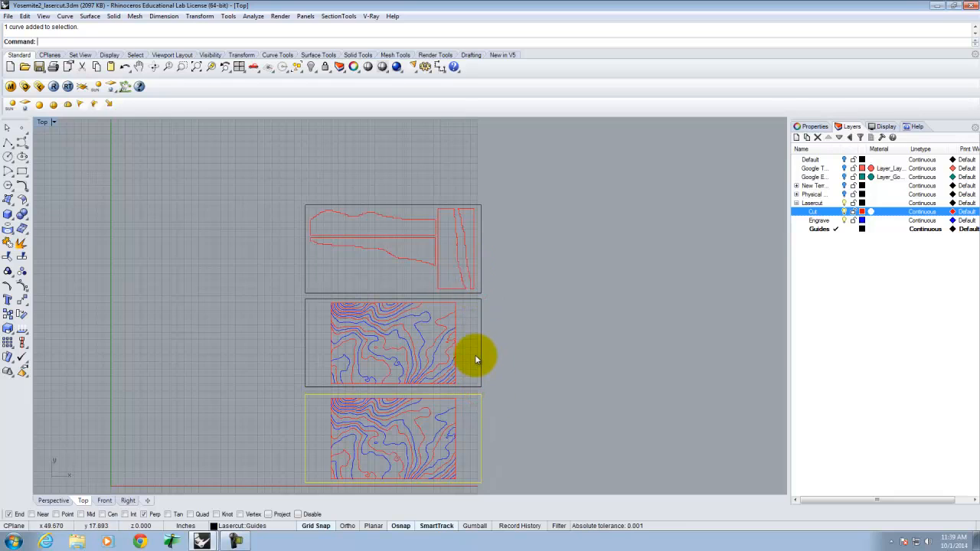
{"action": "left_click", "coordinate": [538, 398]}
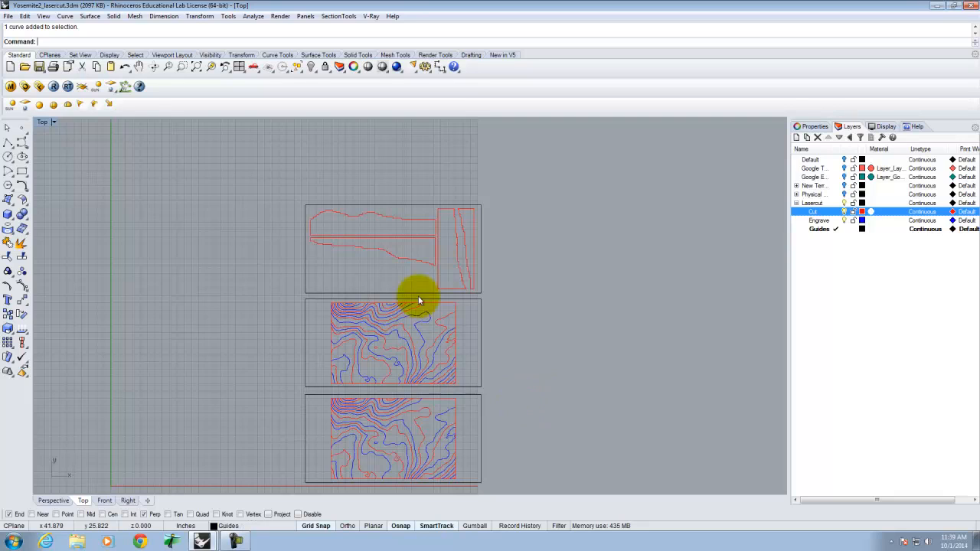
- Move the outer rectangles of all three sheets to the Engrave layer
{"action": "left_click_drag", "start_coordinate": [510, 413], "coordinate": [478, 280]}
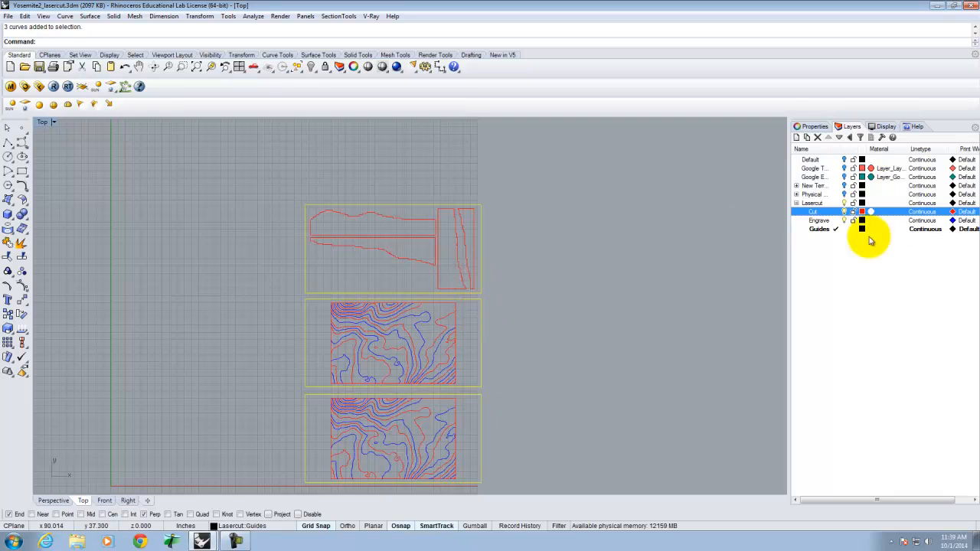
{"action": "right_click", "coordinate": [829, 221]}
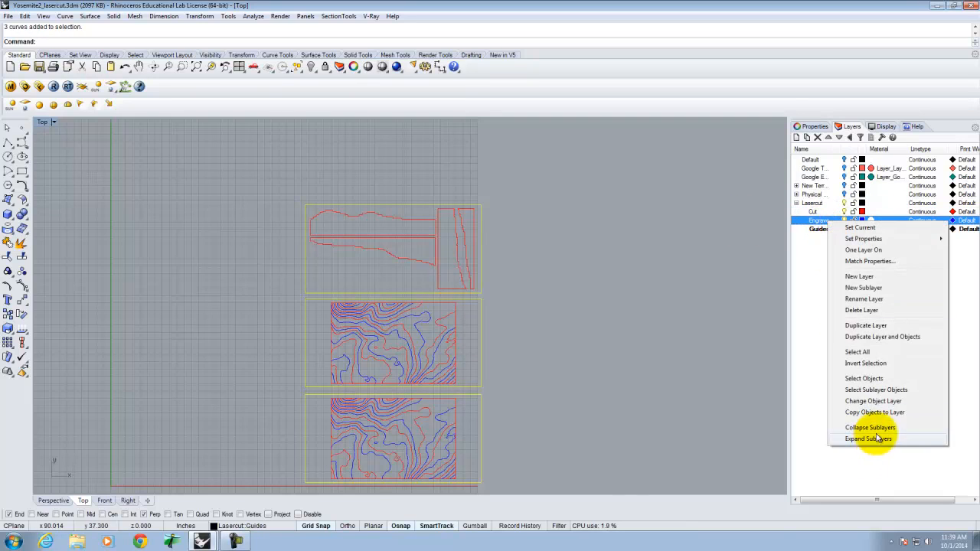
{"action": "left_click", "coordinate": [873, 402]}
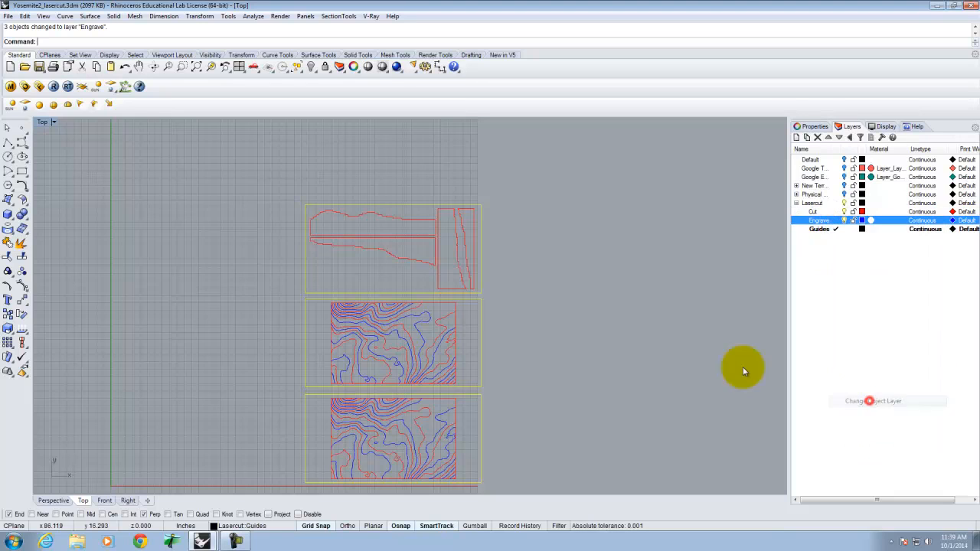
{"action": "left_click", "coordinate": [694, 273]}
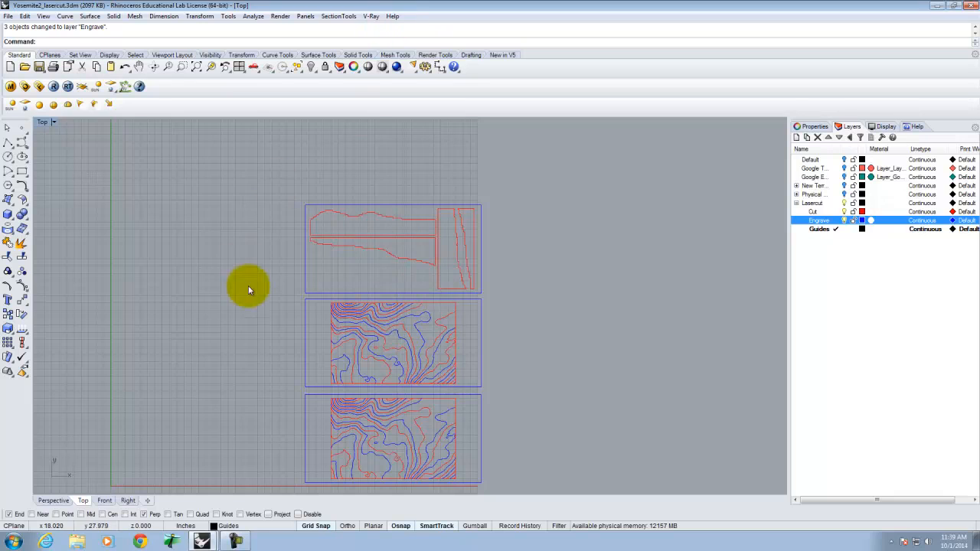
{"action": "scroll", "coordinate": [269, 220], "scroll_direction": "down", "scroll_amount": 3}
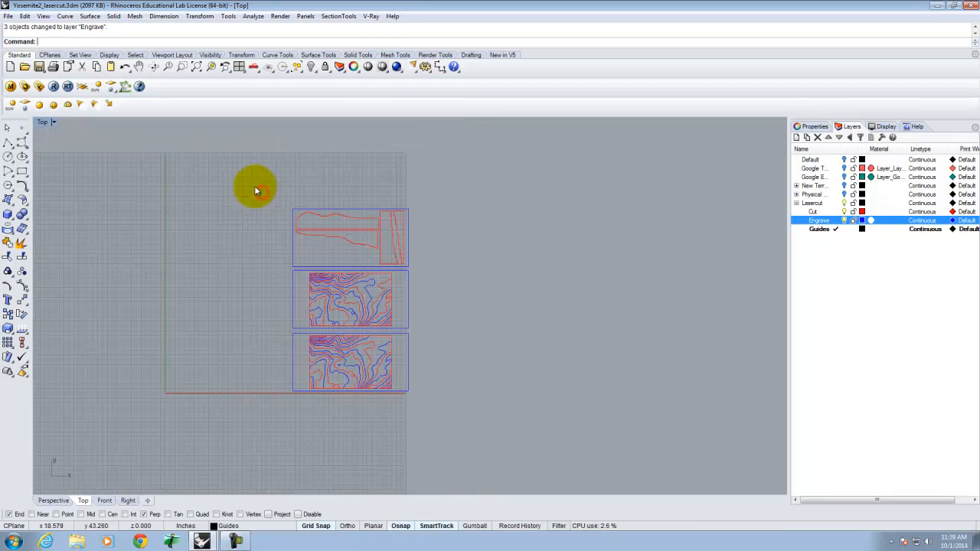
{"action": "left_click_drag", "start_coordinate": [249, 170], "coordinate": [481, 433]}
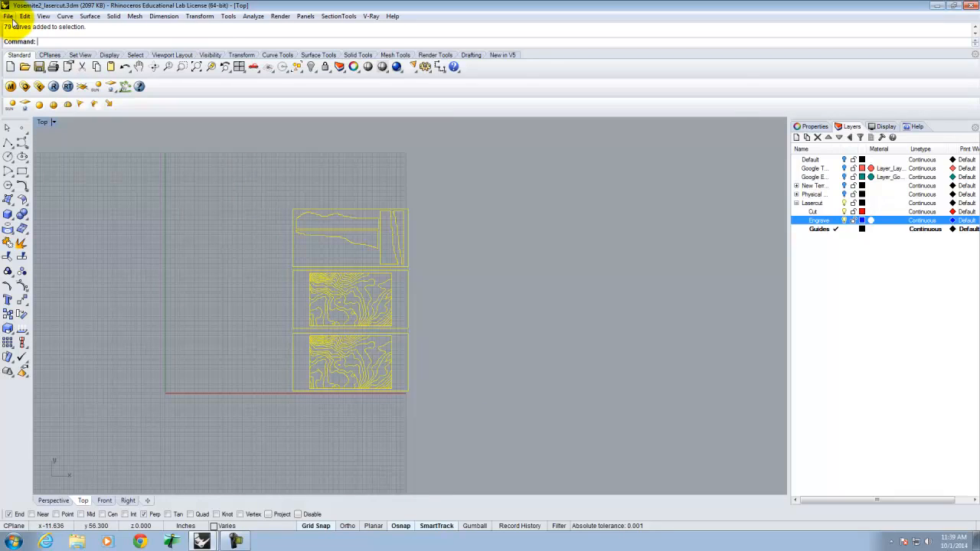
{"action": "left_click", "coordinate": [569, 215]}
- Delete all the layers listed above Lasercut, from Default to the Physical layer, together with their objects, and dismiss the block definition warning
{"action": "left_click", "coordinate": [812, 160]}
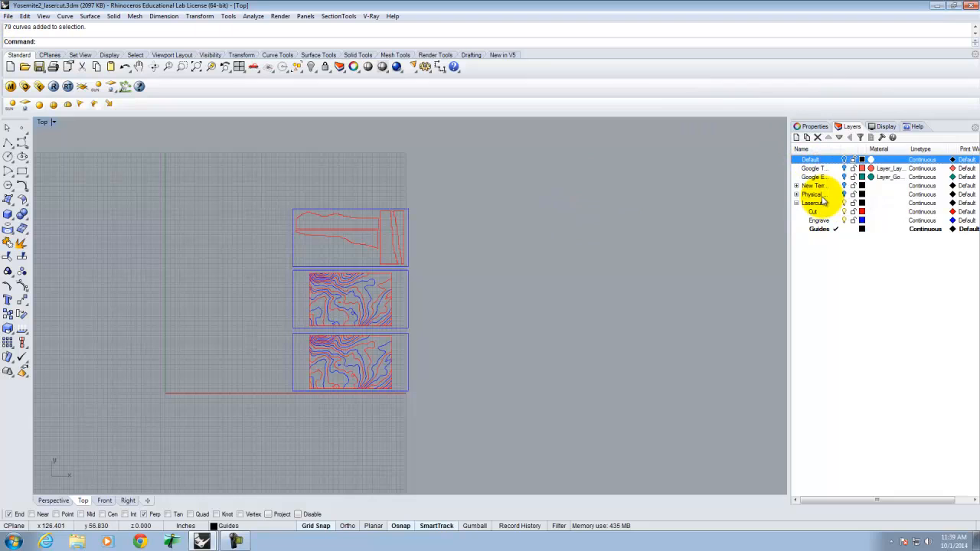
{"action": "left_click", "coordinate": [814, 195], "text": "shift"}
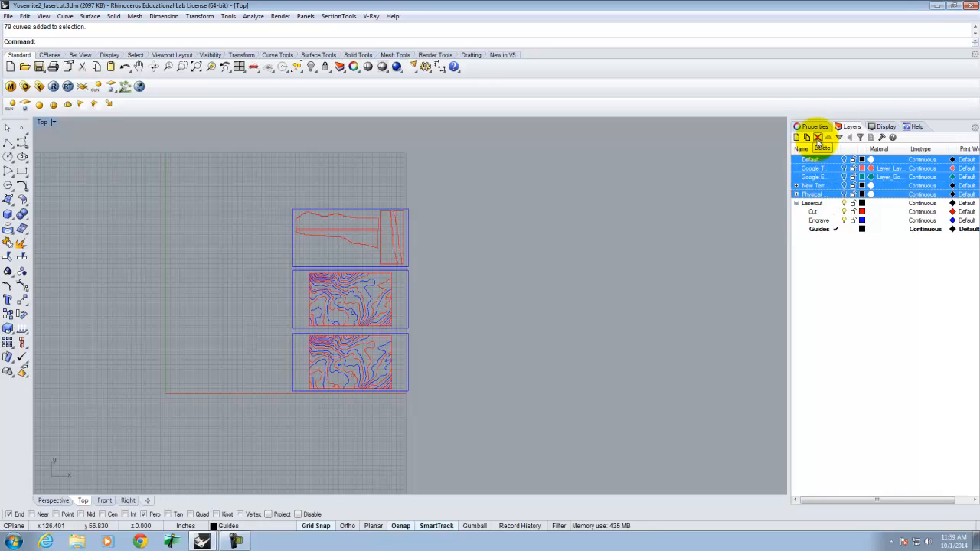
{"action": "left_click", "coordinate": [817, 137]}
{"action": "left_click", "coordinate": [470, 292]}
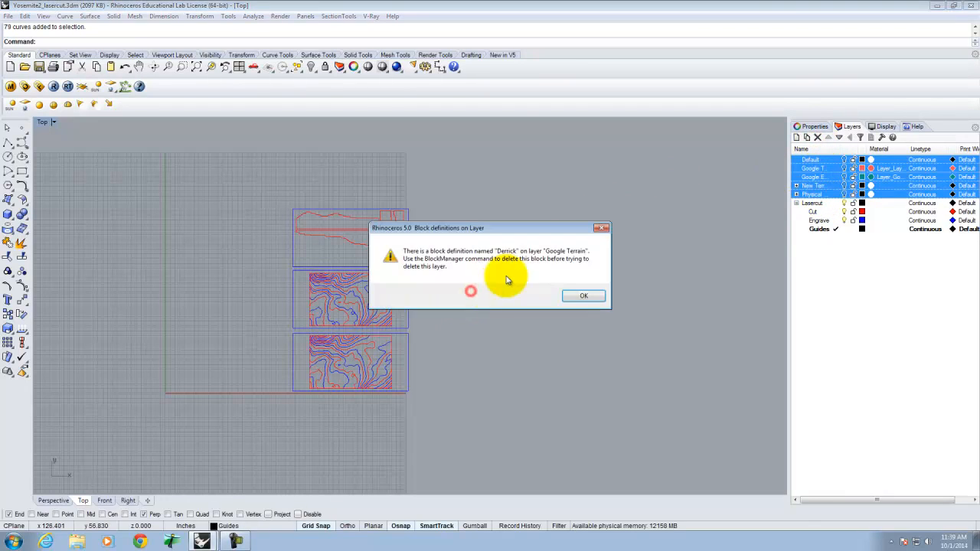
{"action": "left_click", "coordinate": [581, 294]}
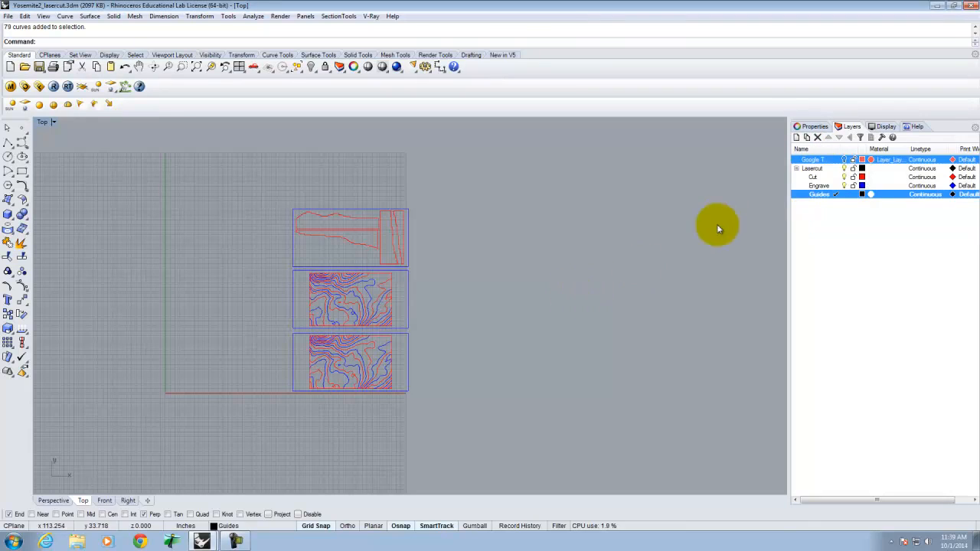
- Delete both block definitions from the model with the Block Manager, keeping the Google Terrain layer selected
{"action": "left_click", "coordinate": [814, 159]}
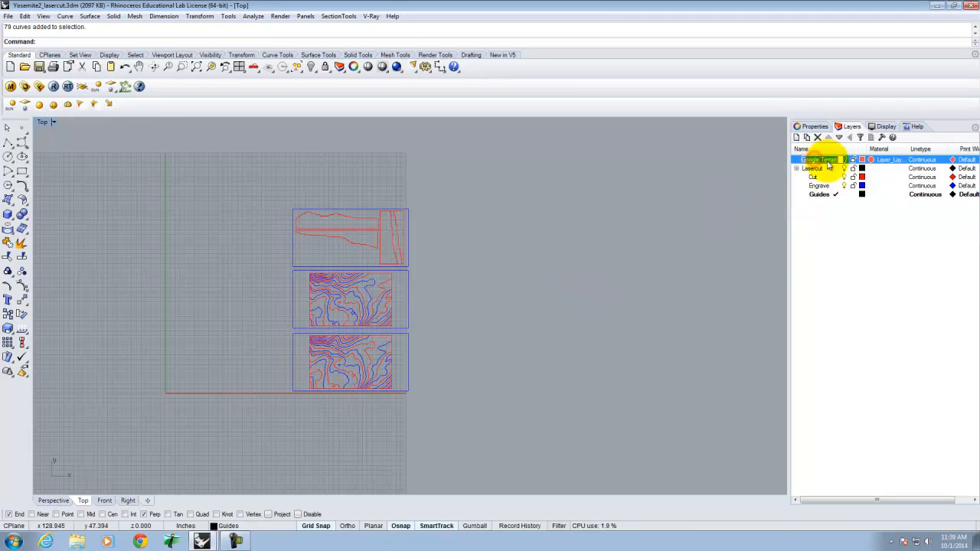
{"action": "left_click", "coordinate": [814, 263]}
{"action": "left_click", "coordinate": [812, 159]}
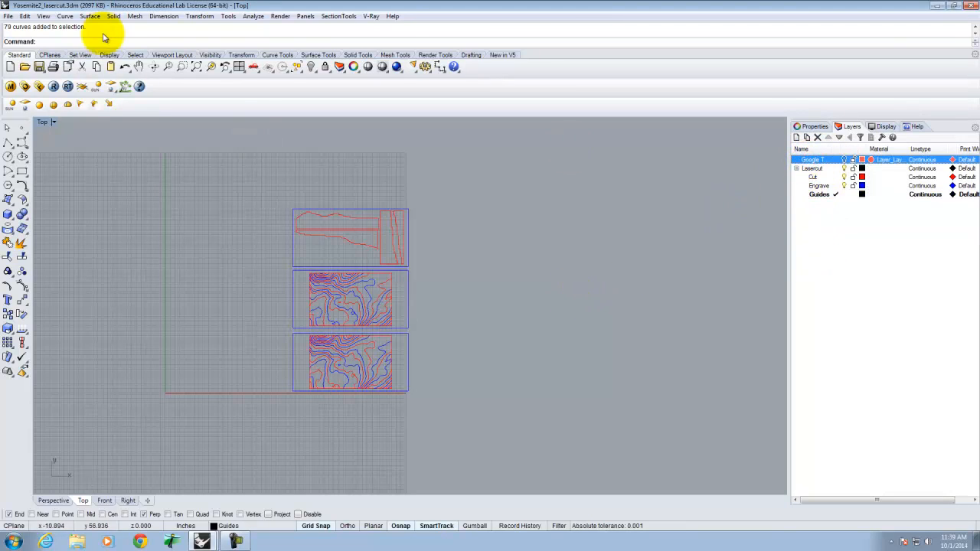
{"action": "left_click", "coordinate": [25, 16]}
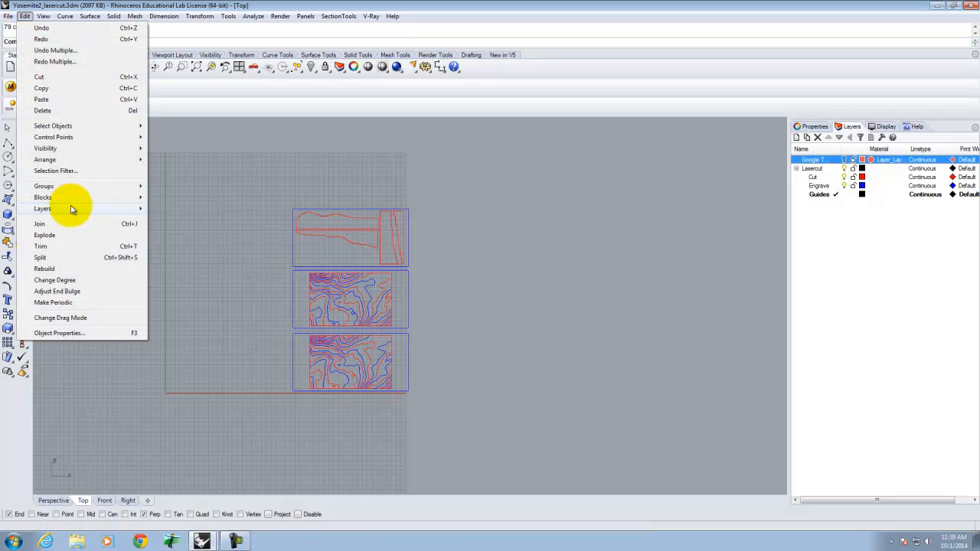
{"action": "mouse_move", "coordinate": [72, 197]}
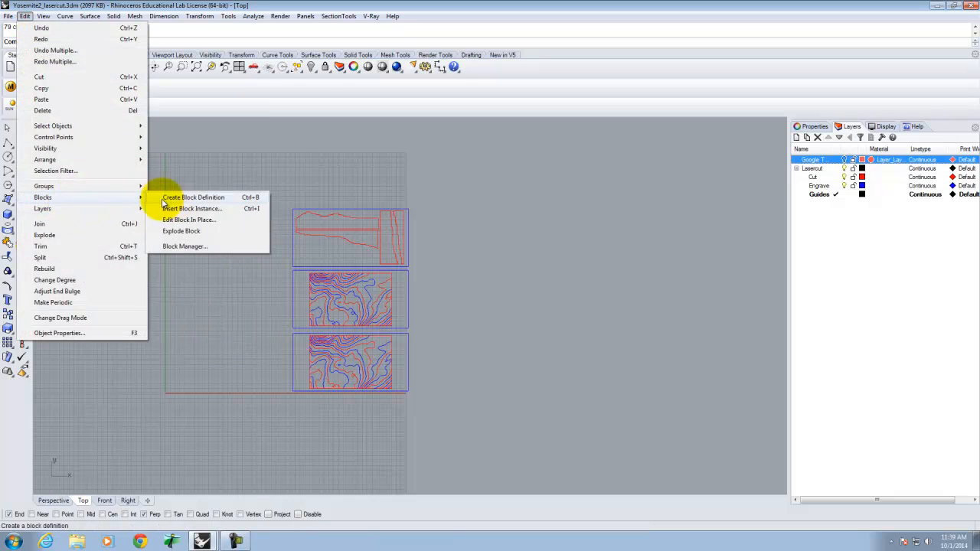
{"action": "left_click", "coordinate": [182, 246]}
{"action": "left_click", "coordinate": [356, 193]}
{"action": "left_click", "coordinate": [621, 206]}
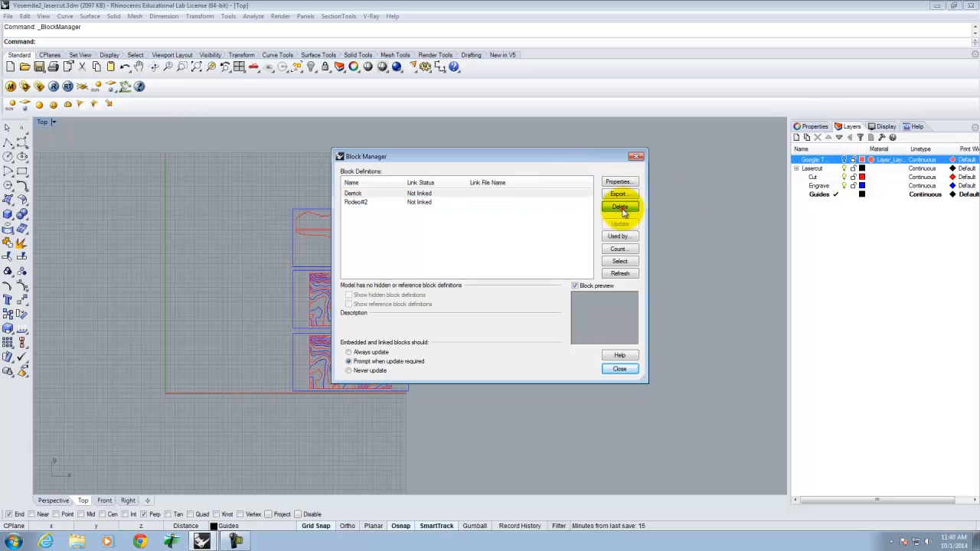
{"action": "left_click", "coordinate": [427, 193]}
{"action": "left_click", "coordinate": [619, 208]}
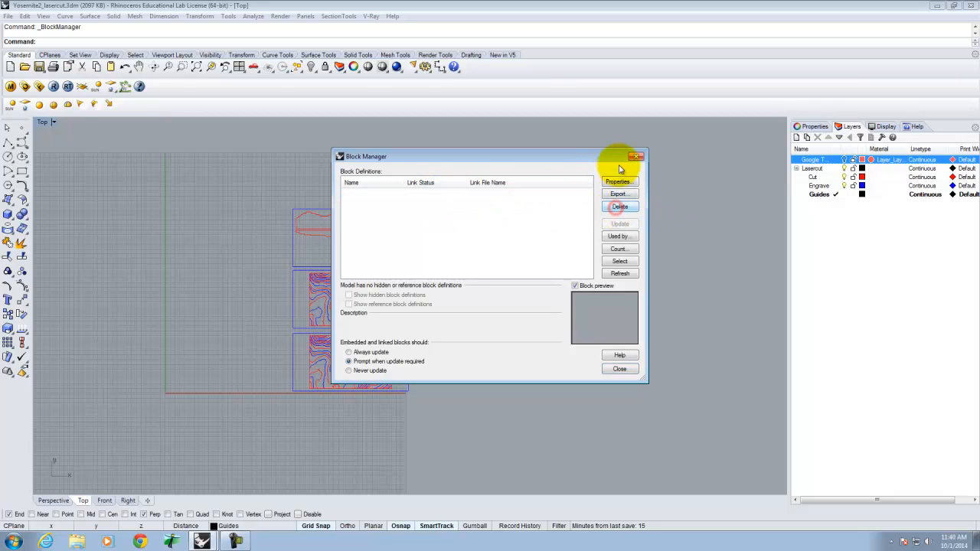
{"action": "left_click", "coordinate": [635, 156]}
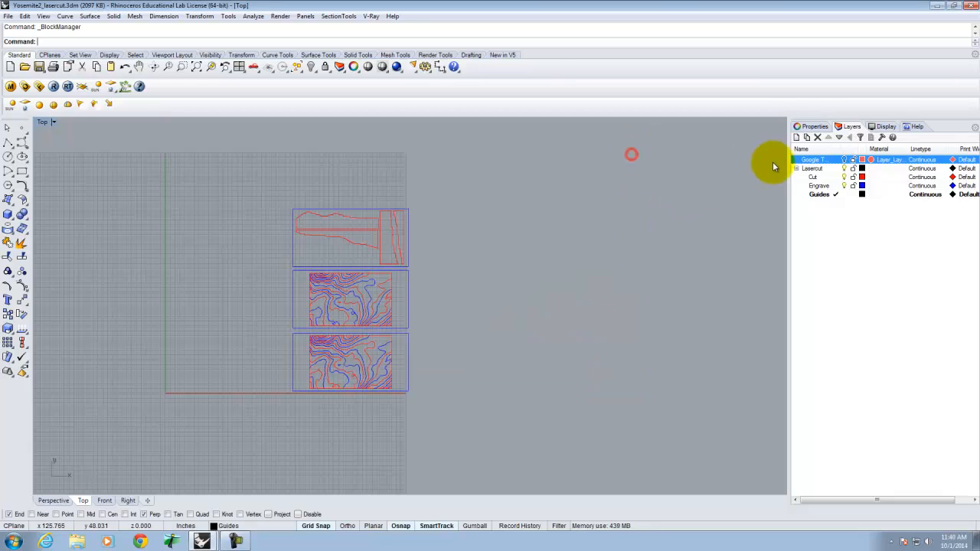
- Delete the remaining Google Terrain layer, leaving only the Lasercut layer and its sublayers
{"action": "left_click", "coordinate": [817, 137]}
{"action": "left_click", "coordinate": [482, 293]}
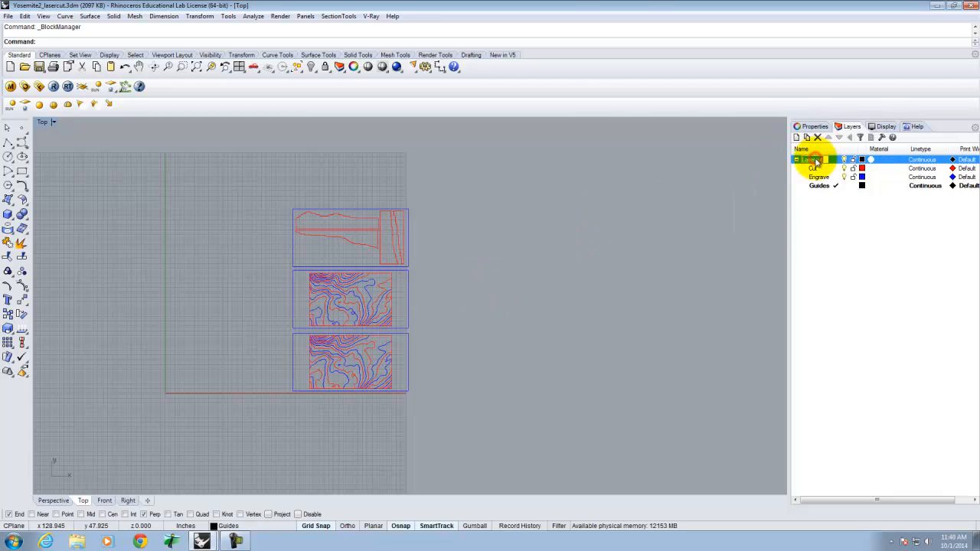
{"action": "left_click", "coordinate": [817, 235]}
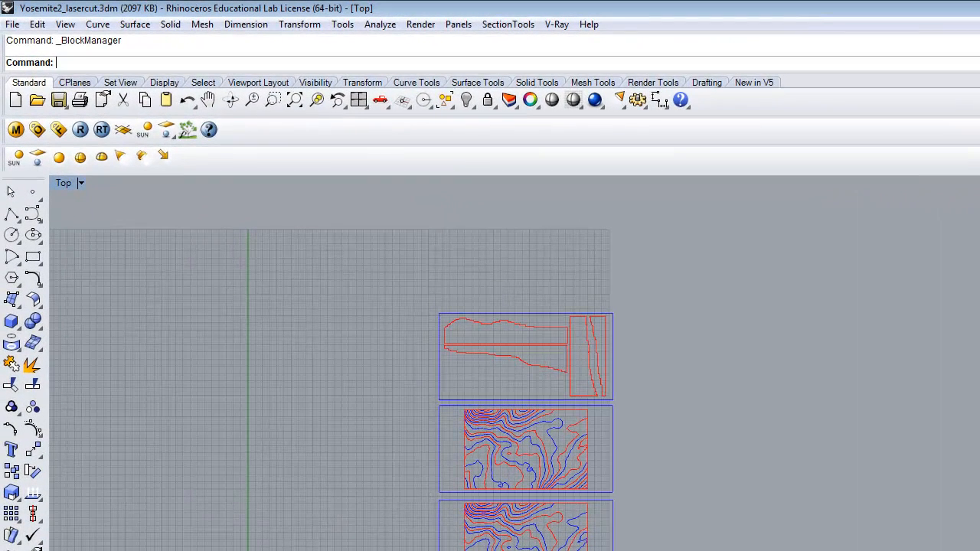
- Select all the curves on the three sheets and start exporting them as an AutoCAD Drawing (*.dwg)
{"action": "left_click", "coordinate": [951, 335]}
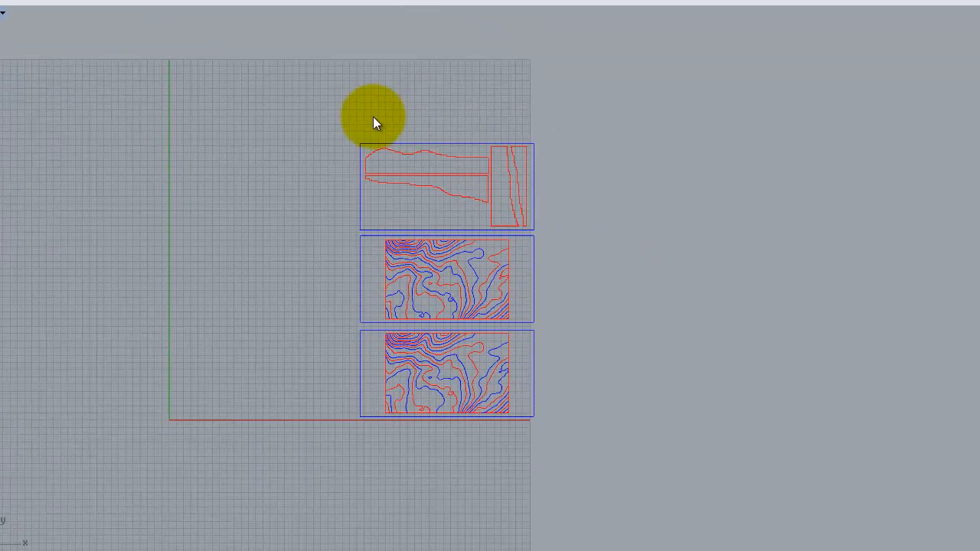
{"action": "left_click", "coordinate": [373, 123]}
{"action": "left_click_drag", "start_coordinate": [291, 96], "coordinate": [606, 481]}
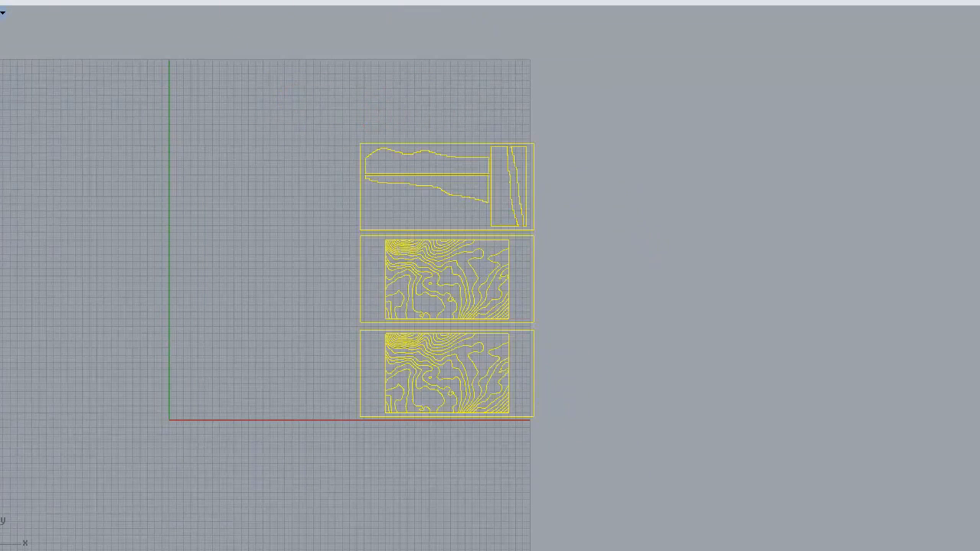
{"action": "left_click", "coordinate": [0, 0]}
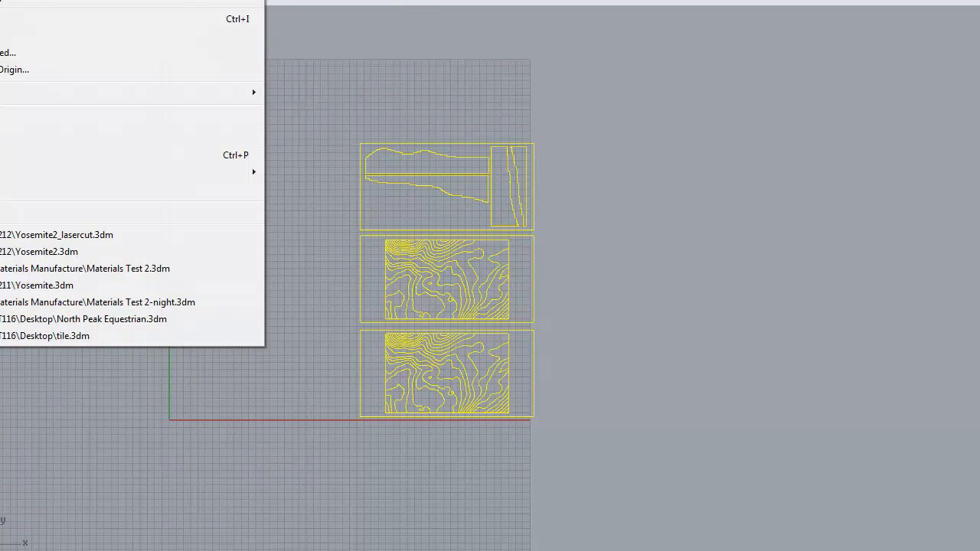
{"action": "left_click", "coordinate": [54, 53]}
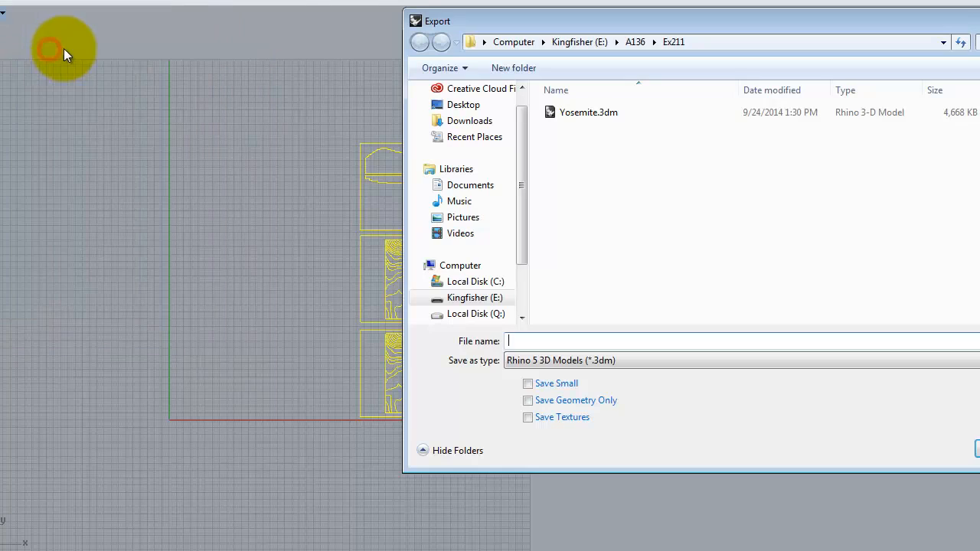
{"action": "left_click", "coordinate": [620, 360]}
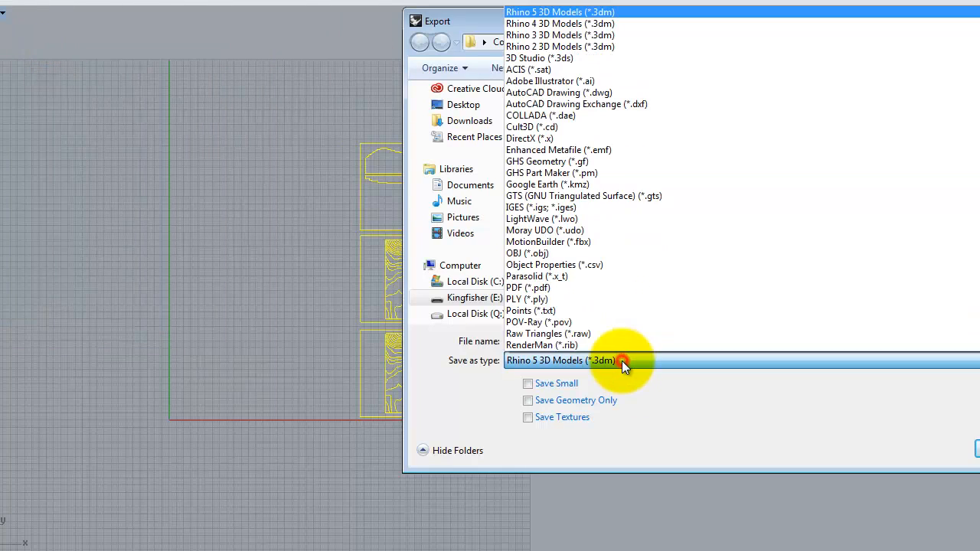
{"action": "left_click", "coordinate": [610, 94]}
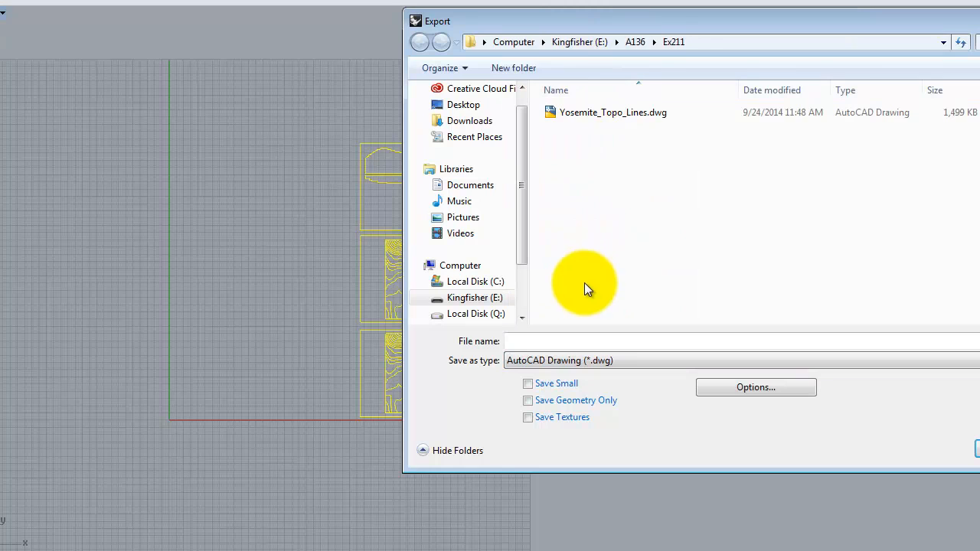
- Save the export in the A136\Ex212 folder under the file name Ex212_Lasercut
{"action": "left_click", "coordinate": [640, 45]}
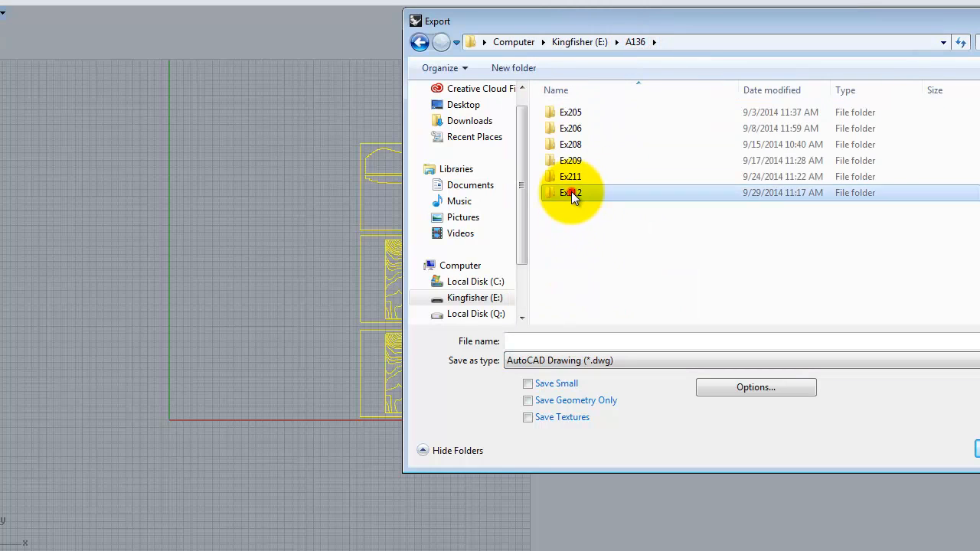
{"action": "double_click", "coordinate": [571, 192]}
{"action": "left_click", "coordinate": [595, 340]}
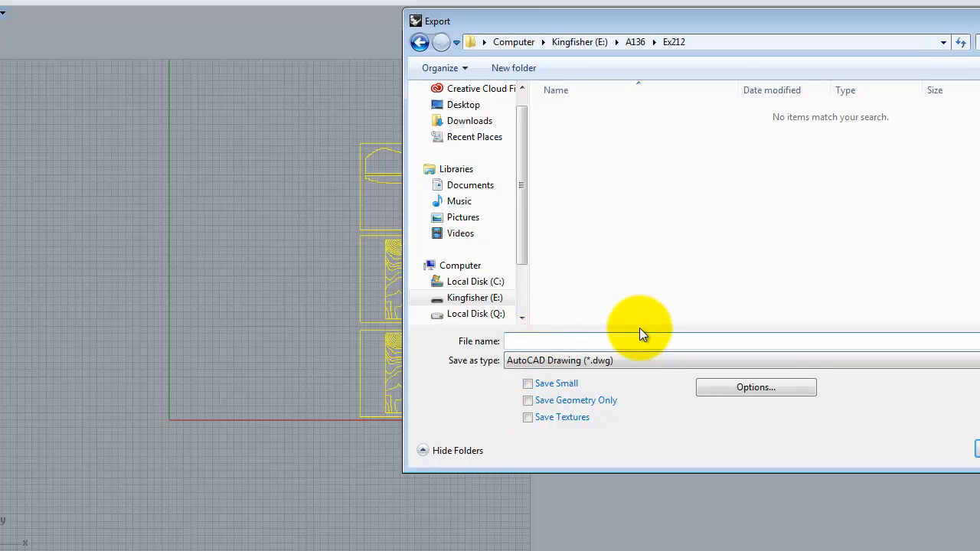
{"action": "type", "text": "Ex212_Lasercut"}
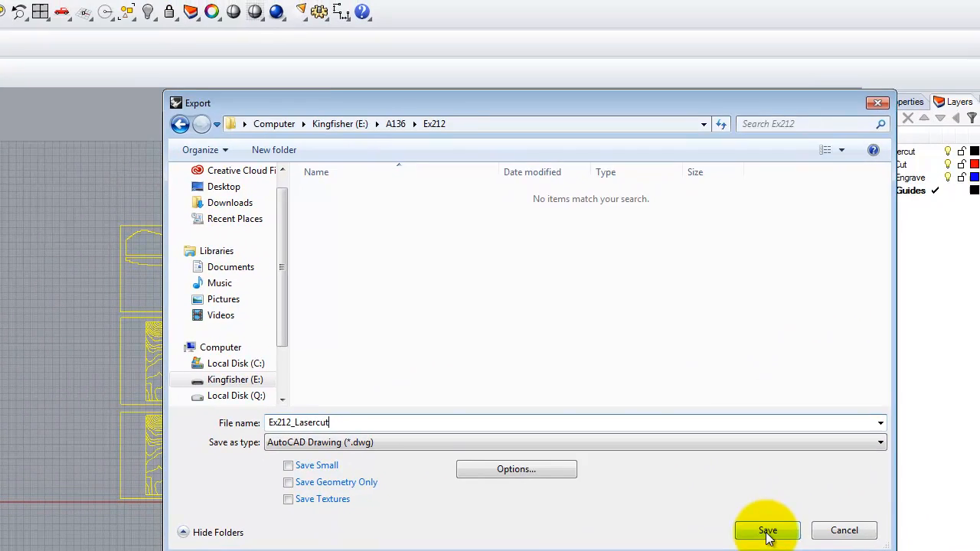
{"action": "left_click", "coordinate": [978, 450]}
- Review the available DWG/DXF export schemes and complete the export with the Default scheme
{"action": "left_click_drag", "start_coordinate": [405, 257], "coordinate": [481, 222]}
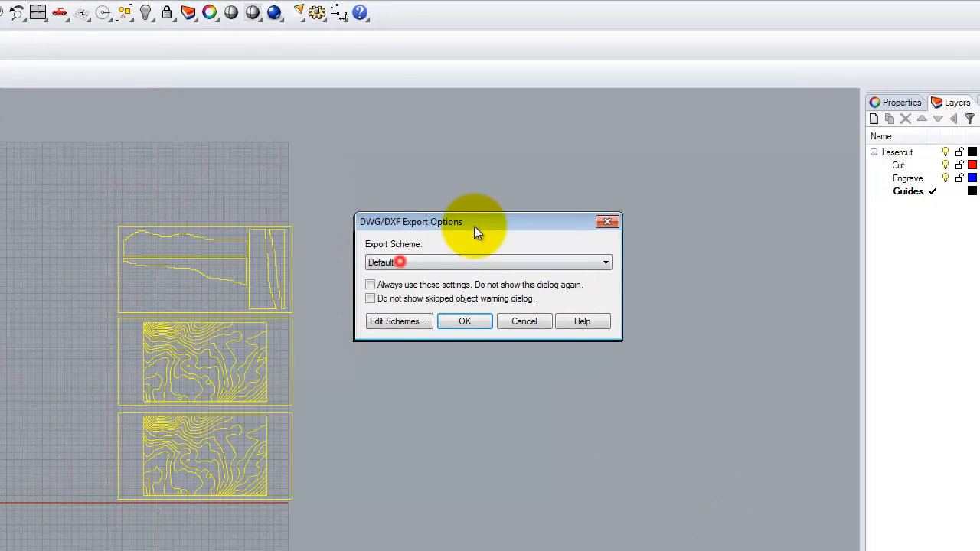
{"action": "left_click", "coordinate": [425, 260]}
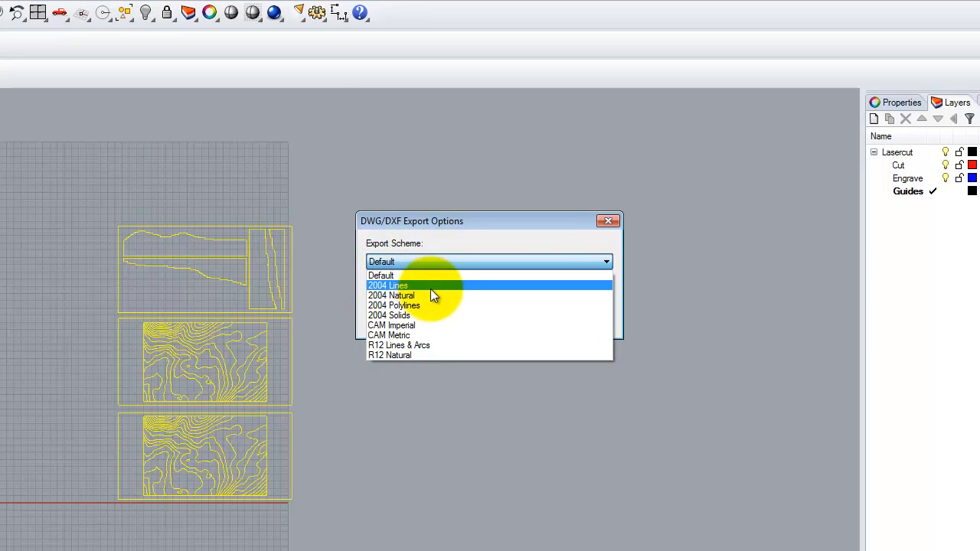
{"action": "left_click", "coordinate": [486, 226]}
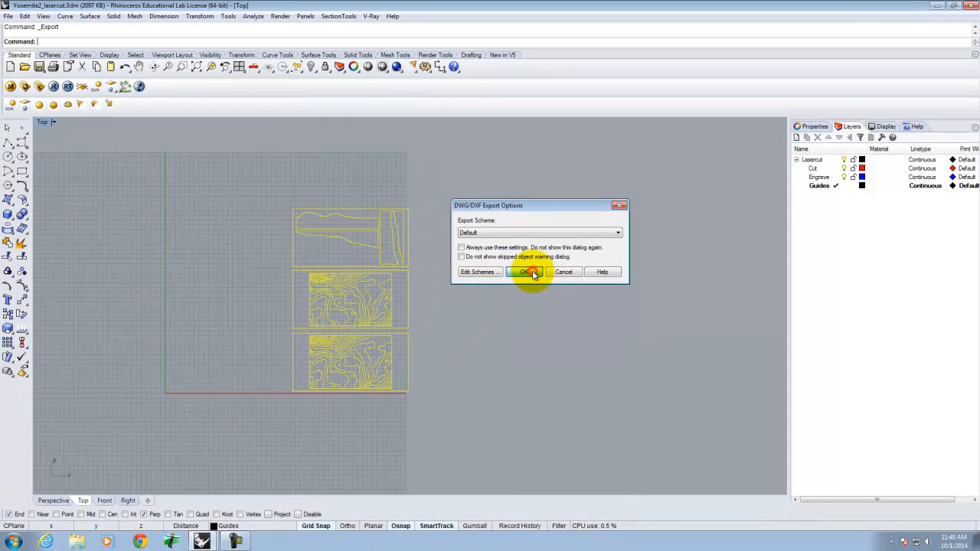
{"action": "left_click", "coordinate": [533, 273]}
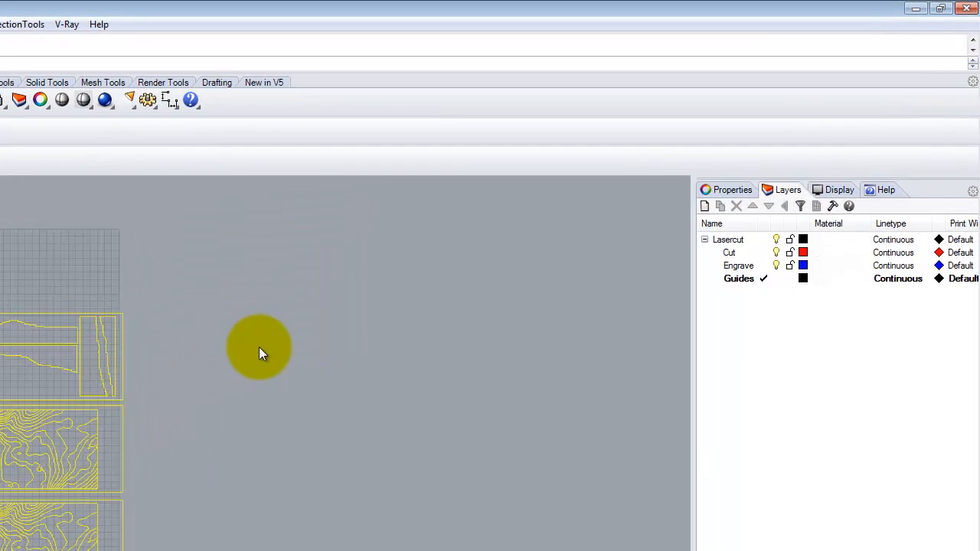
{"action": "left_click", "coordinate": [499, 231]}
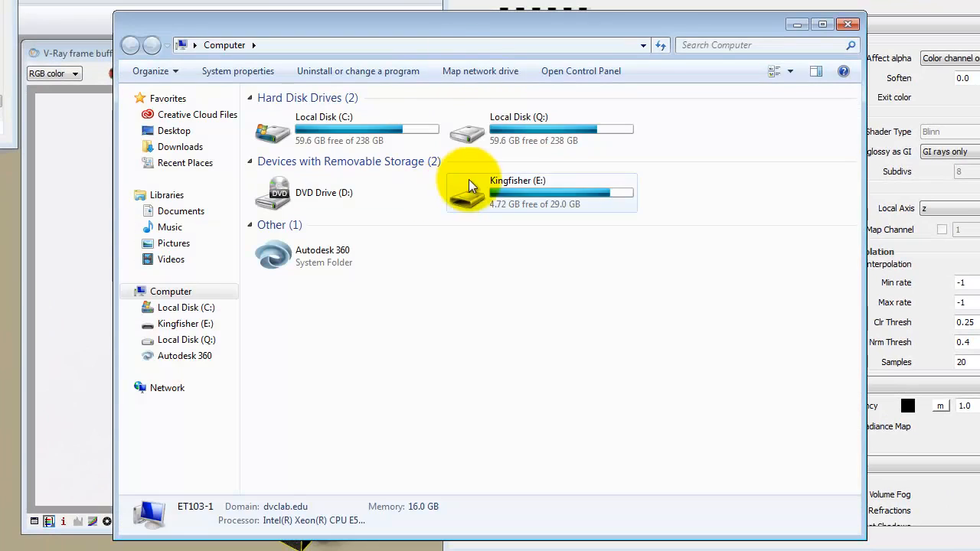
- Open the exported Ex212_Lasercut.dwg in AutoCAD from A136\Ex212 on the Kingfisher (E:) drive, continuing despite its non-Autodesk origin
{"action": "double_click", "coordinate": [464, 192]}
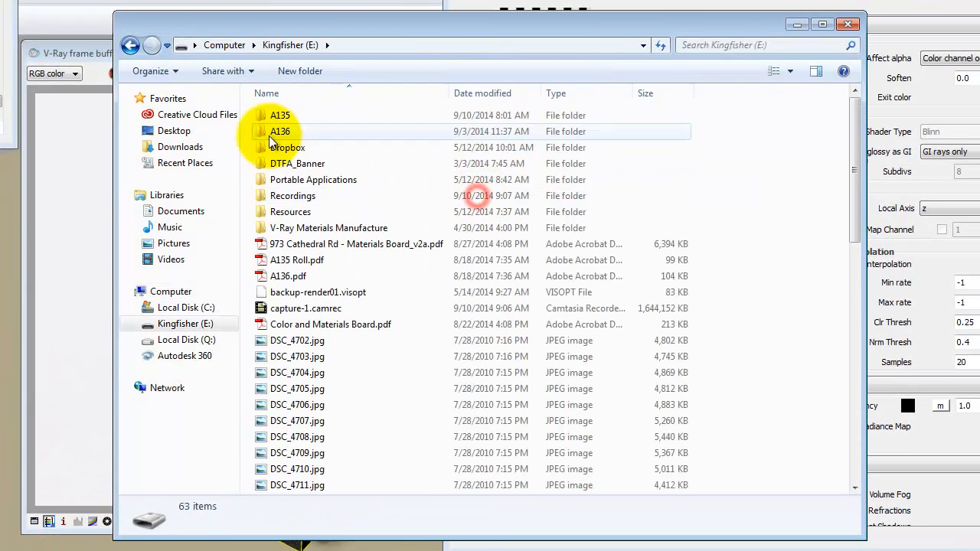
{"action": "double_click", "coordinate": [295, 131]}
{"action": "left_click", "coordinate": [281, 202]}
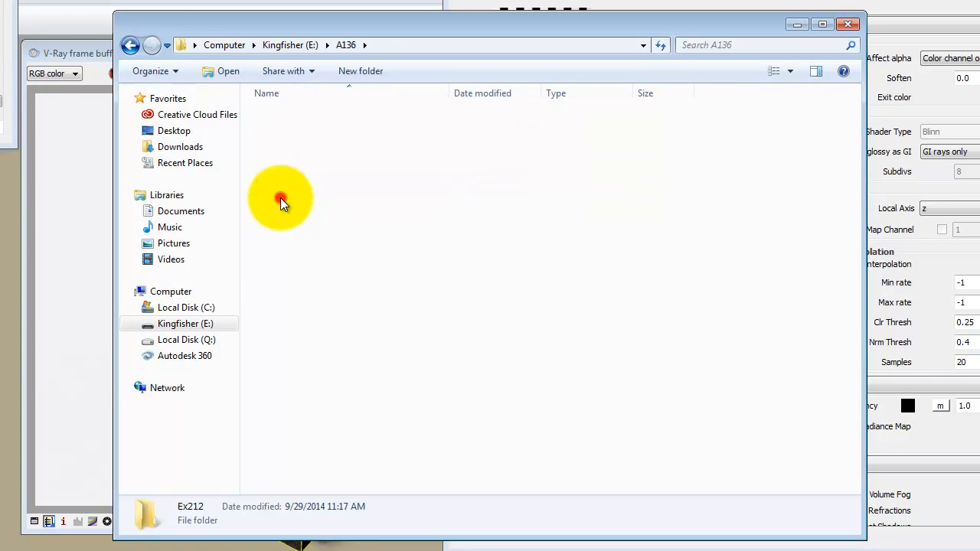
{"action": "left_click", "coordinate": [298, 117]}
{"action": "double_click", "coordinate": [301, 117]}
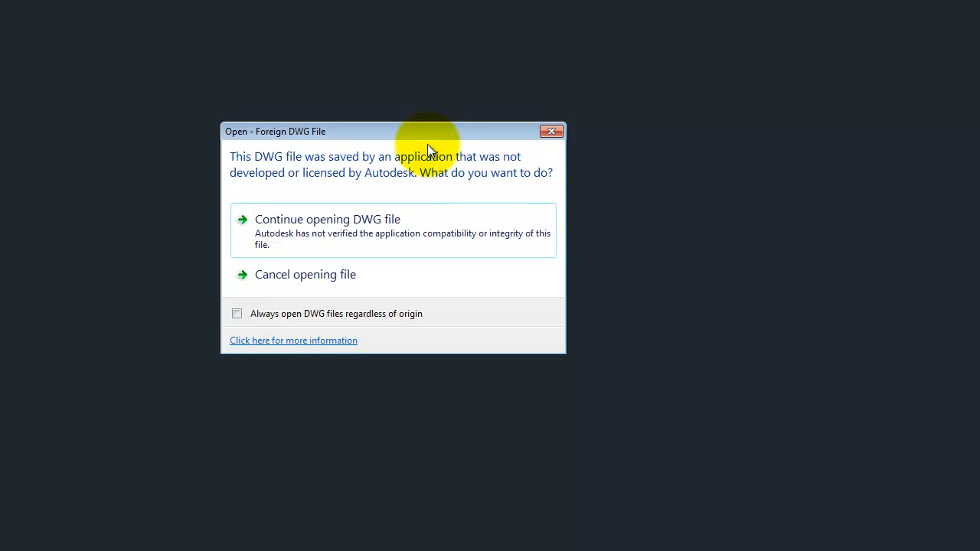
{"action": "left_click_drag", "start_coordinate": [453, 134], "coordinate": [558, 73]}
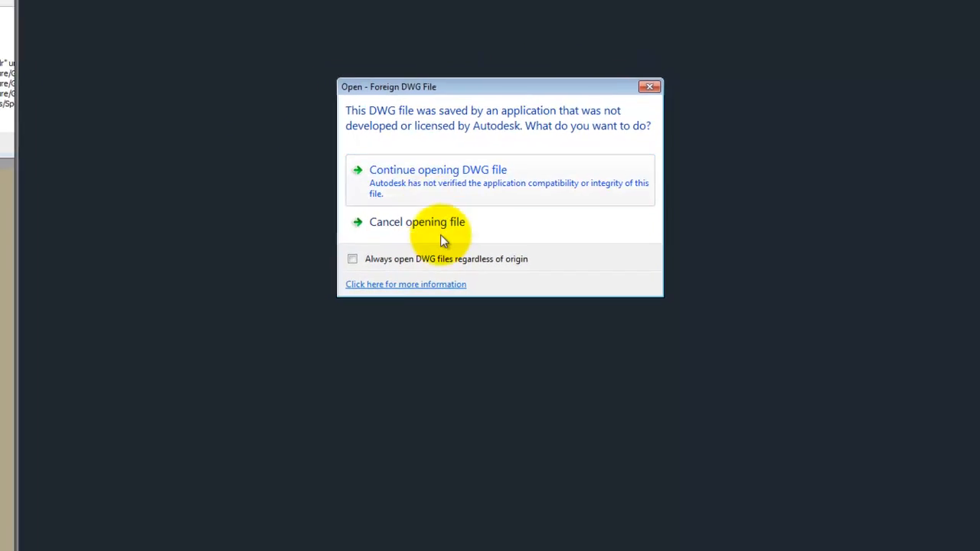
{"action": "left_click", "coordinate": [469, 173]}
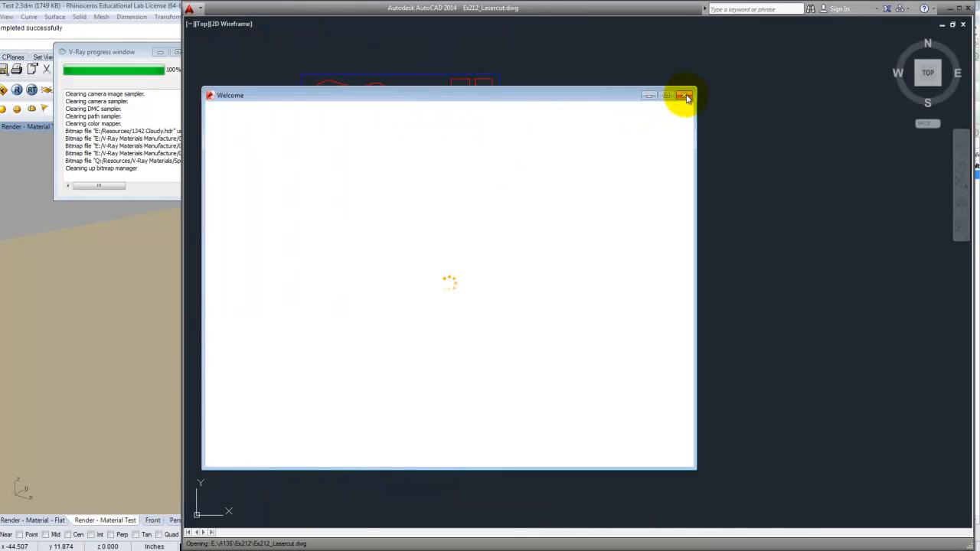
- Dismiss the welcome window and set the lineweight of layer 0 to 0.00 mm in the layer properties
{"action": "left_click", "coordinate": [685, 96]}
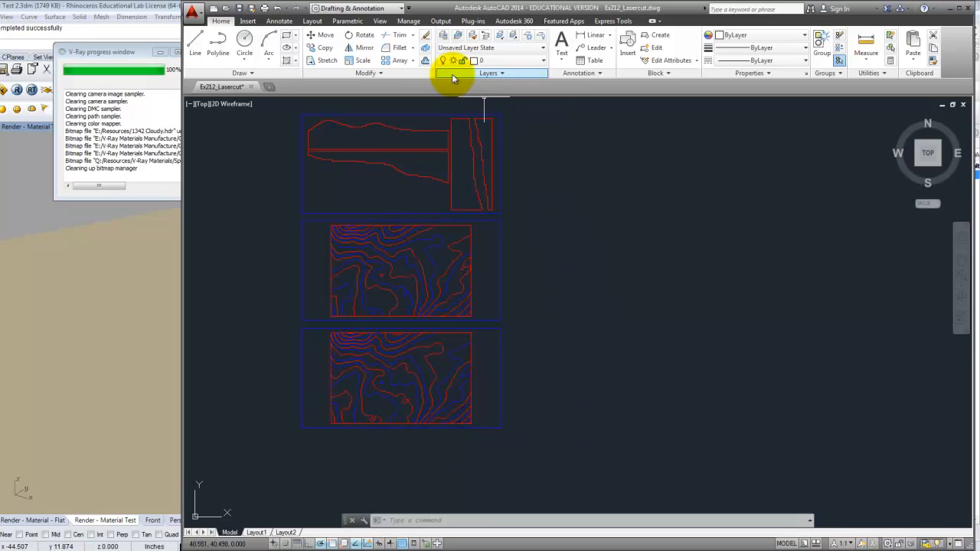
{"action": "left_click", "coordinate": [444, 36]}
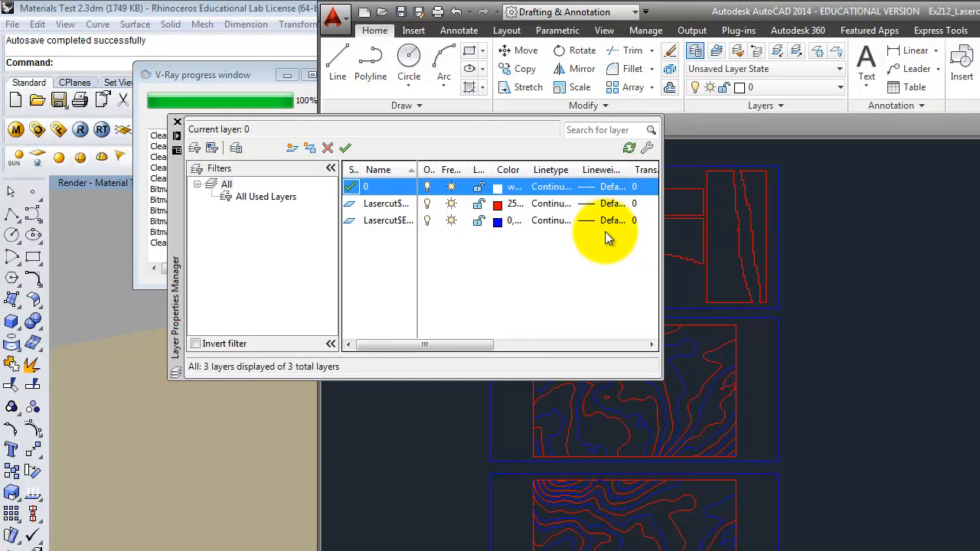
{"action": "left_click", "coordinate": [606, 187]}
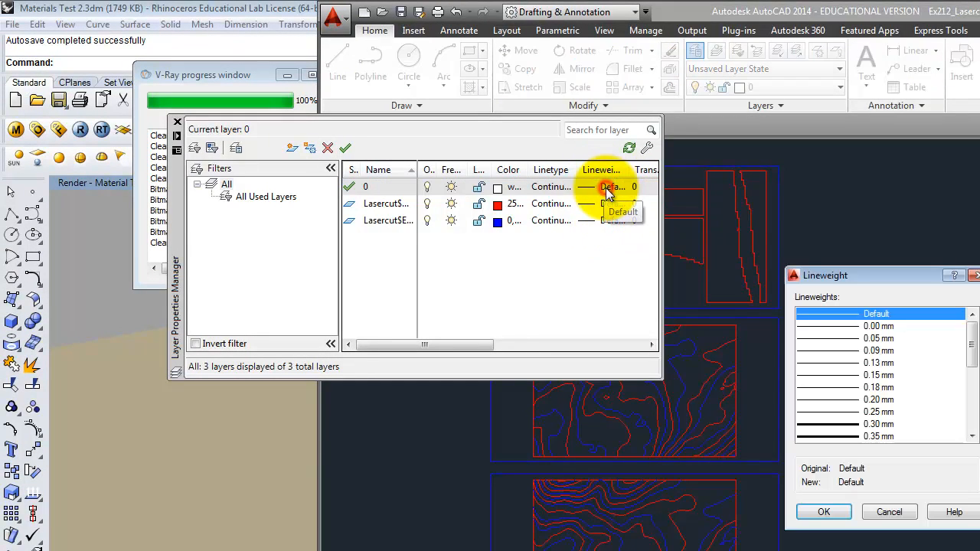
{"action": "left_click", "coordinate": [889, 328]}
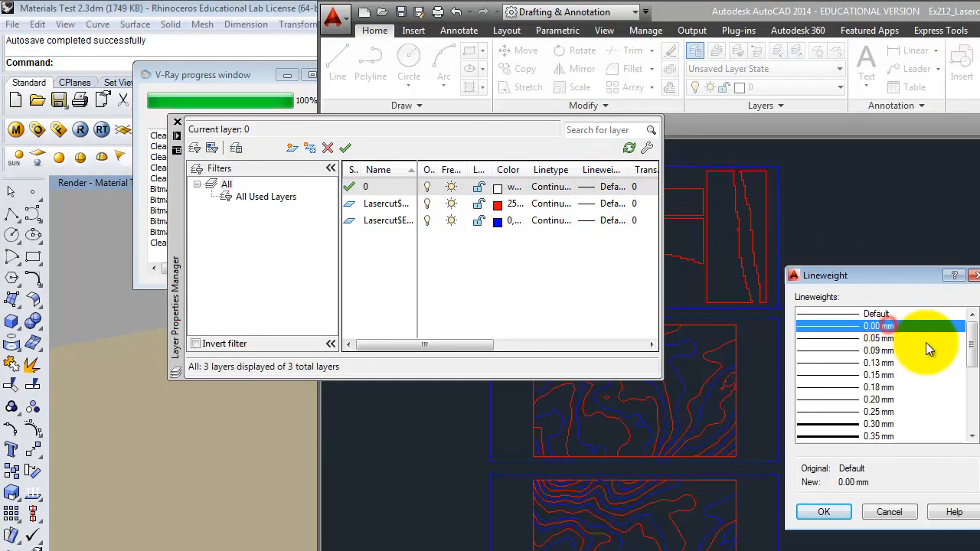
{"action": "left_click", "coordinate": [840, 518]}
- Set the lineweight of the red Cut layer and the blue Engrave layer to 0.00 mm
{"action": "left_click", "coordinate": [601, 203]}
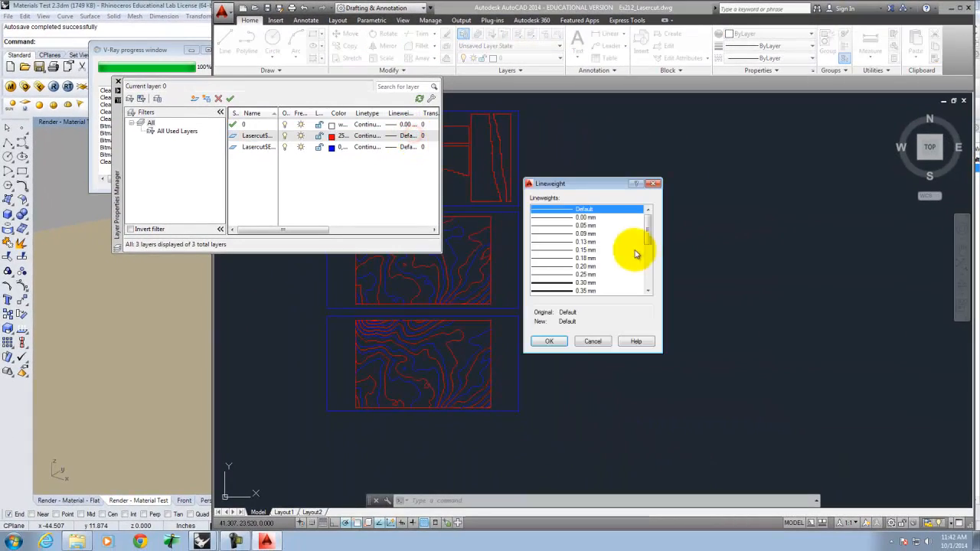
{"action": "left_click", "coordinate": [589, 217]}
{"action": "left_click", "coordinate": [550, 341]}
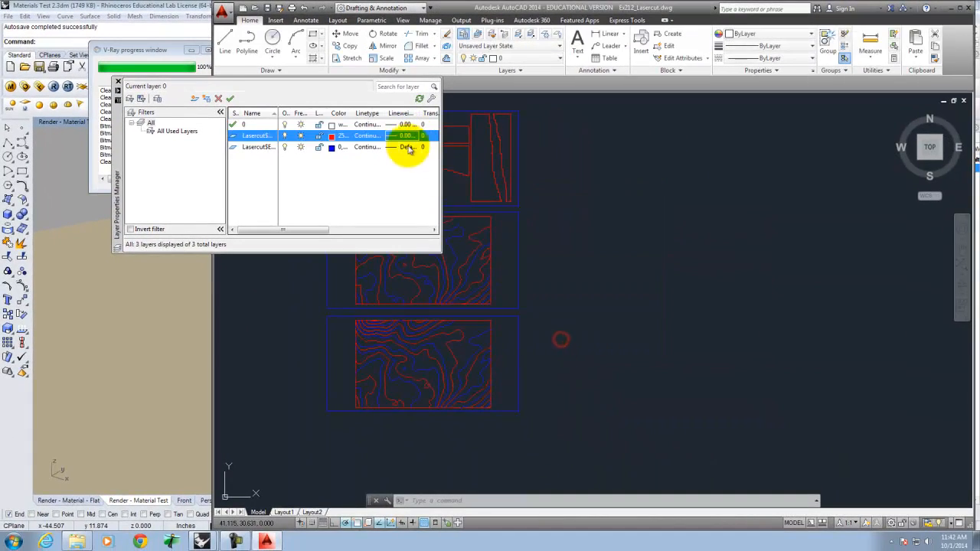
{"action": "left_click", "coordinate": [409, 149]}
{"action": "left_click", "coordinate": [601, 217]}
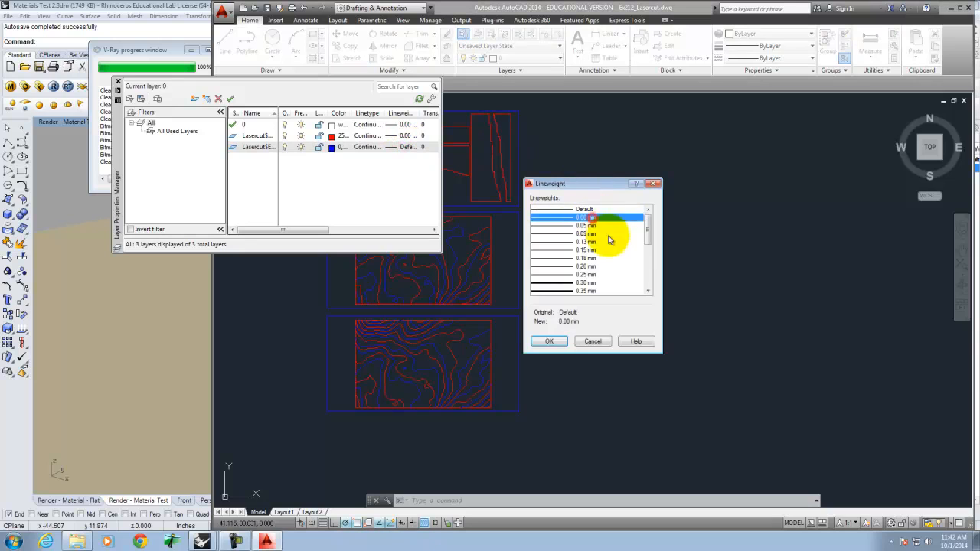
{"action": "left_click", "coordinate": [551, 342]}
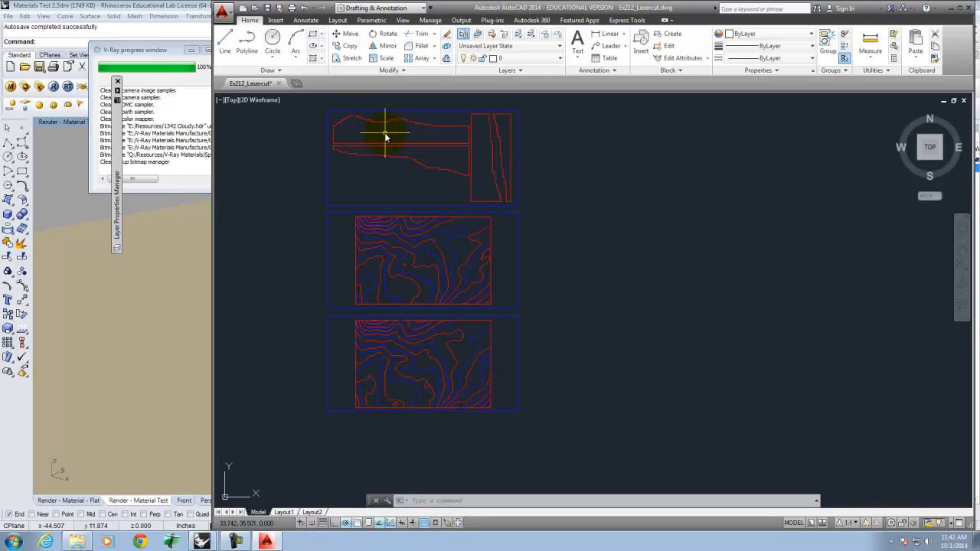
- Save the Ex212_Lasercut.dwg drawing and close AutoCAD
{"action": "mouse_move", "coordinate": [518, 157]}
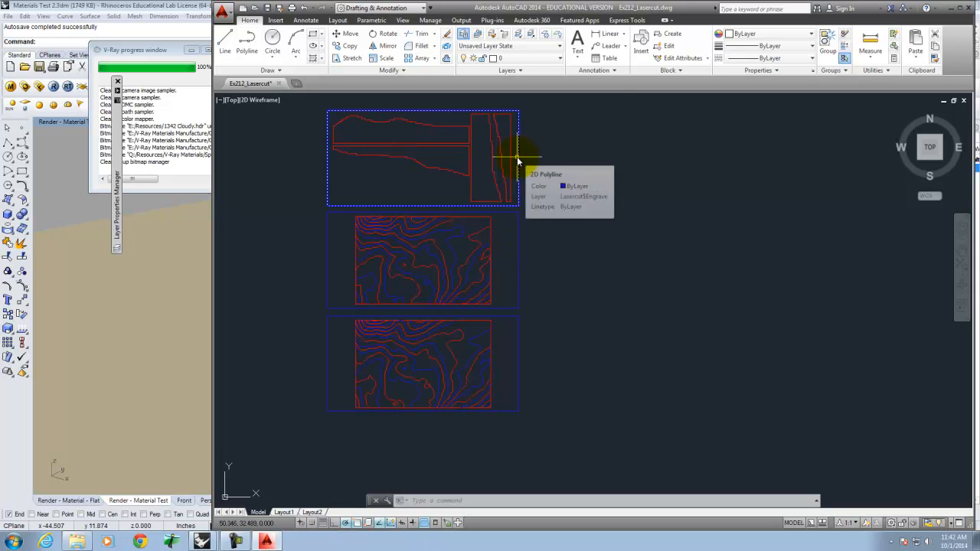
{"action": "left_click", "coordinate": [267, 9]}
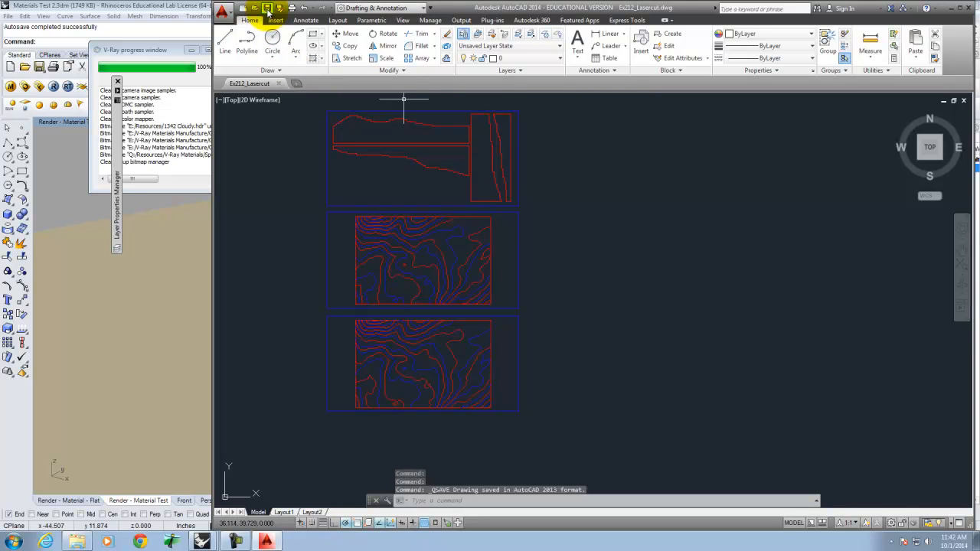
{"action": "left_click", "coordinate": [971, 11]}
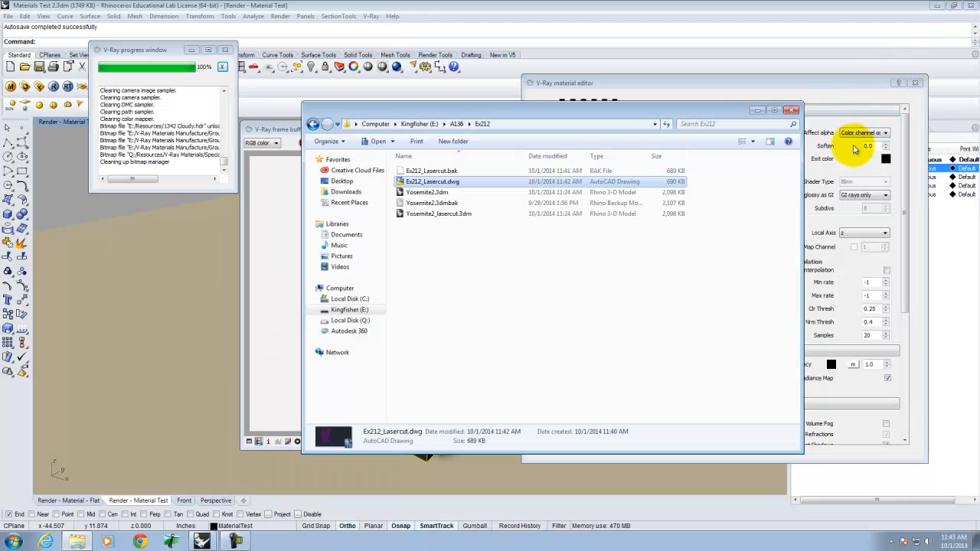
- Check Ex212_Lasercut.dwg in the Ex212 folder, close the folder window and switch back to Yosemite2_lasercut.3dm in Rhino
{"action": "left_click", "coordinate": [579, 280]}
{"action": "left_click", "coordinate": [417, 182]}
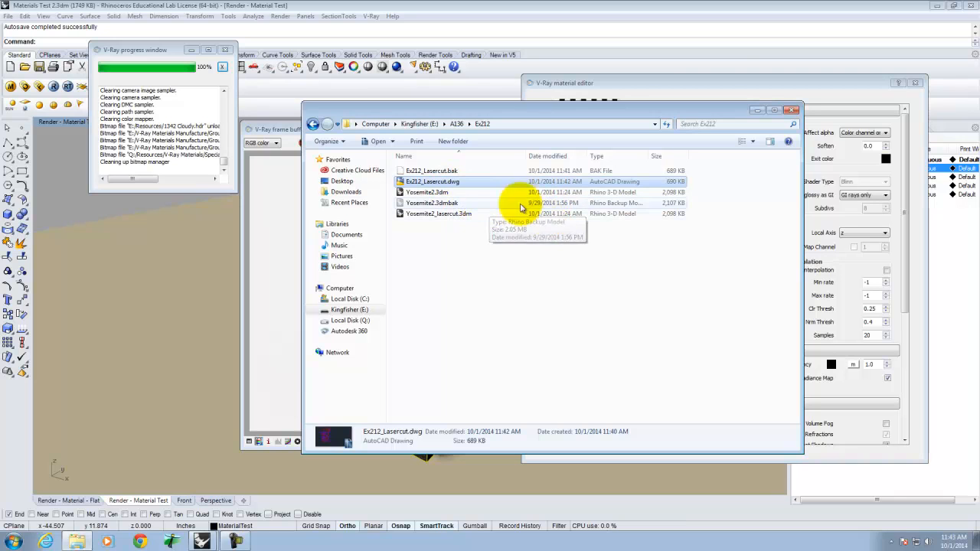
{"action": "left_click", "coordinate": [791, 110]}
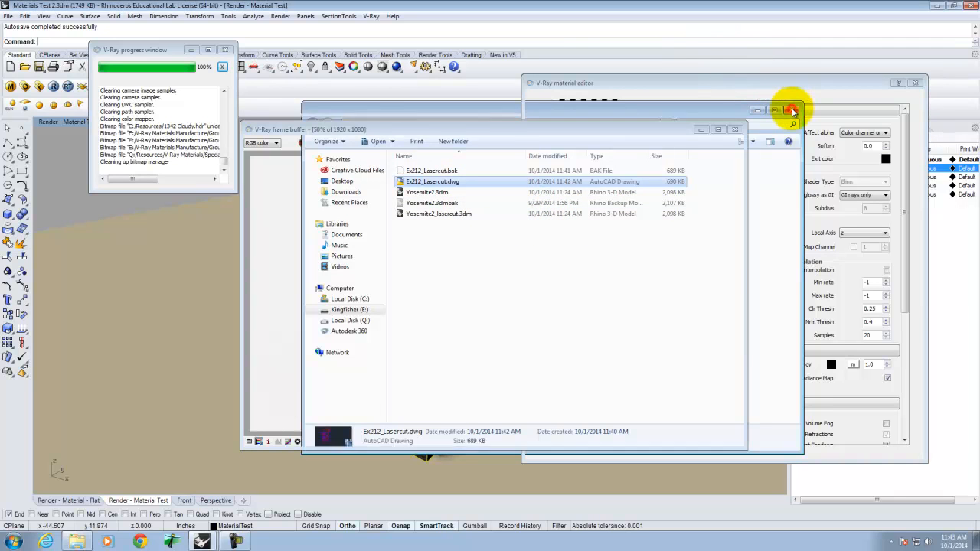
{"action": "left_click", "coordinate": [202, 541]}
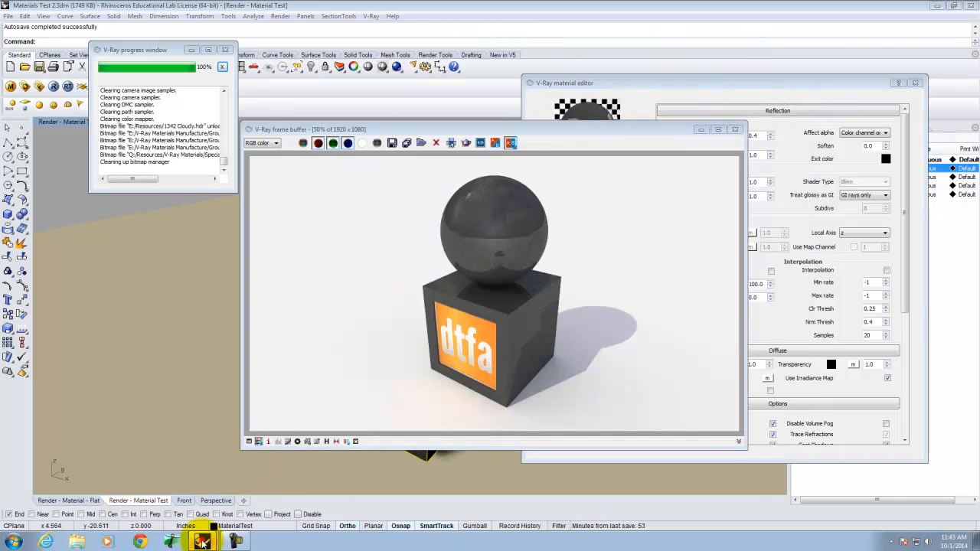
{"action": "left_click", "coordinate": [199, 501]}
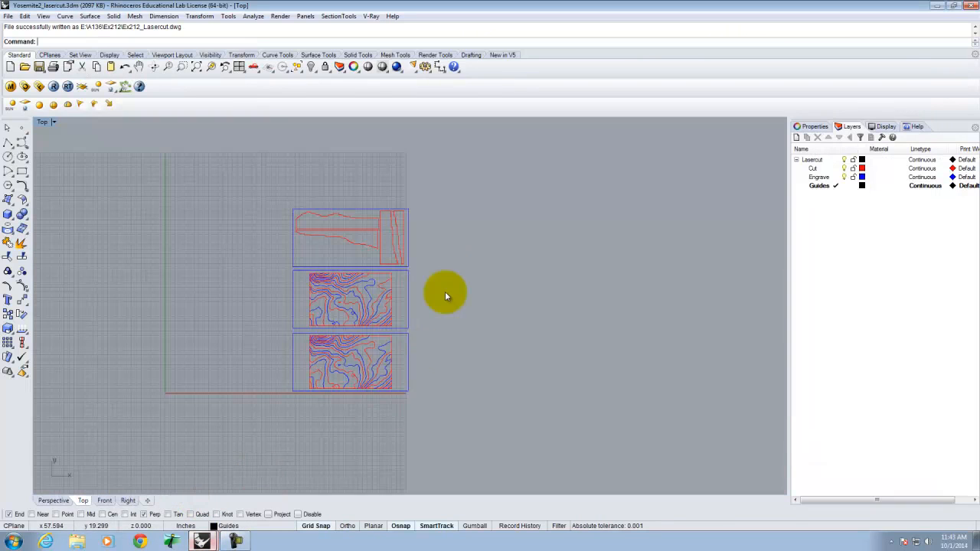